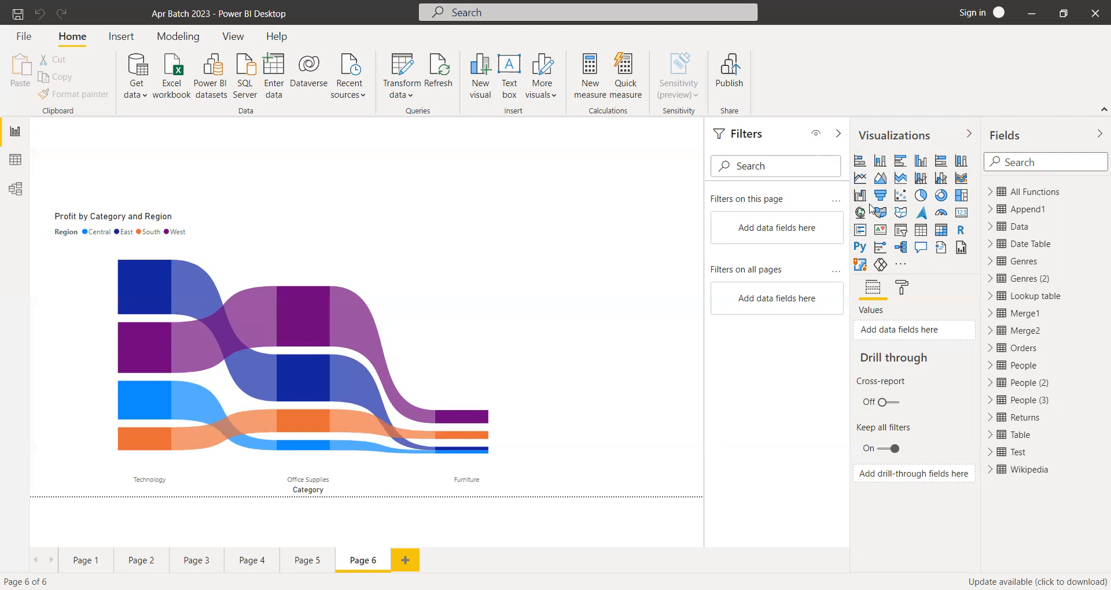
# Step: Shrink the ribbon chart on Page 6 and place a blank waterfall chart beside it
pyautogui.click(447, 332)
pyautogui.moveTo(561, 492); pyautogui.dragTo(311, 458)
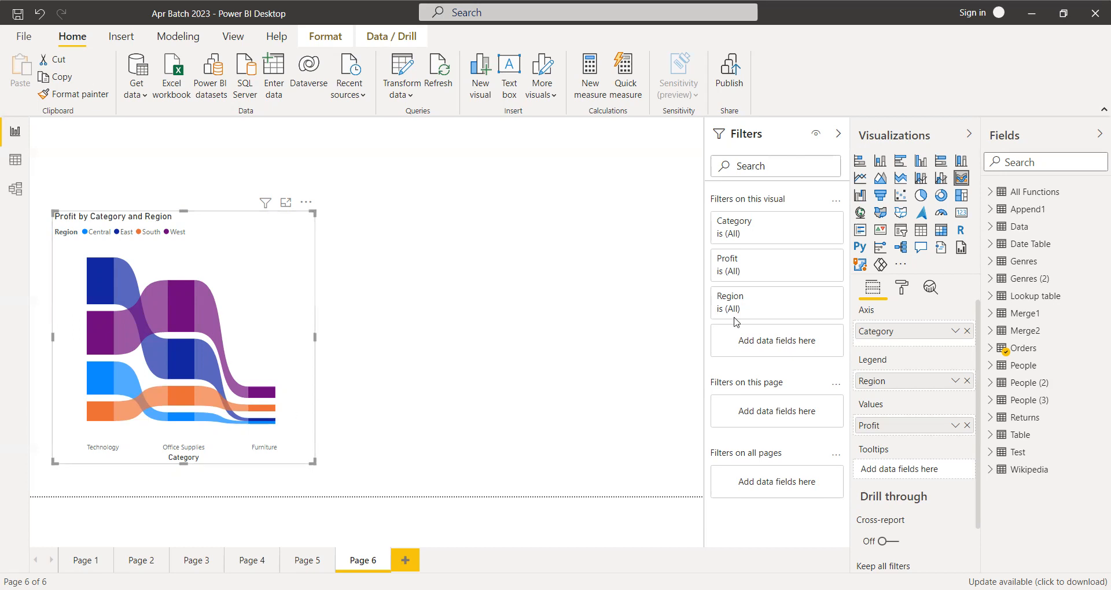
pyautogui.click(860, 195)
pyautogui.moveTo(249, 242); pyautogui.dragTo(534, 335)
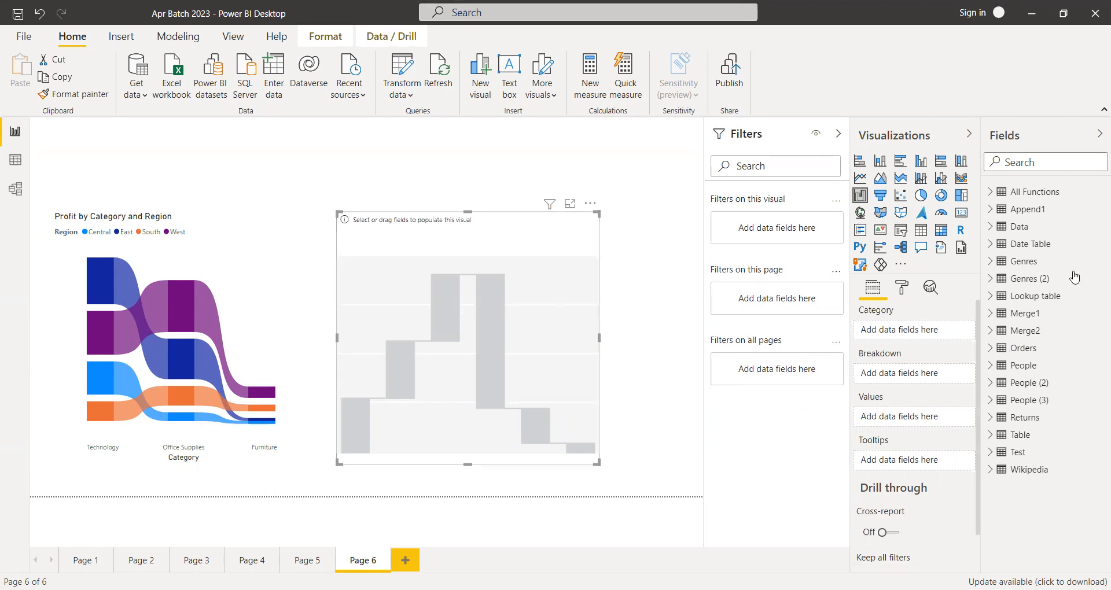
# Step: Fill the waterfall chart from the Orders table with Category as its category and Sales as its values
pyautogui.click(990, 348)
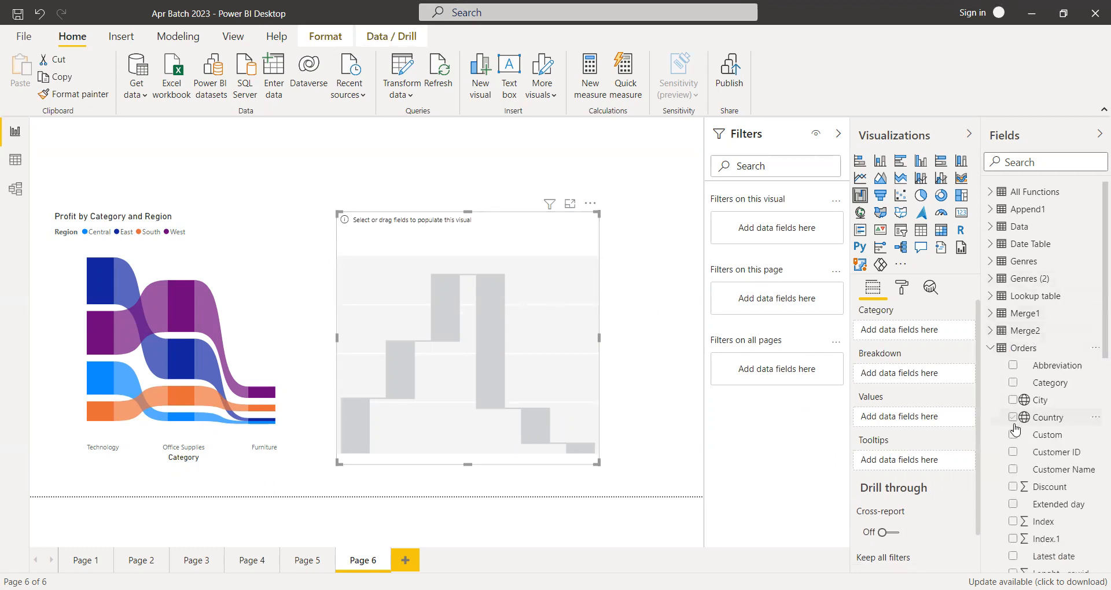
pyautogui.click(1008, 384)
pyautogui.scroll(-3, 1042, 474)
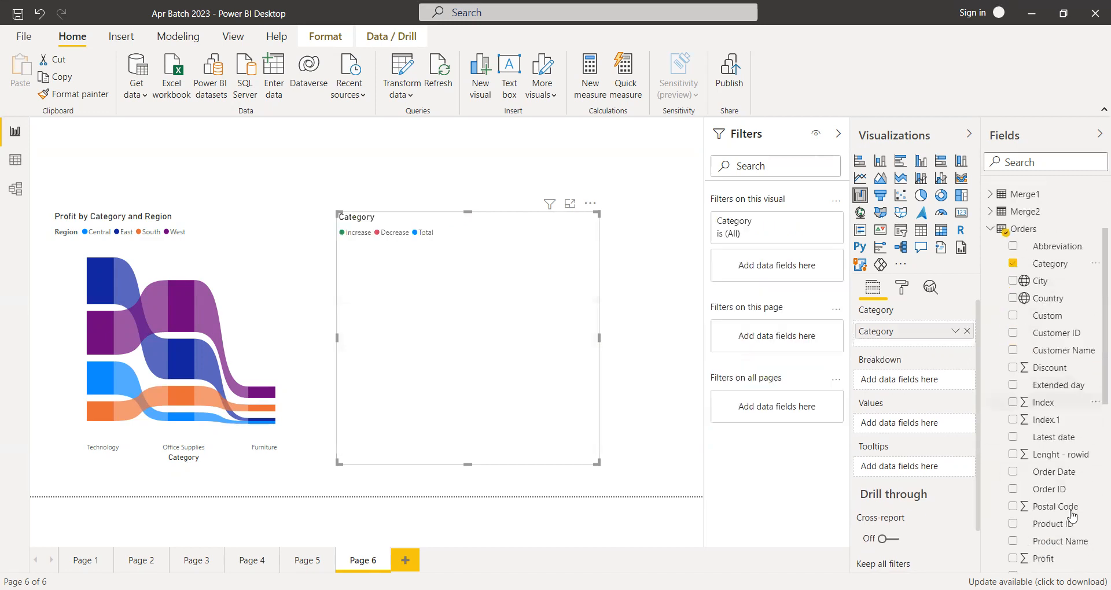
pyautogui.scroll(-5, 1069, 514)
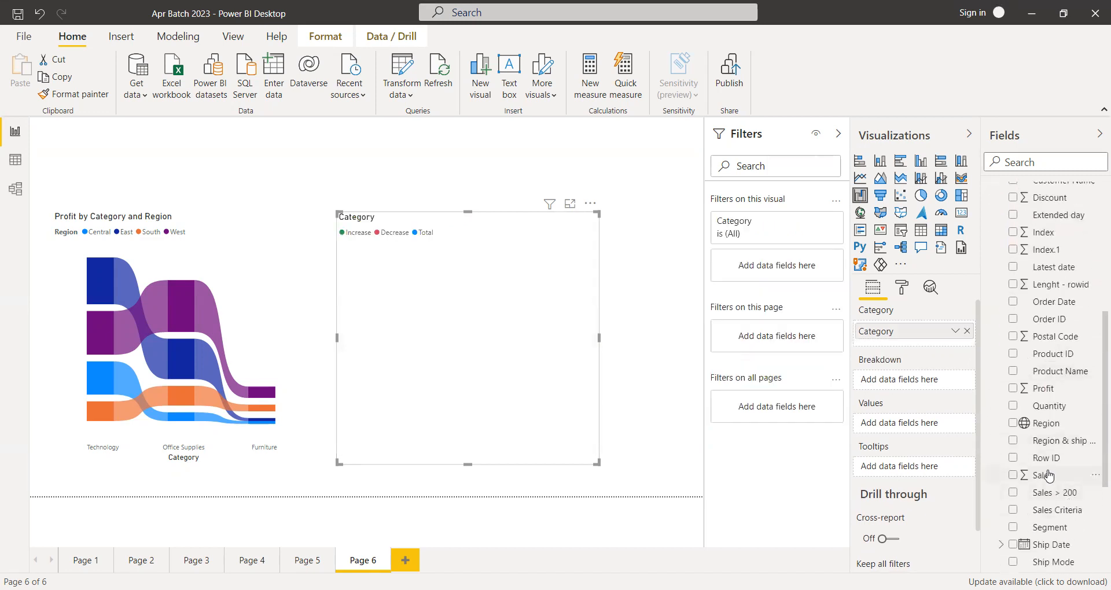
pyautogui.moveTo(1036, 475); pyautogui.dragTo(915, 424)
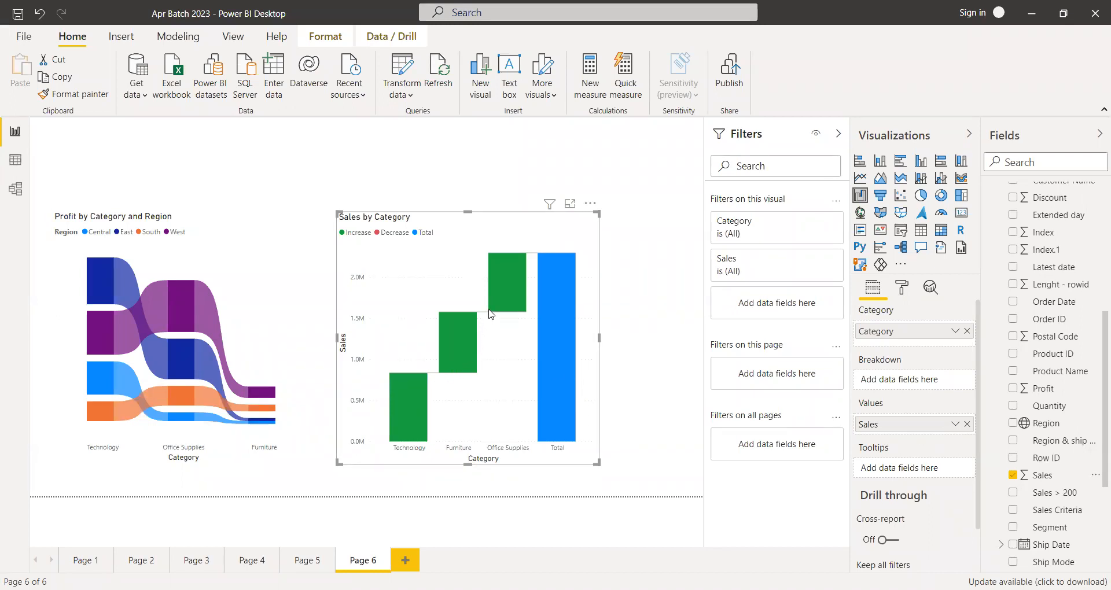
# Step: Reduce the waterfall chart's height from its upper edge, keeping it beside the lower half of the ribbon chart
pyautogui.moveTo(452, 337)
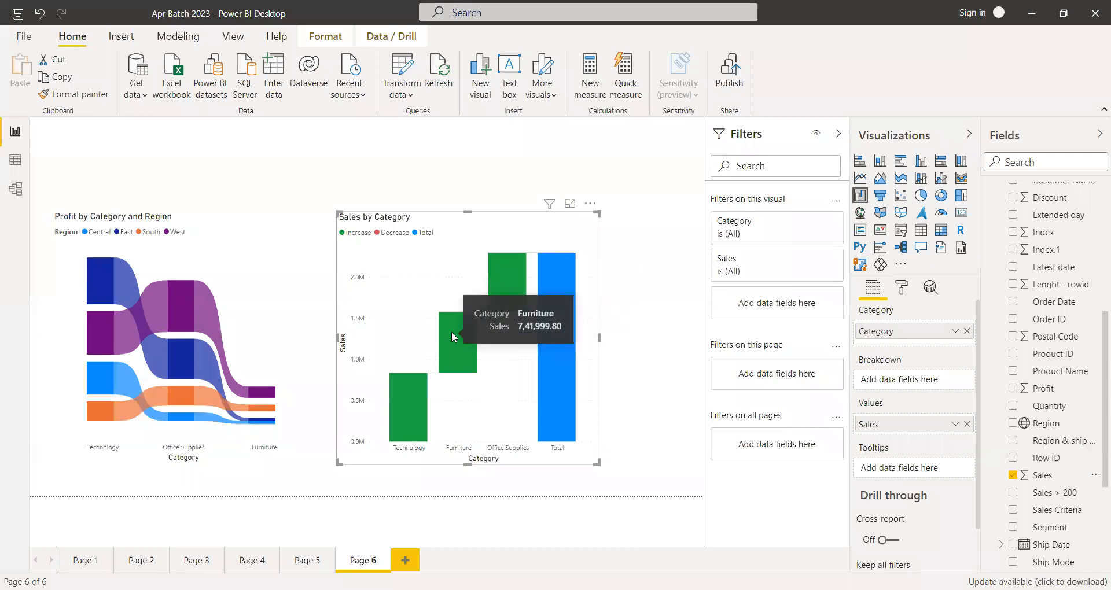
pyautogui.moveTo(418, 394)
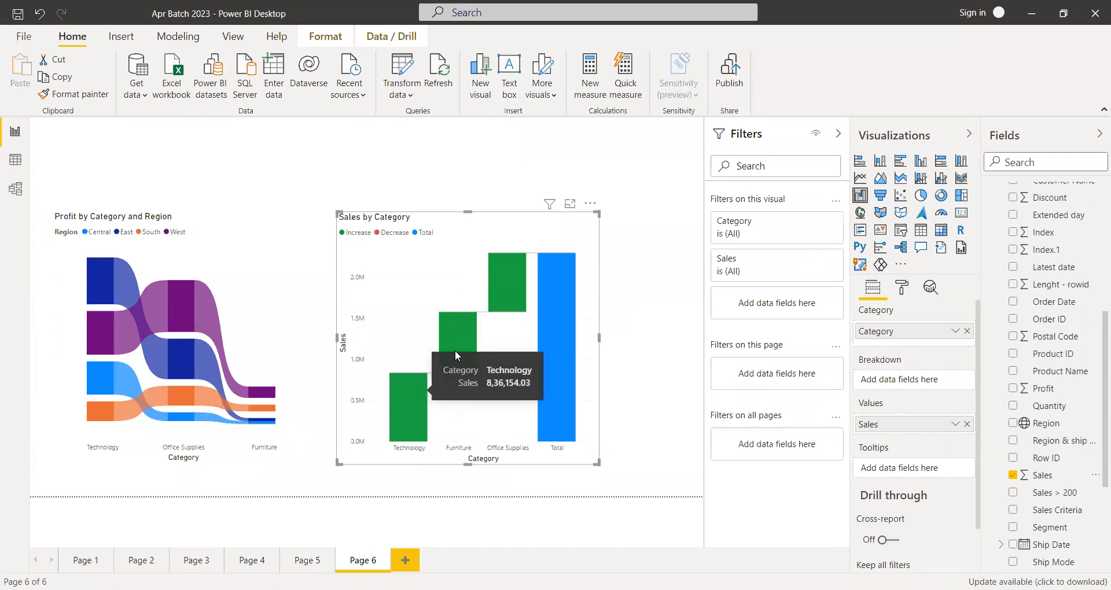
pyautogui.moveTo(551, 376)
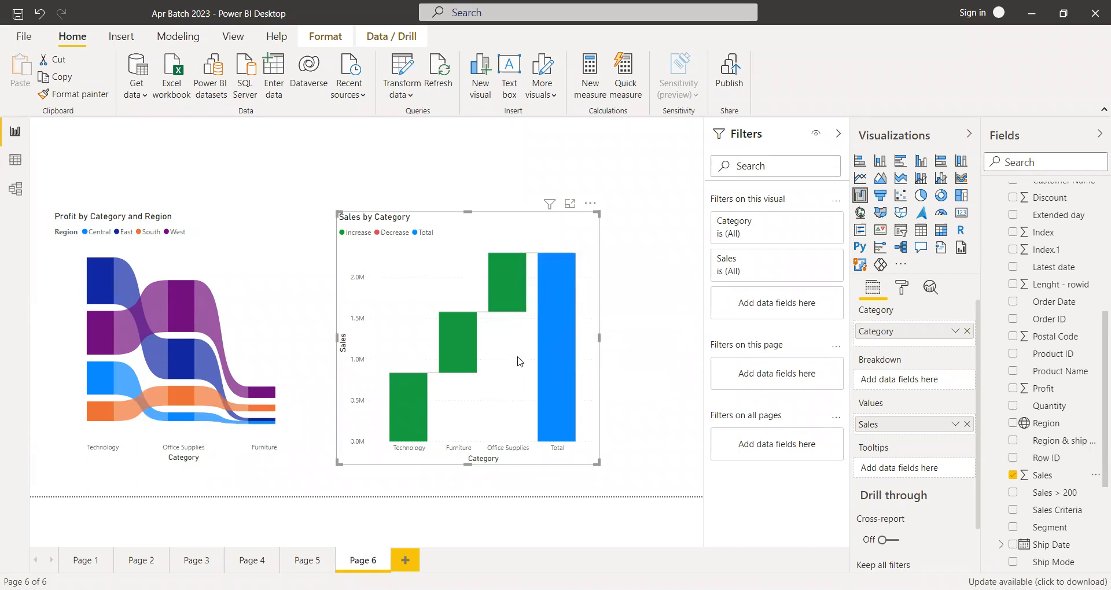
pyautogui.moveTo(446, 363)
pyautogui.moveTo(470, 212); pyautogui.dragTo(483, 259)
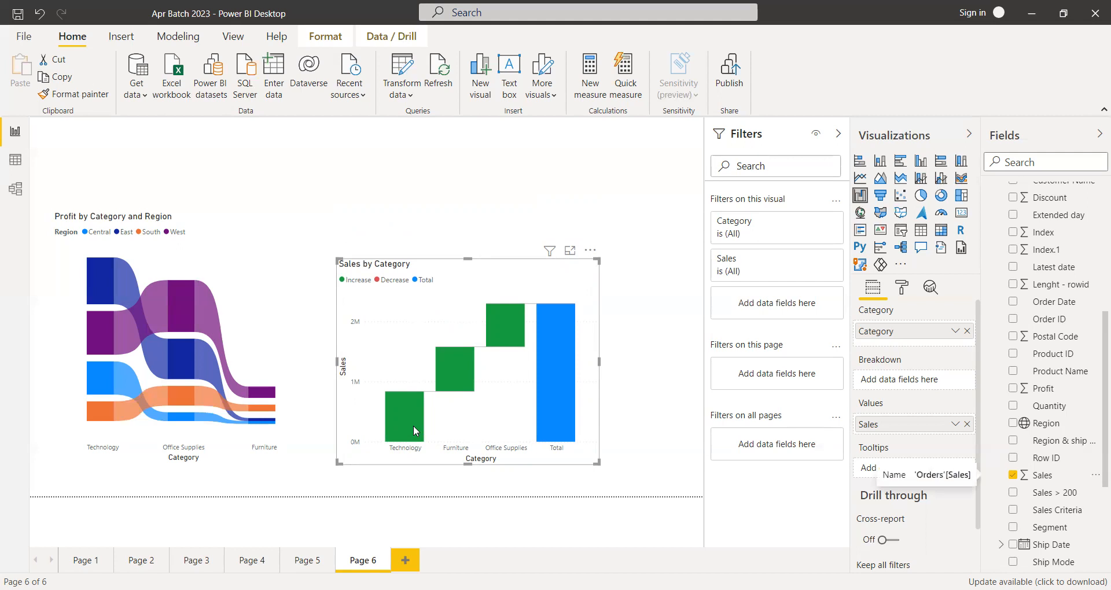
pyautogui.moveTo(388, 429)
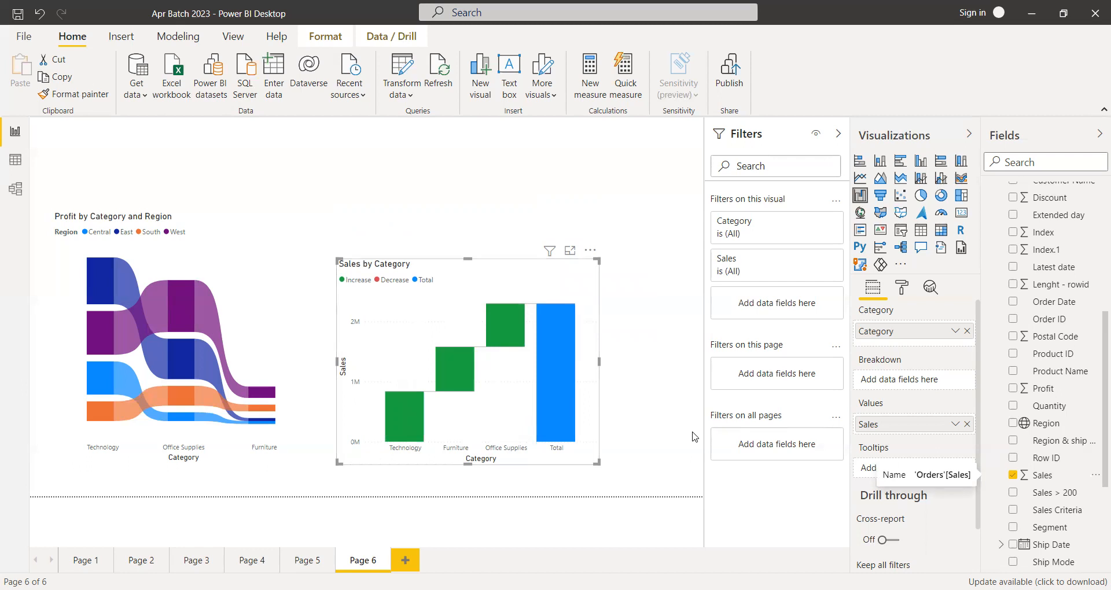
pyautogui.moveTo(468, 259); pyautogui.dragTo(474, 313)
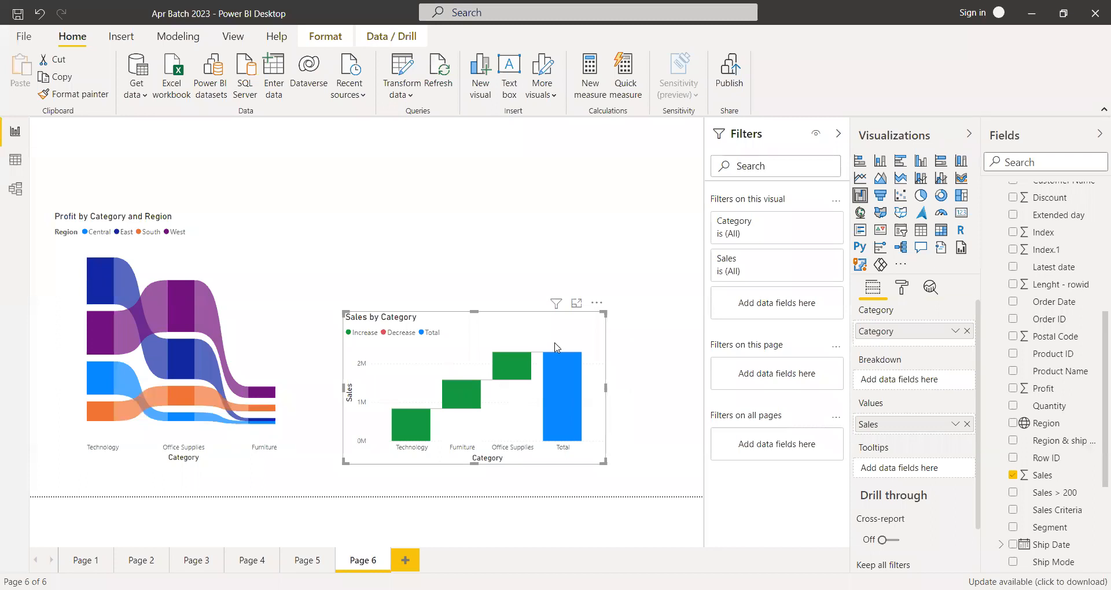
pyautogui.moveTo(472, 311); pyautogui.dragTo(472, 316)
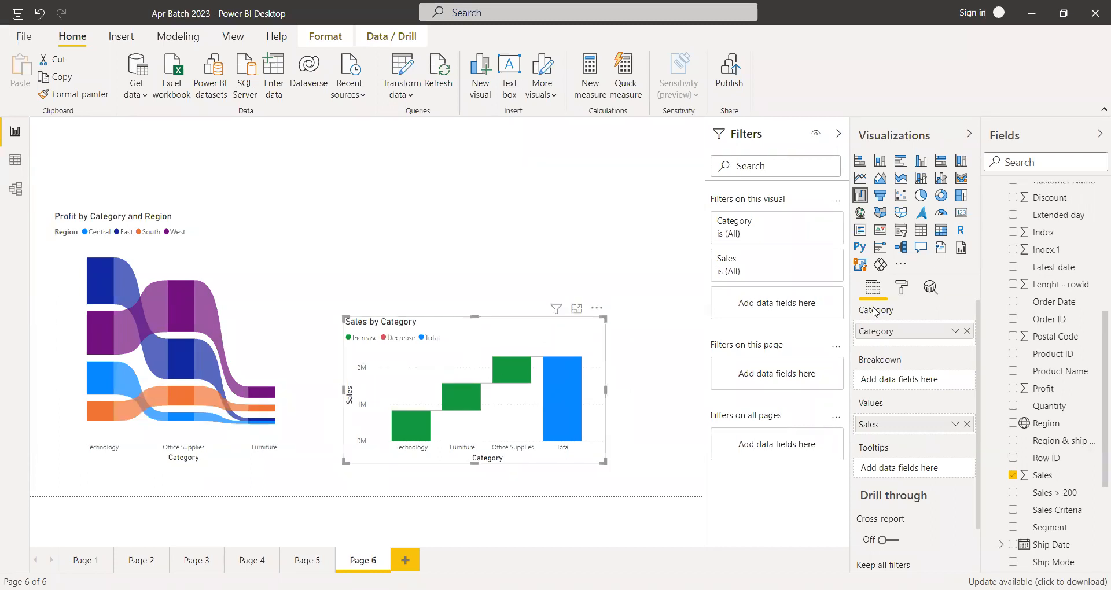
# Step: Examine the waterfall chart's formatting options, including the legend, X axis and Y axis settings
pyautogui.click(902, 289)
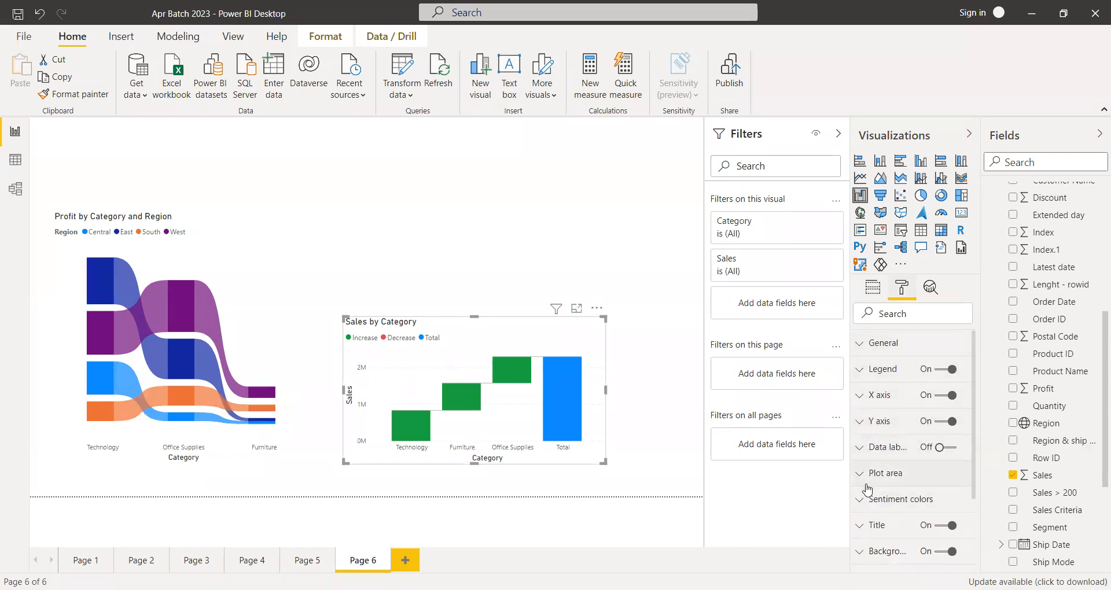
pyautogui.scroll(-2, 866, 501)
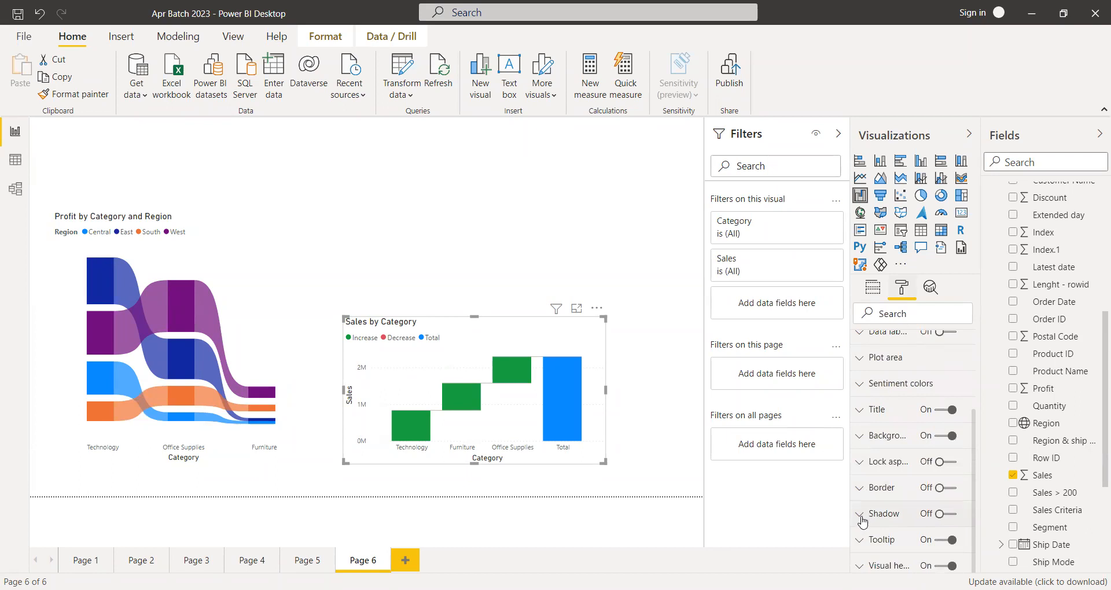
pyautogui.scroll(1, 862, 507)
pyautogui.scroll(2, 862, 508)
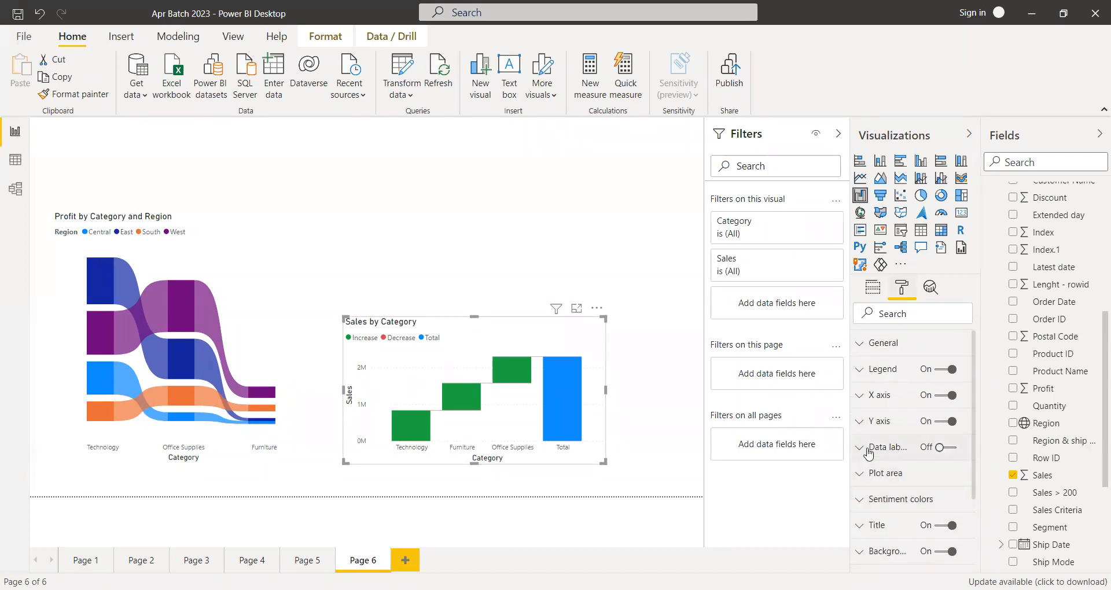
pyautogui.click(861, 373)
pyautogui.scroll(-3, 909, 457)
pyautogui.scroll(2, 907, 458)
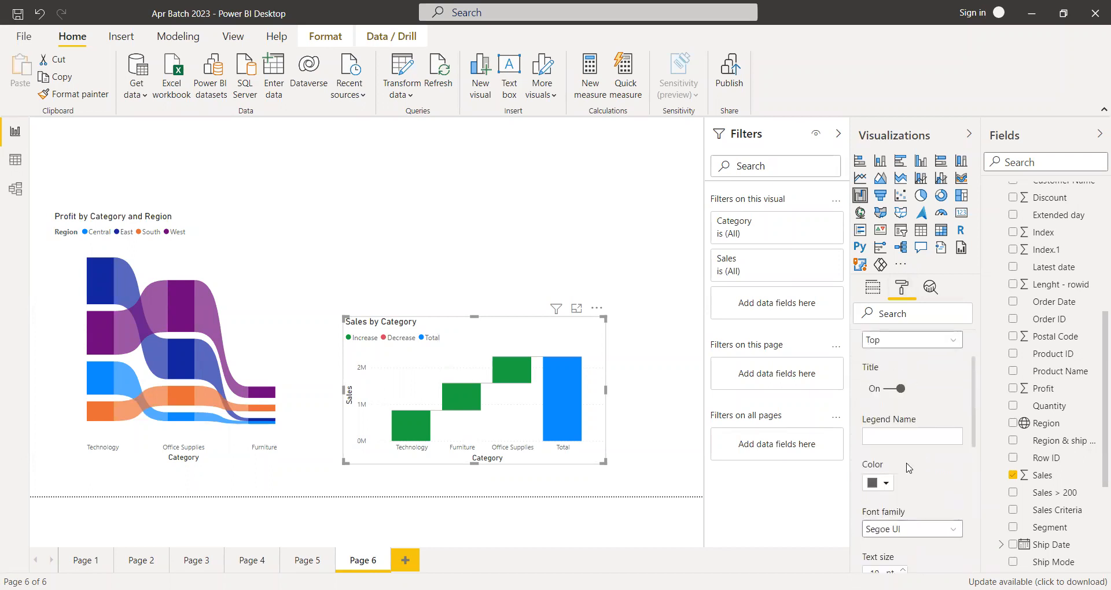
pyautogui.scroll(-4, 908, 458)
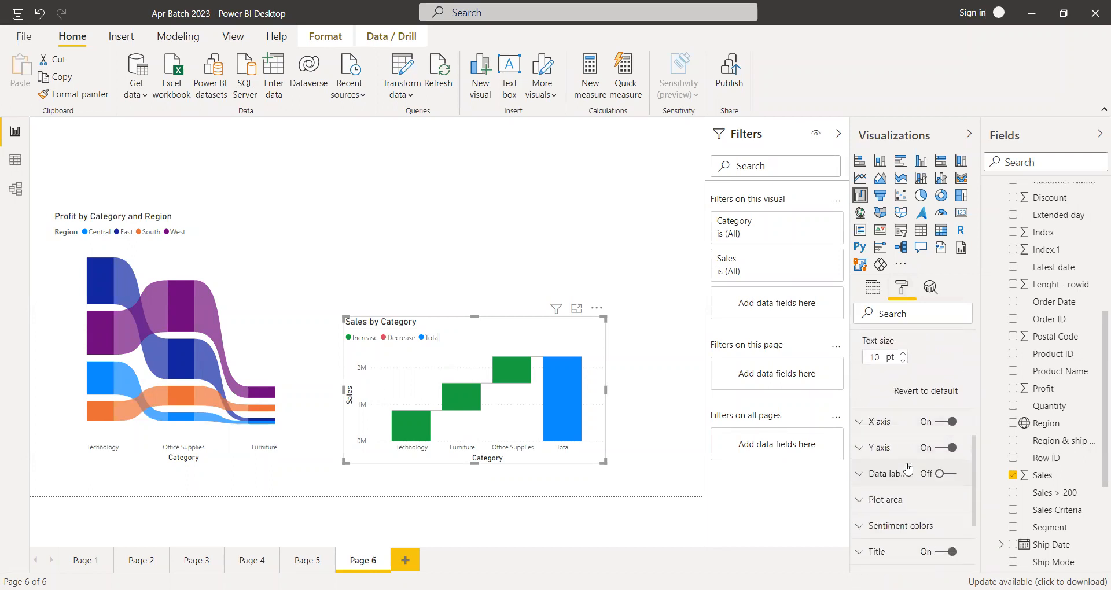
pyautogui.click(861, 427)
pyautogui.click(863, 427)
pyautogui.click(863, 446)
pyautogui.click(863, 445)
pyautogui.scroll(-2, 896, 478)
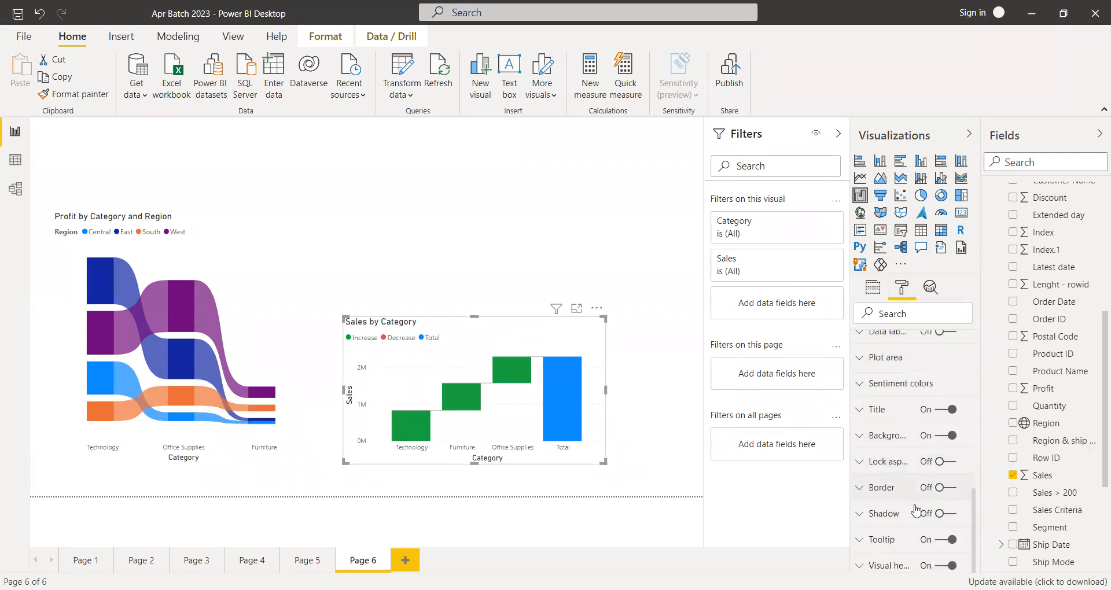
pyautogui.scroll(7, 892, 471)
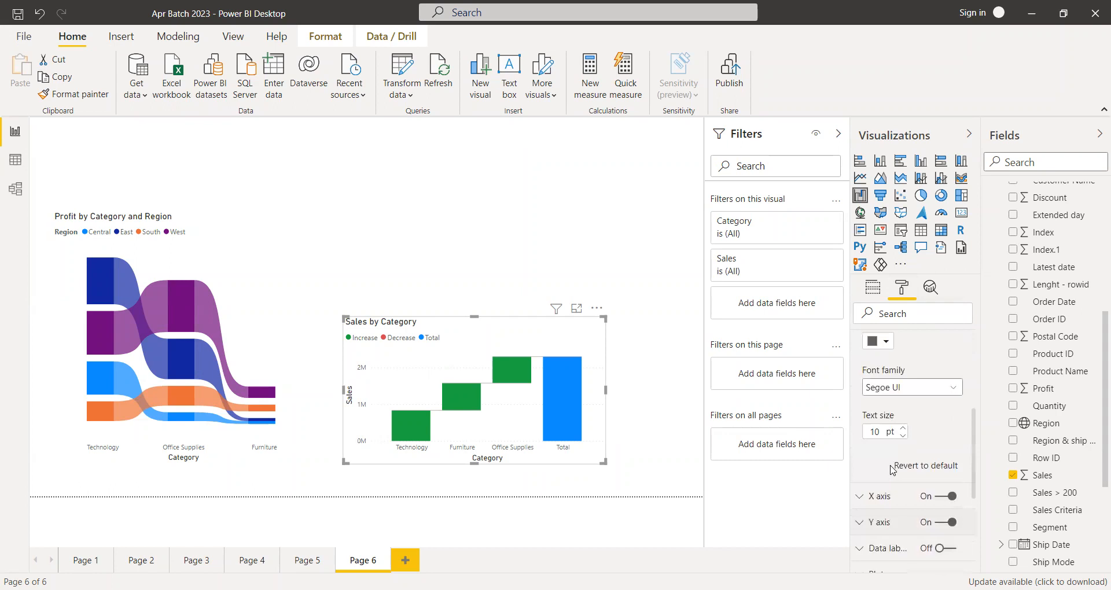
pyautogui.click(864, 374)
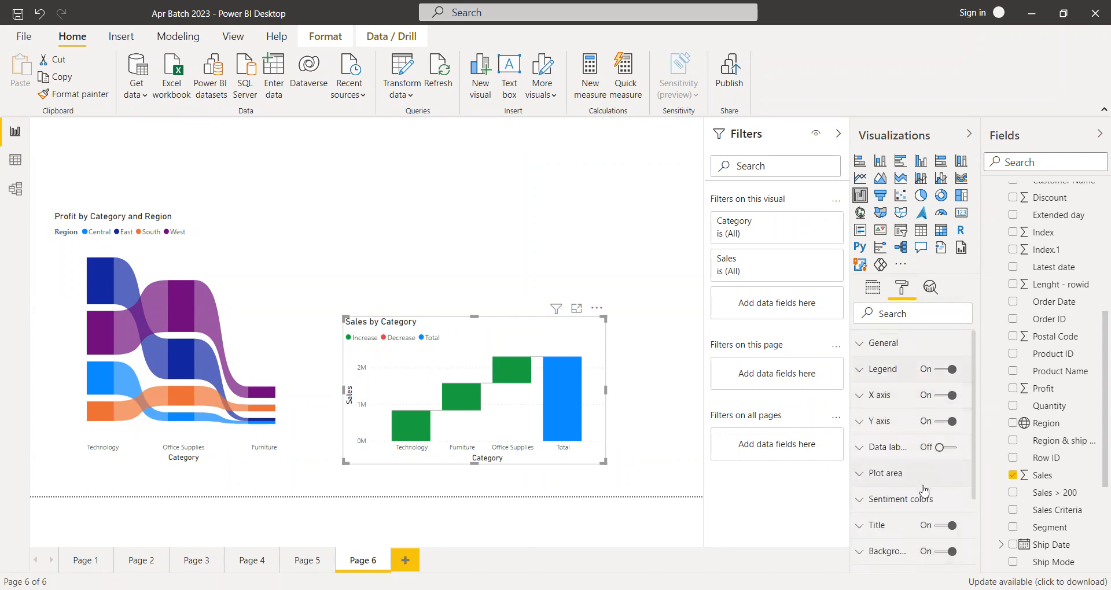
# Step: Turn on the waterfall chart's data labels and review the data label and sentiment color settings
pyautogui.click(940, 448)
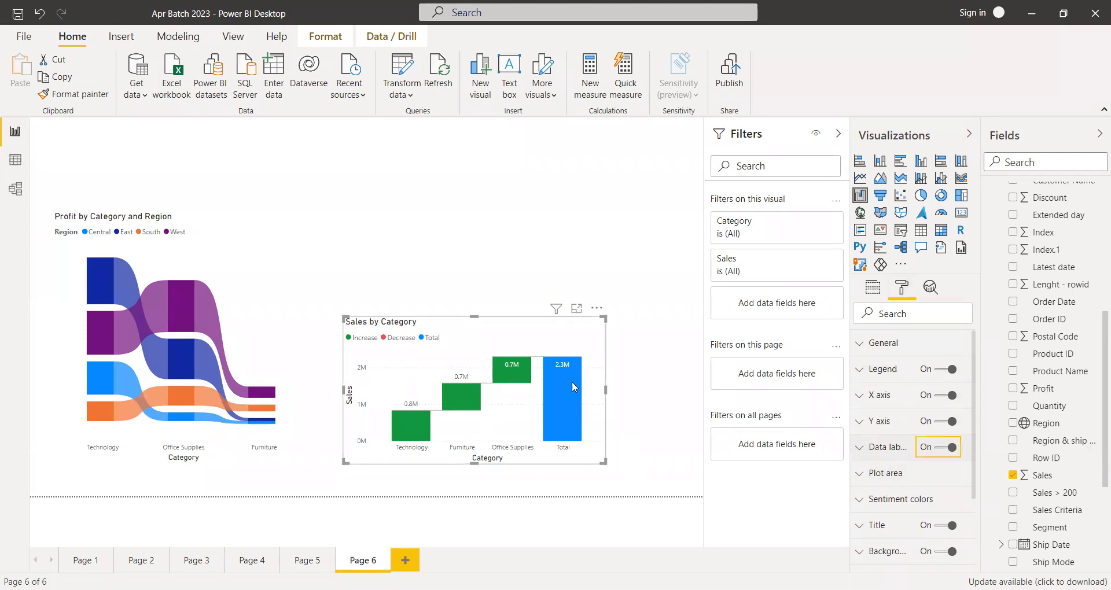
pyautogui.click(864, 451)
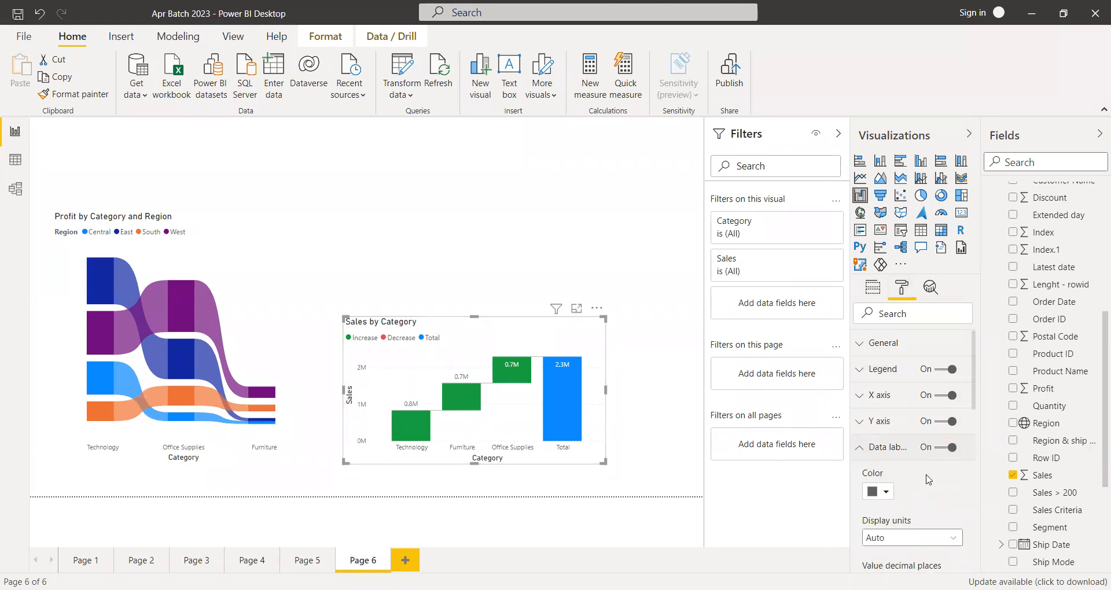
pyautogui.scroll(-1, 928, 476)
pyautogui.click(864, 382)
pyautogui.scroll(-1, 914, 454)
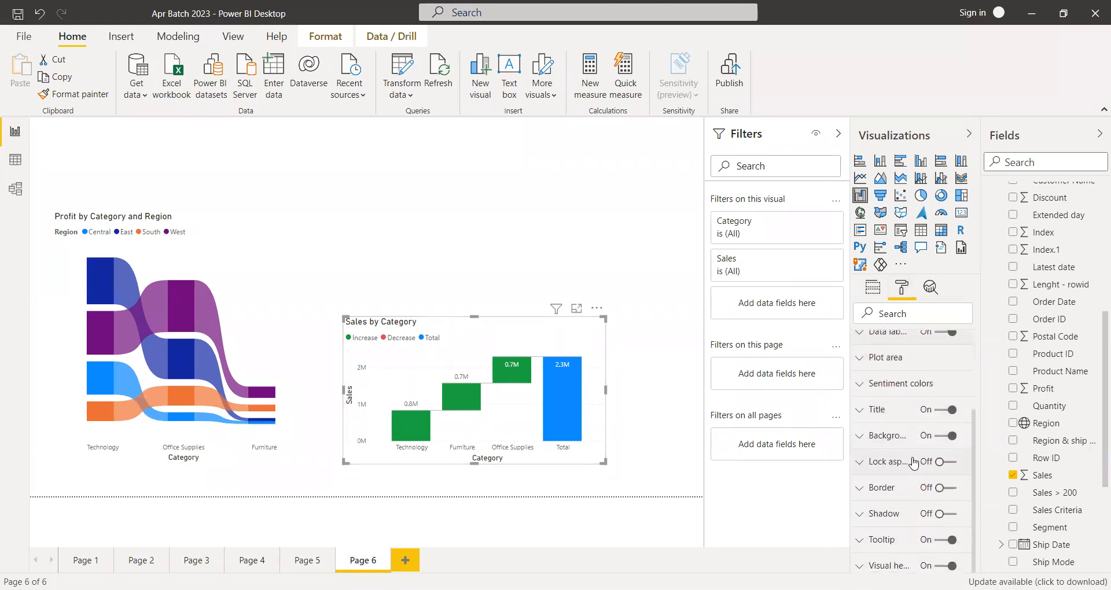
pyautogui.click(859, 384)
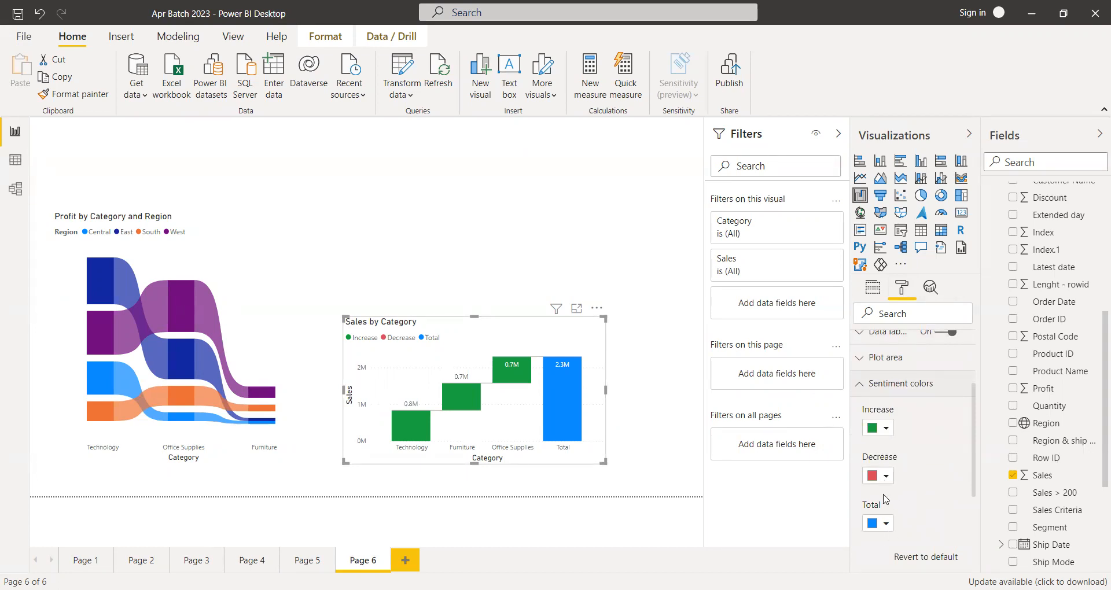
pyautogui.moveTo(550, 401)
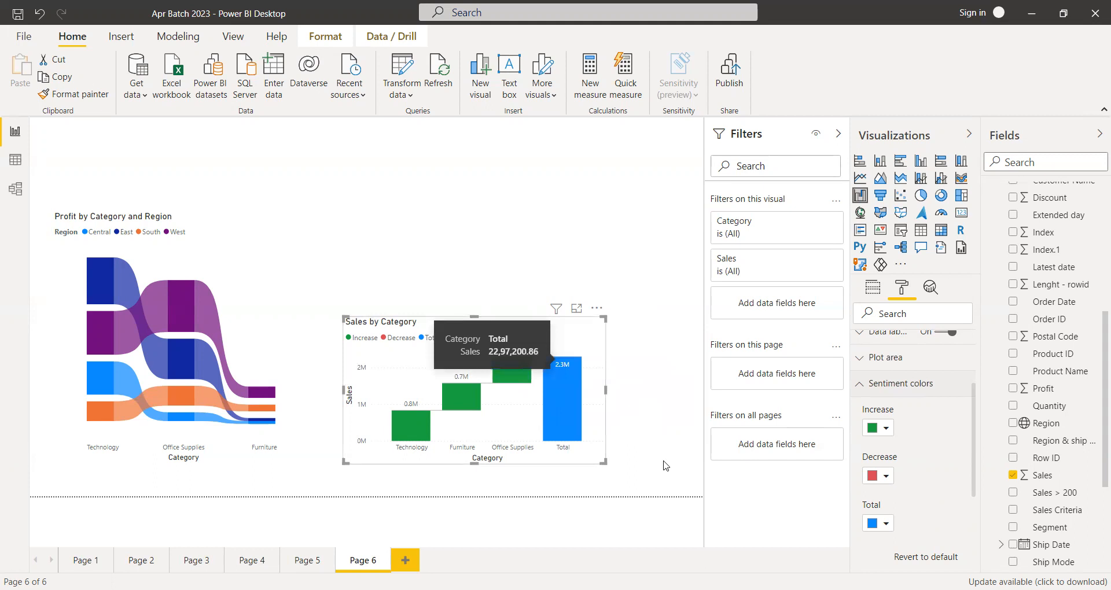
pyautogui.click(863, 389)
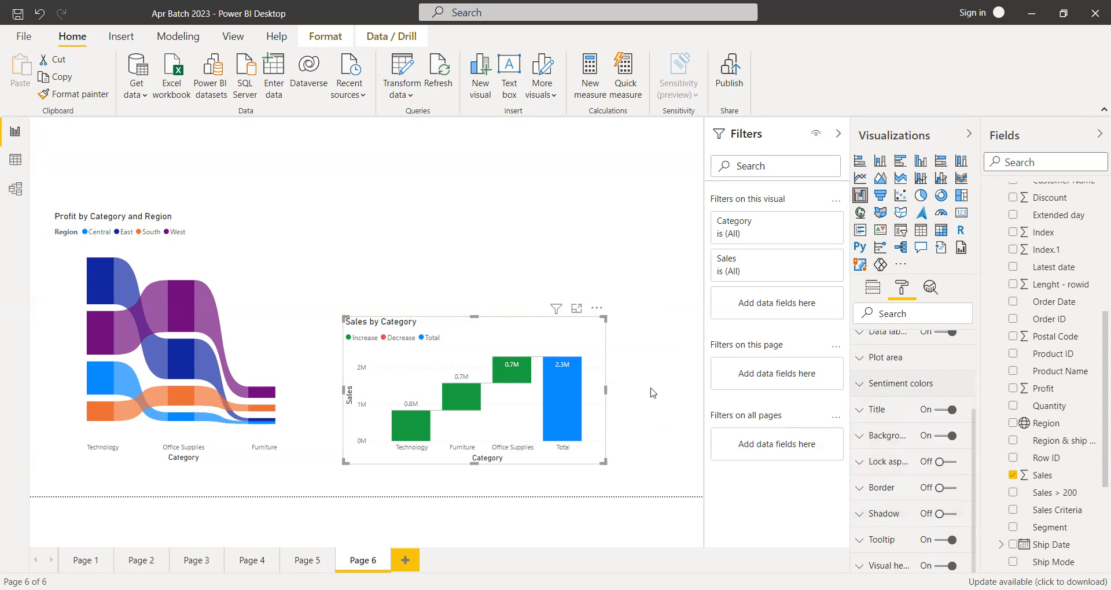
pyautogui.scroll(3, 885, 428)
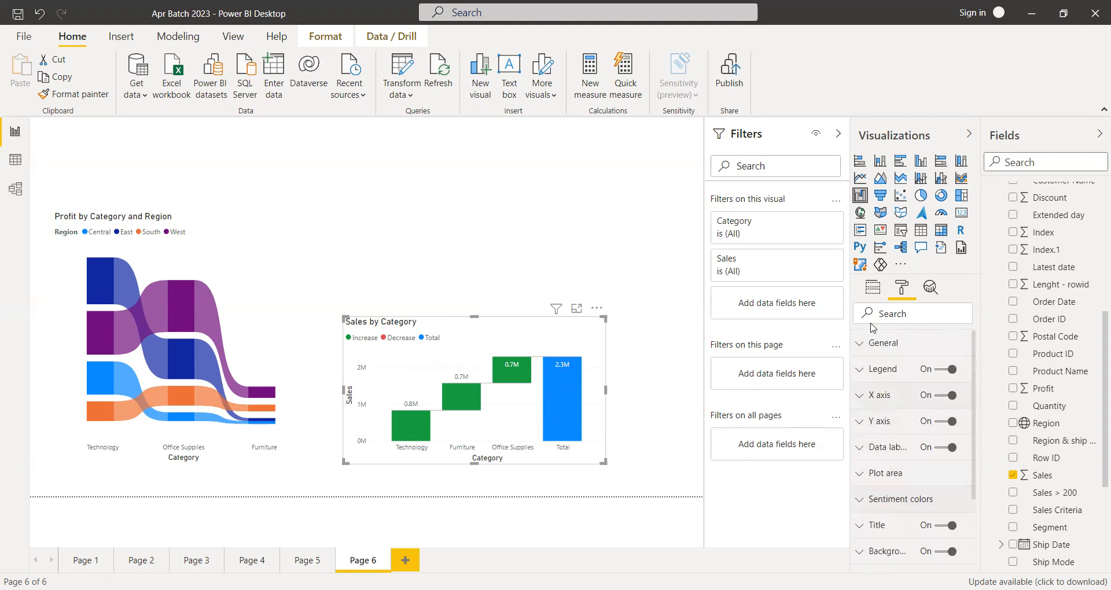
# Step: Add a blank funnel chart to the page and move it above the waterfall chart
pyautogui.click(873, 287)
pyautogui.click(605, 252)
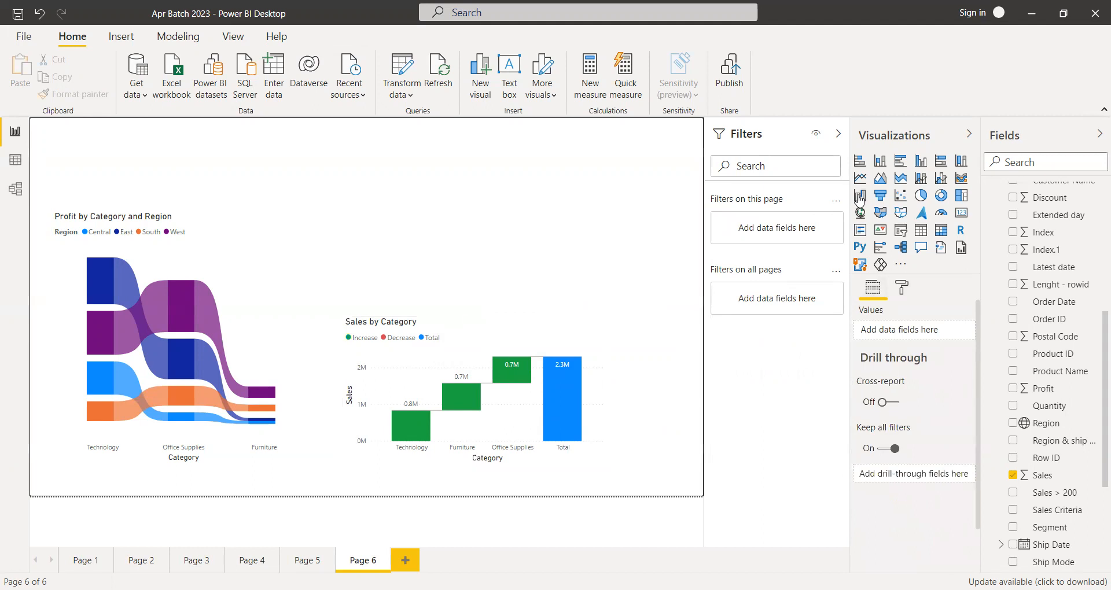
pyautogui.click(880, 196)
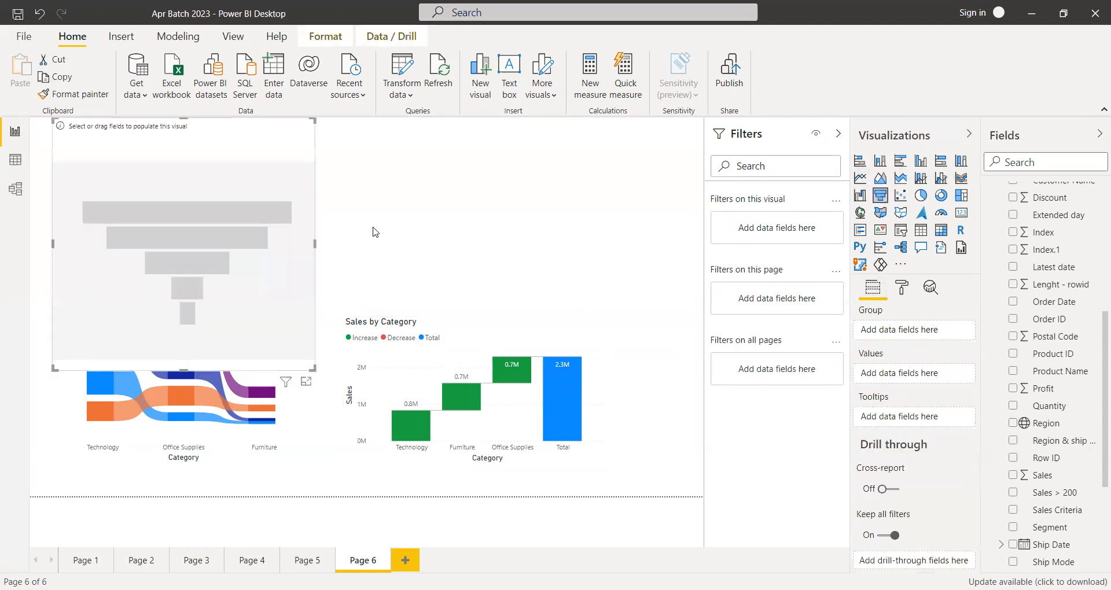
pyautogui.moveTo(265, 223); pyautogui.dragTo(547, 224)
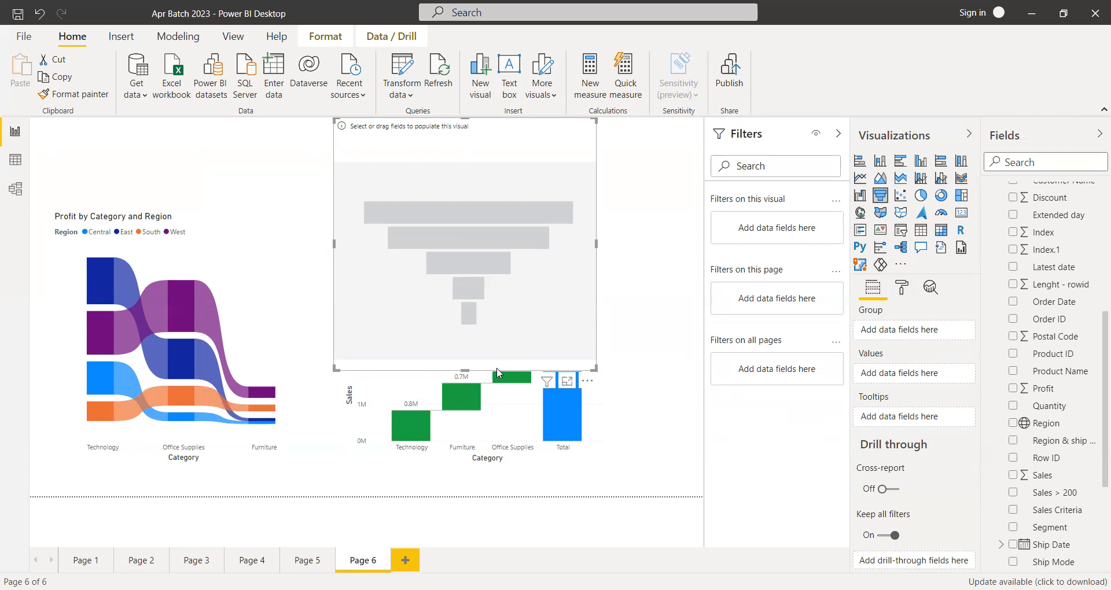
# Step: Shorten the waterfall chart to clear the overlap, and make the blank funnel chart above it wider and less tall
pyautogui.click(469, 374)
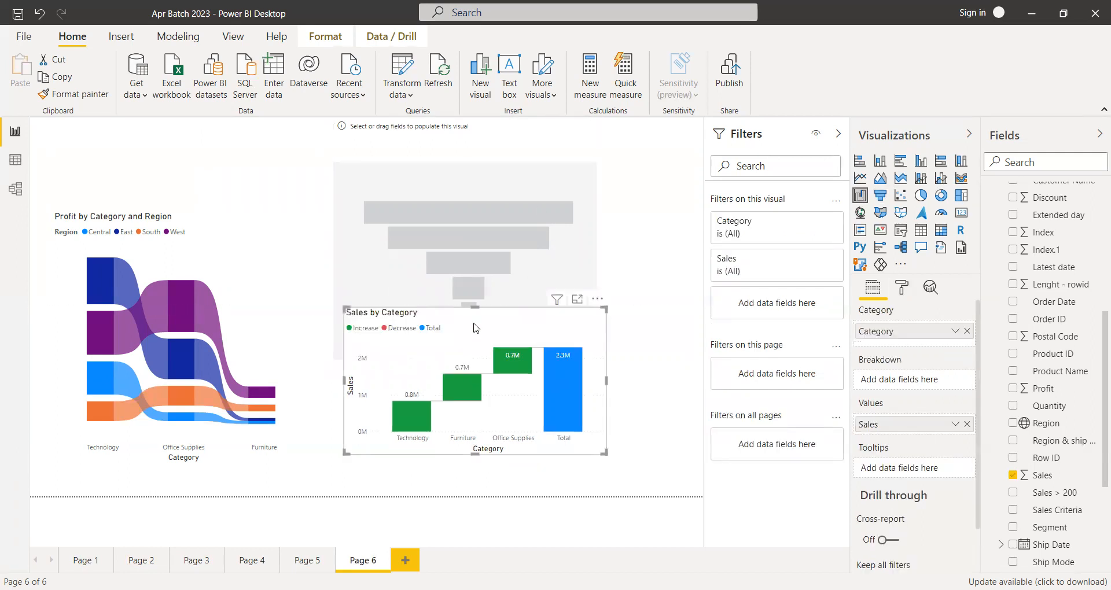
pyautogui.moveTo(475, 307); pyautogui.dragTo(489, 371)
pyautogui.click(495, 343)
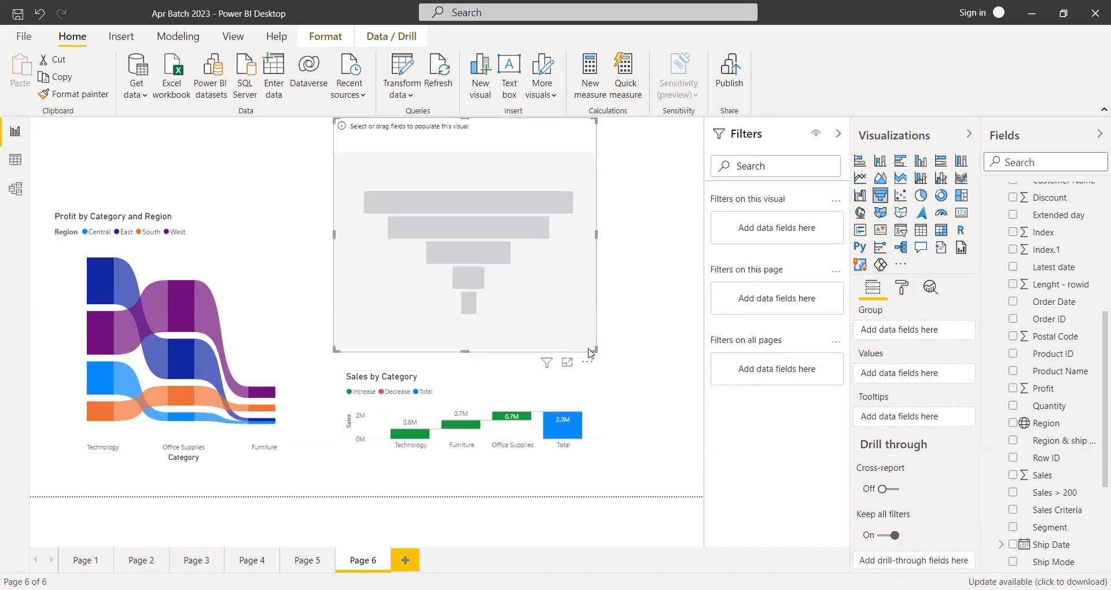
pyautogui.moveTo(596, 352); pyautogui.dragTo(678, 353)
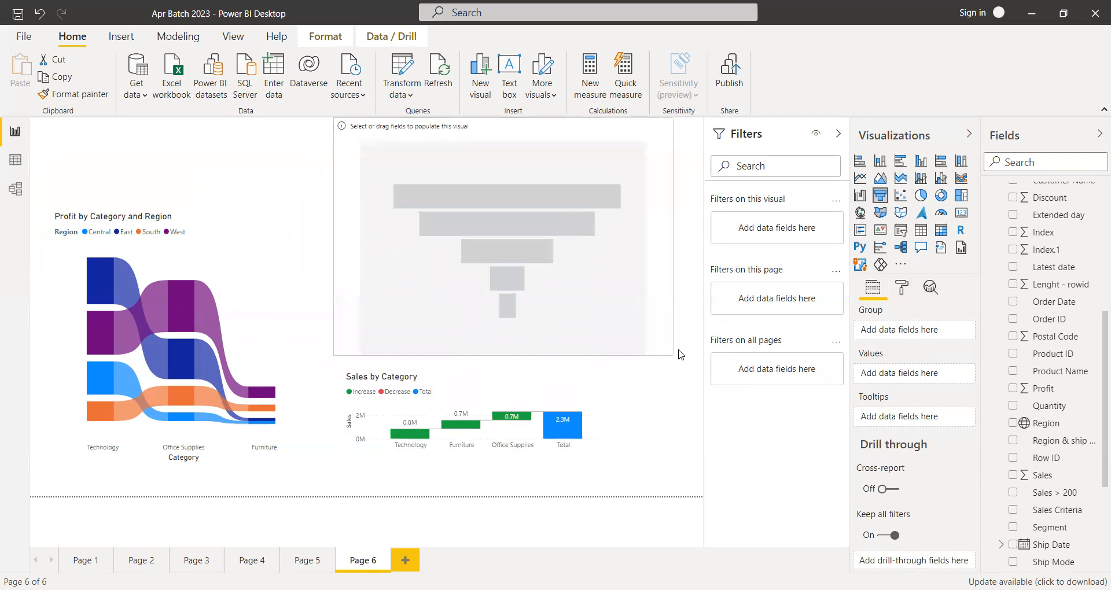
pyautogui.moveTo(511, 118); pyautogui.dragTo(514, 170)
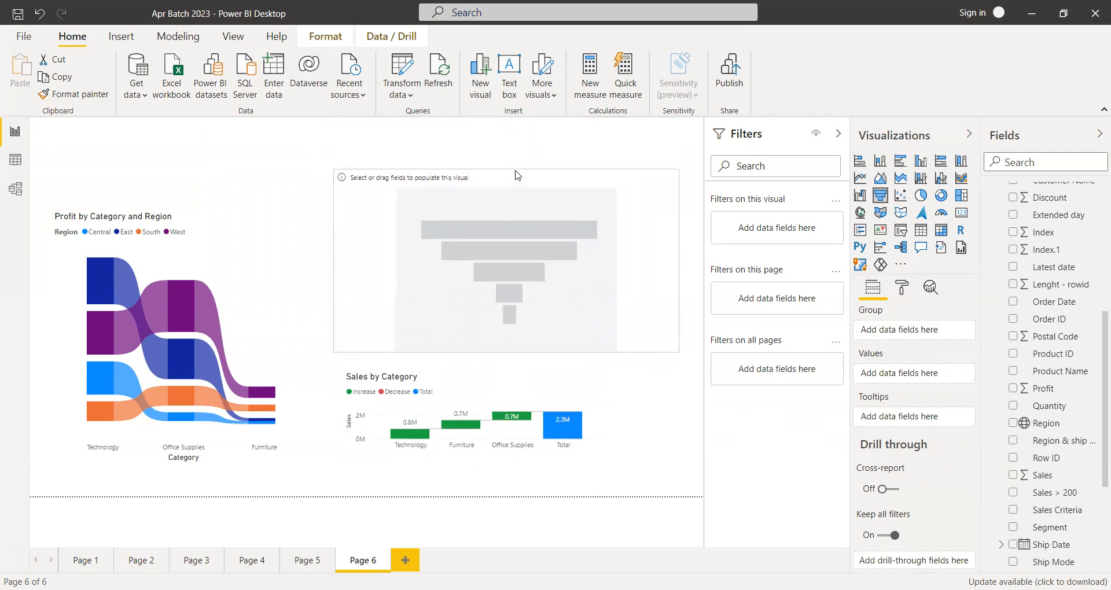
# Step: Populate the blank funnel chart with Sales as values grouped by Sub-Category, and widen it toward the ribbon chart
pyautogui.moveTo(551, 288); pyautogui.dragTo(544, 272)
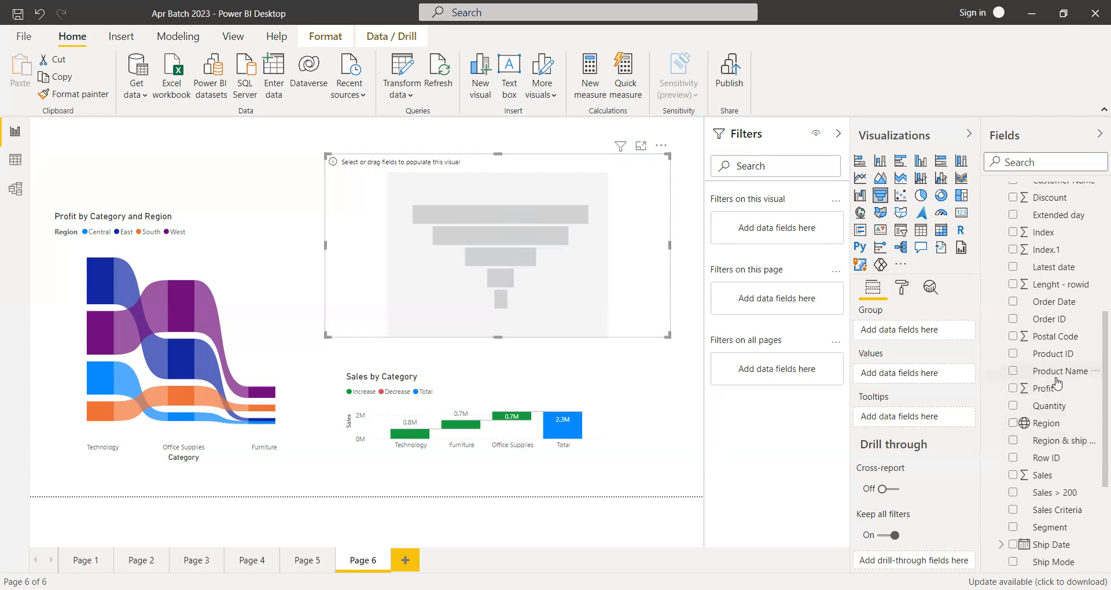
pyautogui.scroll(2, 1060, 362)
pyautogui.scroll(-5, 1036, 440)
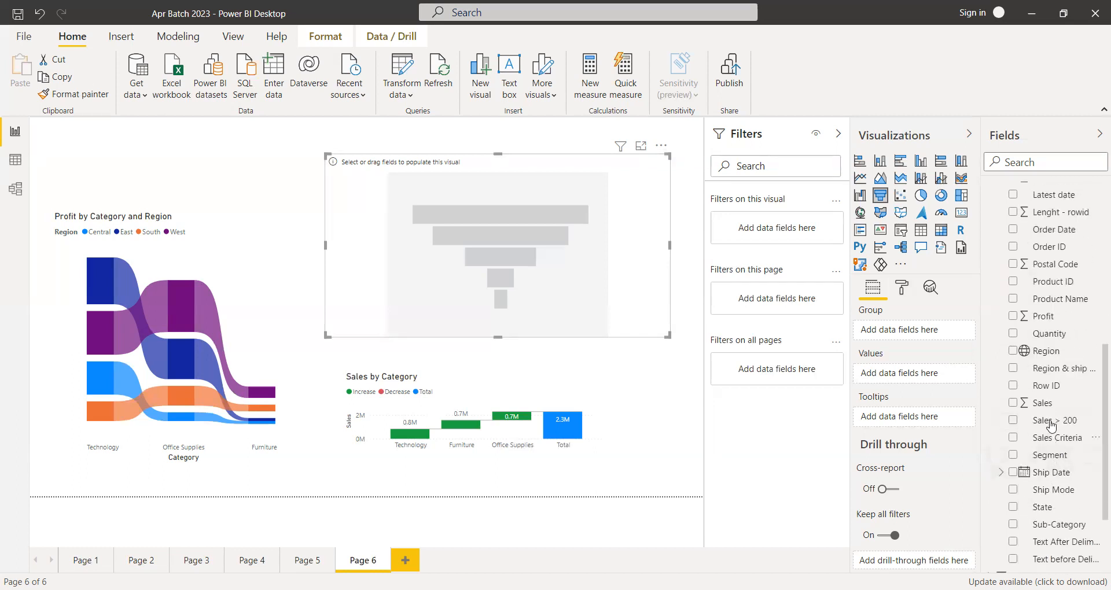
pyautogui.moveTo(1005, 416); pyautogui.dragTo(913, 376)
pyautogui.scroll(-5, 1072, 399)
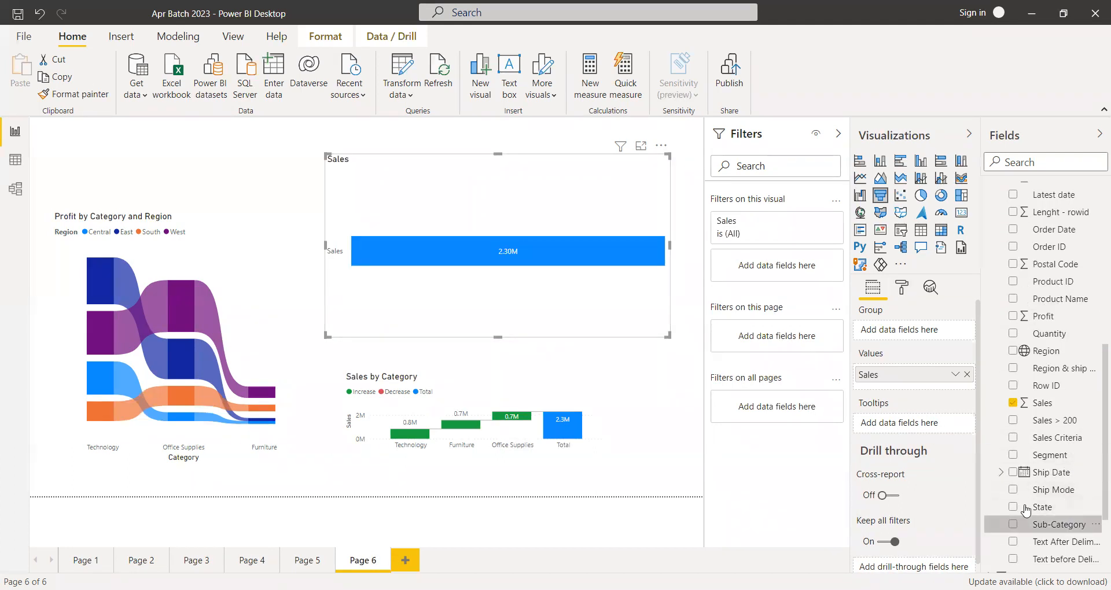
pyautogui.moveTo(1025, 511); pyautogui.dragTo(921, 332)
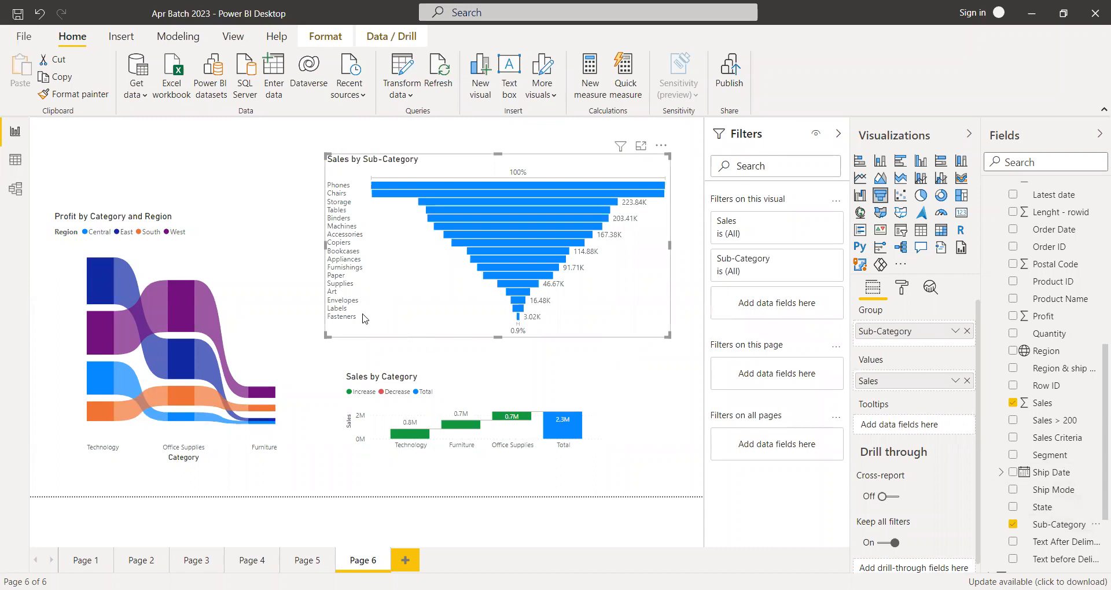
pyautogui.moveTo(324, 248); pyautogui.dragTo(269, 248)
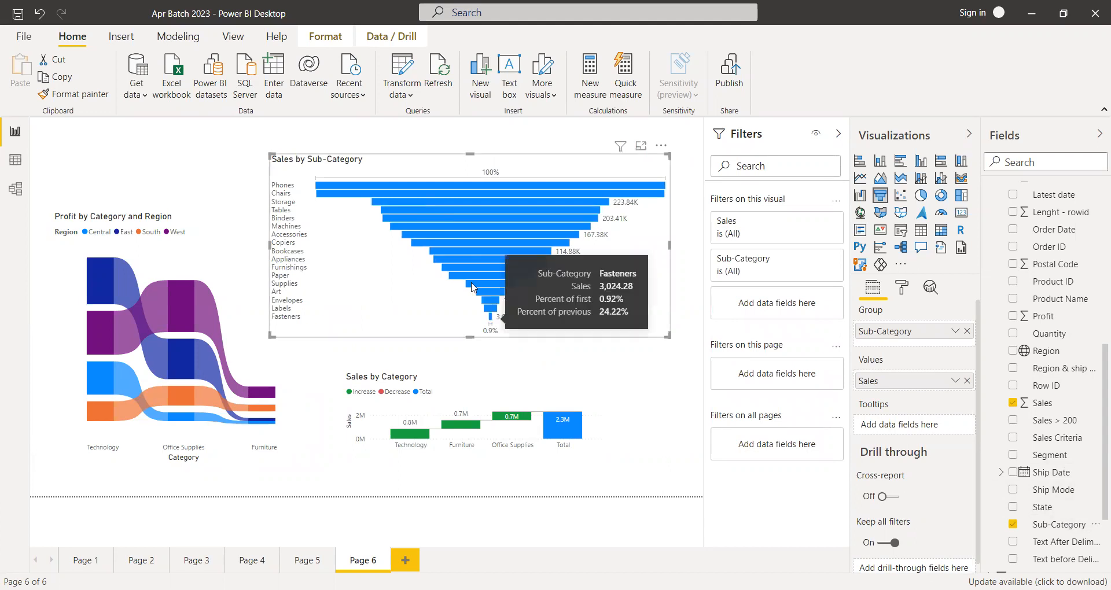
# Step: Cross-highlight the page by the funnel's sub-categories one after another from Phones down to Furnishings, and clear the highlight
pyautogui.click(325, 186)
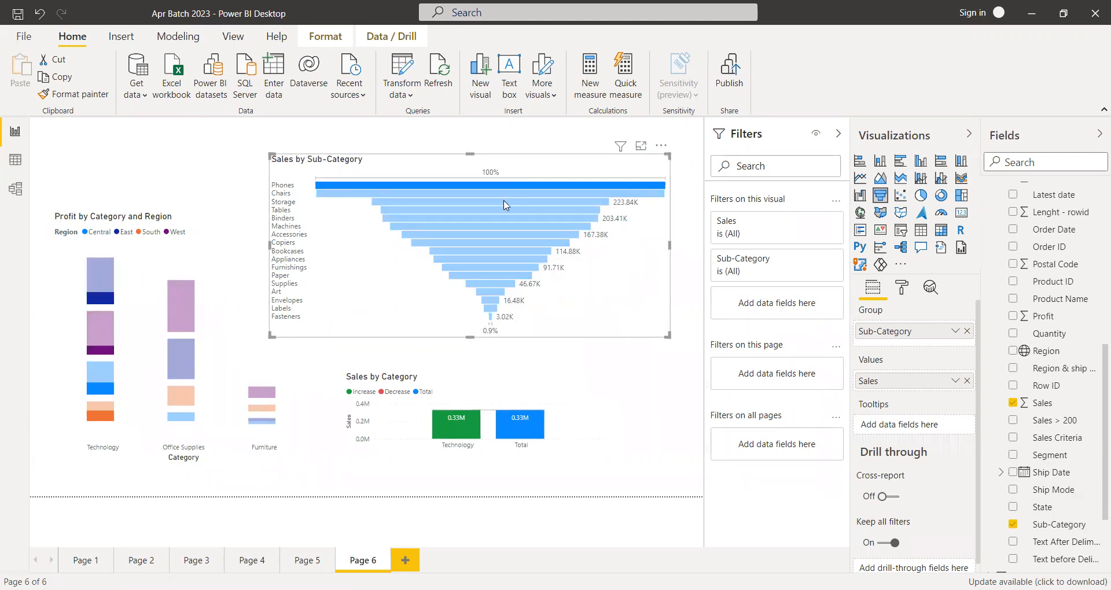
pyautogui.moveTo(507, 197)
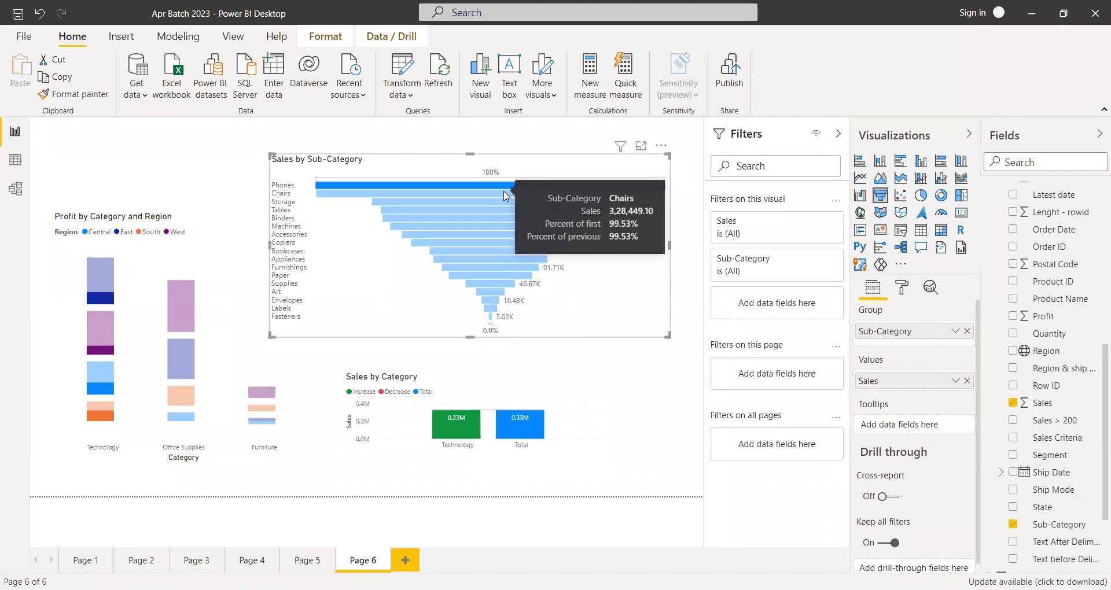
pyautogui.click(421, 193)
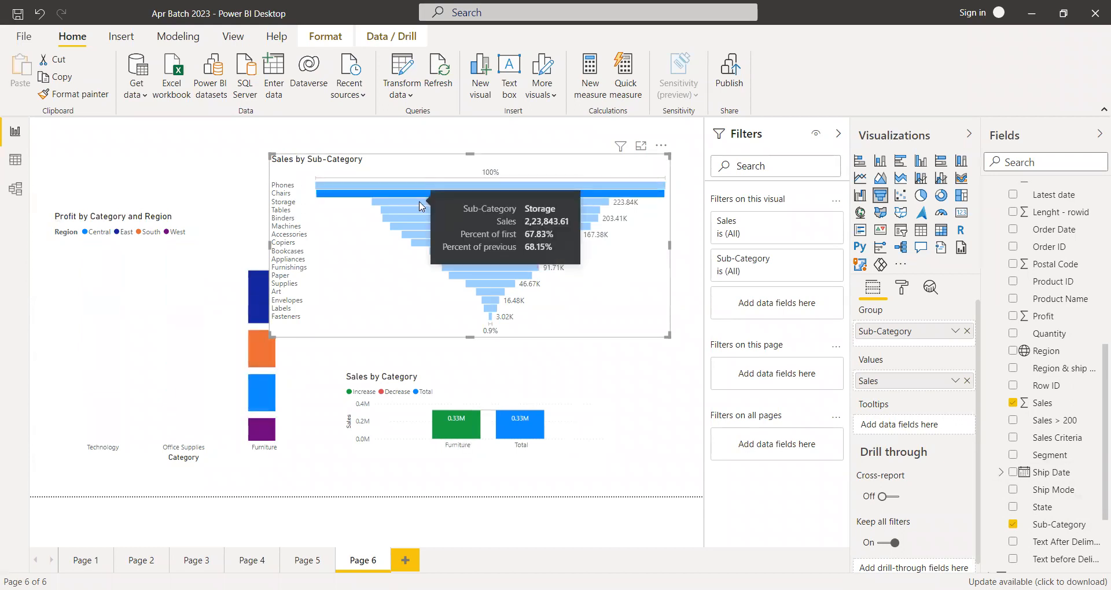
pyautogui.click(421, 202)
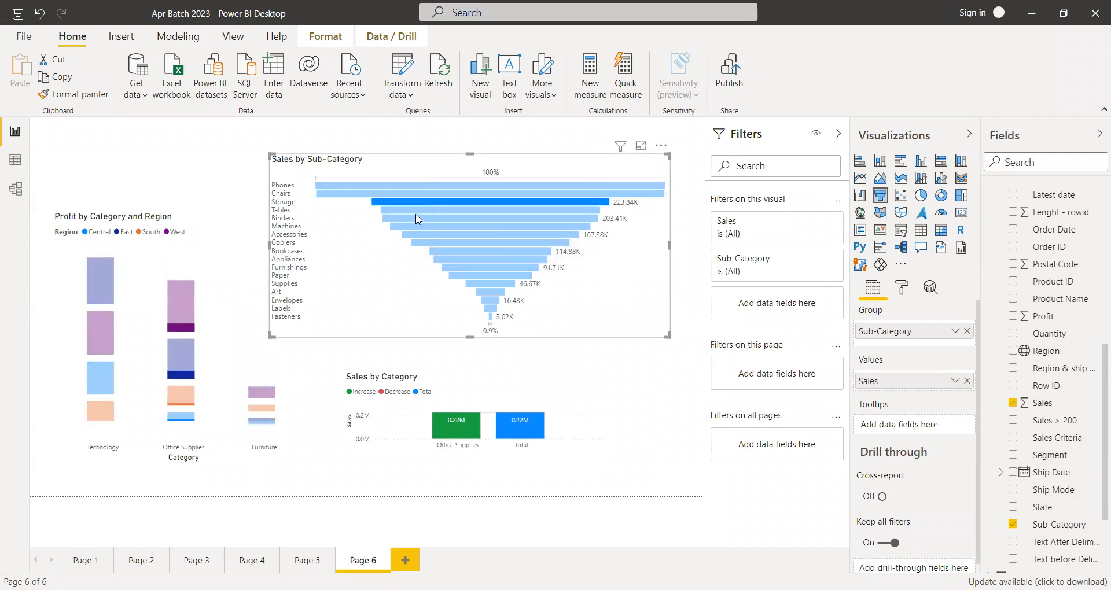
pyautogui.click(417, 213)
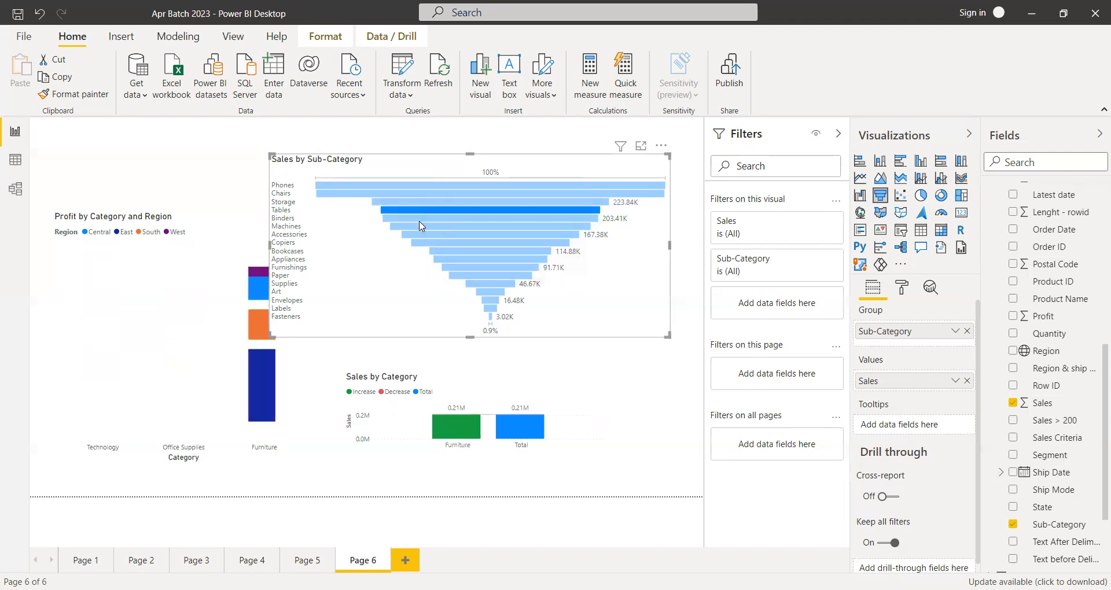
pyautogui.moveTo(420, 220)
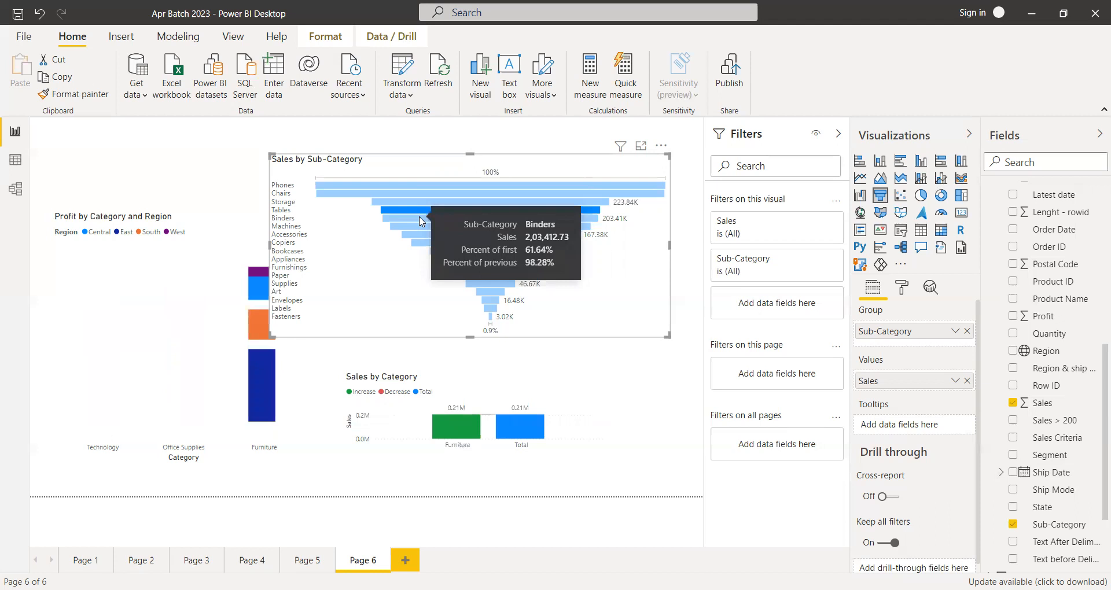
pyautogui.click(420, 220)
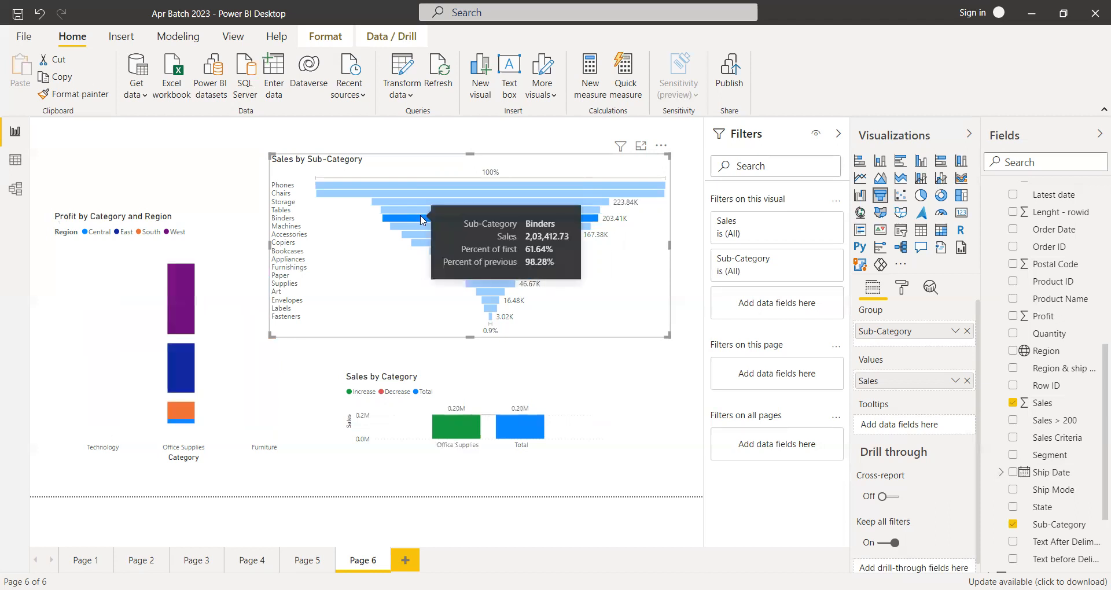
pyautogui.click(424, 228)
pyautogui.click(424, 234)
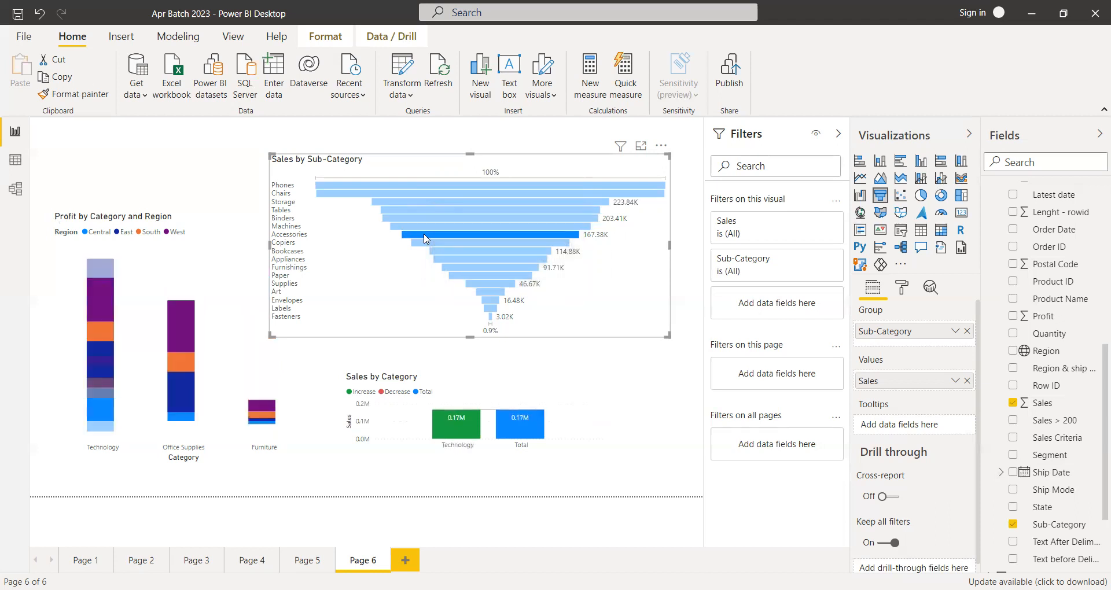
pyautogui.click(424, 228)
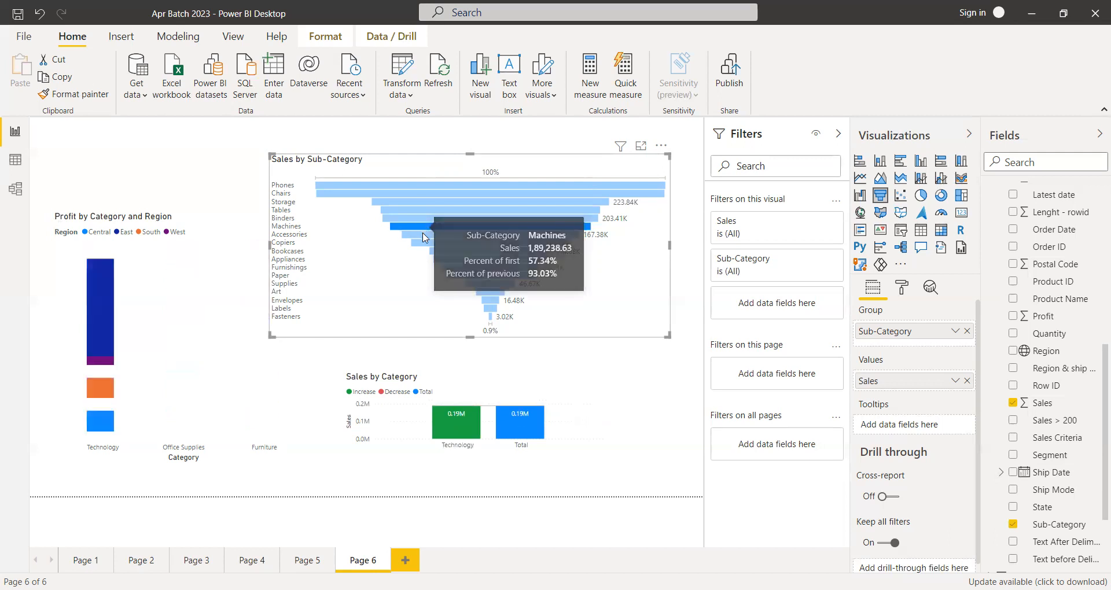
pyautogui.click(423, 236)
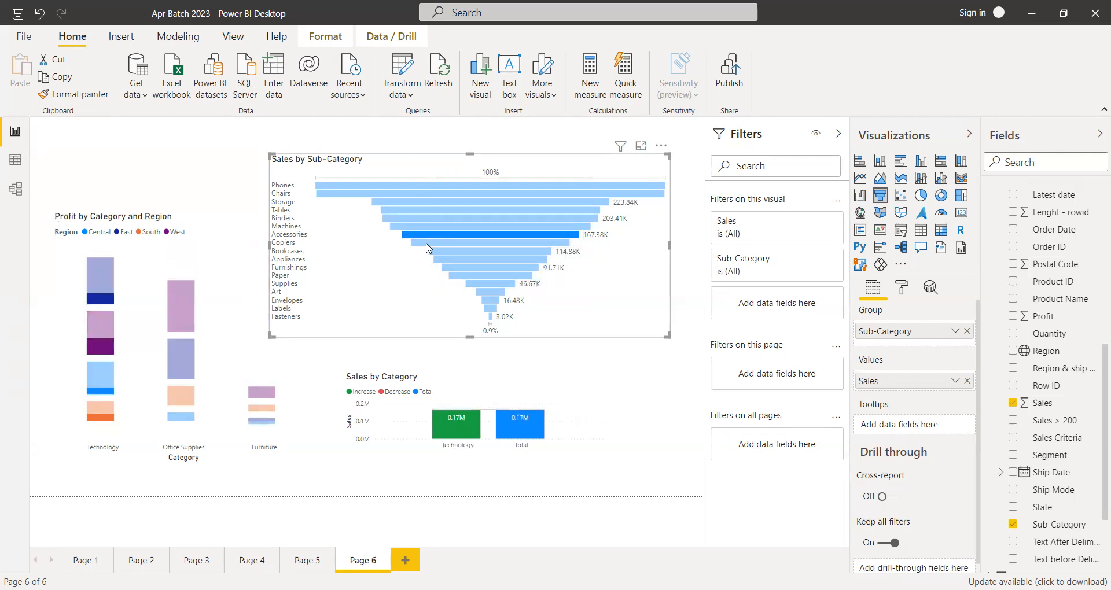
pyautogui.moveTo(426, 248)
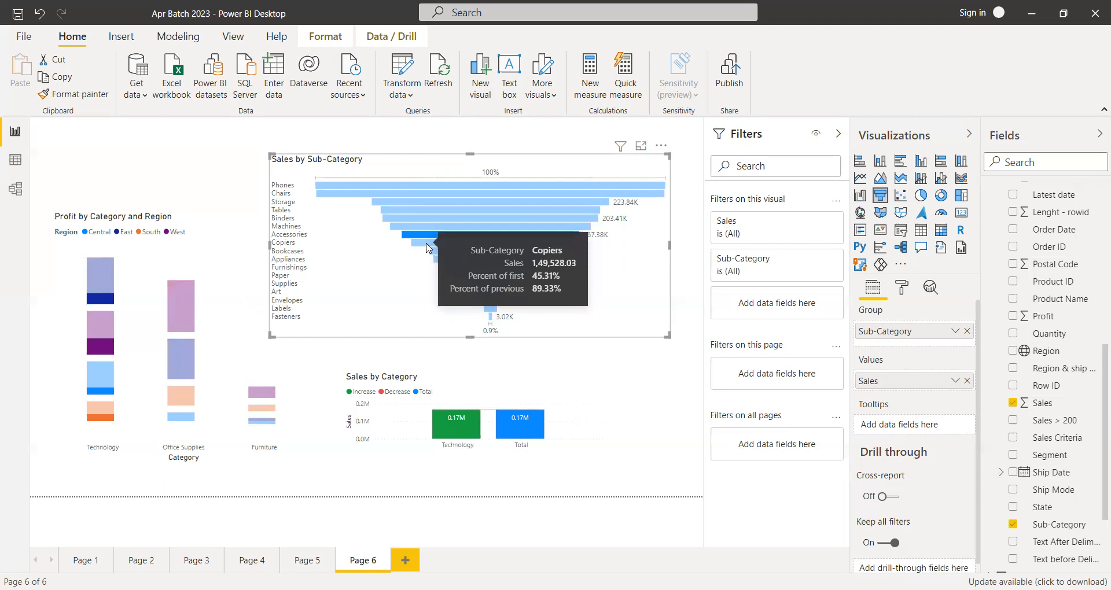
pyautogui.click(432, 251)
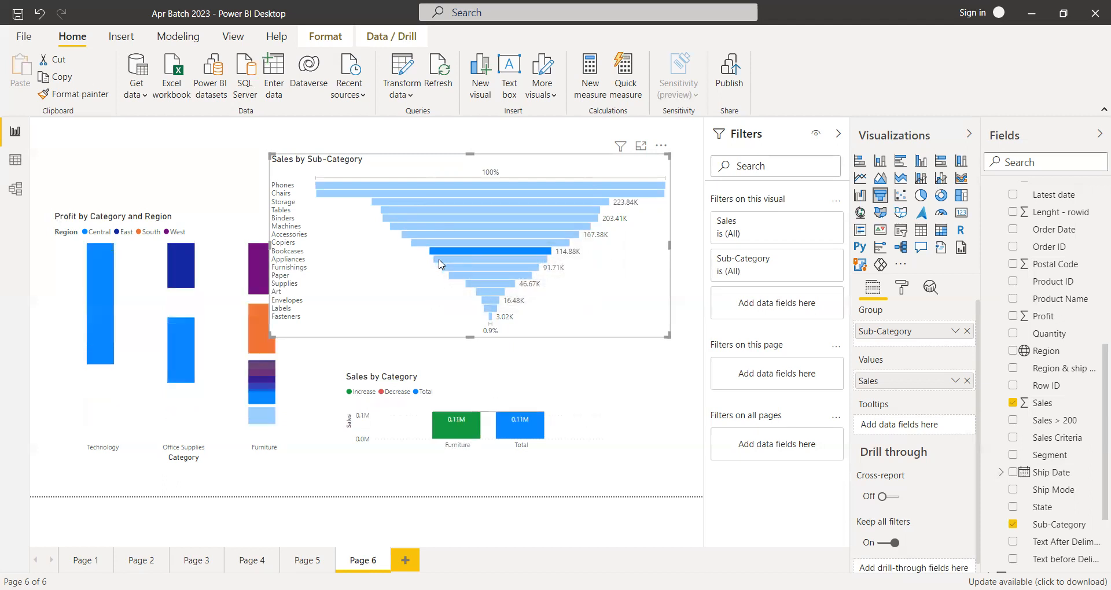
pyautogui.click(439, 260)
pyautogui.click(446, 268)
pyautogui.click(447, 267)
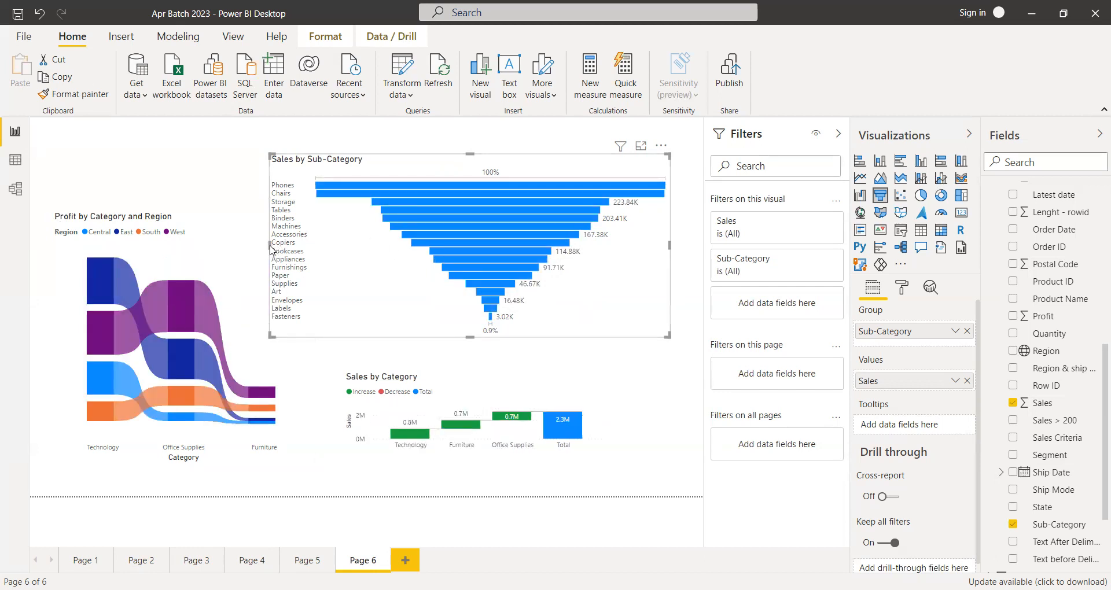
# Step: Narrow the funnel chart to clear the ribbon chart, and shorten it to leave more room above the waterfall chart
pyautogui.moveTo(268, 244); pyautogui.dragTo(338, 246)
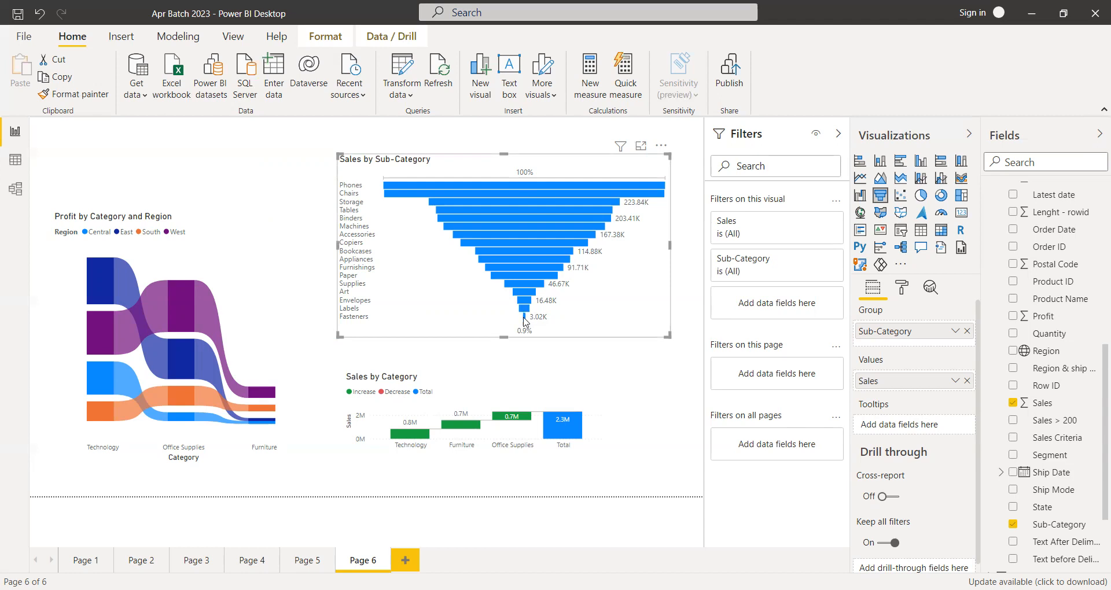
pyautogui.moveTo(524, 321)
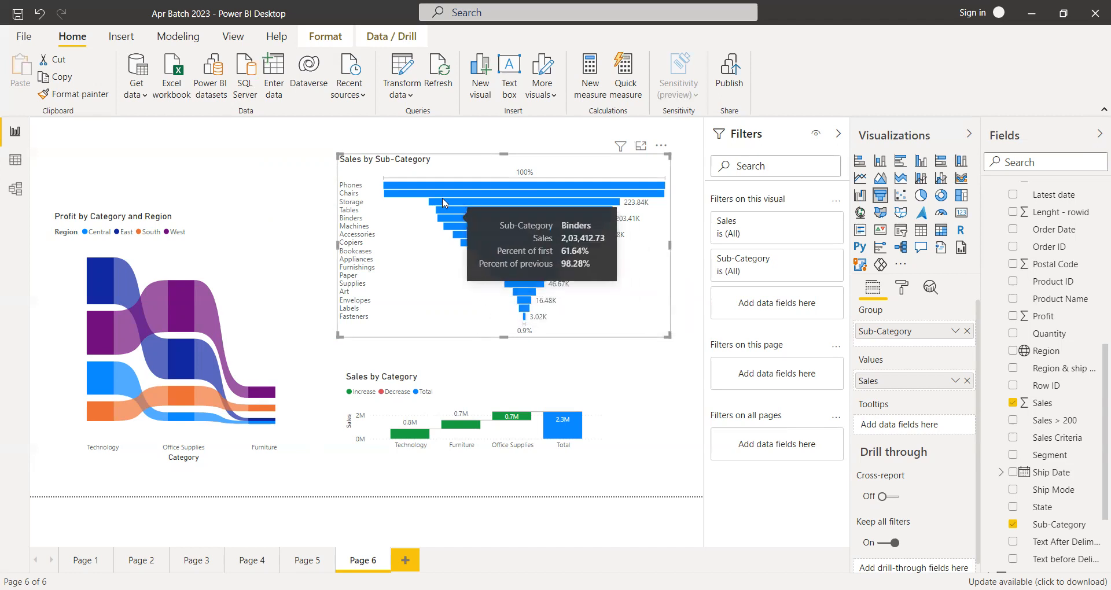
pyautogui.moveTo(436, 185)
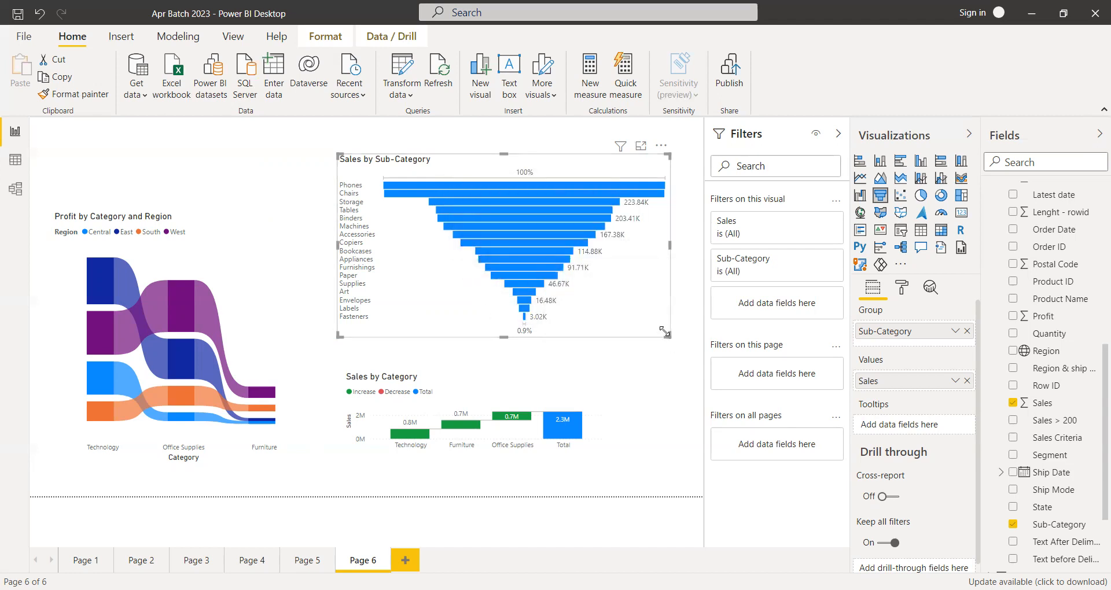
pyautogui.moveTo(664, 331); pyautogui.dragTo(659, 334)
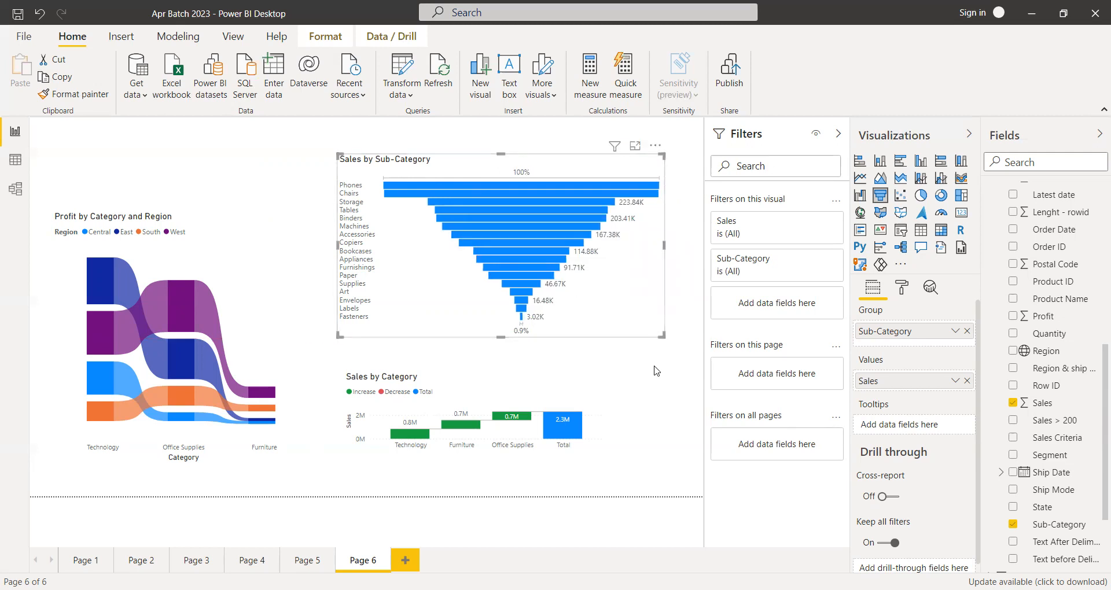
pyautogui.moveTo(500, 338); pyautogui.dragTo(500, 314)
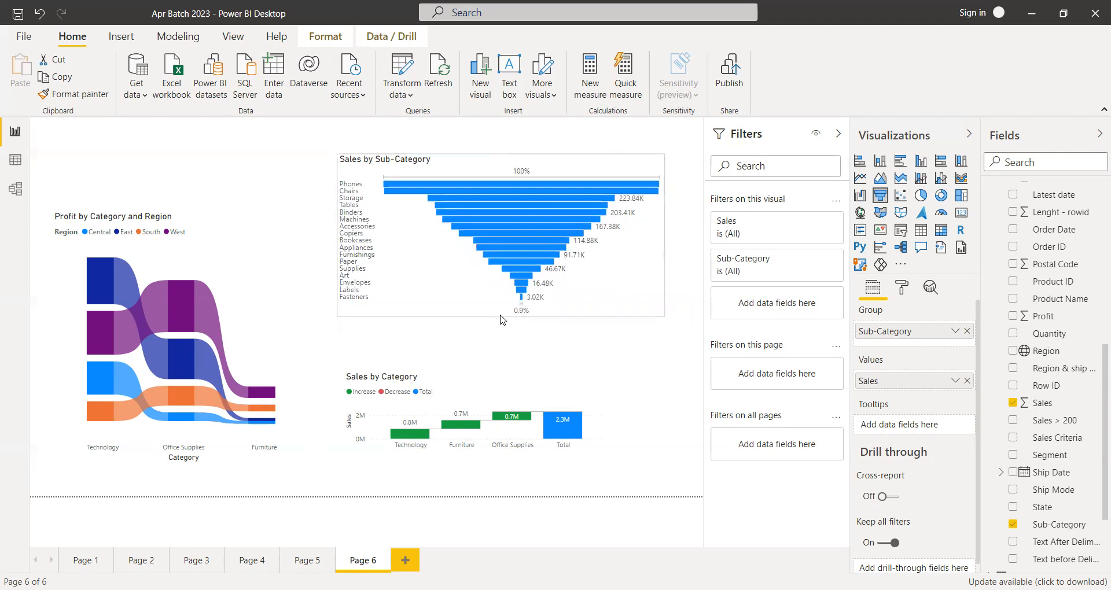
# Step: Trim the funnel chart's height slightly, and make the waterfall chart taller and wide enough to reach the funnel's right edge
pyautogui.moveTo(475, 376); pyautogui.dragTo(482, 357)
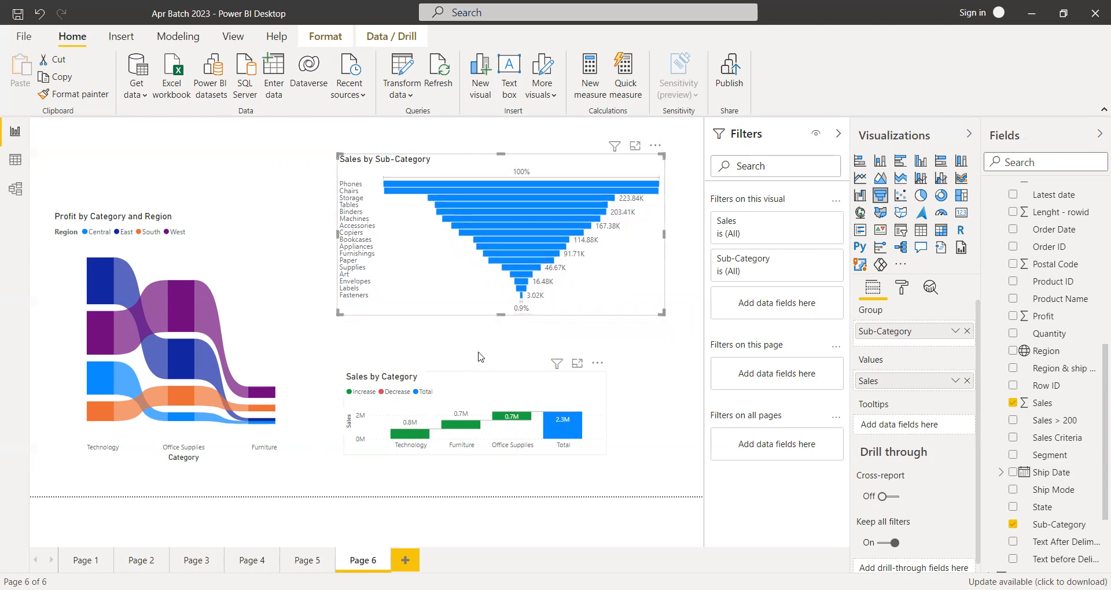
pyautogui.click(603, 299)
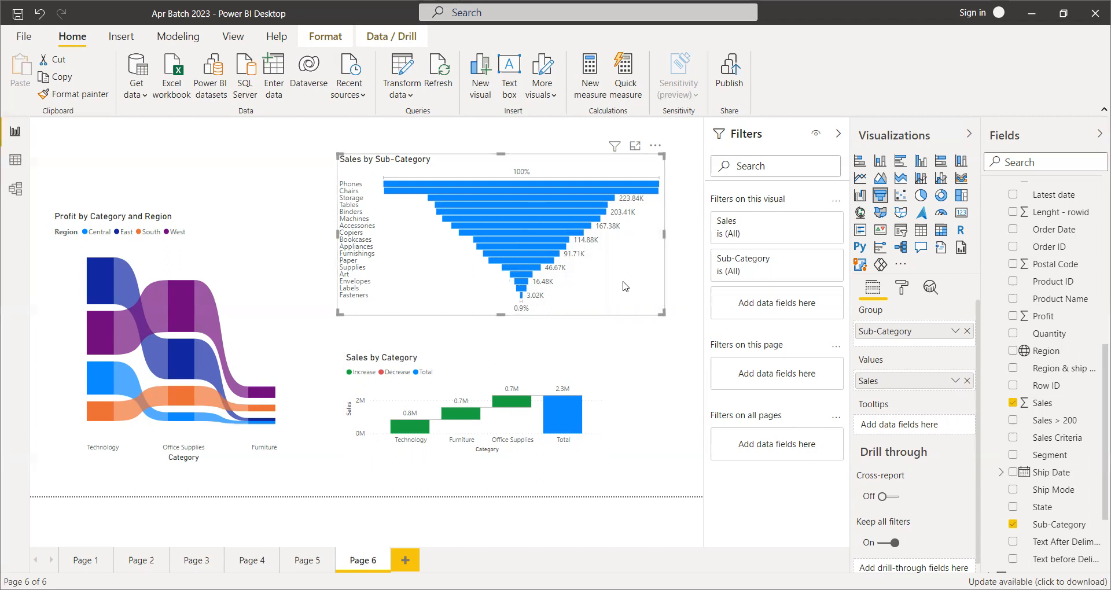
pyautogui.moveTo(662, 314); pyautogui.dragTo(662, 307)
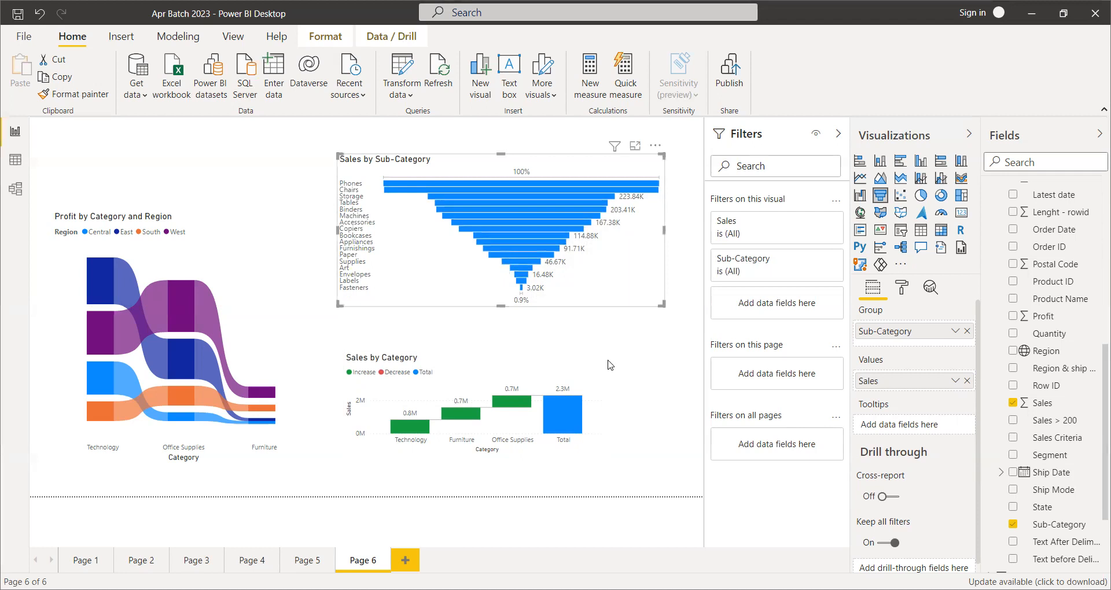
pyautogui.click(607, 457)
pyautogui.moveTo(607, 457); pyautogui.dragTo(665, 453)
# Step: Lengthen the funnel chart slightly downward and extend the waterfall chart's left edge to line up with it
pyautogui.click(546, 282)
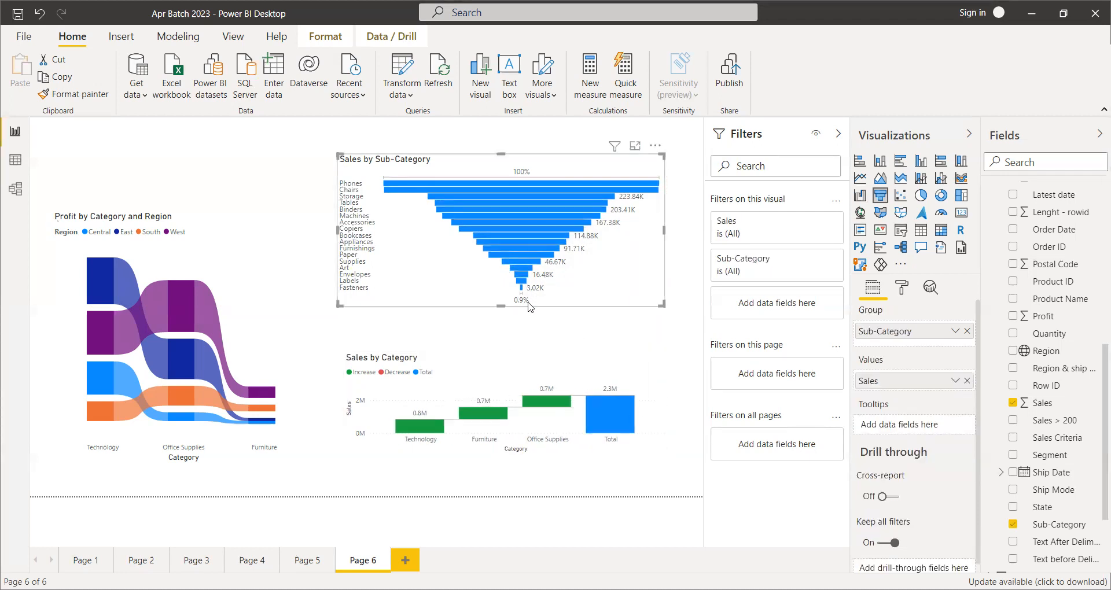
pyautogui.moveTo(508, 308); pyautogui.dragTo(506, 324)
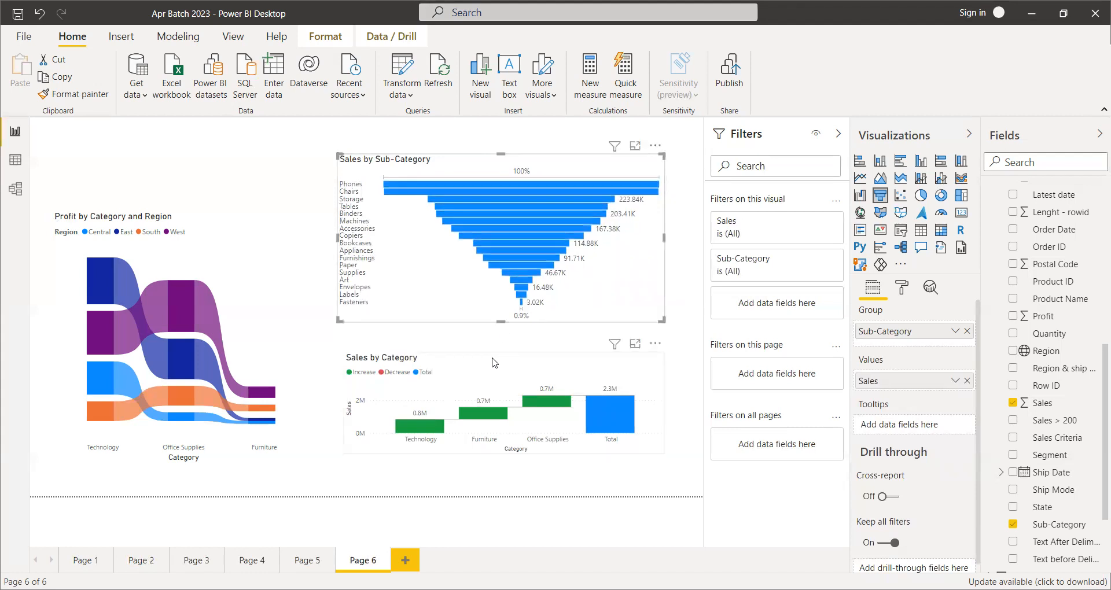
pyautogui.click(497, 364)
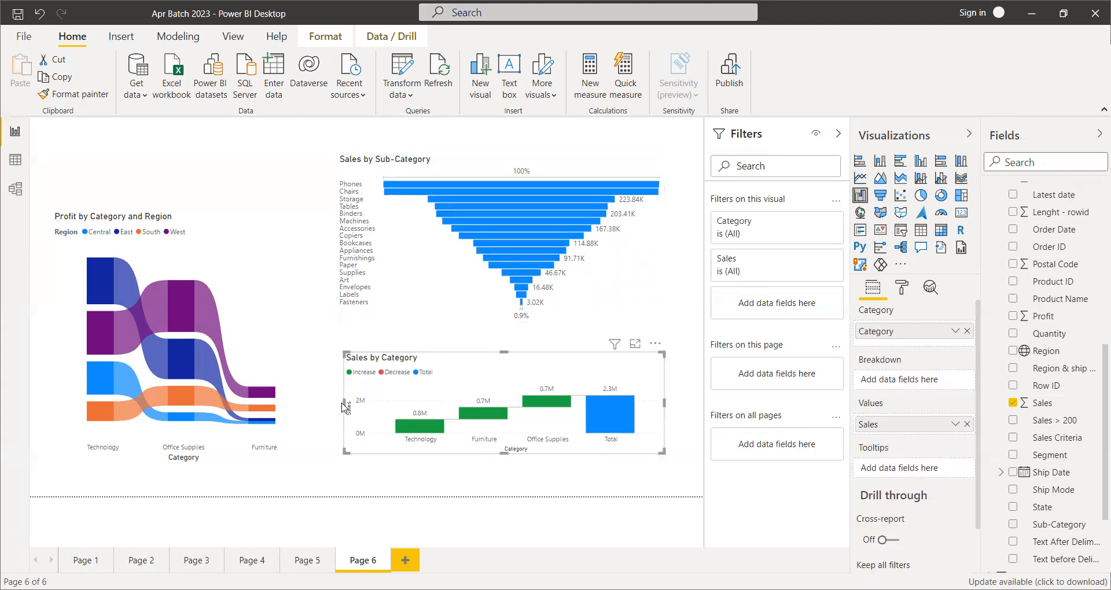
pyautogui.moveTo(338, 403); pyautogui.dragTo(334, 401)
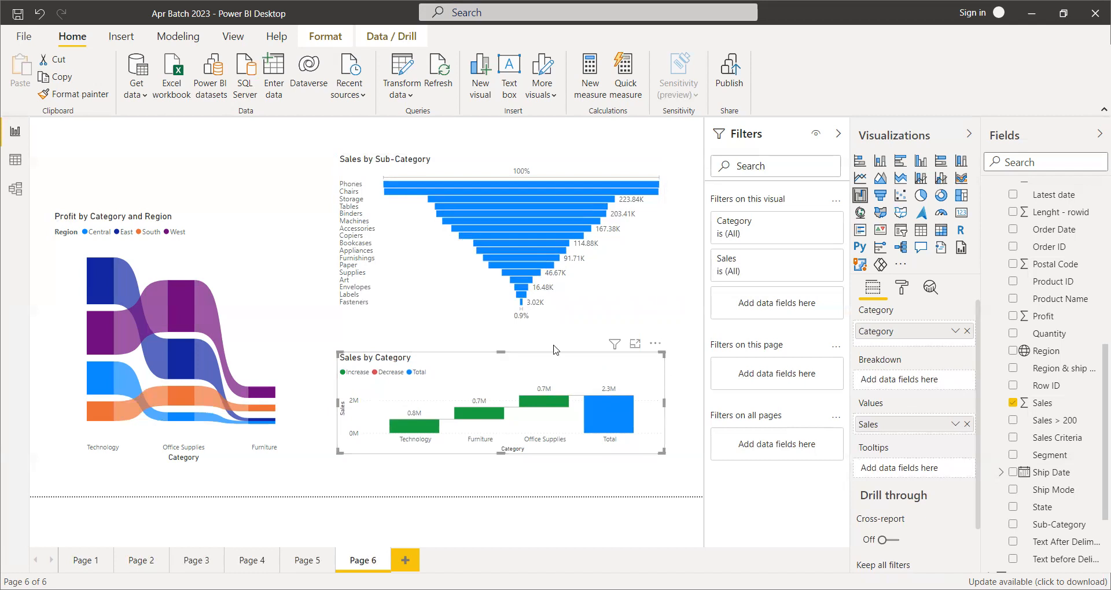
pyautogui.click(631, 295)
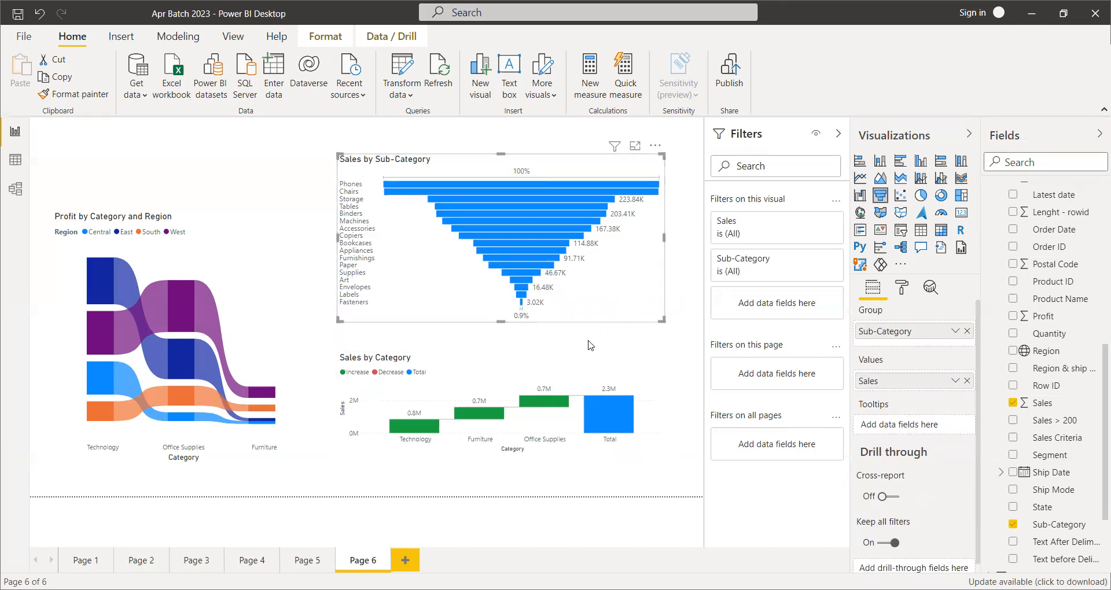
pyautogui.click(590, 346)
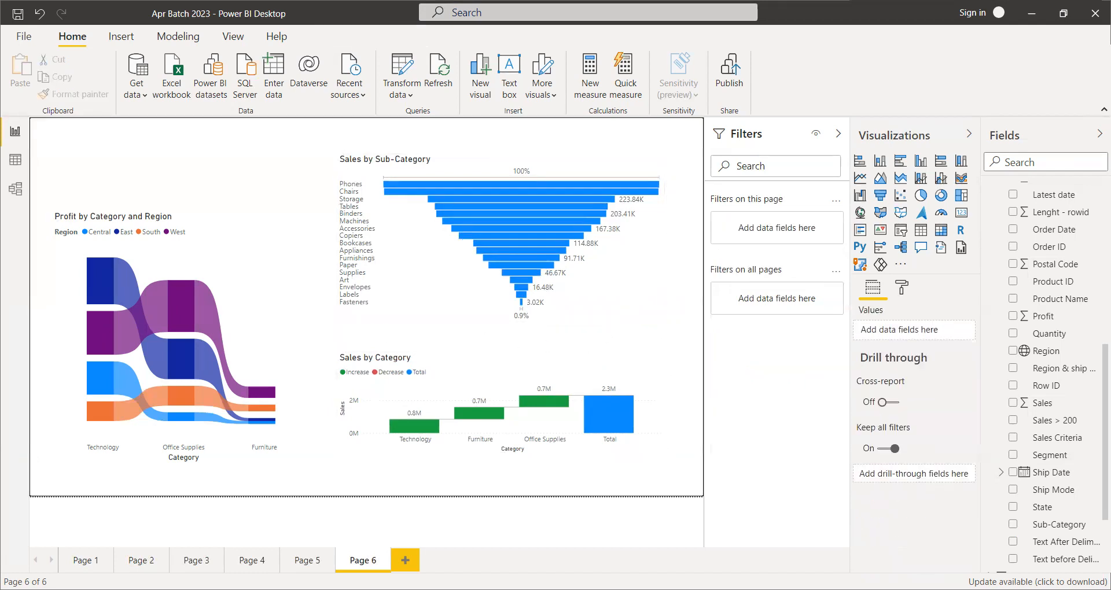
# Step: Add a new blank report page after Page 6, look back at Page 6, and return to the new page
pyautogui.click(404, 556)
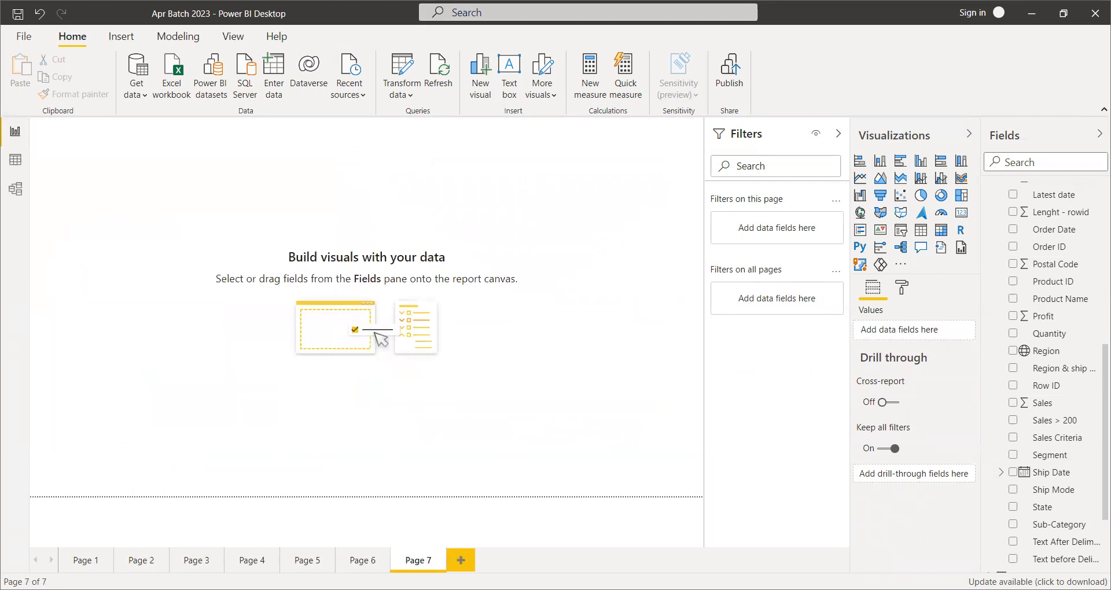
pyautogui.click(364, 560)
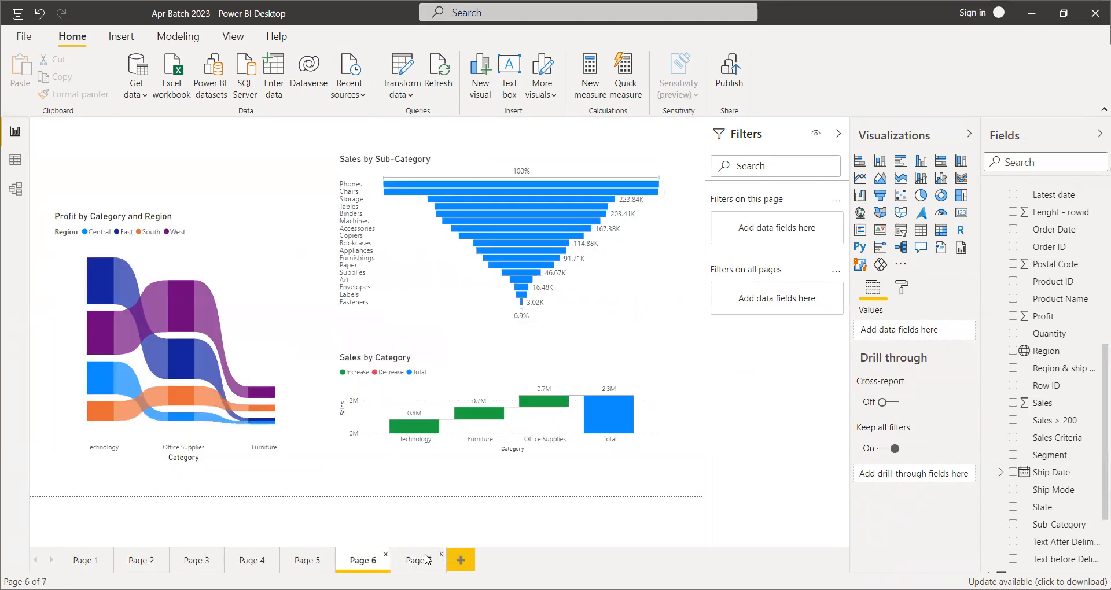
pyautogui.click(426, 559)
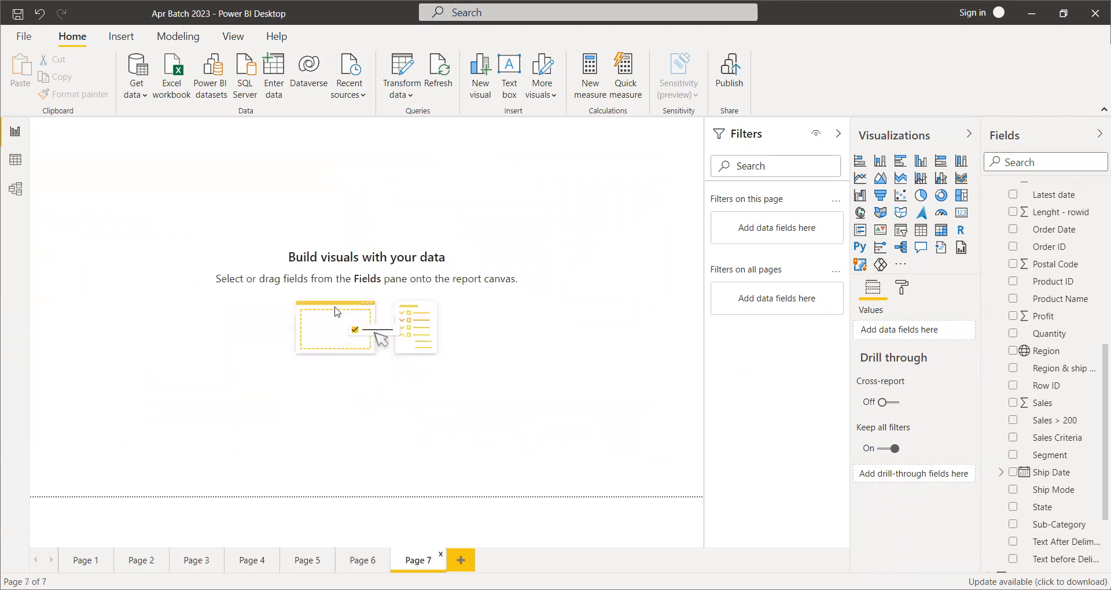
# Step: Insert a scatter chart on Page 7, place it near the page's upper-left corner and enlarge it to fill most of the page
pyautogui.click(901, 196)
pyautogui.moveTo(148, 221); pyautogui.dragTo(181, 304)
pyautogui.moveTo(212, 348); pyautogui.dragTo(498, 527)
pyautogui.moveTo(348, 400); pyautogui.dragTo(336, 343)
pyautogui.moveTo(484, 432); pyautogui.dragTo(513, 466)
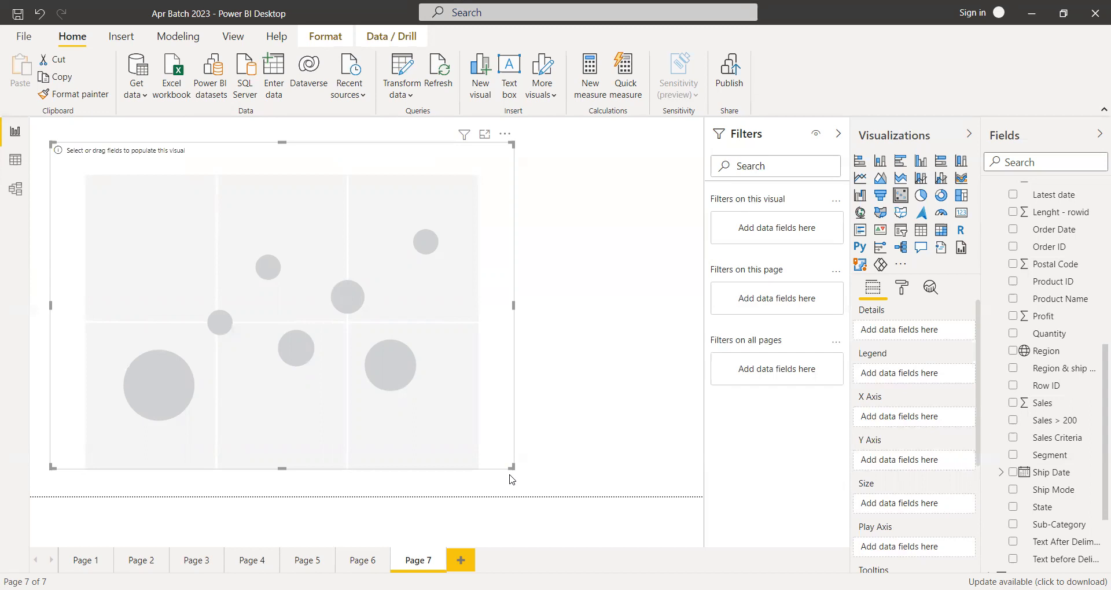
pyautogui.moveTo(512, 476); pyautogui.dragTo(520, 469)
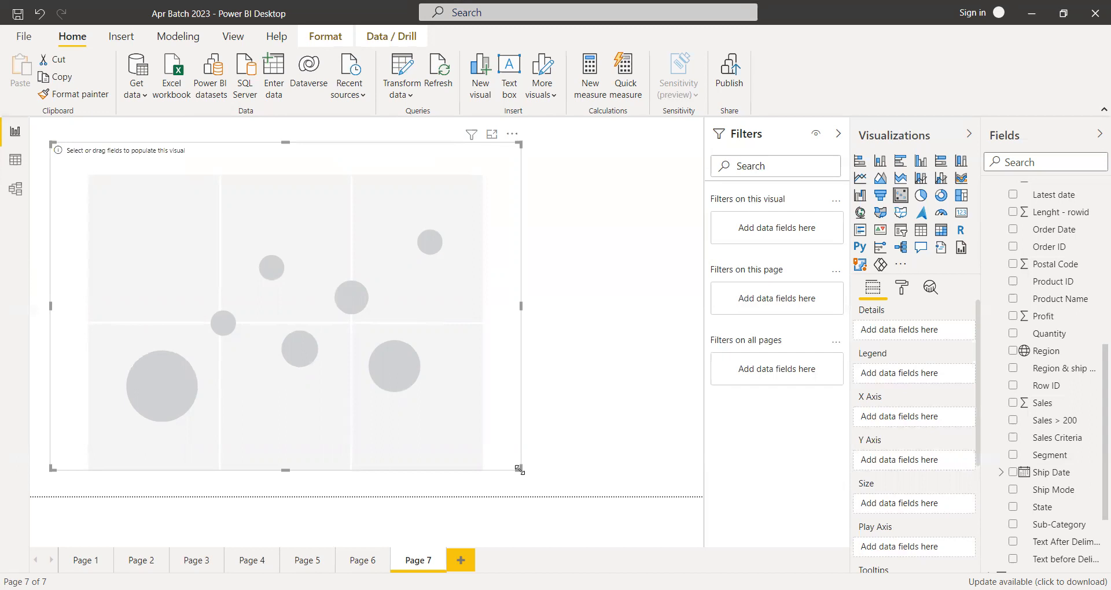
pyautogui.moveTo(519, 469); pyautogui.dragTo(547, 470)
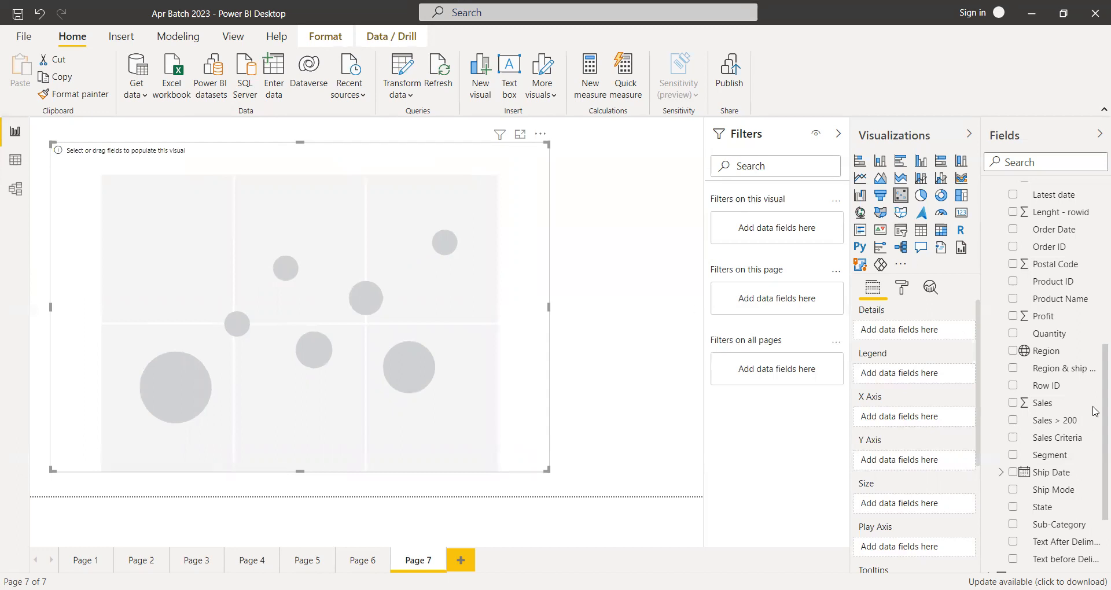
# Step: Plot Sales on the scatter chart's Y axis and Profit on its X axis
pyautogui.click(1058, 407)
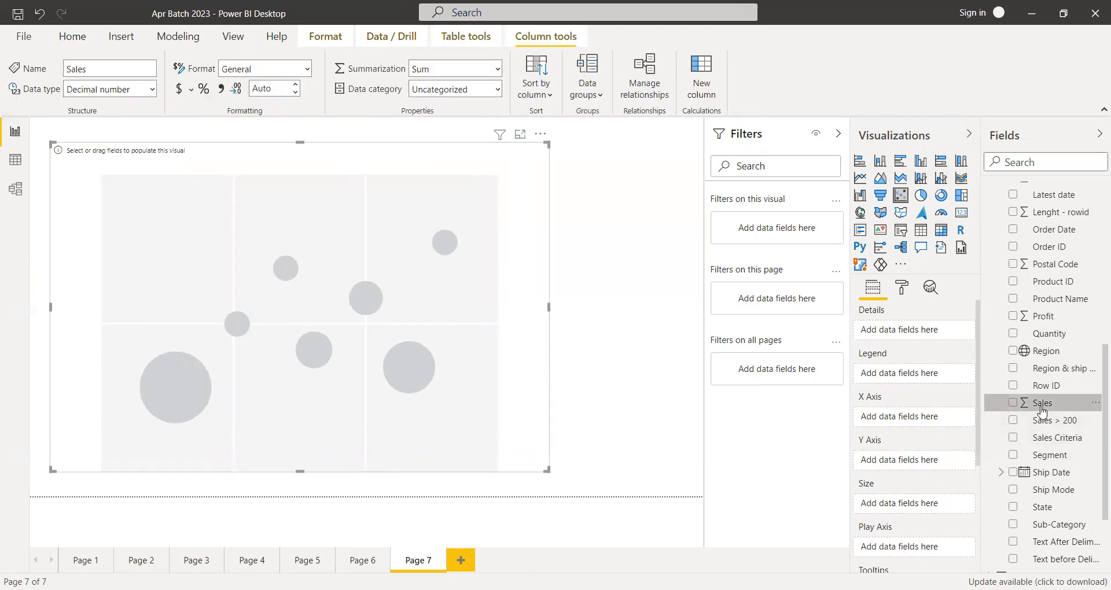
pyautogui.moveTo(1025, 413); pyautogui.dragTo(904, 469)
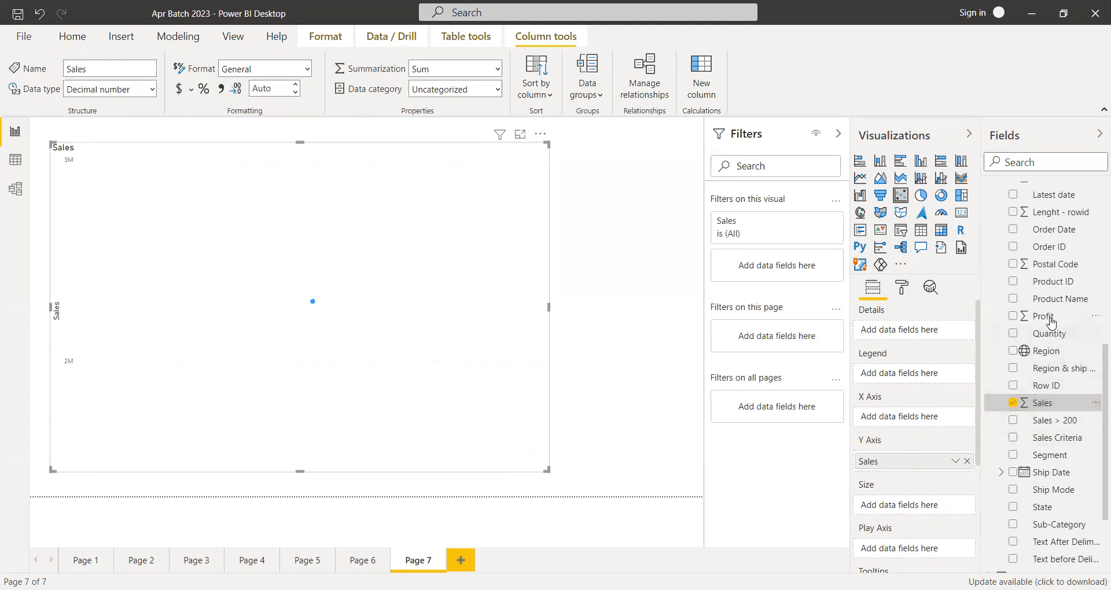
pyautogui.moveTo(1046, 325); pyautogui.dragTo(906, 420)
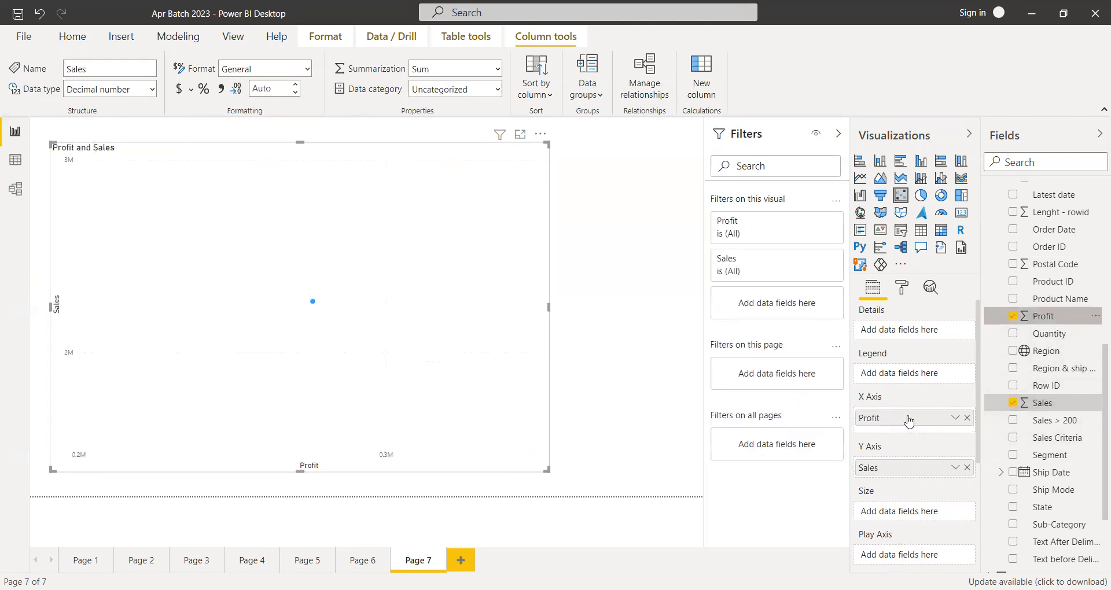
# Step: Split the scatter points by Region through the legend, remove Region again and check the single remaining point
pyautogui.scroll(3, 1053, 356)
pyautogui.scroll(5, 1057, 360)
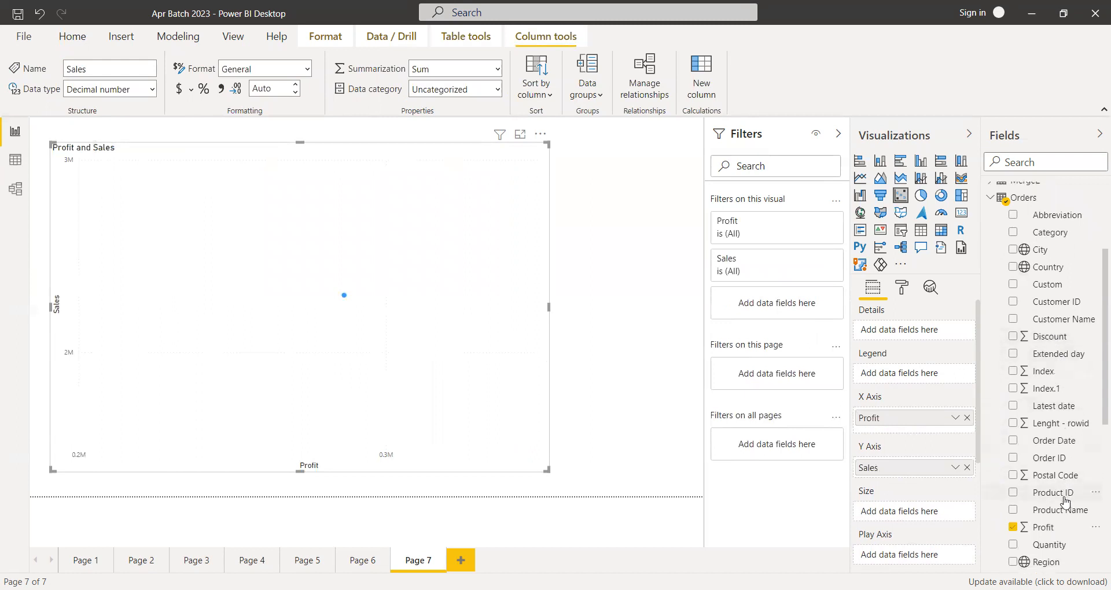
pyautogui.scroll(-5, 1065, 496)
pyautogui.moveTo(1054, 425); pyautogui.dragTo(929, 374)
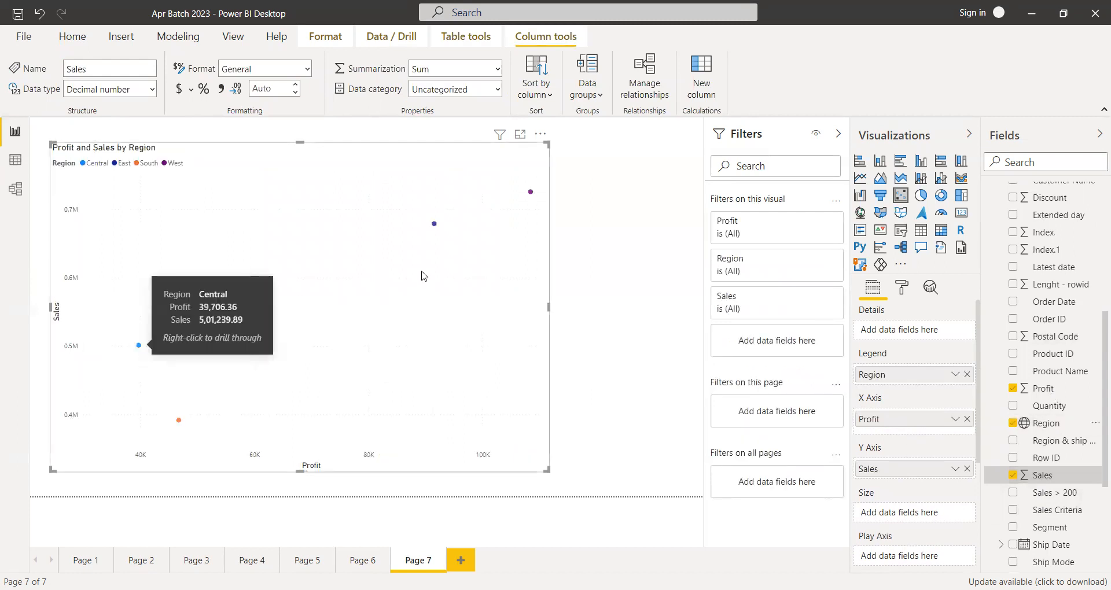
pyautogui.click(967, 375)
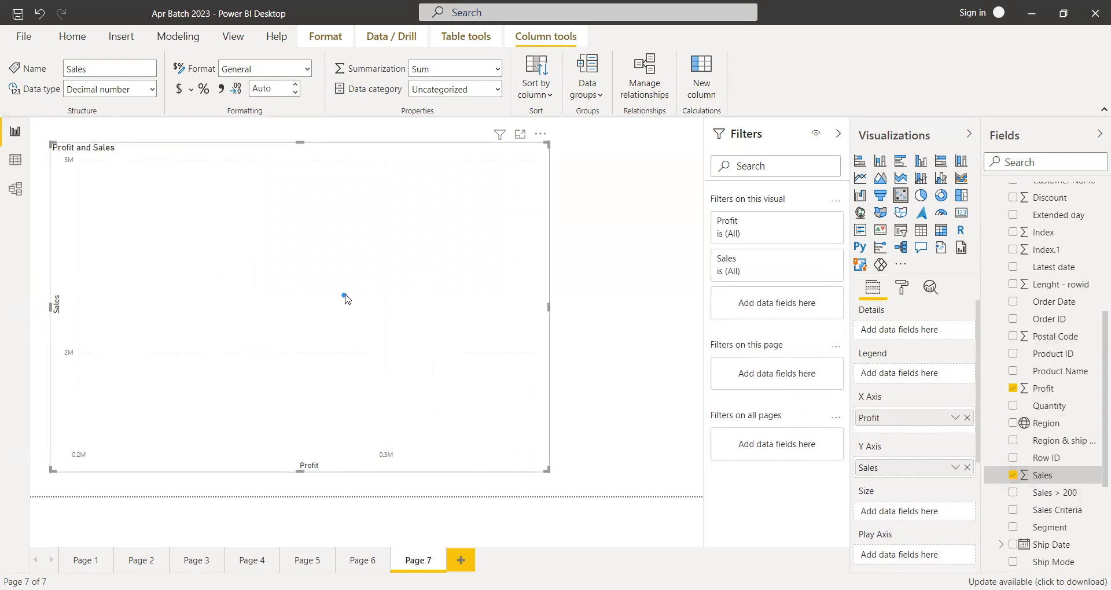
pyautogui.moveTo(345, 297)
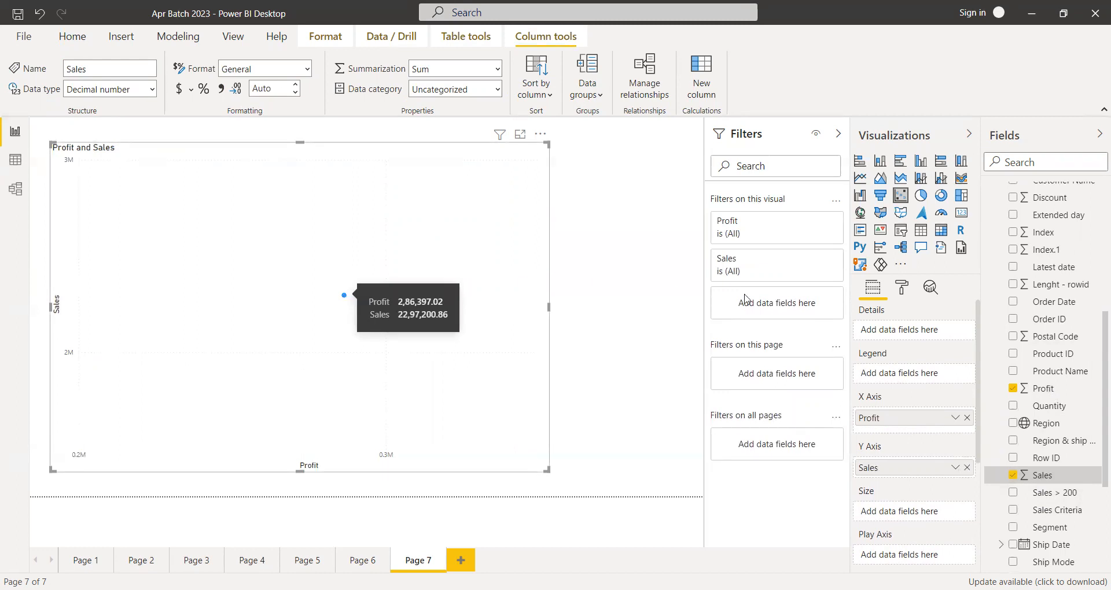
# Step: Turn on the scatter chart's zoom sliders and lower the upper limits of the Profit and Sales axis ranges with them
pyautogui.click(900, 291)
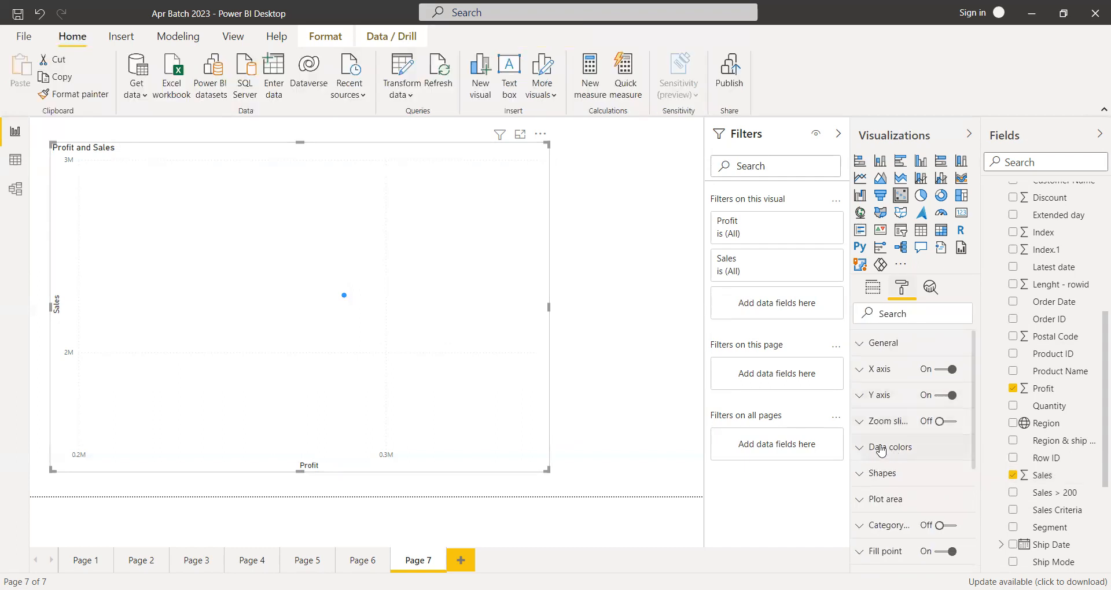
pyautogui.click(956, 426)
pyautogui.click(954, 425)
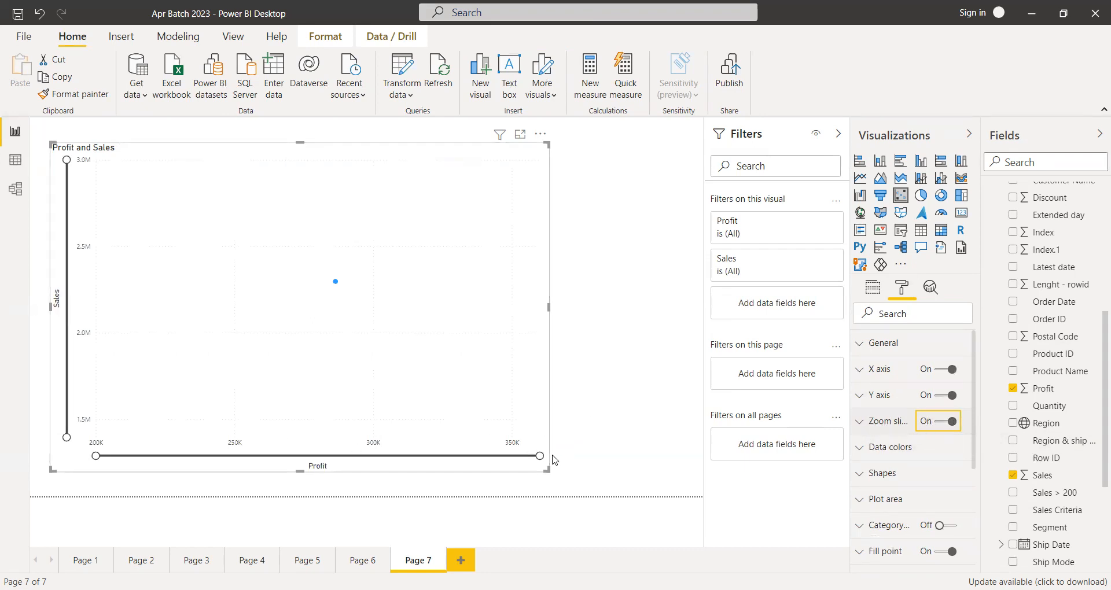
pyautogui.moveTo(539, 455); pyautogui.dragTo(460, 455)
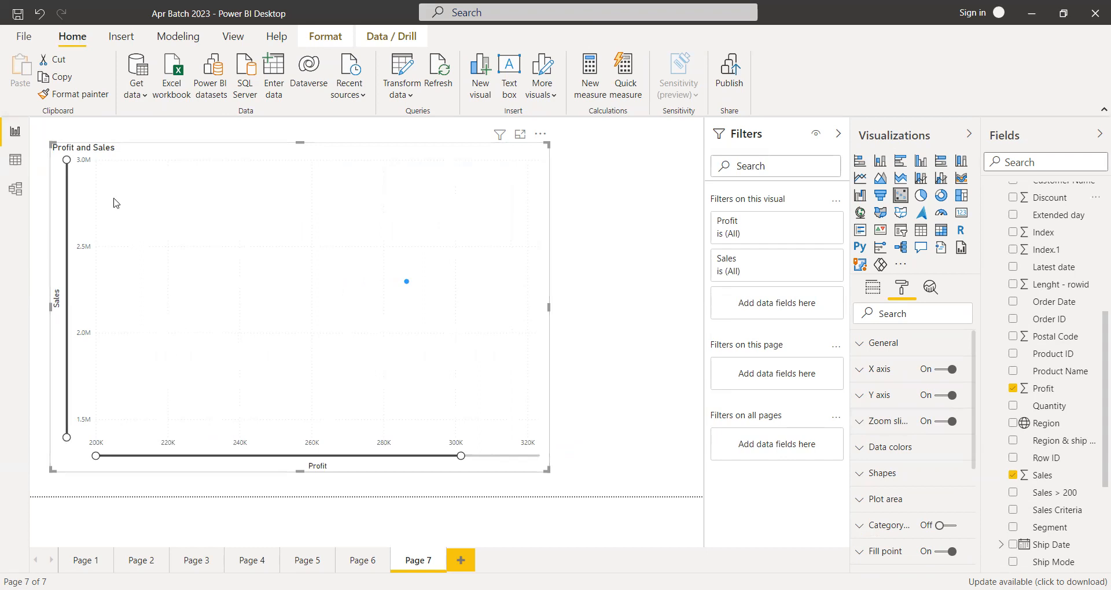
pyautogui.moveTo(67, 159); pyautogui.dragTo(254, 237)
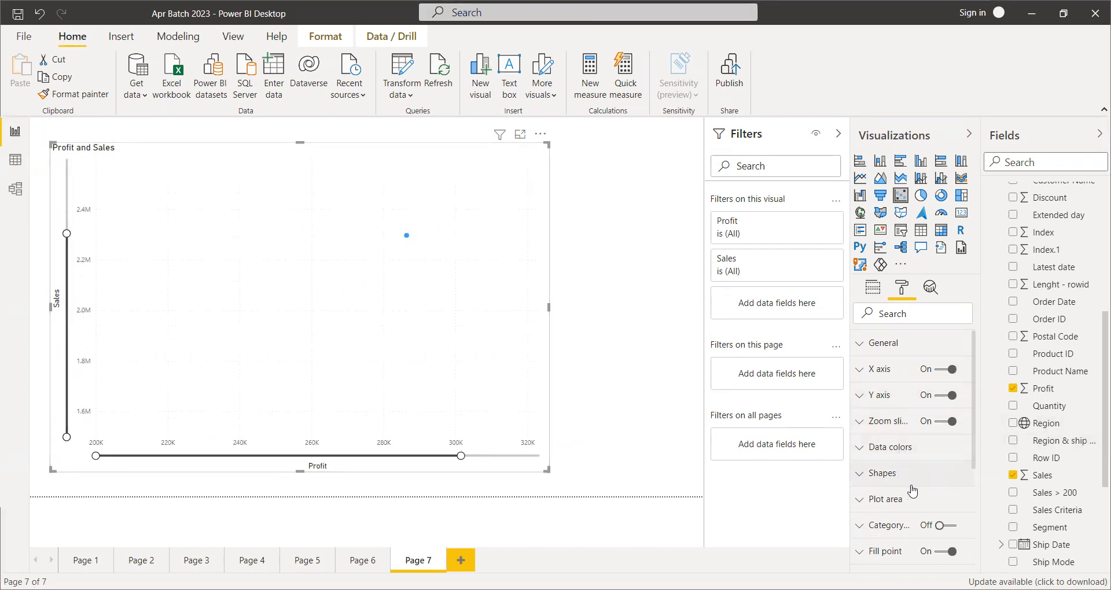
# Step: Increase the scatter chart's marker size to 64 and check the enlarged point's details
pyautogui.scroll(-5, 925, 491)
pyautogui.scroll(3, 926, 509)
pyautogui.click(871, 480)
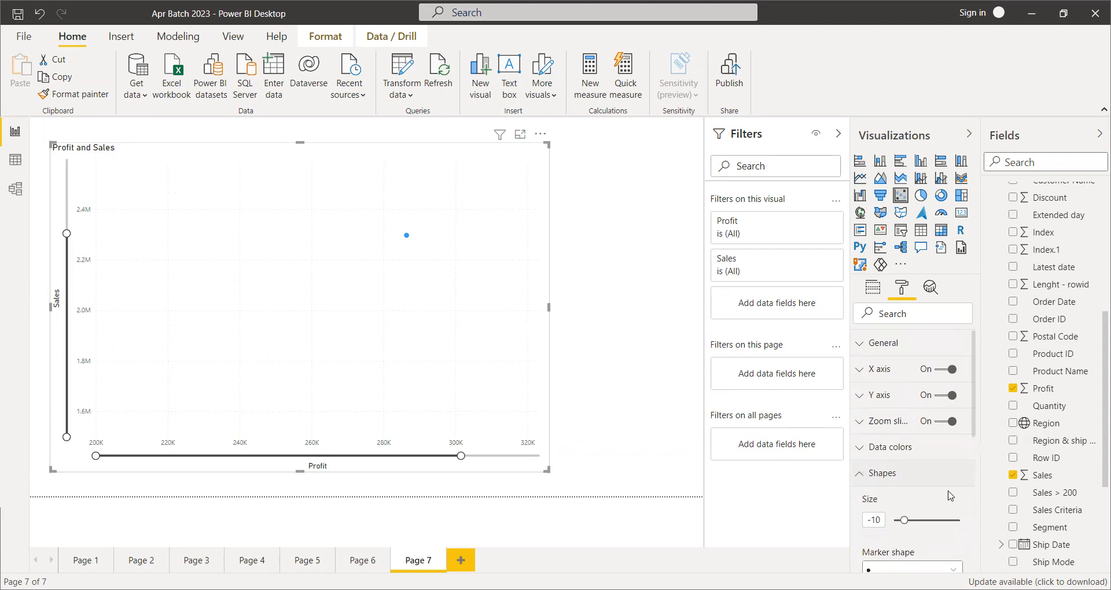
pyautogui.scroll(-3, 950, 496)
pyautogui.scroll(2, 905, 447)
pyautogui.moveTo(905, 447); pyautogui.dragTo(942, 447)
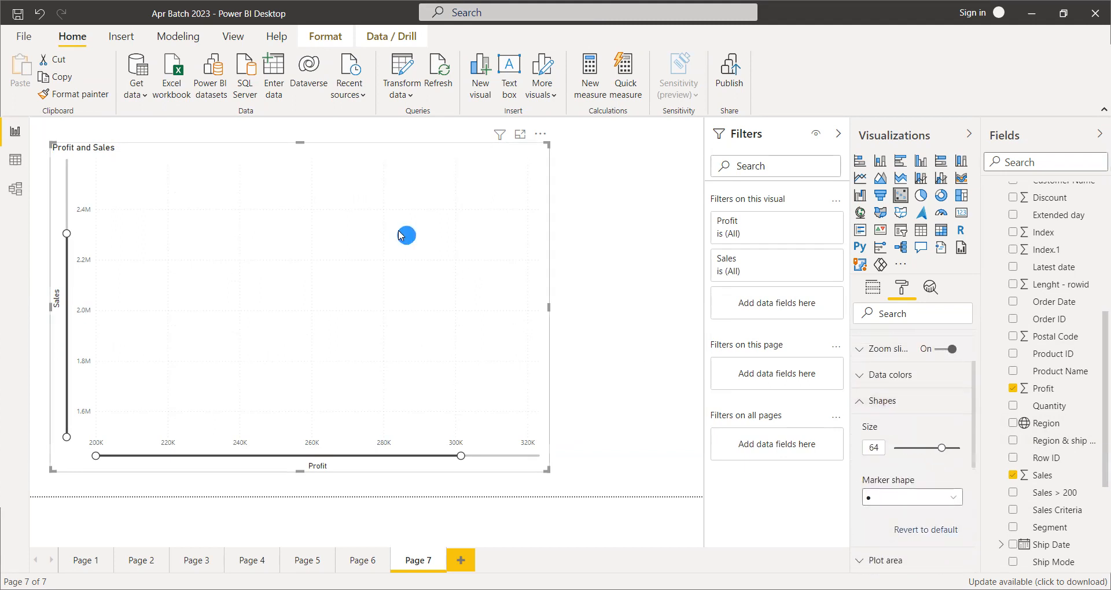
pyautogui.moveTo(404, 238)
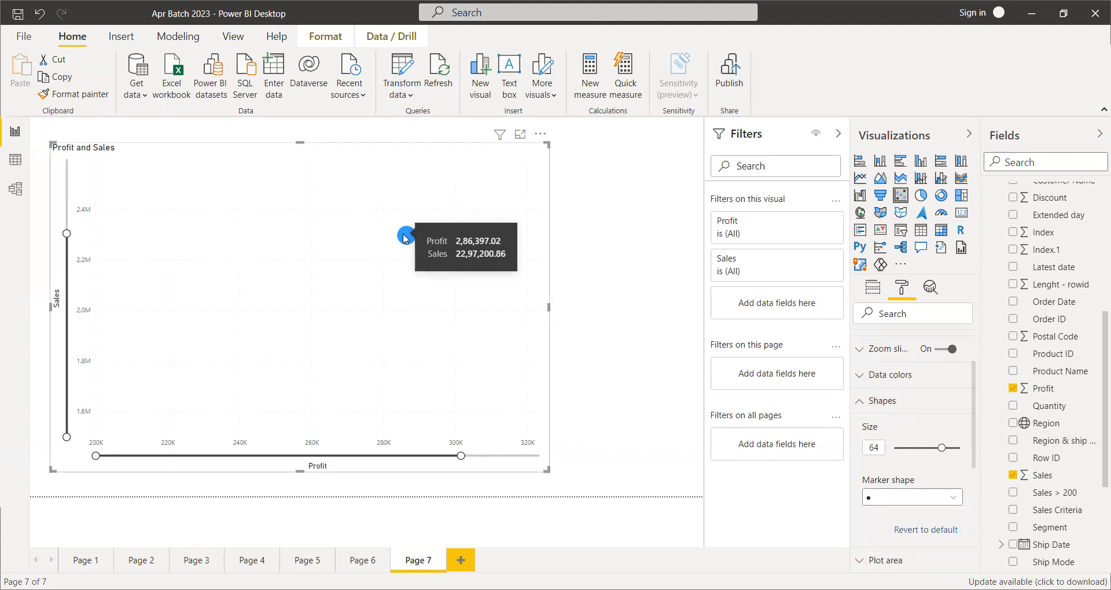
# Step: Add Region from the Orders table as the scatter chart's legend
pyautogui.click(873, 288)
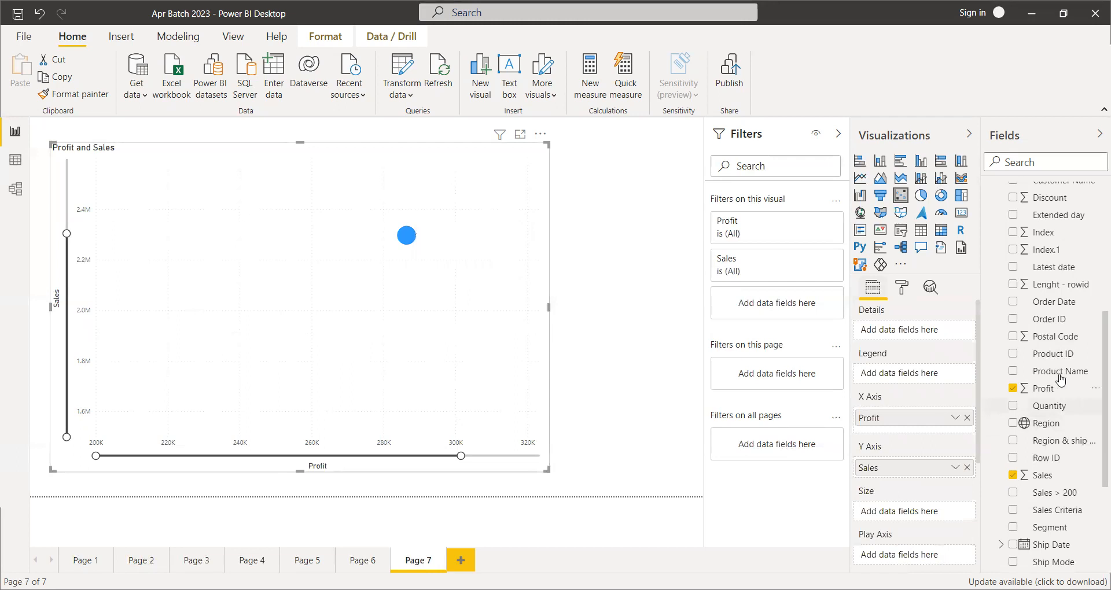
pyautogui.scroll(5, 1052, 346)
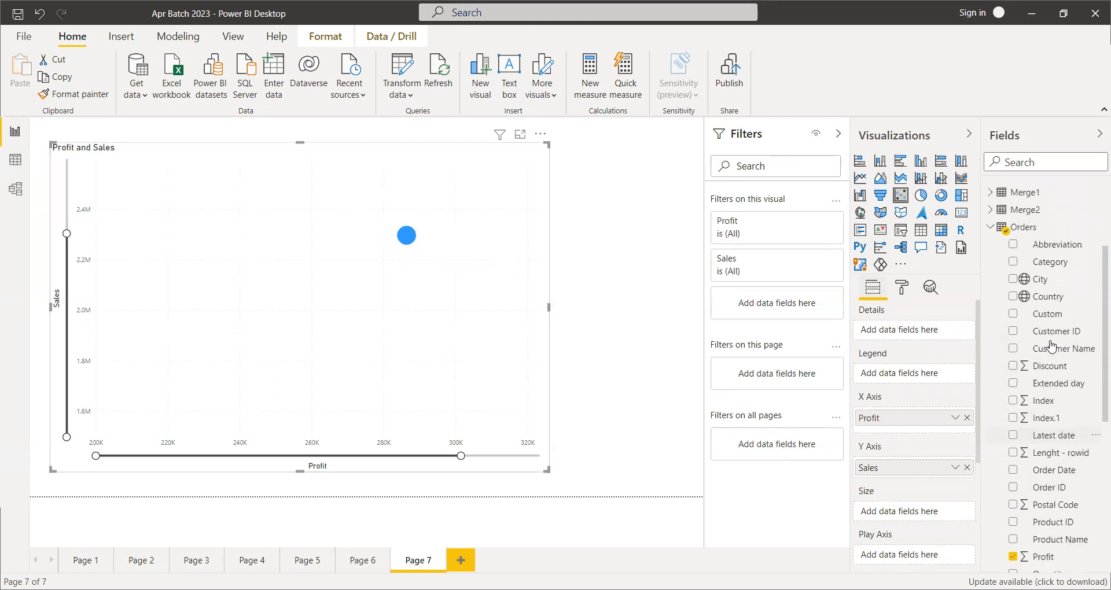
pyautogui.scroll(2, 1056, 353)
pyautogui.scroll(-3, 1062, 463)
pyautogui.scroll(-5, 1062, 503)
pyautogui.moveTo(1052, 428); pyautogui.dragTo(912, 382)
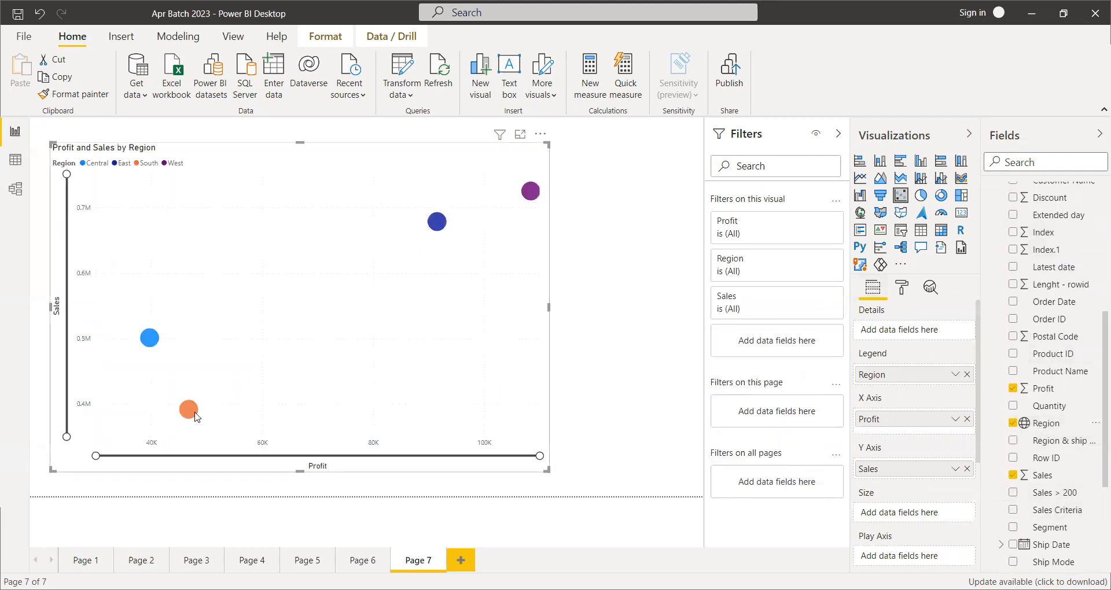
# Step: Inspect the Central and South points, highlight Central, East, South and West in turn from the legend, and clear the highlight
pyautogui.moveTo(152, 338)
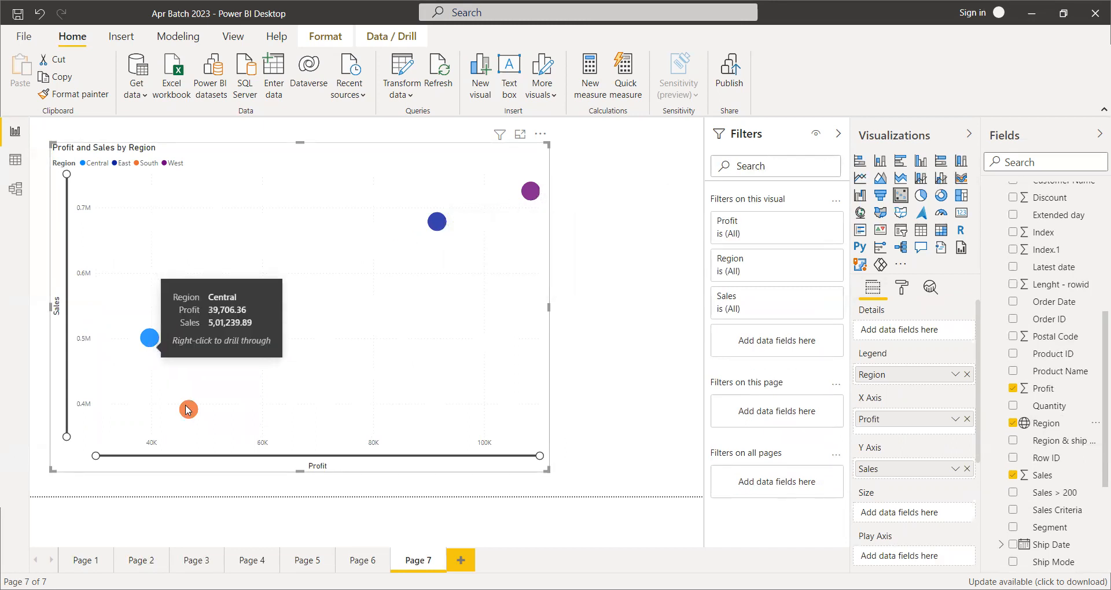
pyautogui.moveTo(188, 411)
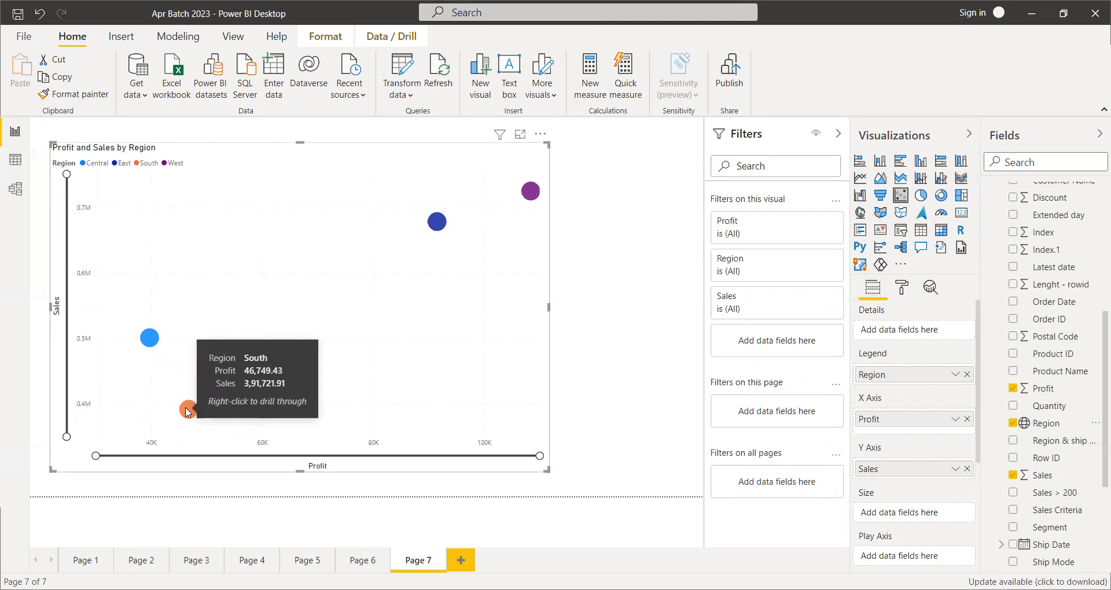
pyautogui.click(95, 163)
pyautogui.click(119, 163)
pyautogui.click(146, 163)
pyautogui.click(177, 164)
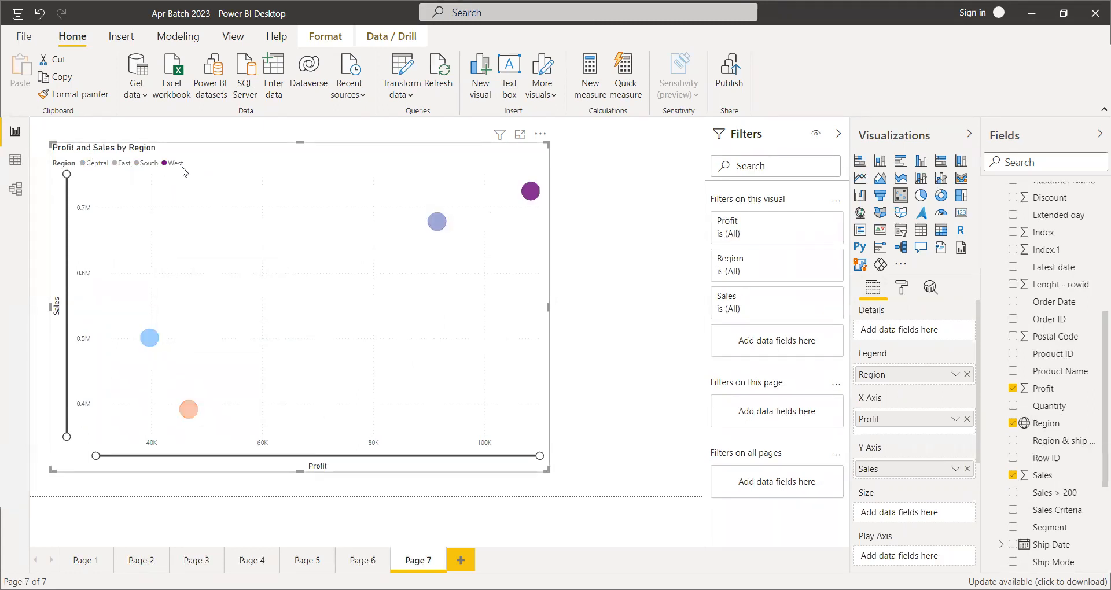
pyautogui.click(281, 229)
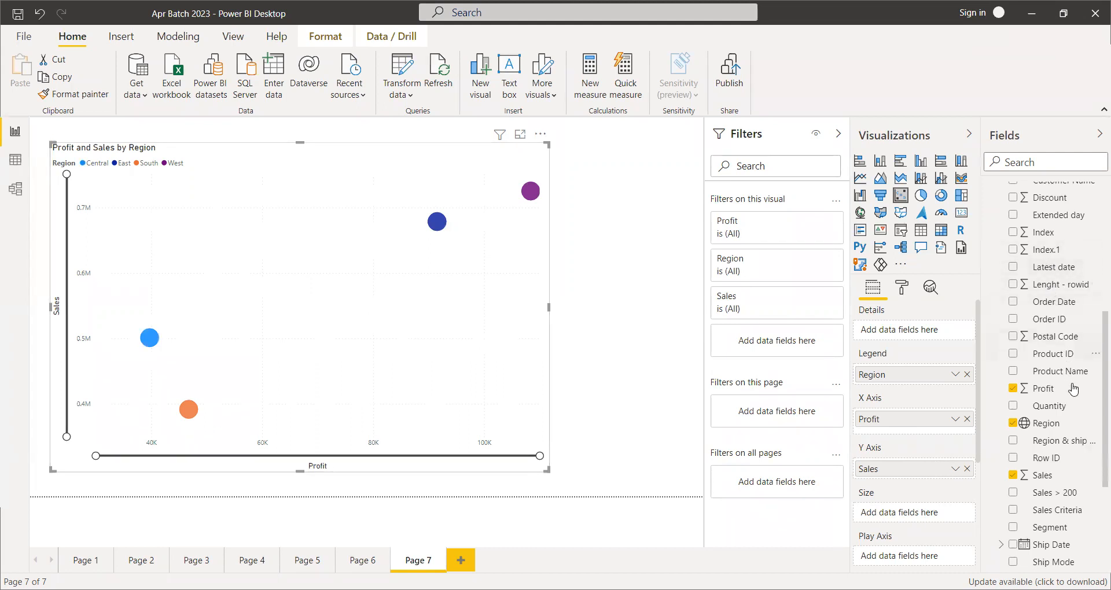
# Step: Size the bubbles by count of Quantity, reduce the marker size to -14 and inspect the South and East bubbles
pyautogui.moveTo(1051, 408); pyautogui.dragTo(933, 513)
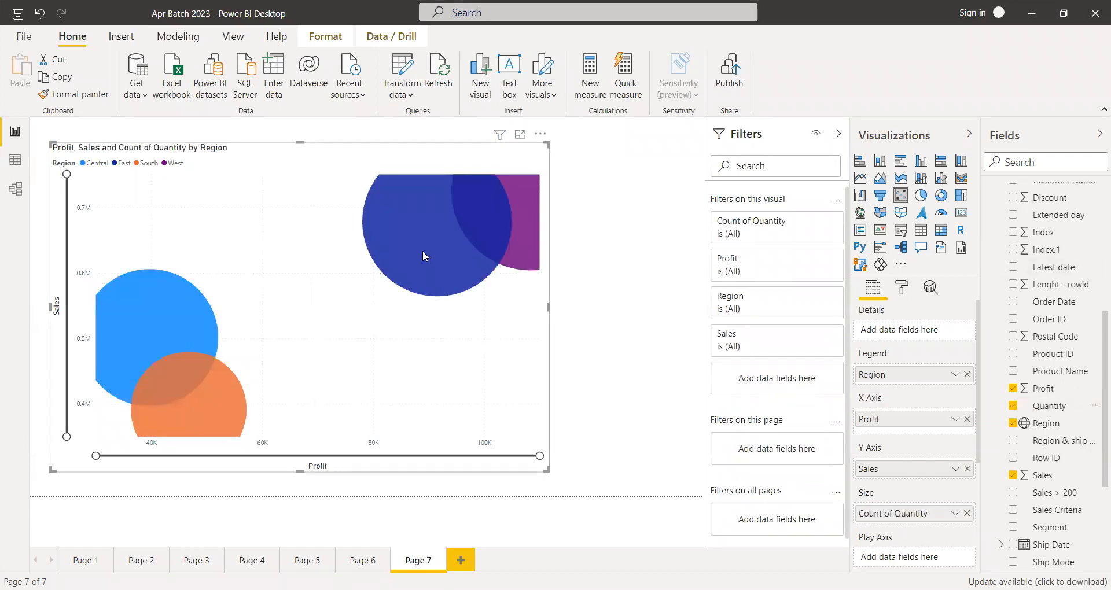
pyautogui.click(902, 288)
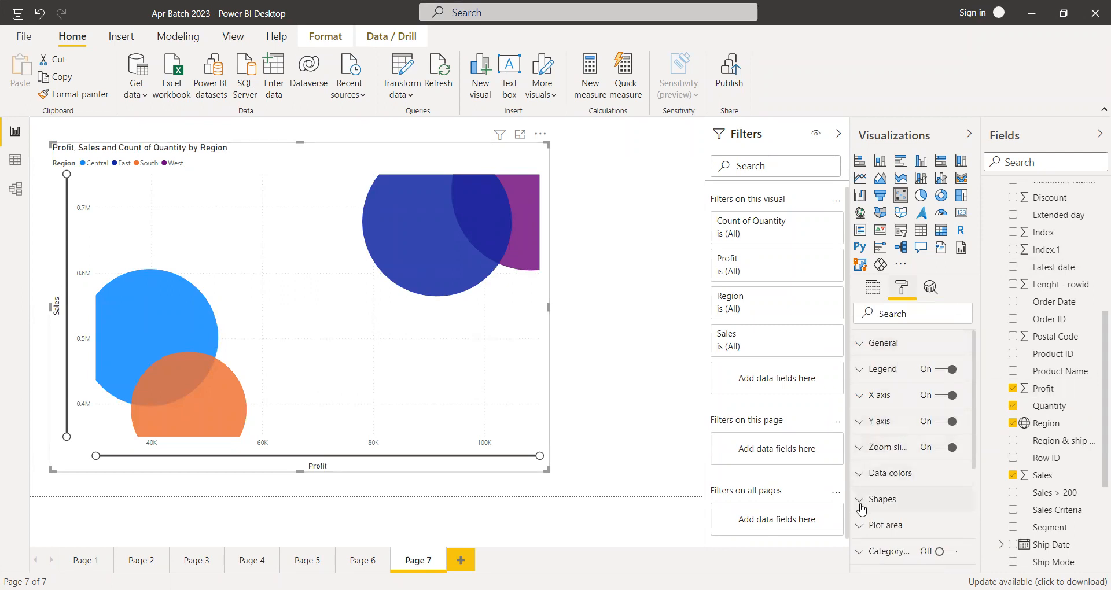
pyautogui.scroll(-5, 863, 509)
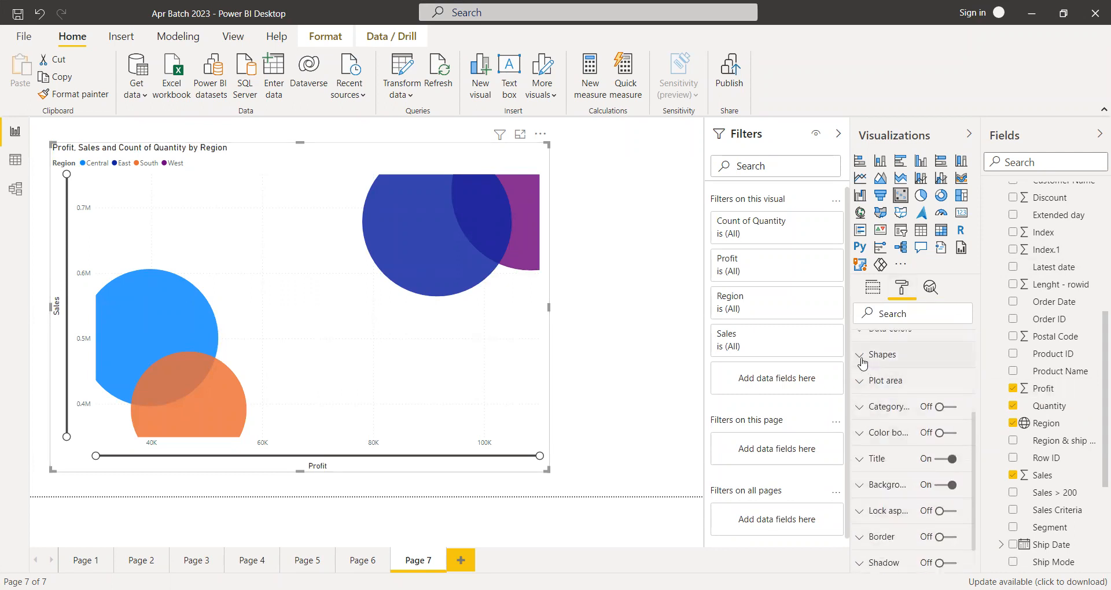
pyautogui.click(862, 362)
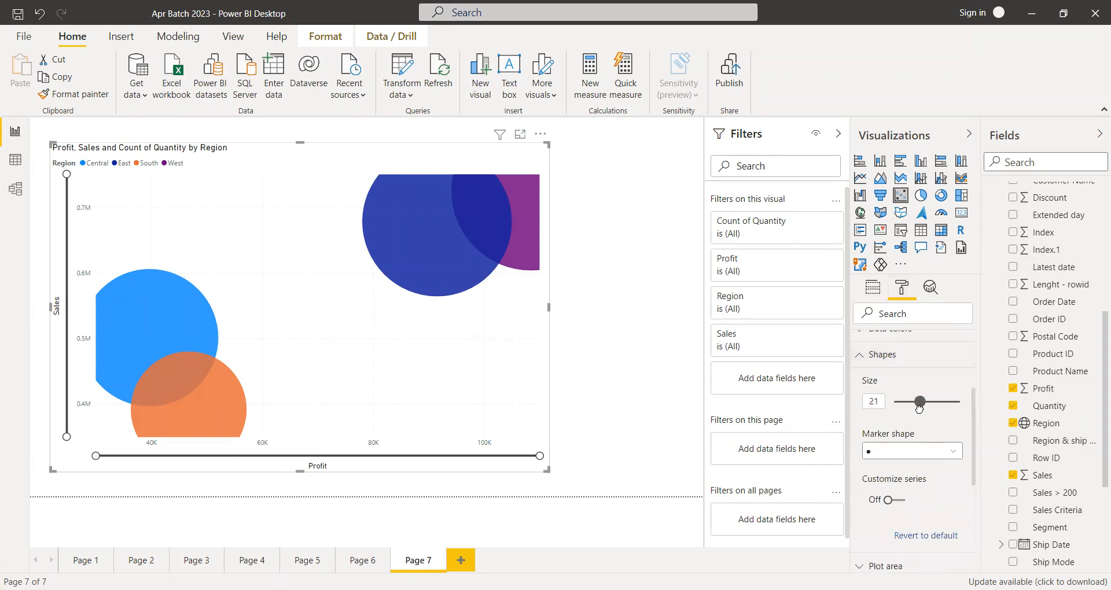
pyautogui.moveTo(906, 403); pyautogui.dragTo(628, 403)
pyautogui.click(901, 404)
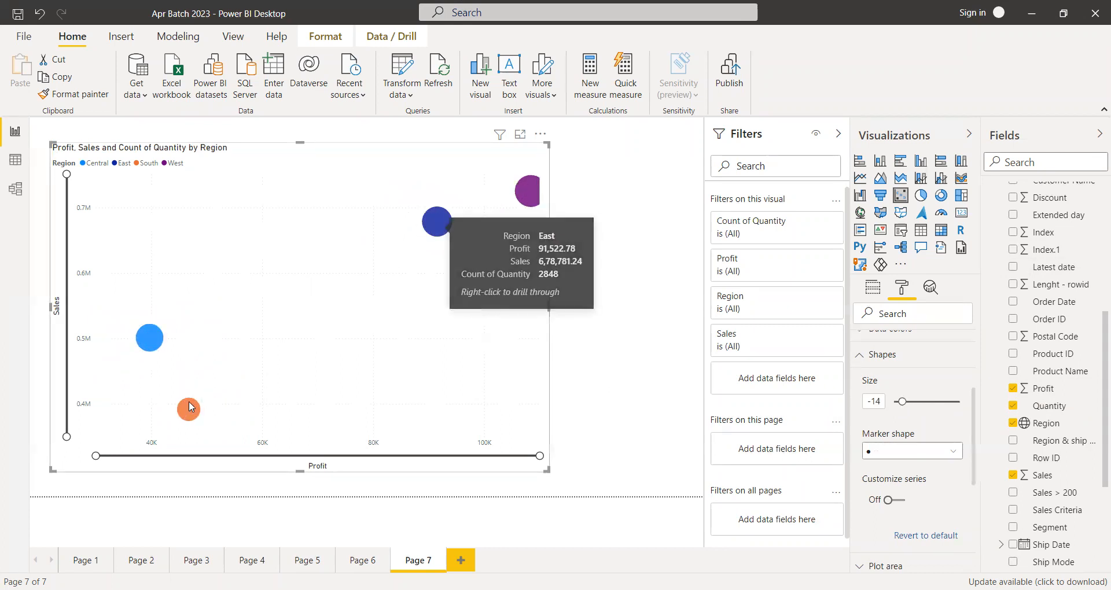
pyautogui.moveTo(187, 405)
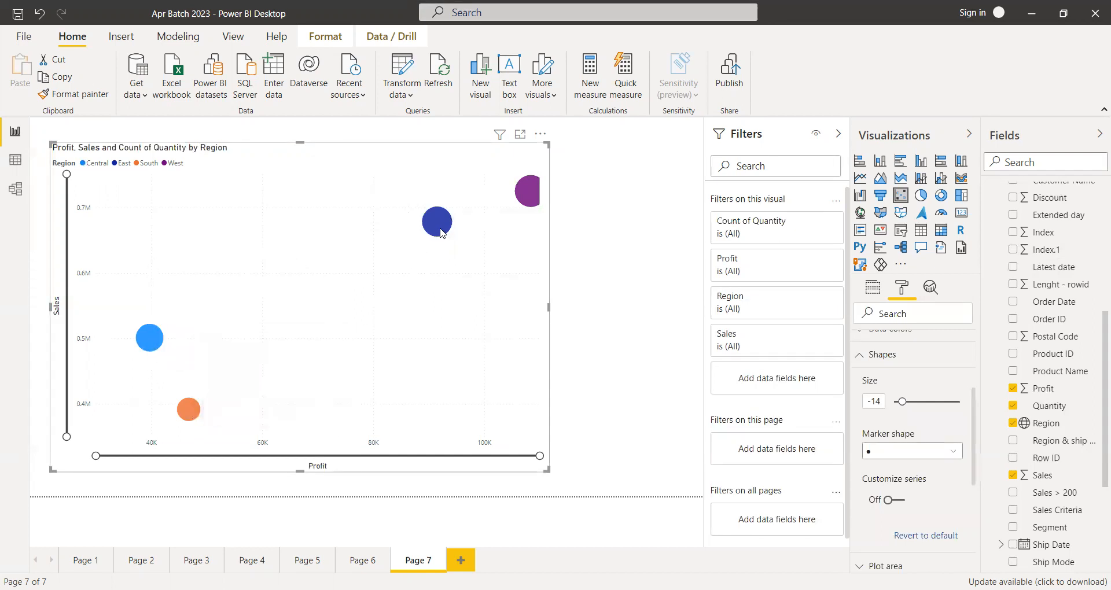
pyautogui.moveTo(442, 232)
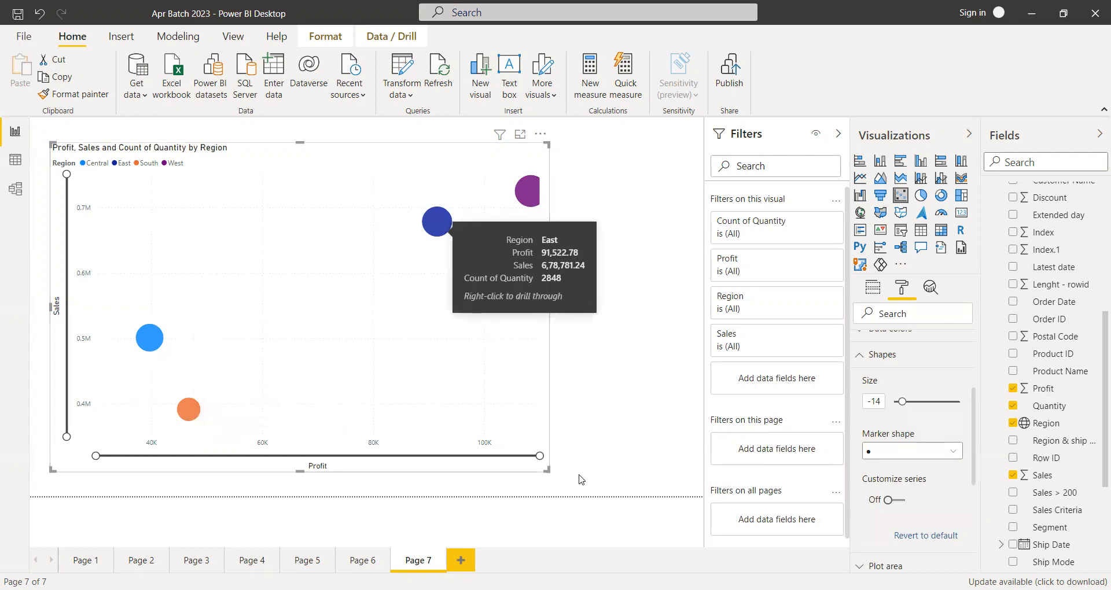
# Step: Widen the scatter chart towards the page's right edge and make it slightly taller
pyautogui.moveTo(617, 479); pyautogui.dragTo(631, 477)
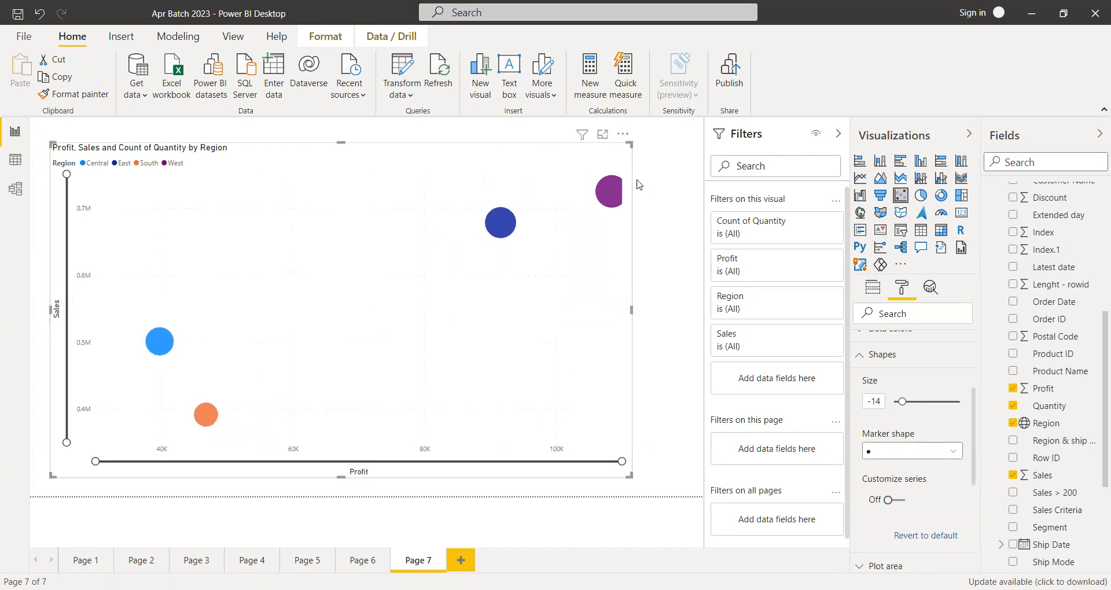
pyautogui.moveTo(636, 143); pyautogui.dragTo(640, 135)
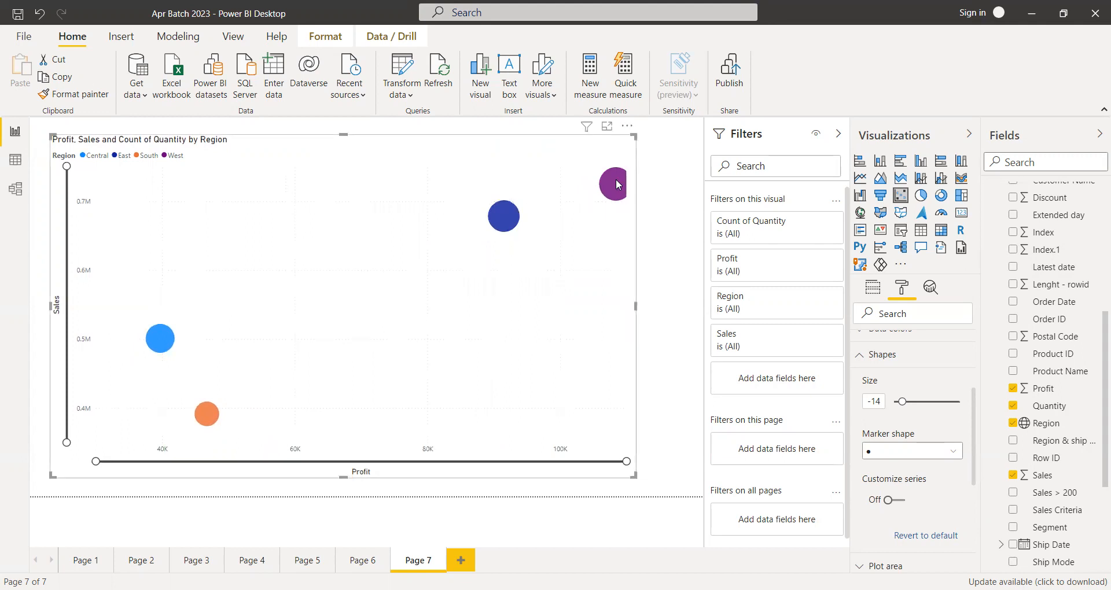
# Step: Reduce the scatter chart's marker size to -19, preview the diamond and triangle markers, and set the marker shape to square
pyautogui.moveTo(617, 185)
pyautogui.moveTo(901, 401); pyautogui.dragTo(898, 401)
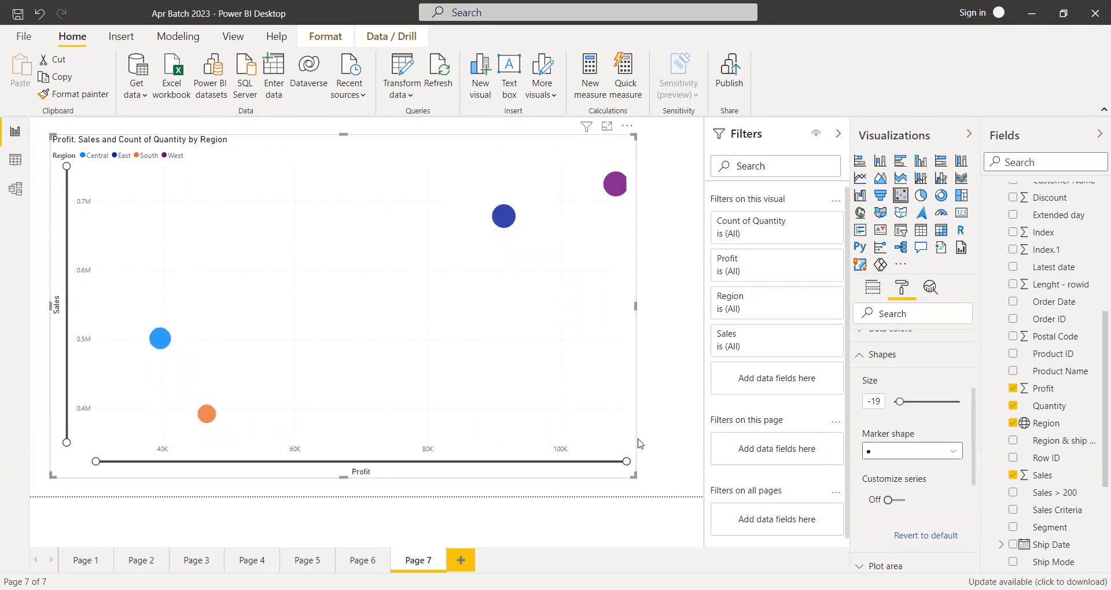
pyautogui.click(891, 453)
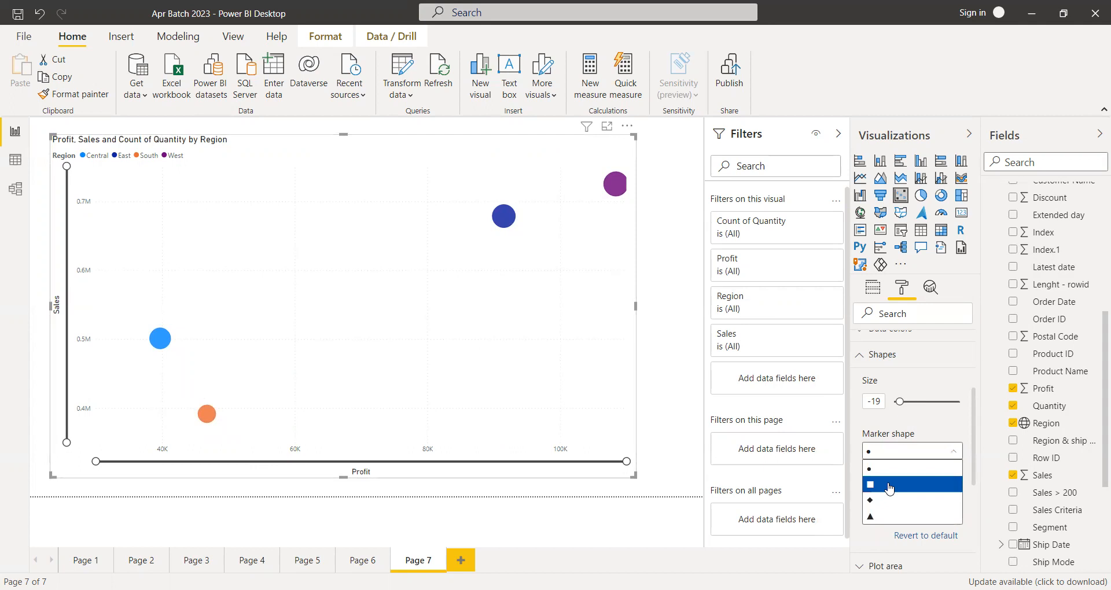
pyautogui.click(889, 500)
pyautogui.click(894, 451)
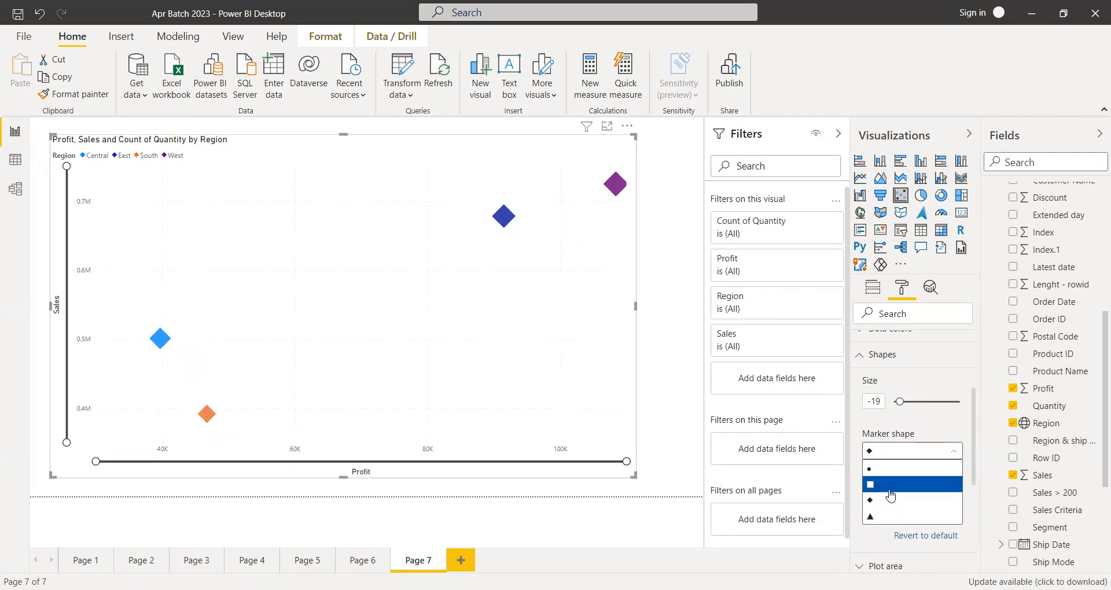
pyautogui.click(874, 516)
pyautogui.click(888, 451)
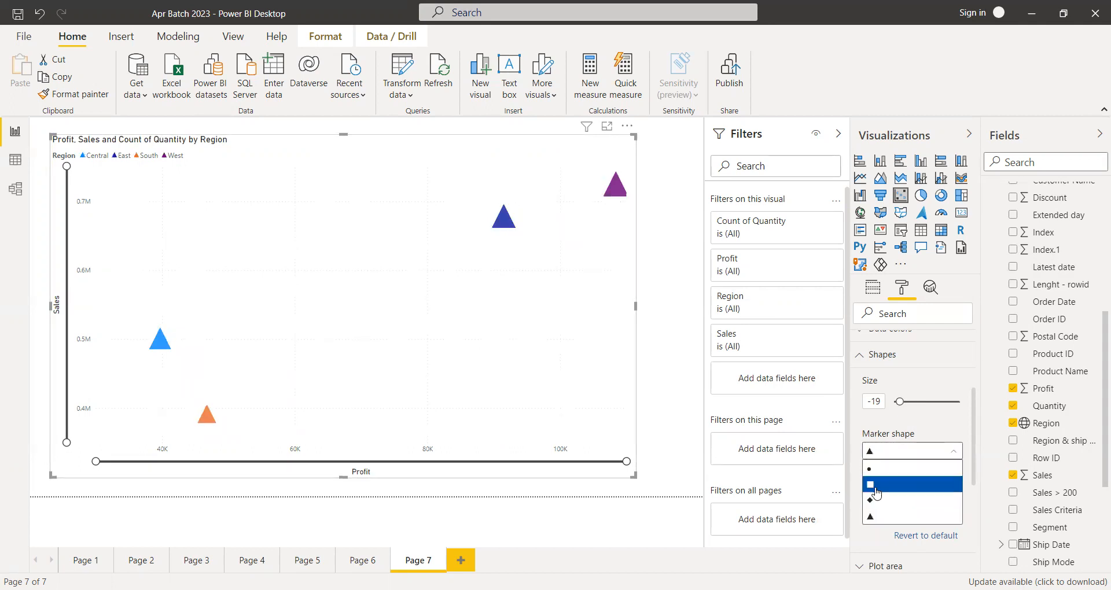
pyautogui.click(875, 486)
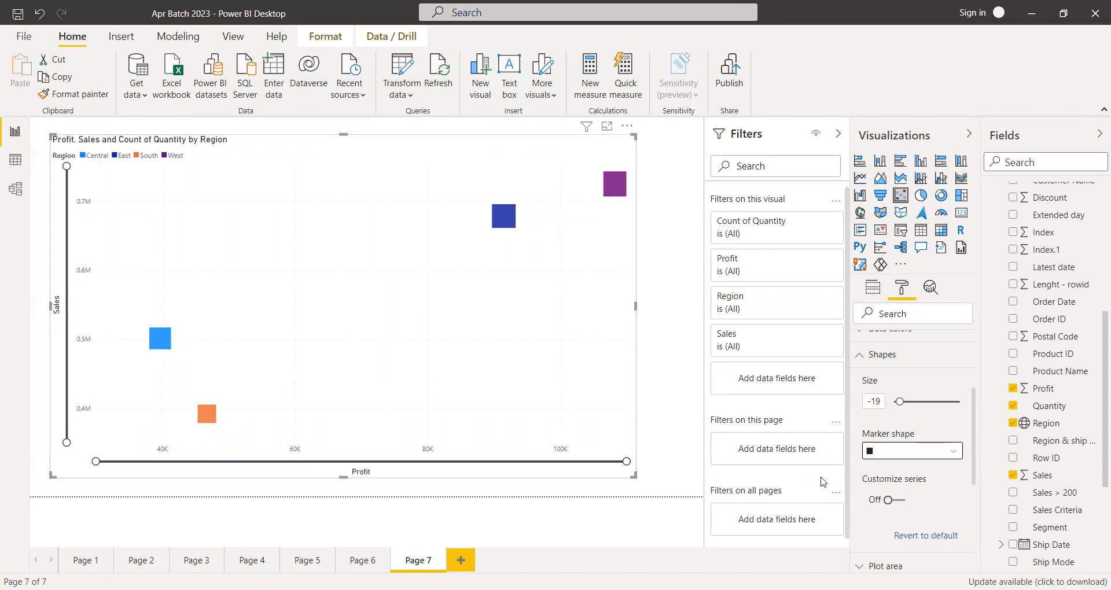
pyautogui.click(903, 503)
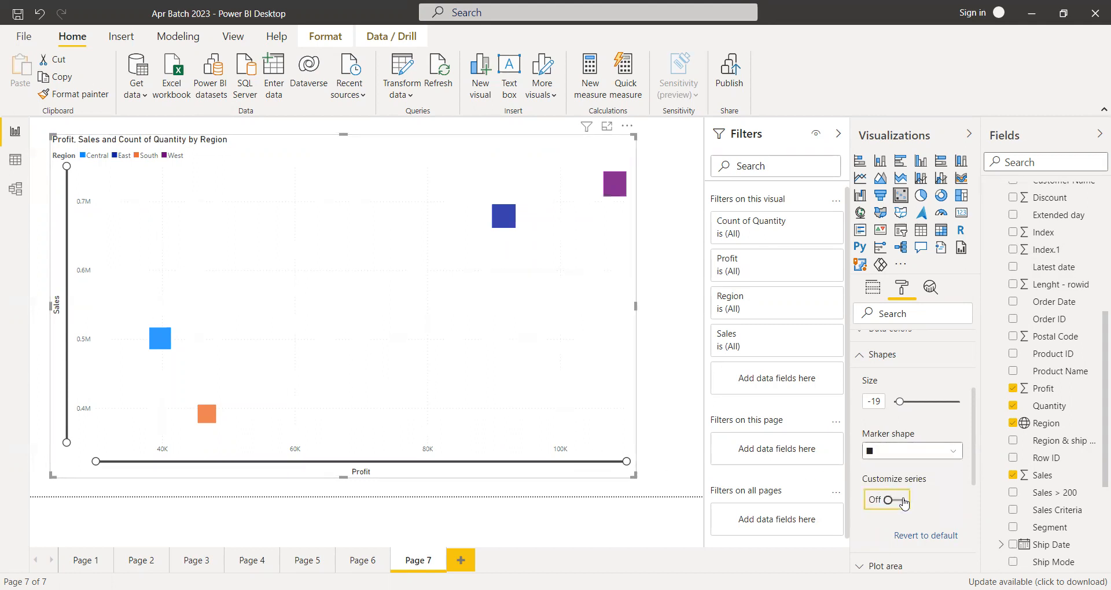
pyautogui.click(903, 503)
pyautogui.scroll(3, 872, 459)
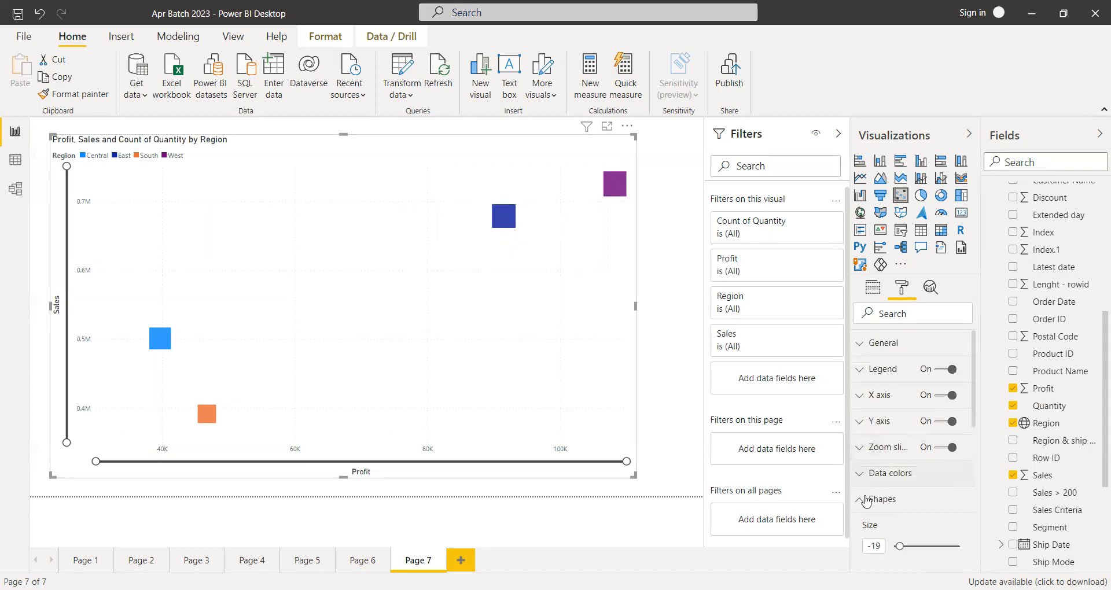
pyautogui.click(862, 498)
# Step: Add Year from the Date Table as the scatter chart's play axis
pyautogui.click(872, 287)
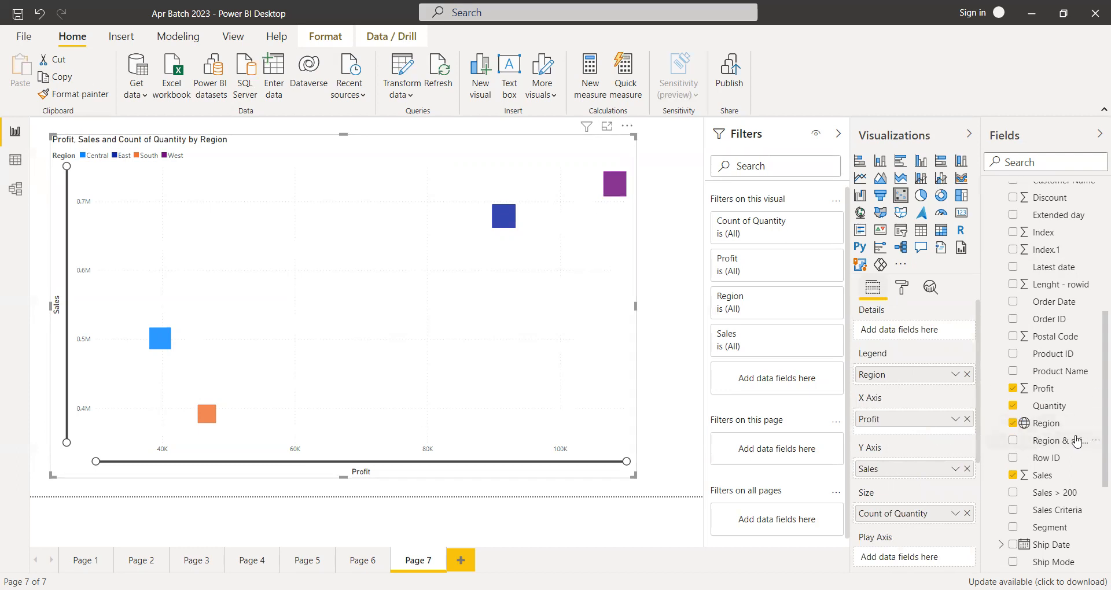
pyautogui.scroll(4, 1077, 443)
pyautogui.click(989, 276)
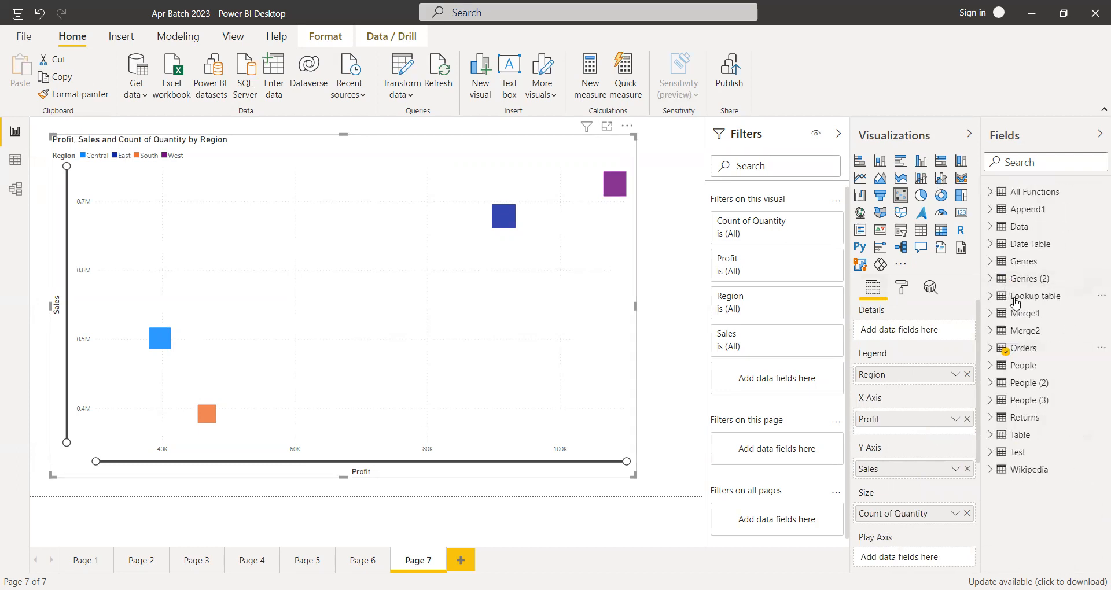
pyautogui.click(990, 226)
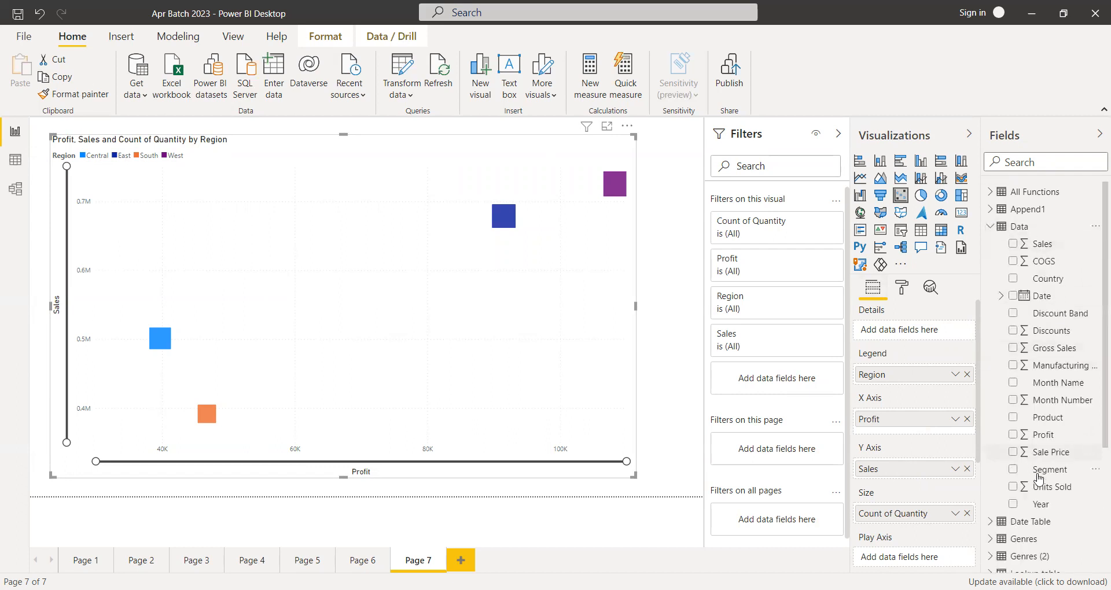
pyautogui.click(990, 226)
pyautogui.click(995, 247)
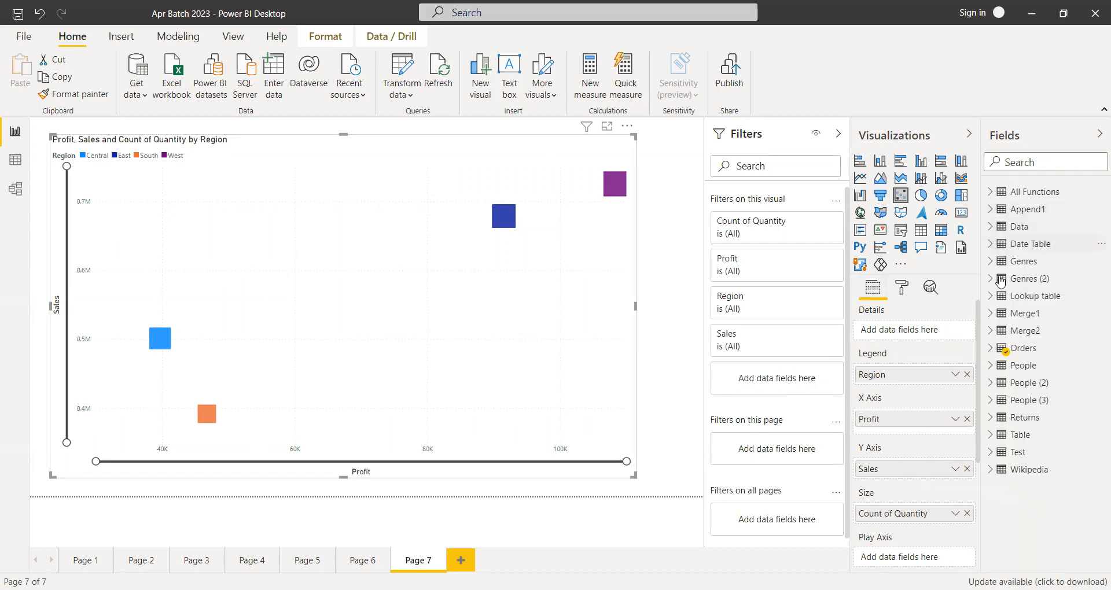
pyautogui.scroll(-4, 1062, 446)
pyautogui.moveTo(1042, 360); pyautogui.dragTo(914, 561)
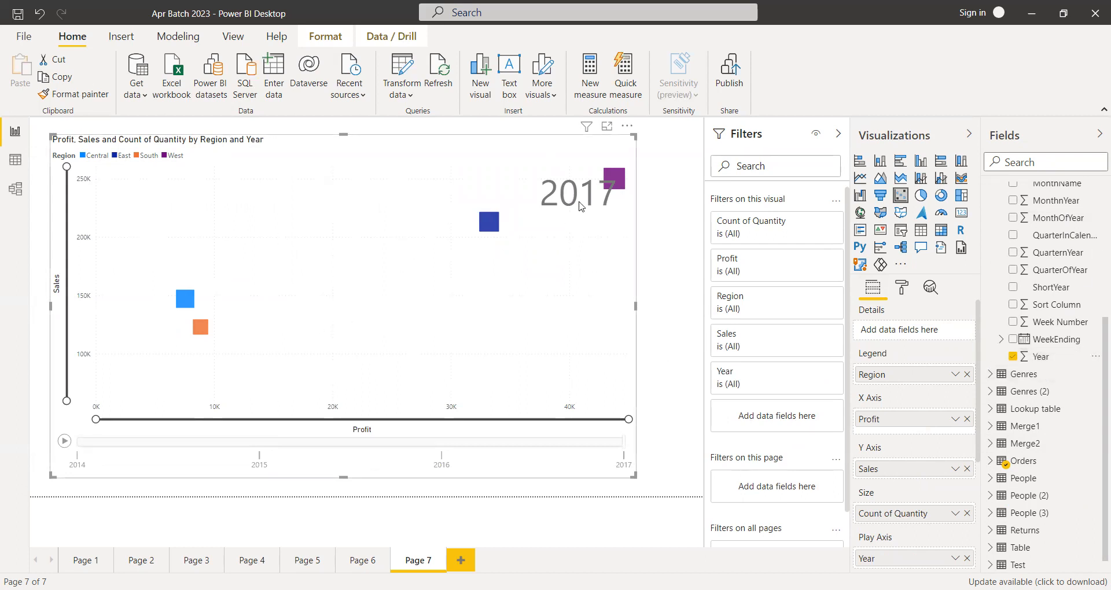
# Step: Play the scatter chart's Year animation from 2014 to 2017 several times
pyautogui.click(64, 441)
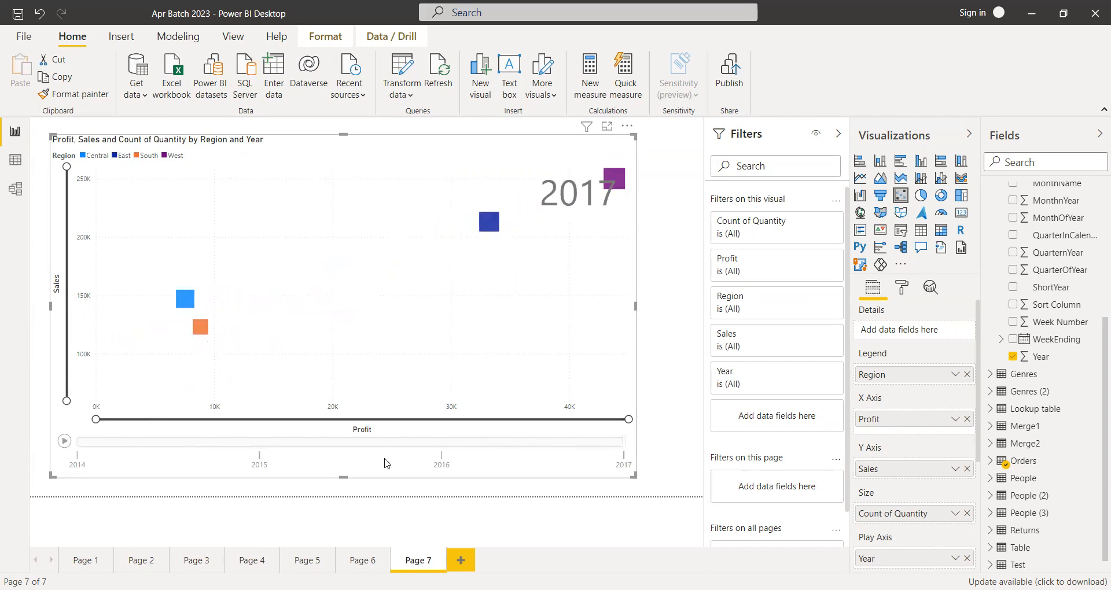
pyautogui.click(64, 441)
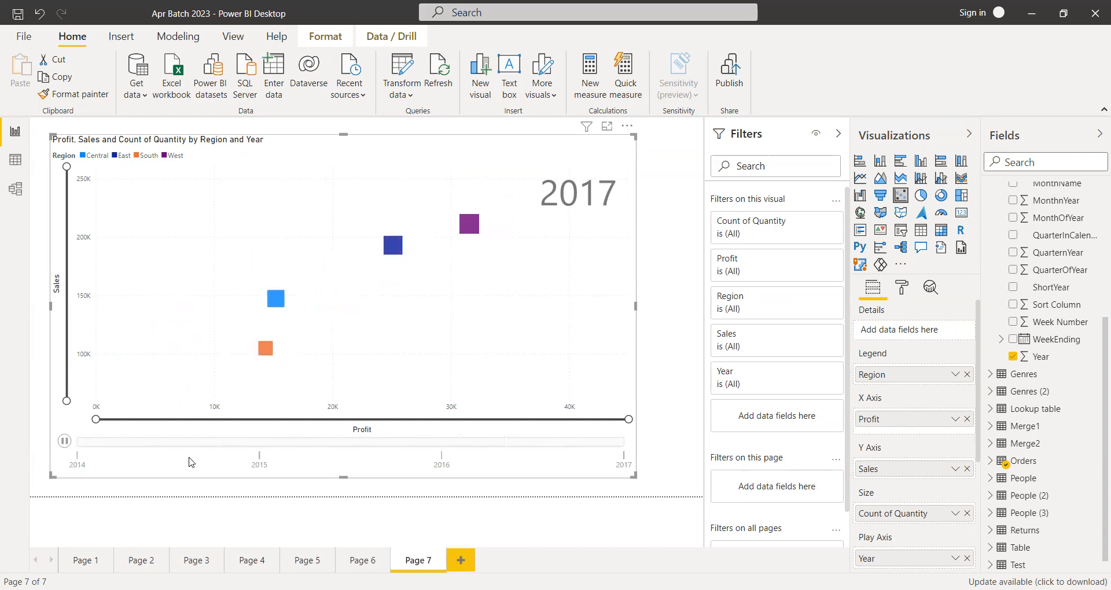
pyautogui.click(66, 443)
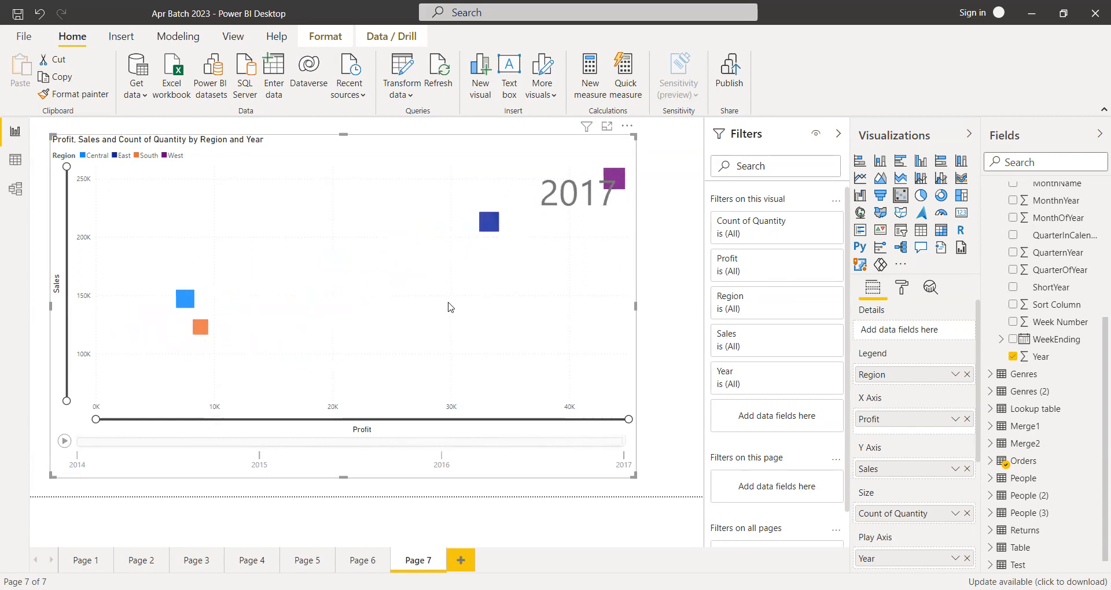
pyautogui.click(64, 442)
# Step: Inspect the West marker for 2017, 2014, 2015 and 2016 by moving along the chart's Year play axis
pyautogui.moveTo(618, 181)
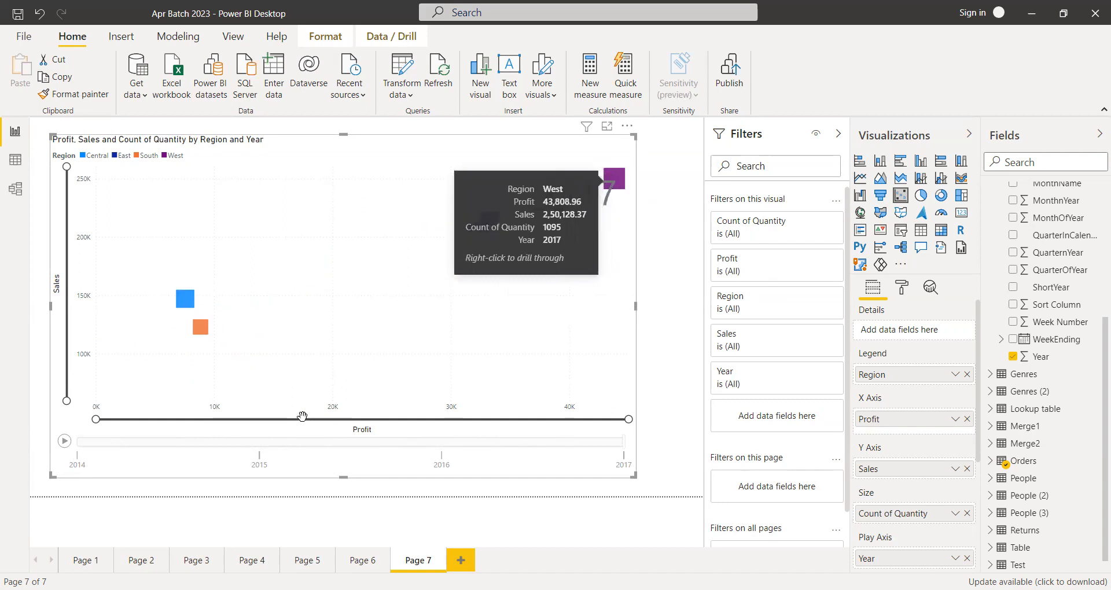
pyautogui.click(81, 450)
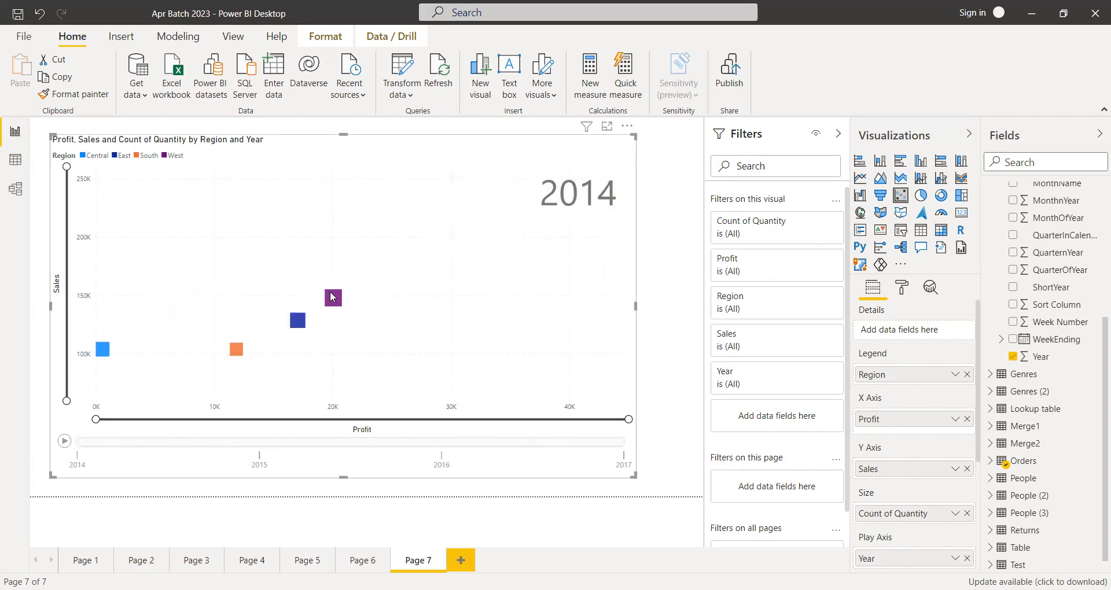
pyautogui.moveTo(333, 300)
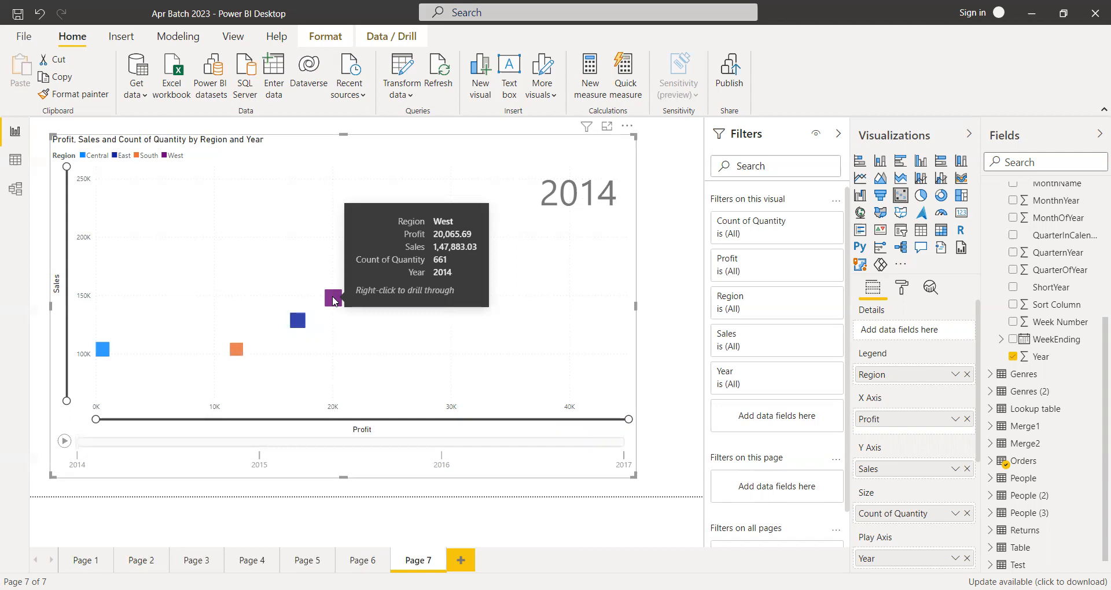
pyautogui.click(271, 456)
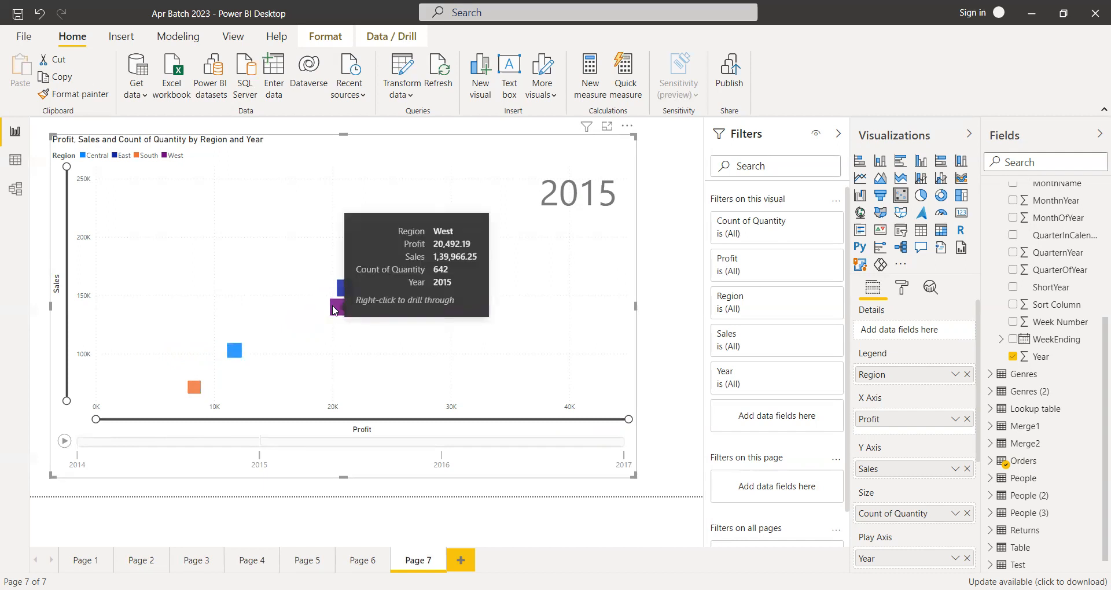
pyautogui.click(441, 444)
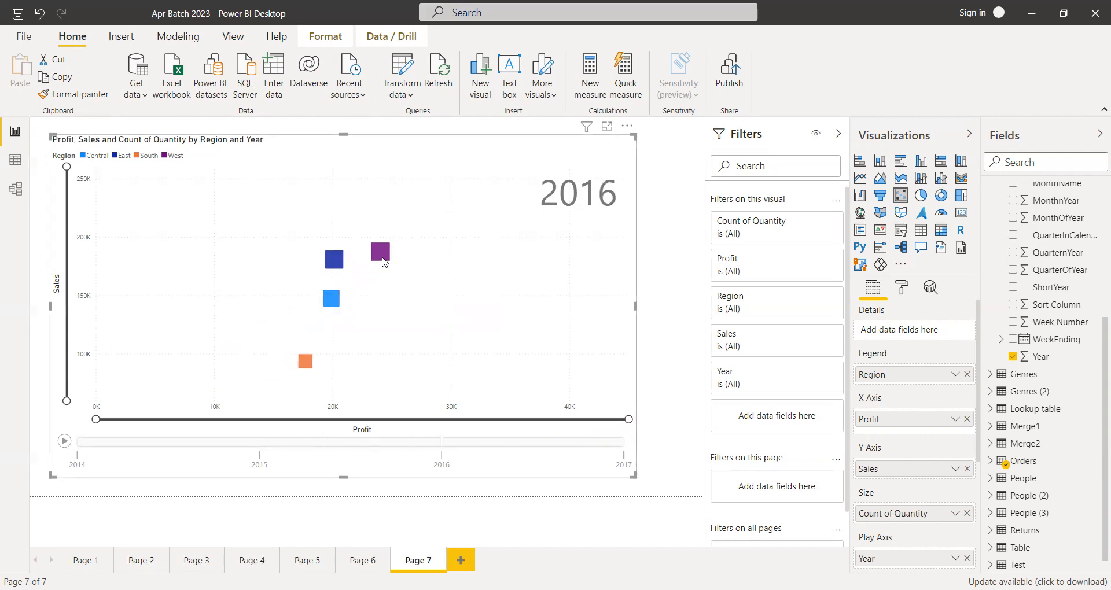
pyautogui.moveTo(382, 262)
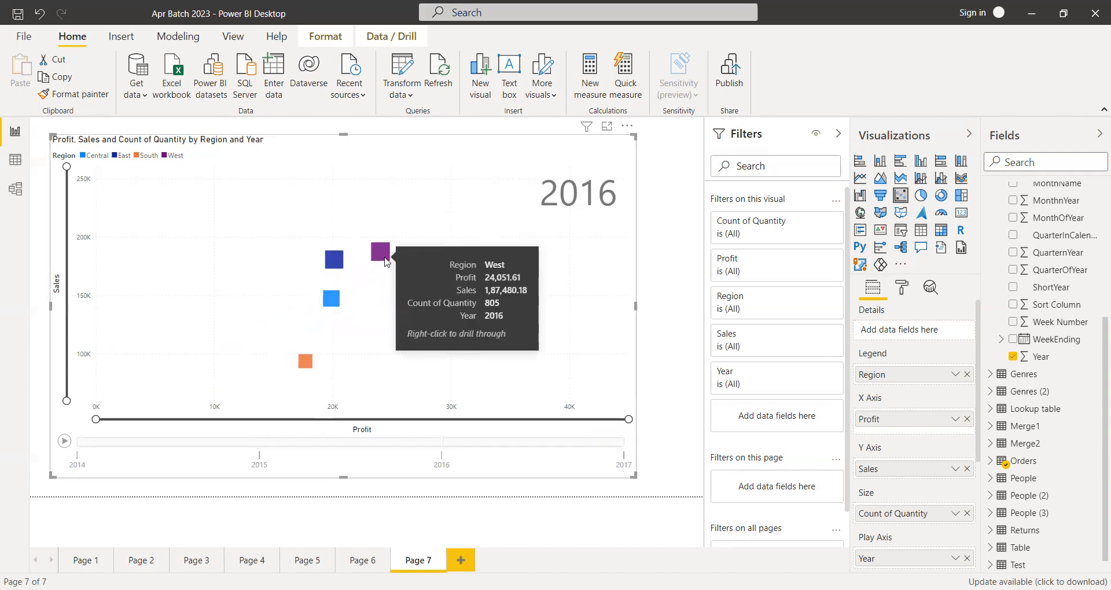
pyautogui.click(623, 449)
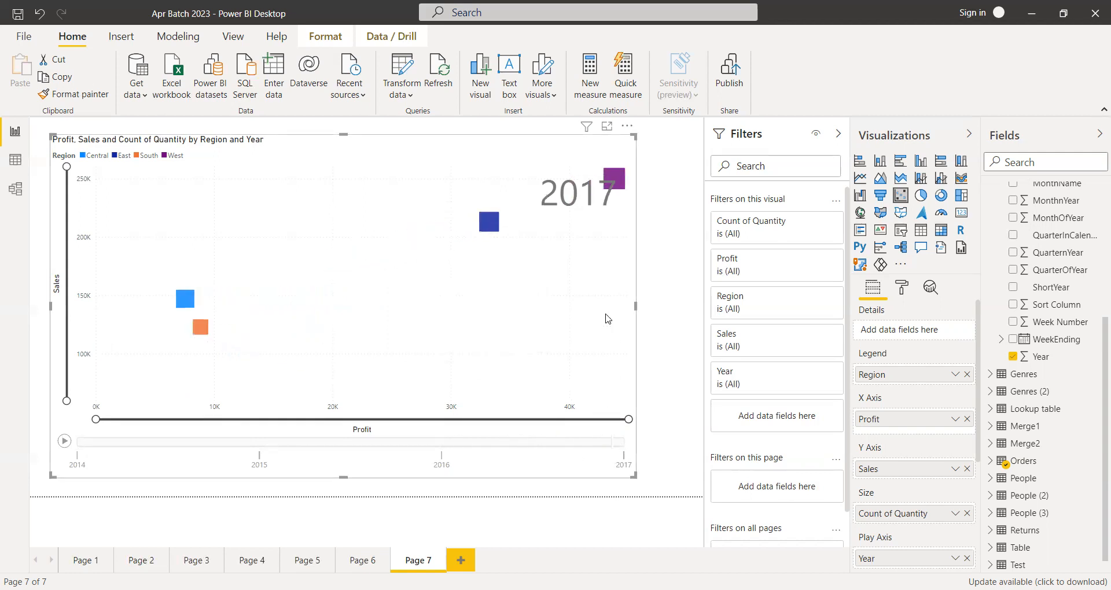
pyautogui.moveTo(614, 185)
pyautogui.click(85, 450)
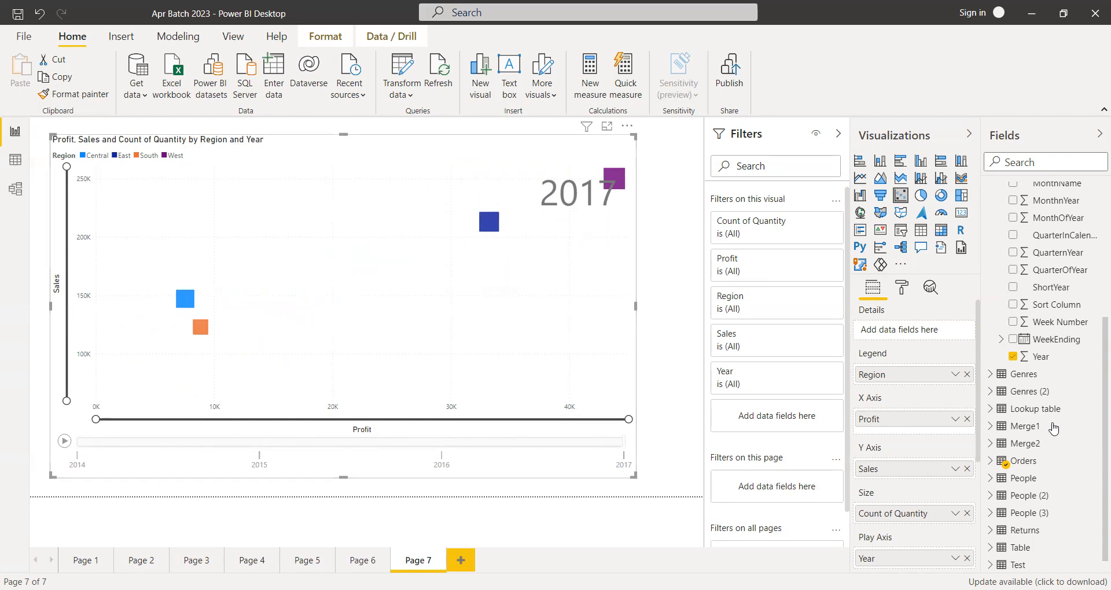
# Step: Remove Year from the play axis and try MonthName from the Date Table as the chart's Details field, removing it again
pyautogui.click(1040, 357)
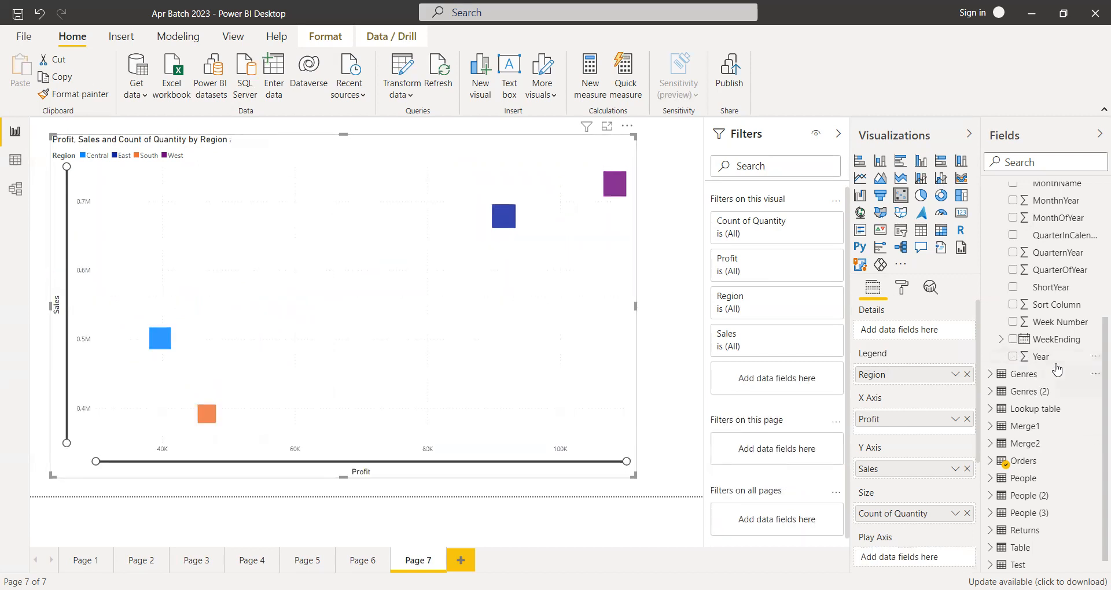
pyautogui.scroll(3, 1059, 382)
pyautogui.scroll(2, 1064, 391)
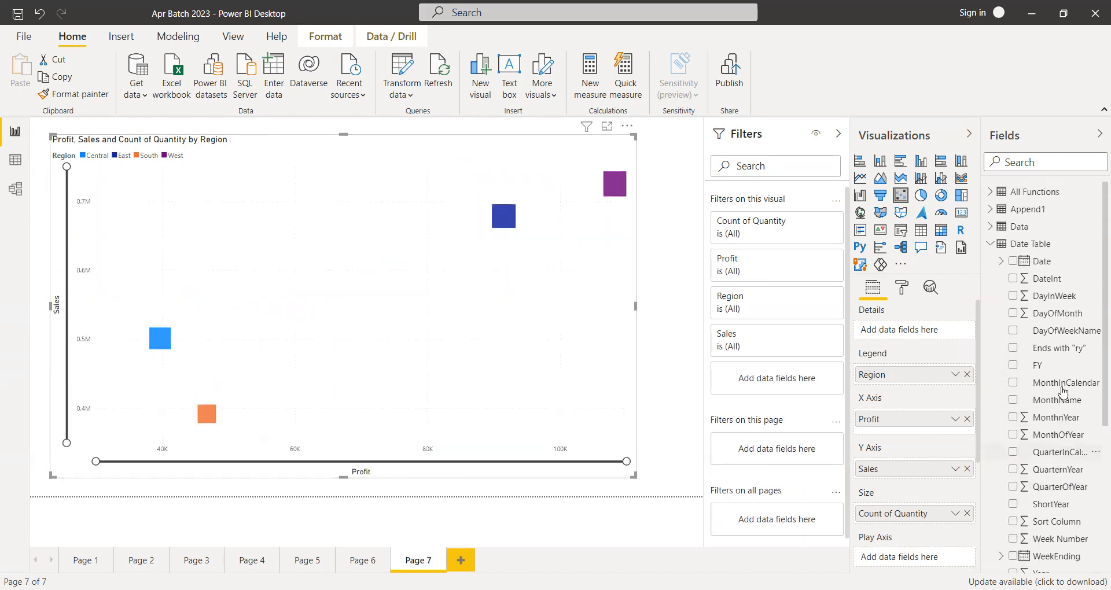
pyautogui.moveTo(1054, 402); pyautogui.dragTo(913, 332)
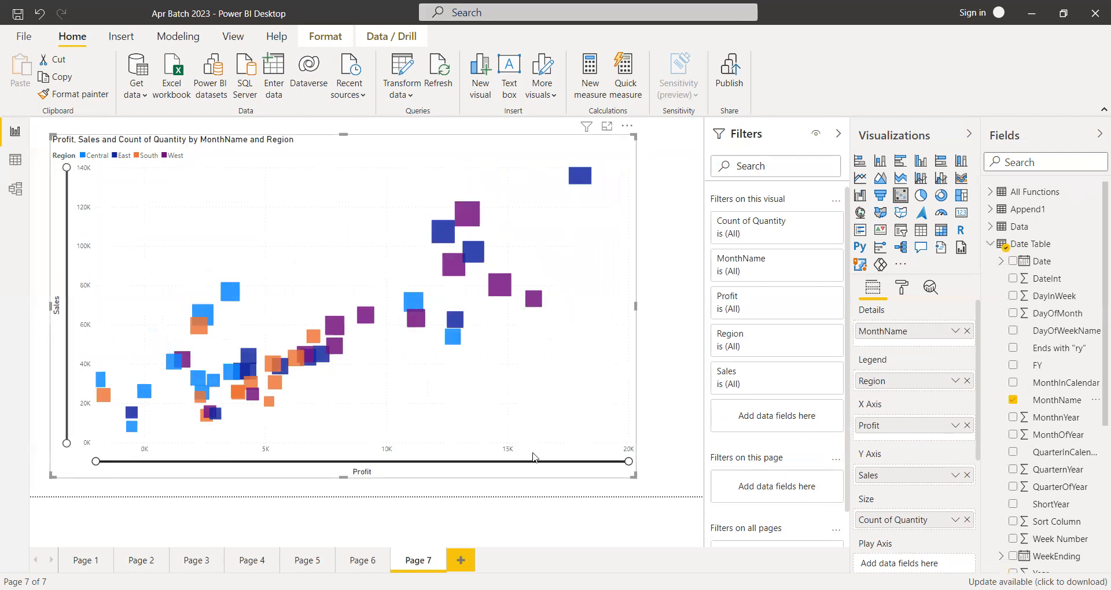
pyautogui.click(968, 331)
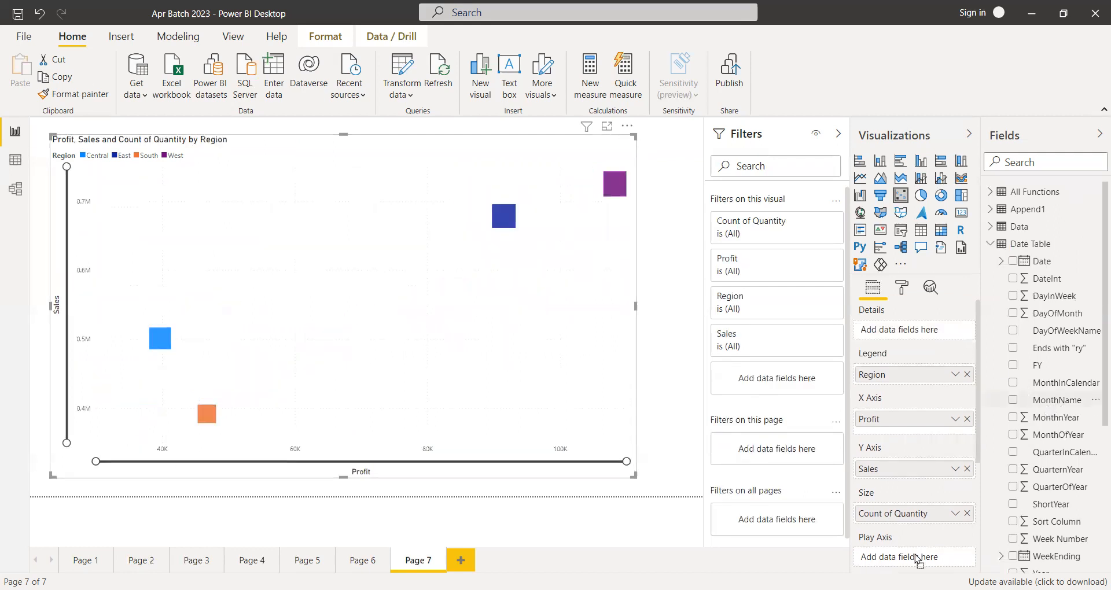
# Step: Put MonthName on the chart's play axis, play it, and inspect the West marker for December and April
pyautogui.click(65, 442)
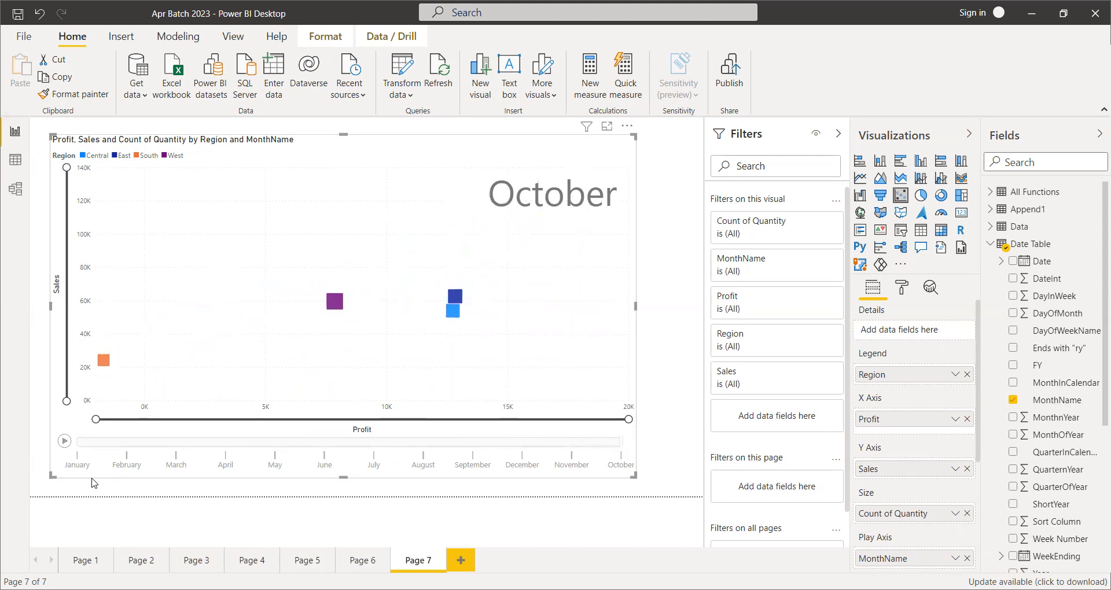
pyautogui.click(527, 462)
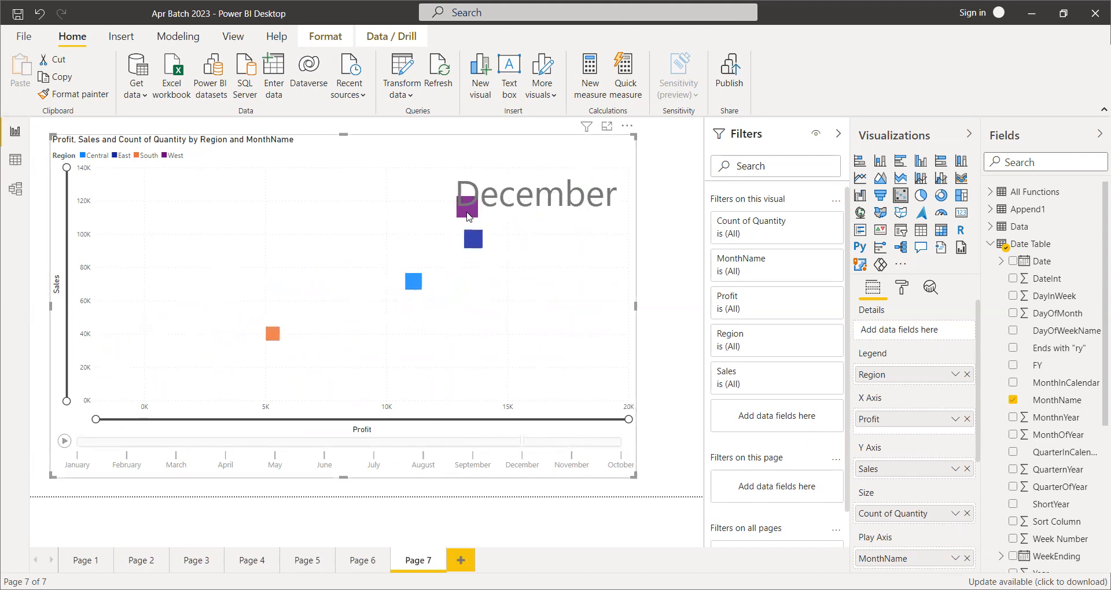
pyautogui.moveTo(469, 217)
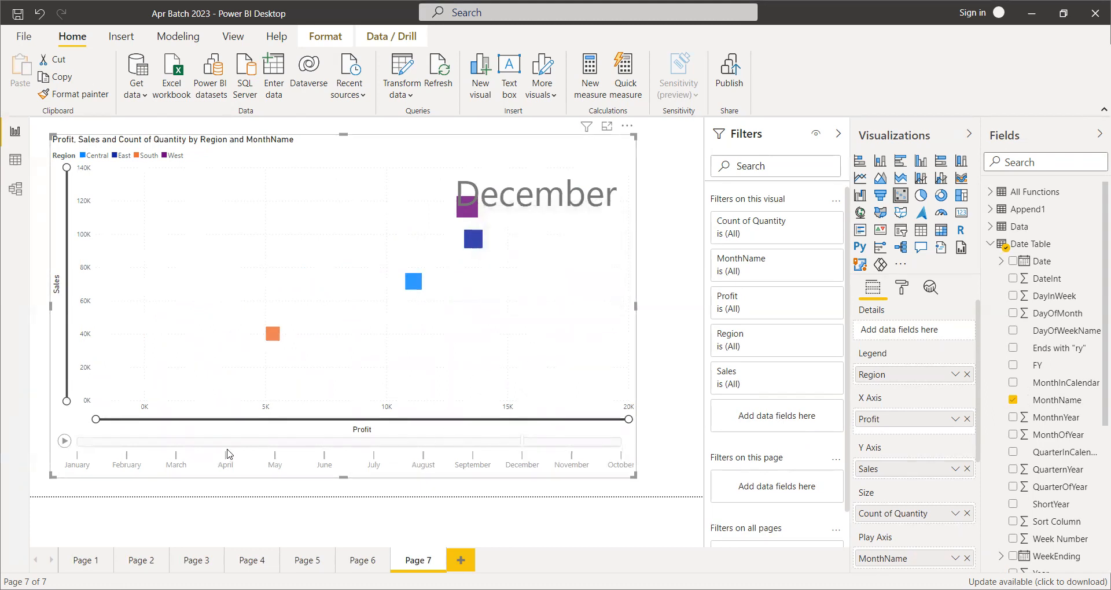
pyautogui.click(226, 441)
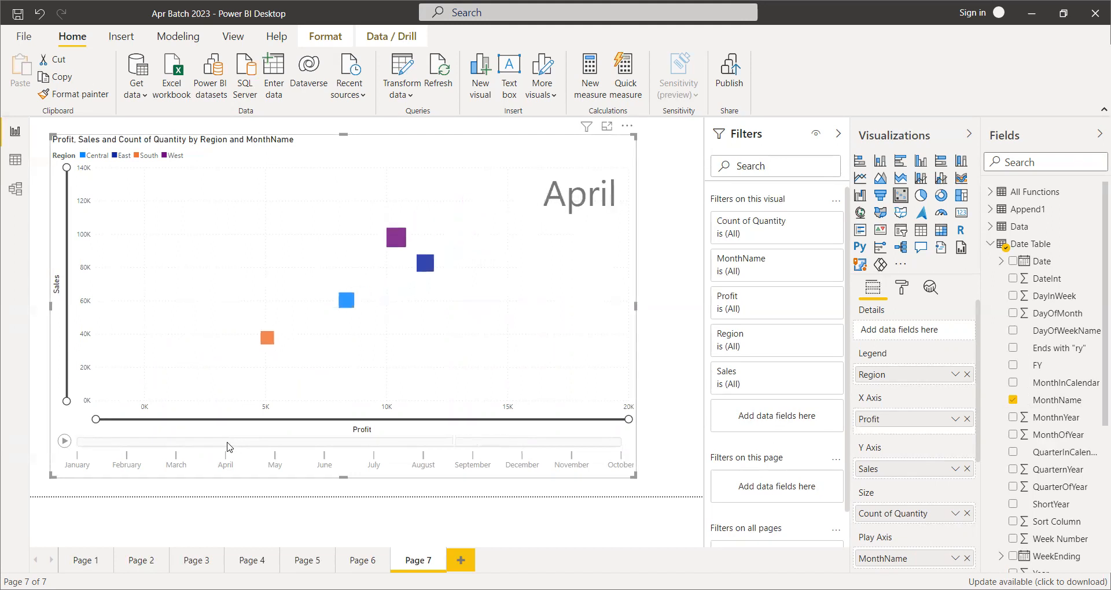
pyautogui.moveTo(185, 338)
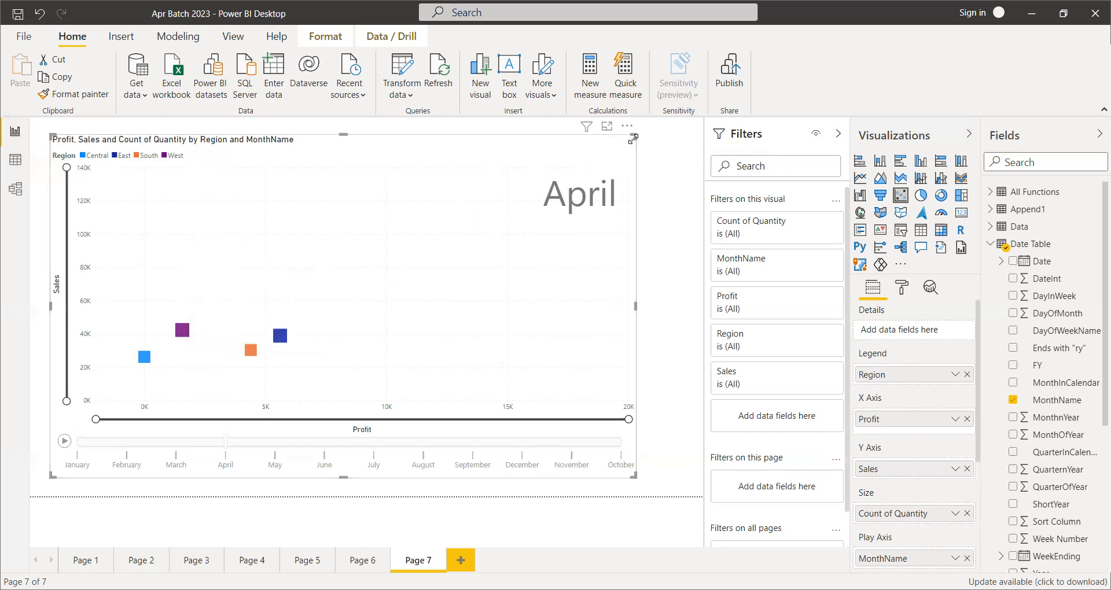
# Step: Shrink the scatter chart in width and height, and inspect the West marker for October and April
pyautogui.moveTo(635, 137); pyautogui.dragTo(422, 169)
pyautogui.moveTo(234, 166); pyautogui.dragTo(238, 199)
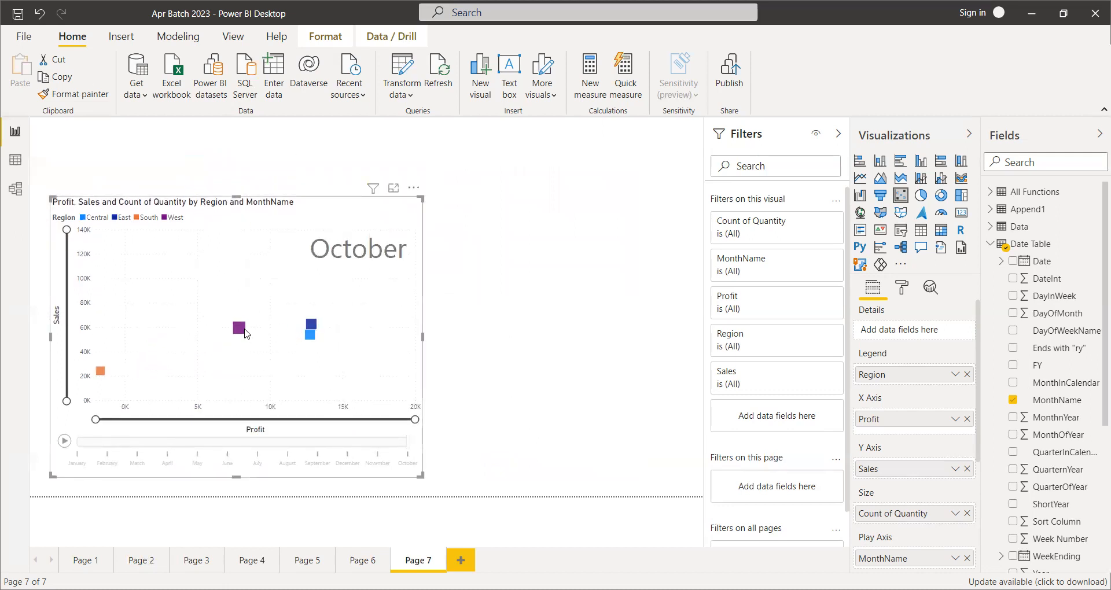
pyautogui.moveTo(243, 332)
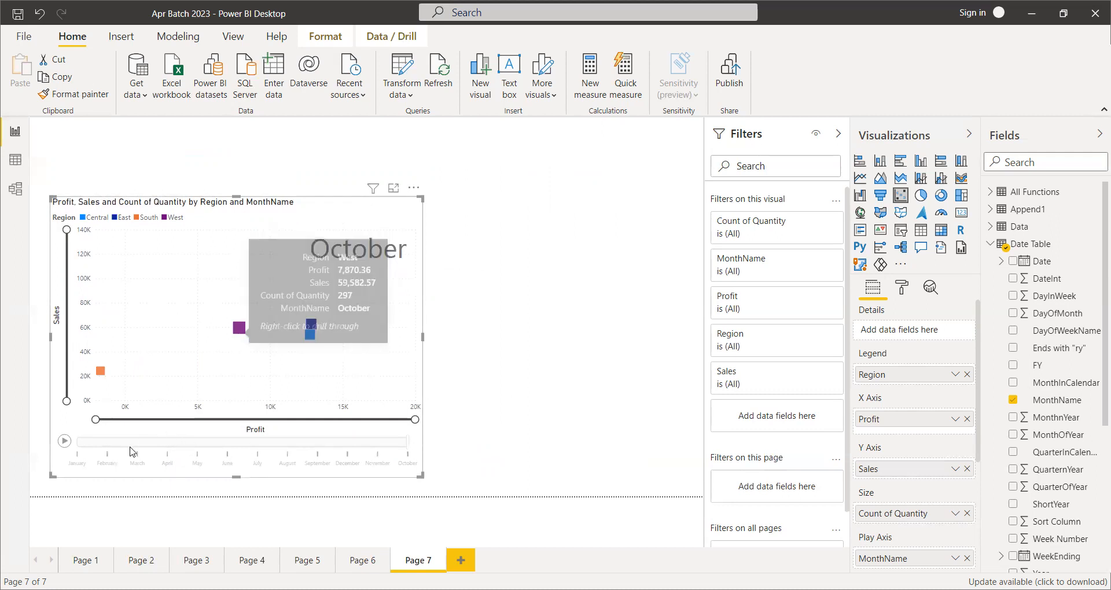
pyautogui.click(181, 451)
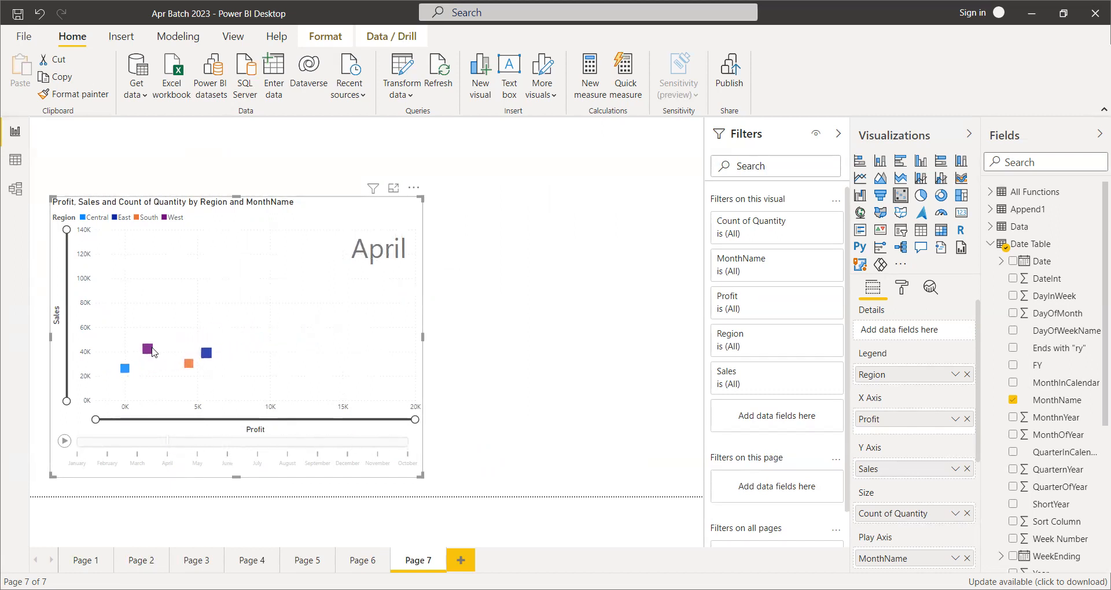
# Step: Move the scatter chart's play axis to November and inspect the West marker
pyautogui.moveTo(152, 352)
pyautogui.click(348, 445)
pyautogui.click(367, 451)
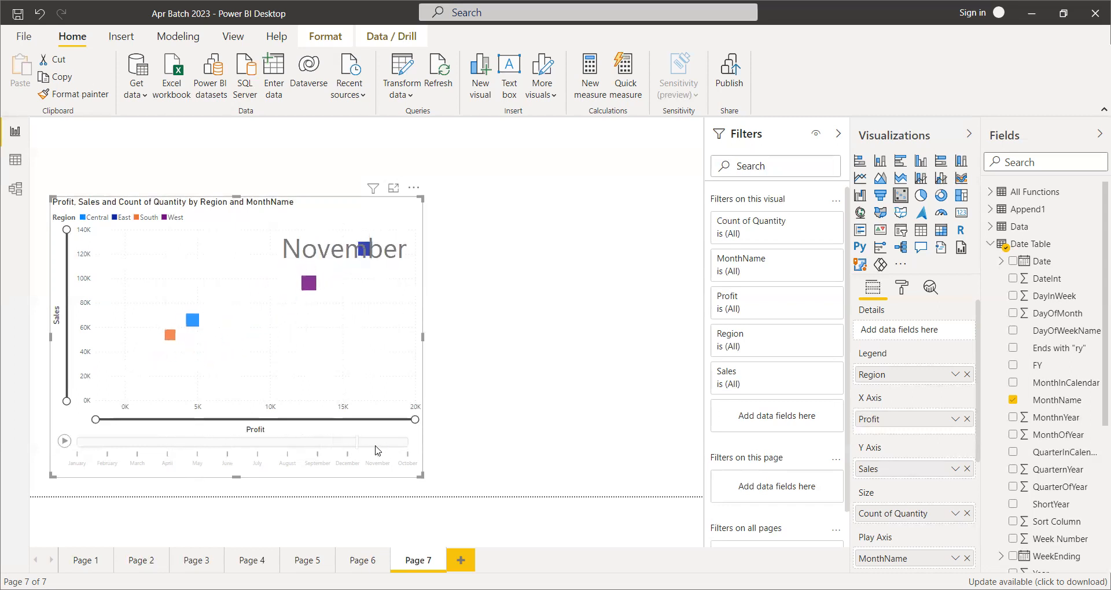
pyautogui.moveTo(317, 295)
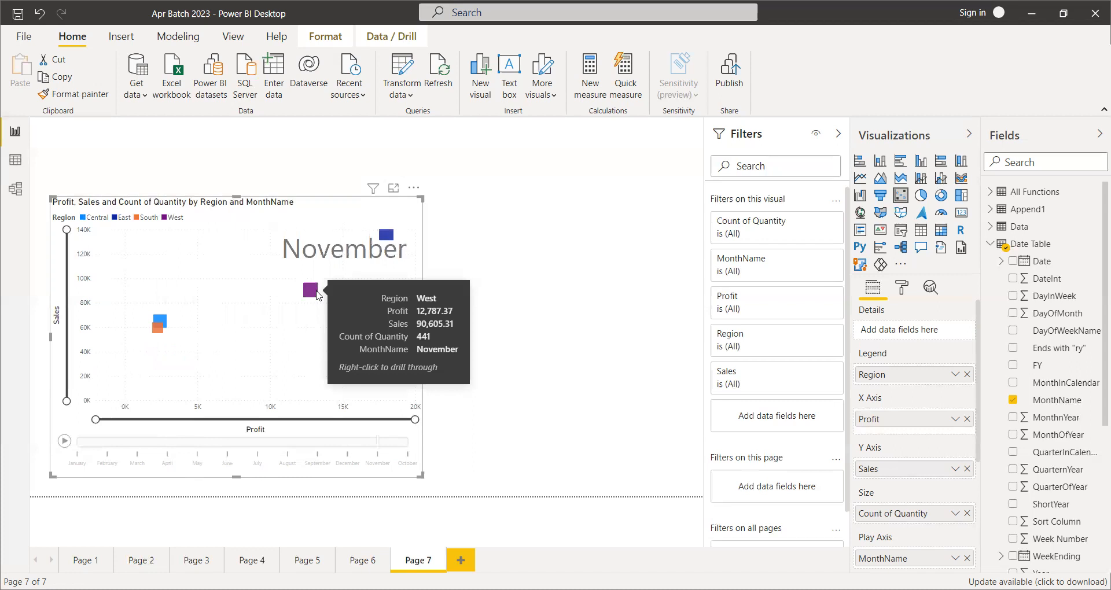
# Step: Shrink the scatter chart in width and height into the page's lower-left area, and collapse the Date Table field list
pyautogui.moveTo(422, 198); pyautogui.dragTo(416, 220)
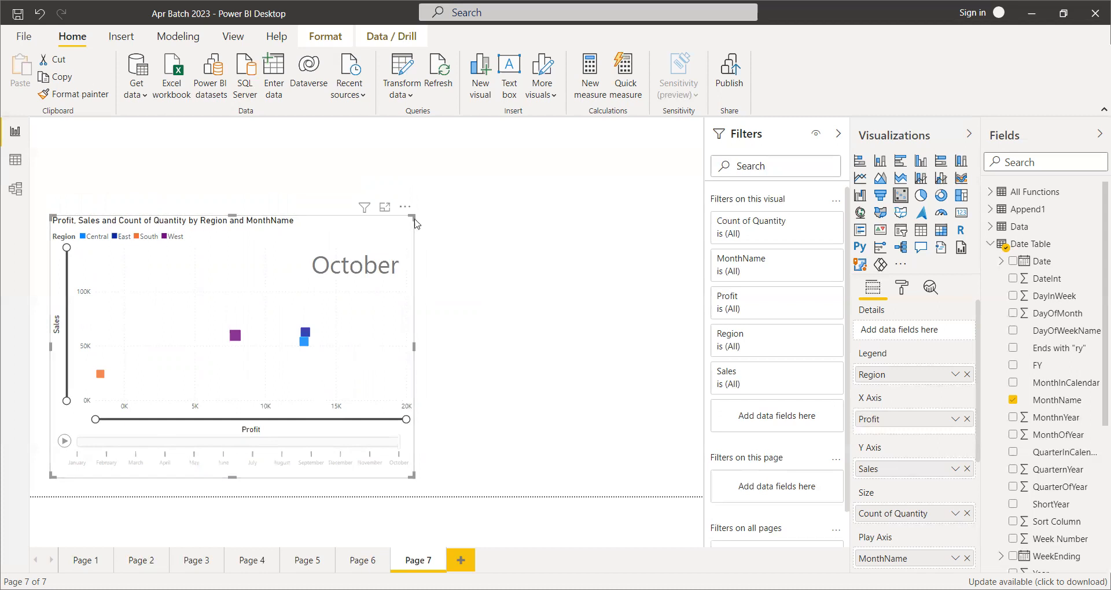
pyautogui.moveTo(412, 217); pyautogui.dragTo(400, 240)
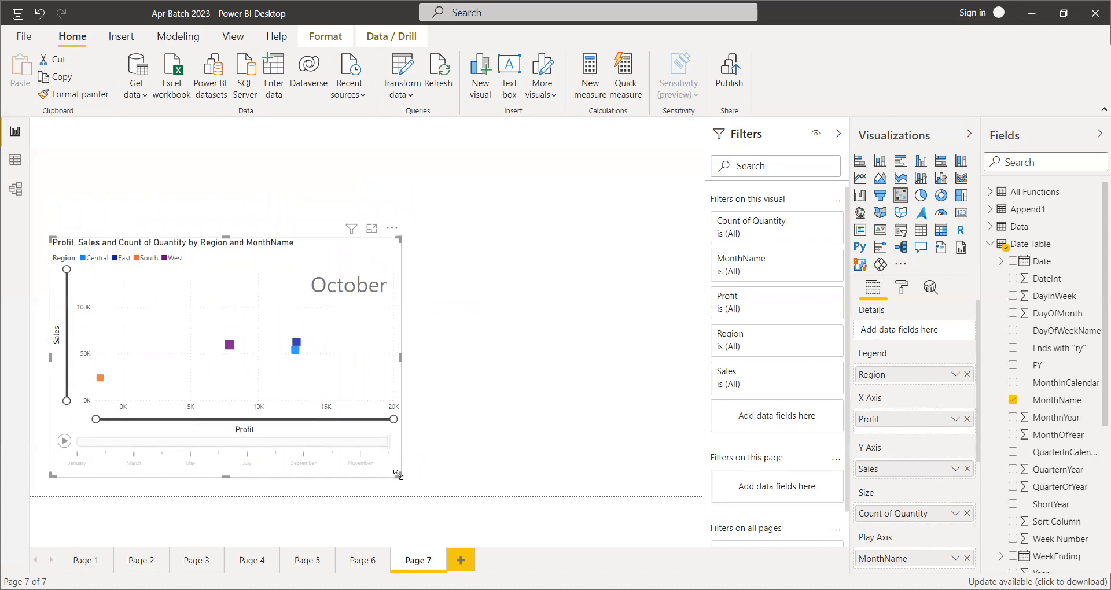
pyautogui.moveTo(399, 476); pyautogui.dragTo(349, 471)
pyautogui.moveTo(352, 238); pyautogui.dragTo(316, 270)
pyautogui.click(401, 293)
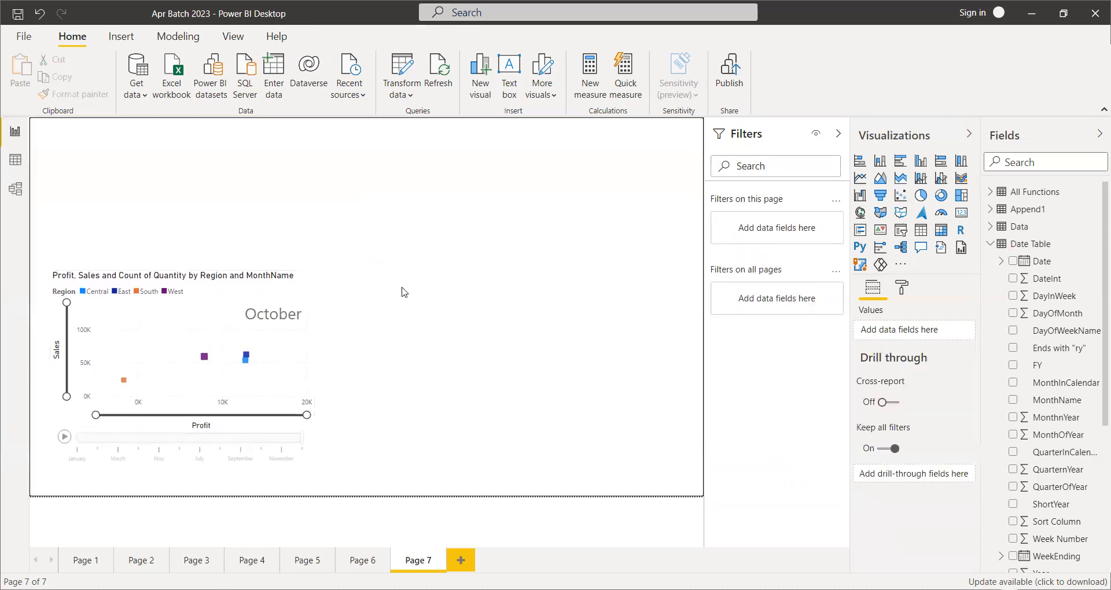
pyautogui.click(298, 296)
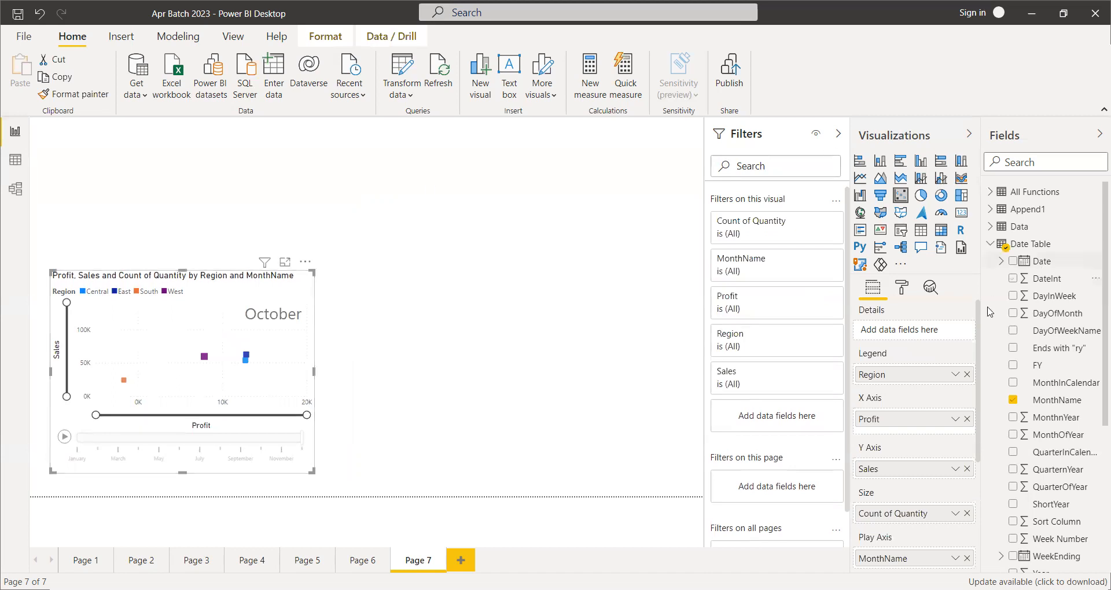
pyautogui.click(995, 253)
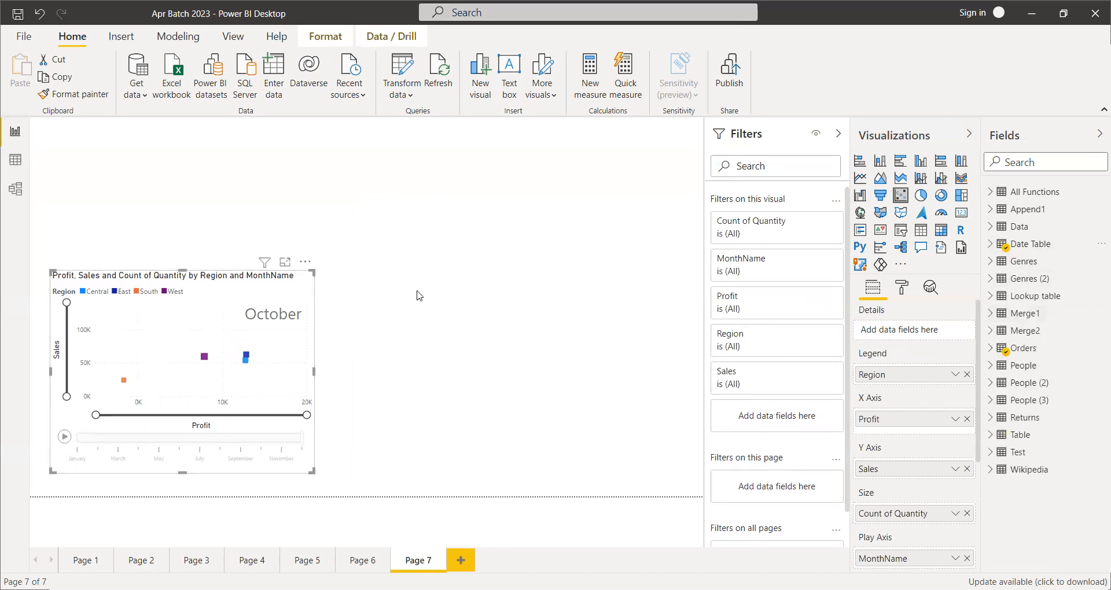
pyautogui.moveTo(313, 271); pyautogui.dragTo(307, 279)
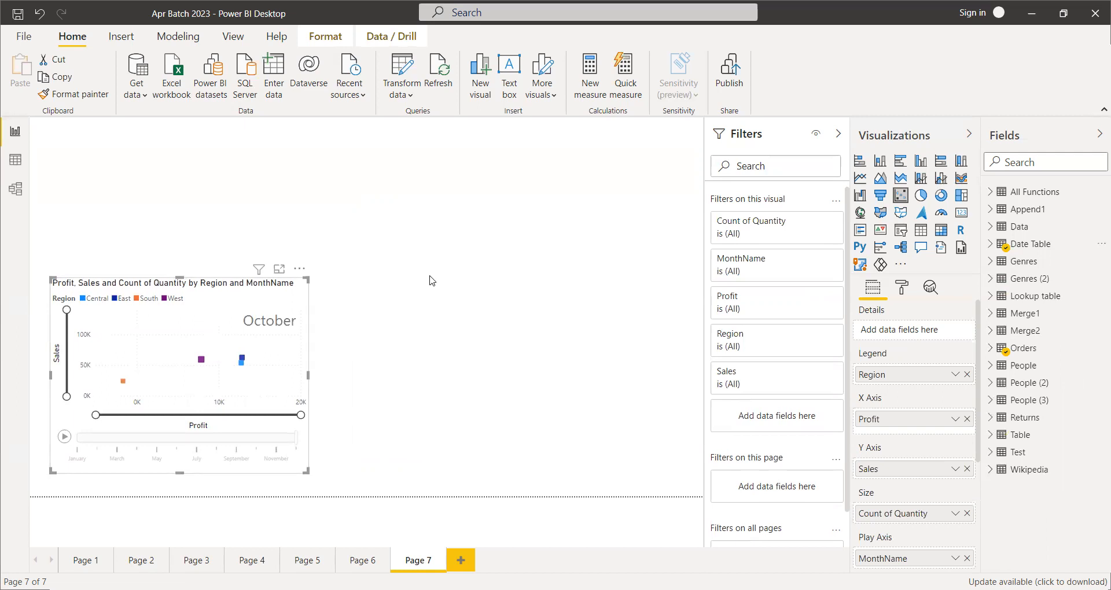
pyautogui.click(356, 293)
pyautogui.click(305, 295)
pyautogui.click(991, 348)
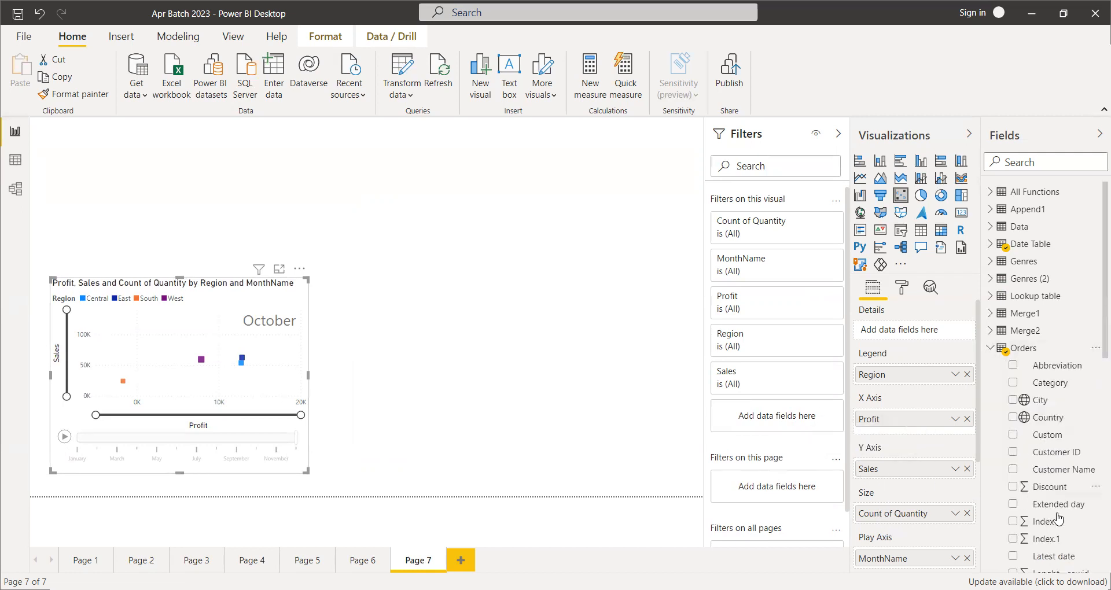
pyautogui.click(990, 347)
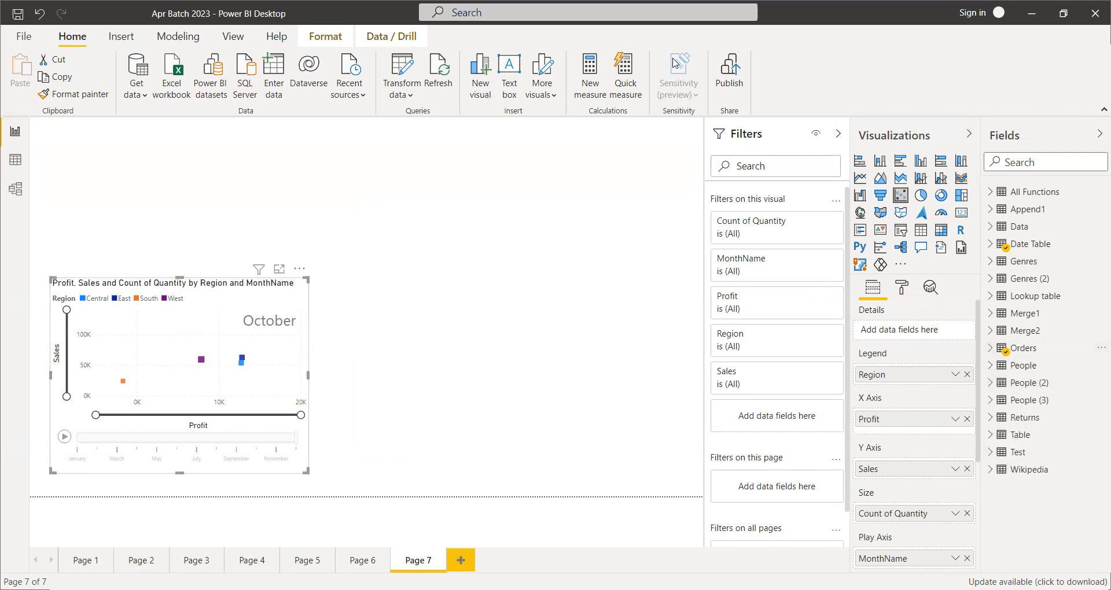
pyautogui.click(512, 156)
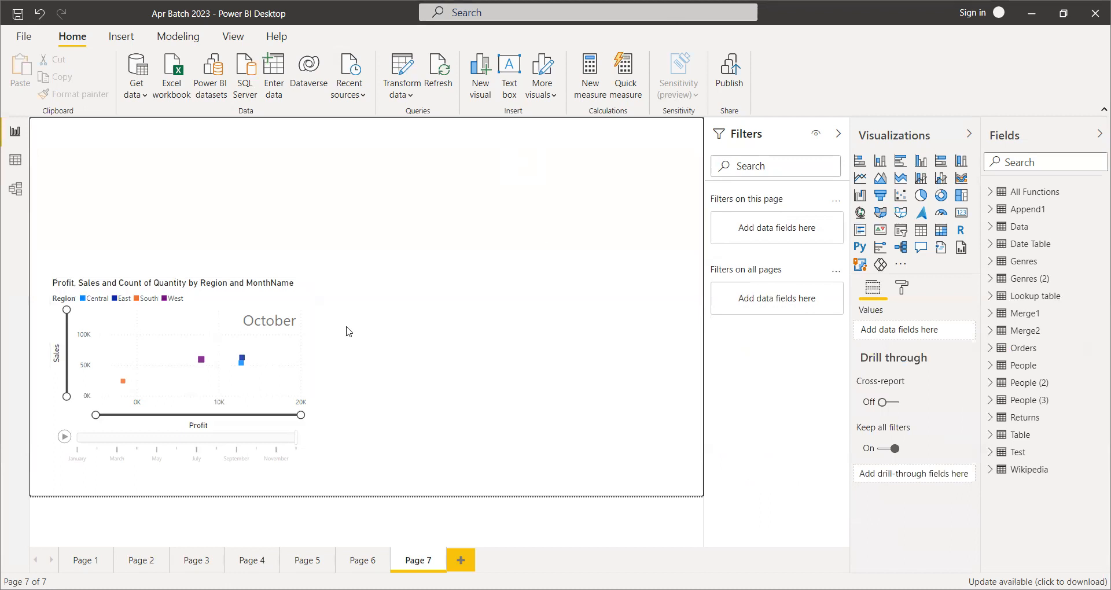
pyautogui.click(300, 300)
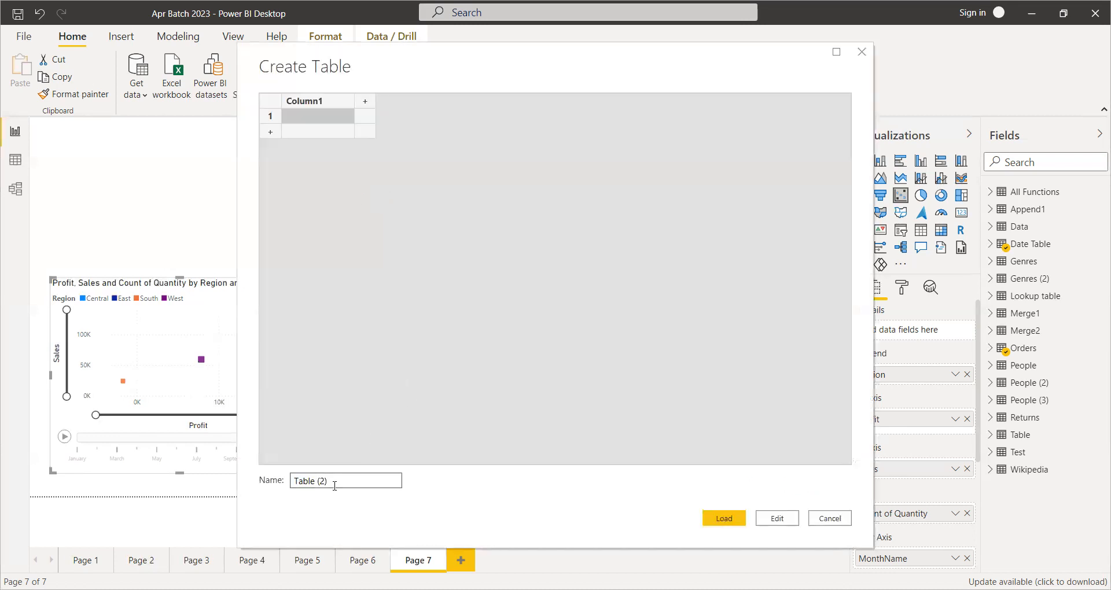
# Step: Create a blank table by entering data, name it Measures, and load it into the model
pyautogui.write('Measures')
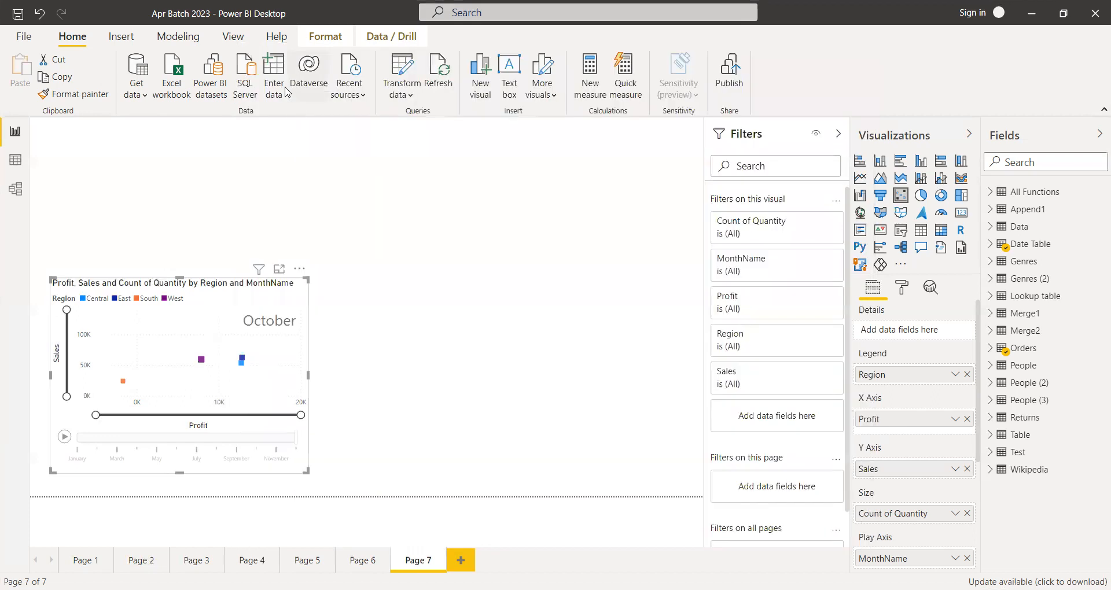
pyautogui.click(280, 92)
pyautogui.click(280, 91)
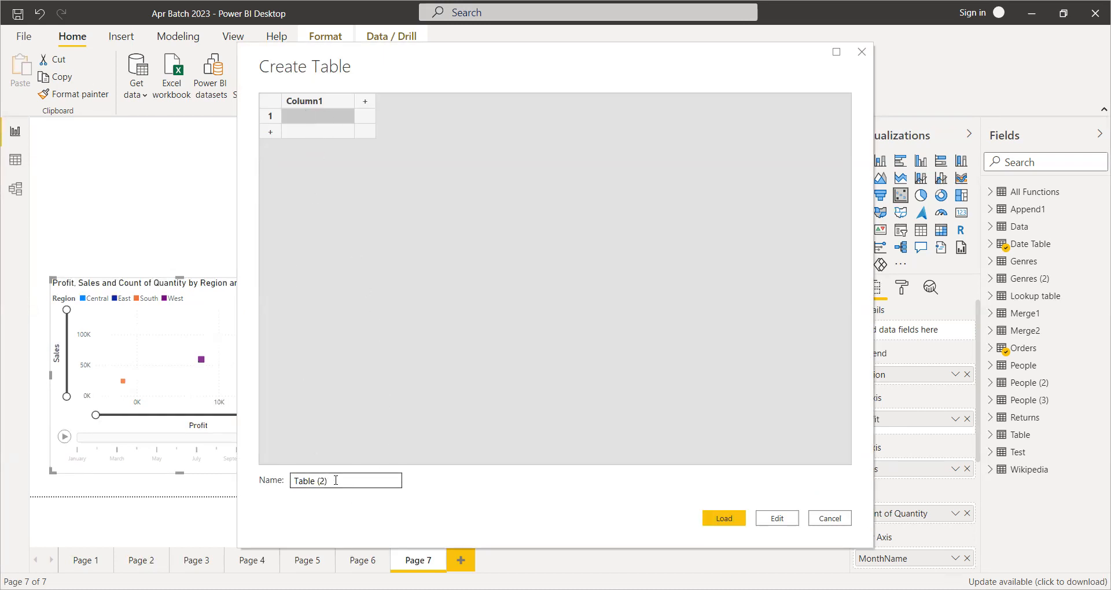
pyautogui.moveTo(336, 480); pyautogui.dragTo(282, 480)
pyautogui.write('Measures')
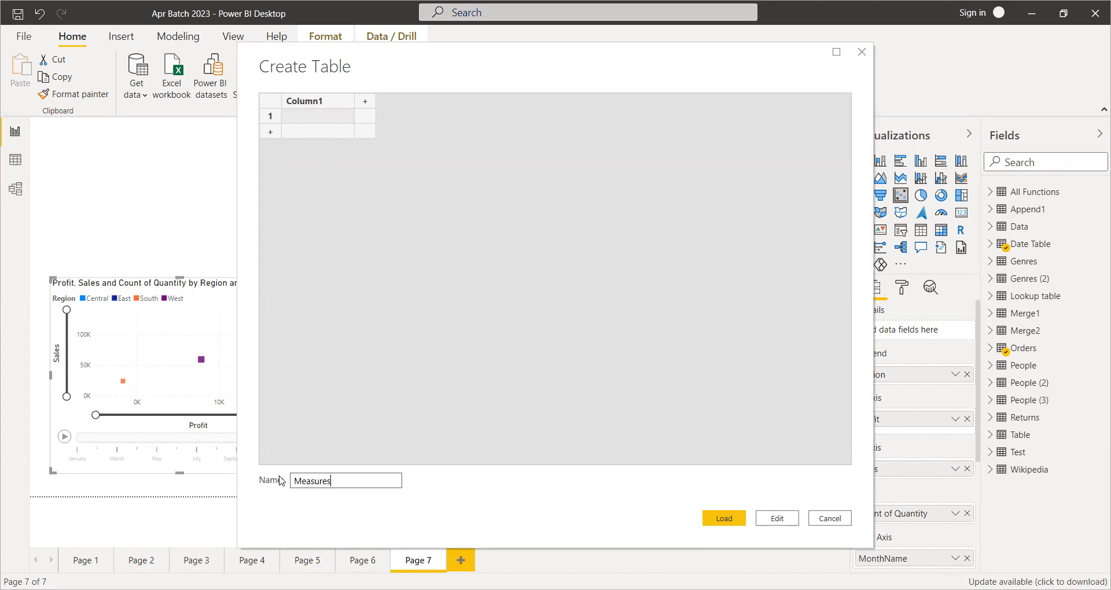
pyautogui.click(726, 519)
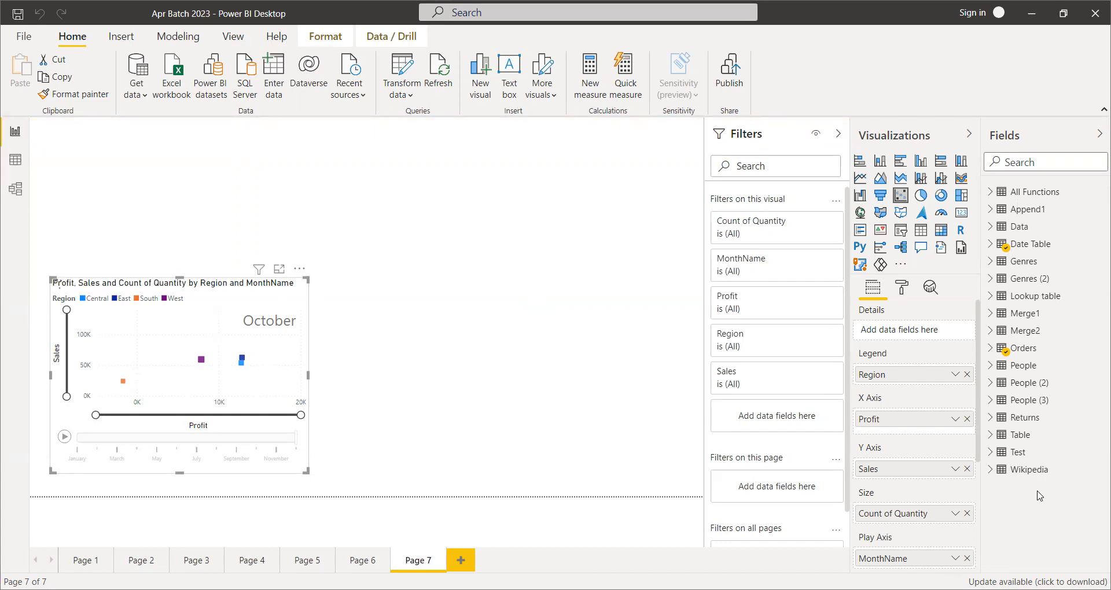
# Step: Examine the fields of the Orders and Merge2 tables and Column1 in the new Measures (2) table
pyautogui.click(1031, 316)
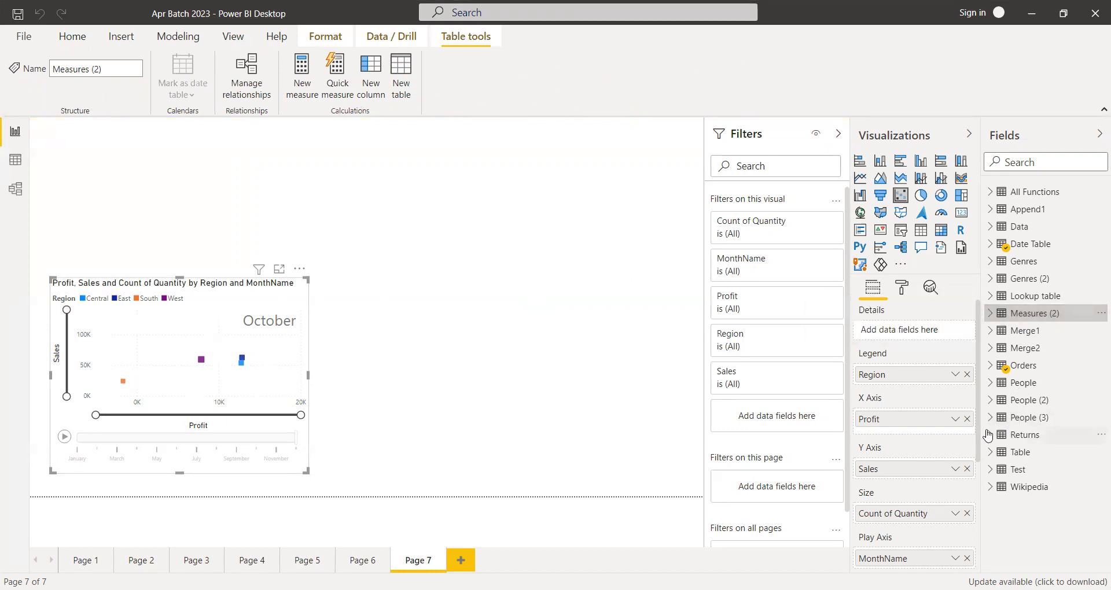
pyautogui.click(1003, 366)
pyautogui.click(1042, 383)
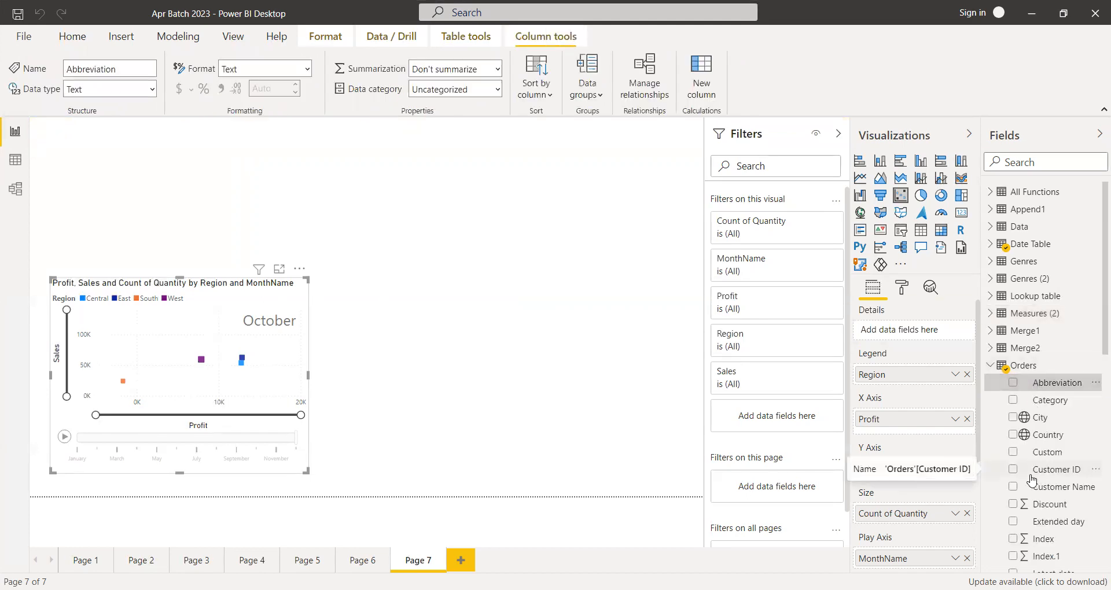
pyautogui.click(990, 366)
pyautogui.click(991, 348)
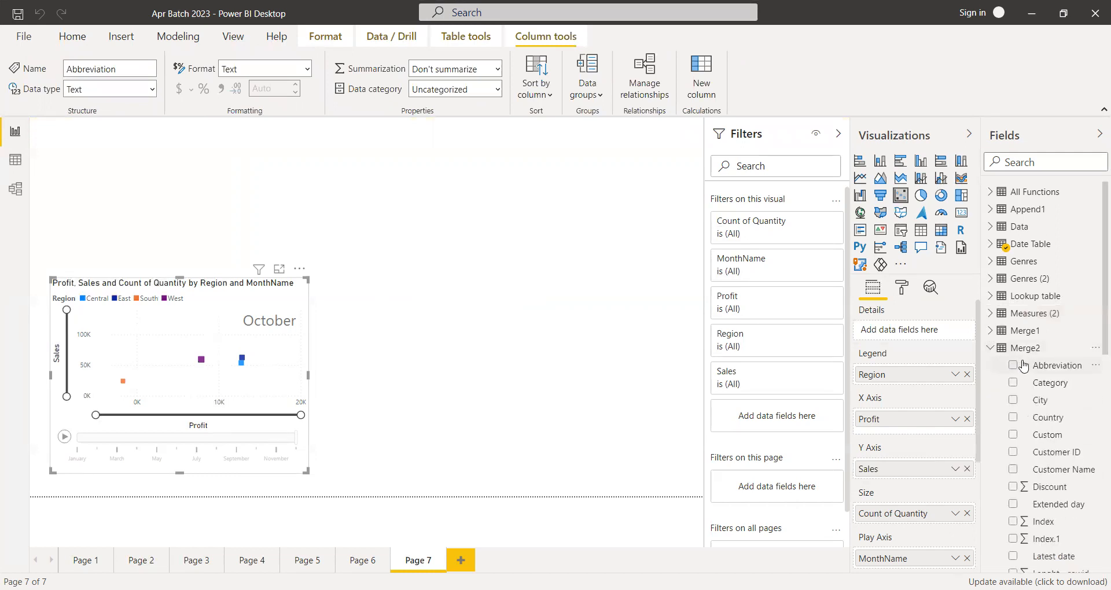
pyautogui.click(988, 349)
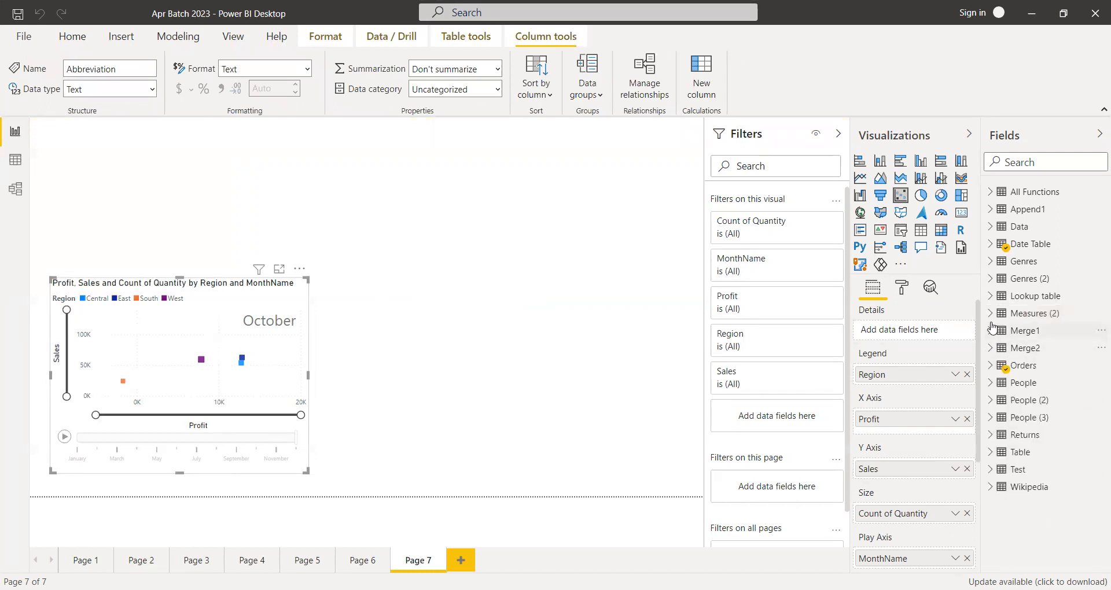
pyautogui.click(990, 314)
pyautogui.click(1029, 334)
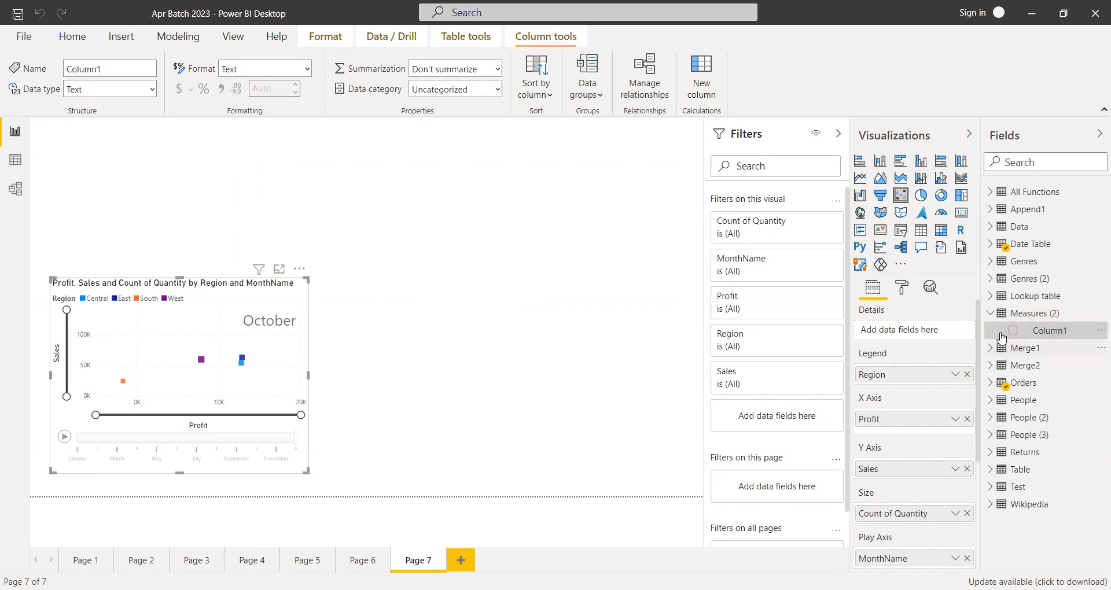
pyautogui.click(991, 313)
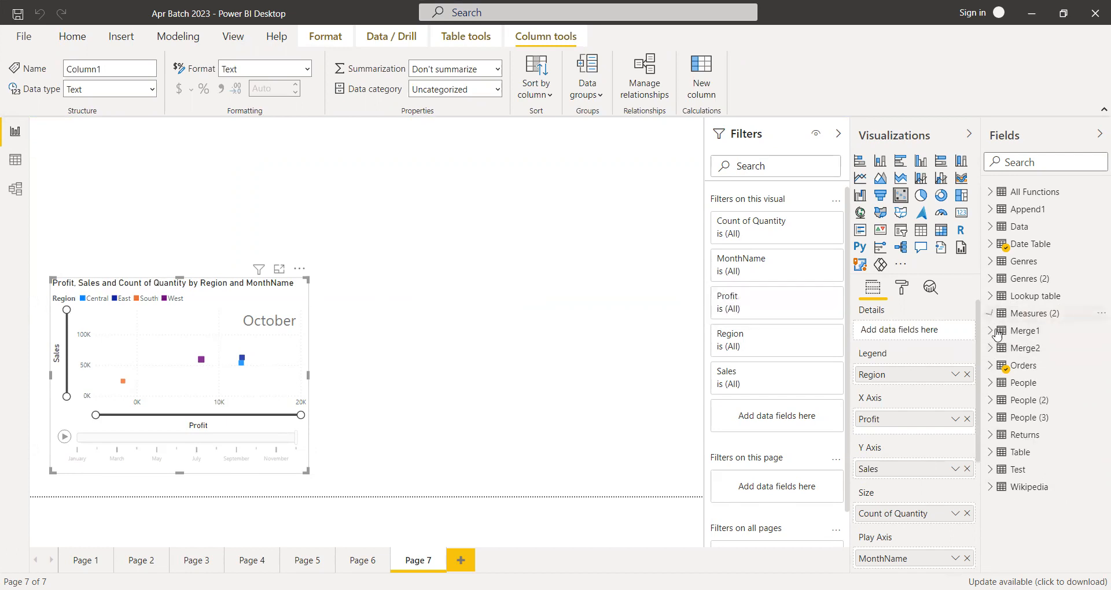
# Step: Look through the Orders table once more and select Column1 of Measures (2) to view its properties
pyautogui.click(991, 370)
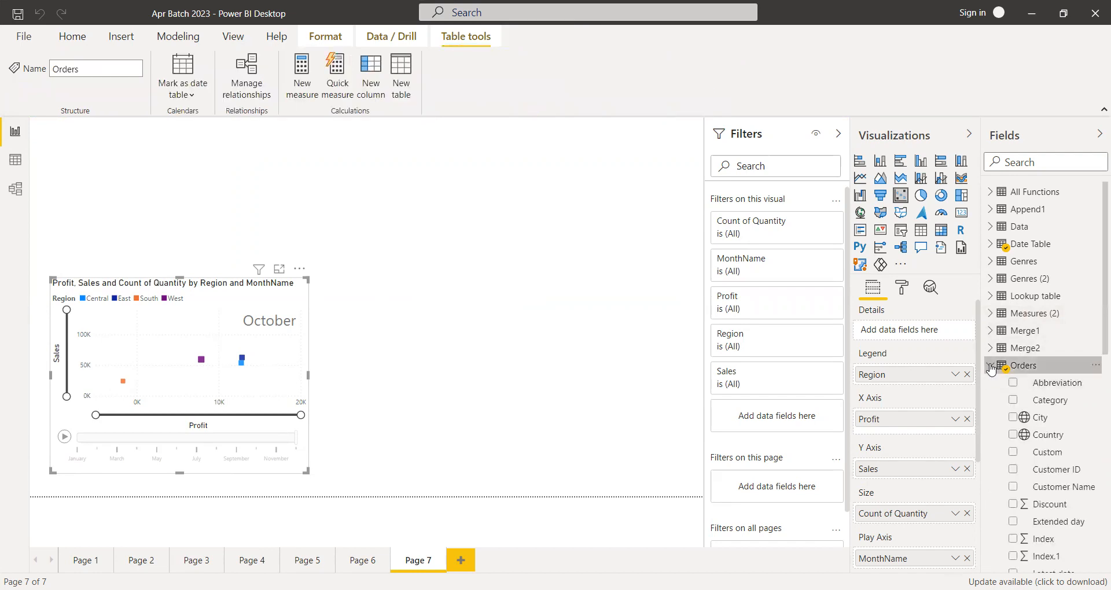
pyautogui.click(991, 367)
pyautogui.click(991, 384)
pyautogui.click(991, 384)
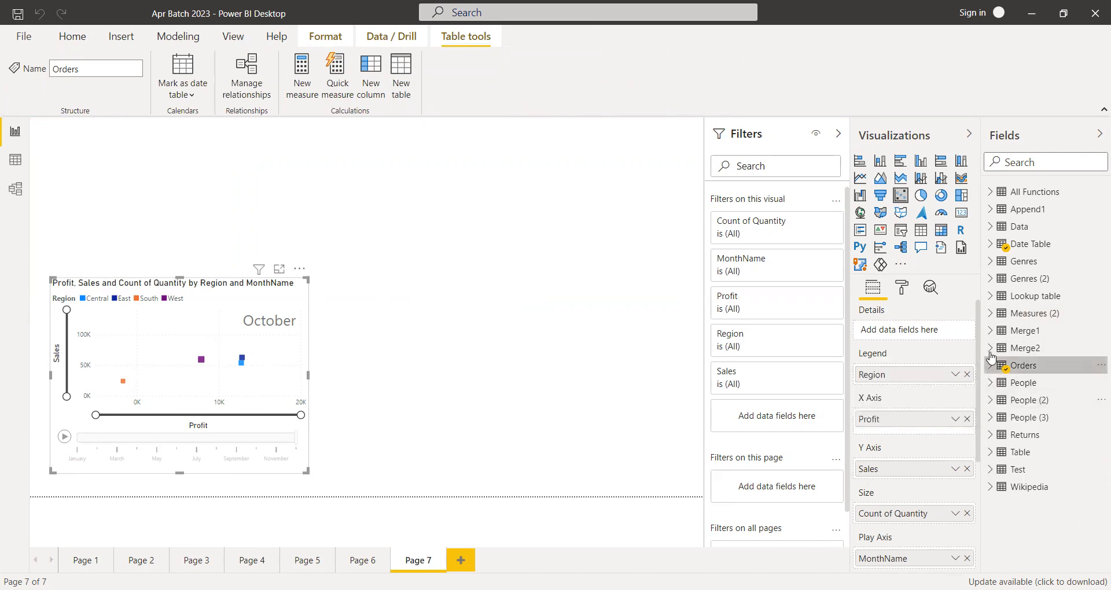
pyautogui.click(990, 313)
pyautogui.click(1034, 336)
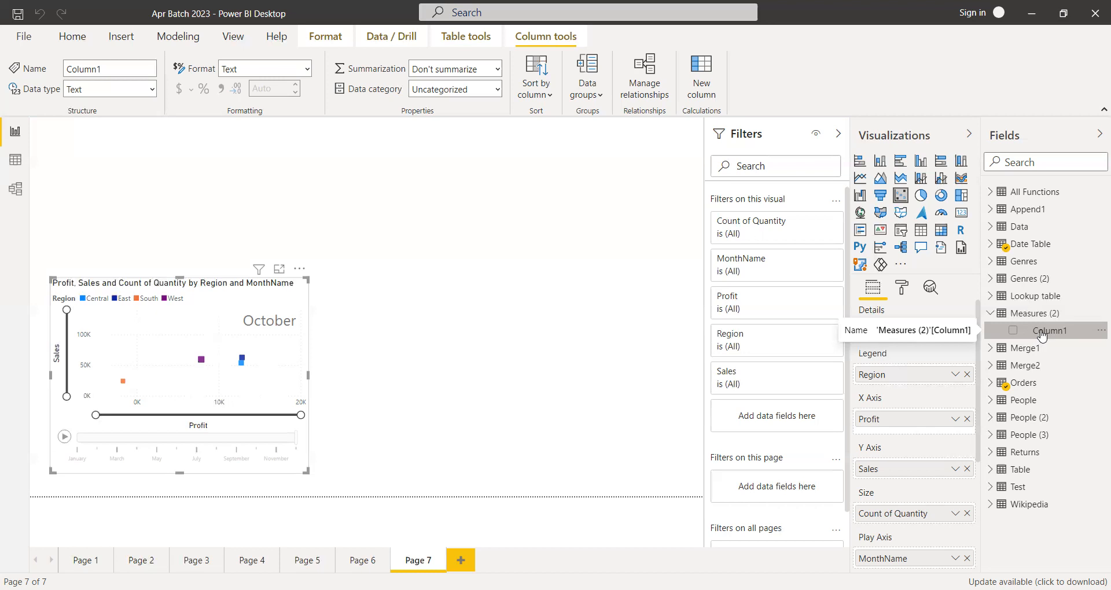
pyautogui.click(1041, 349)
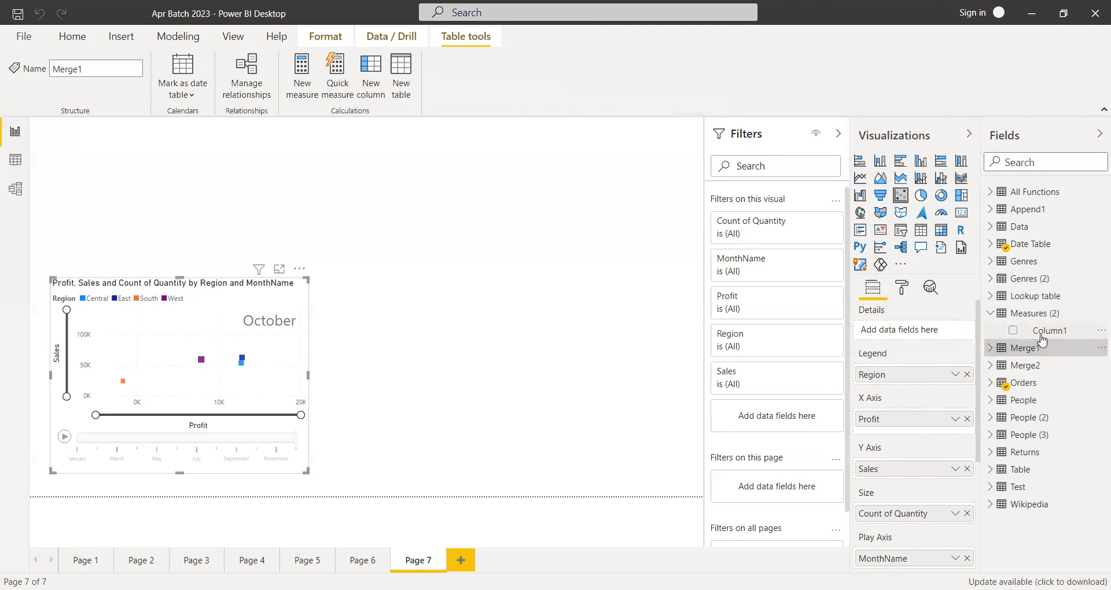
pyautogui.click(1042, 335)
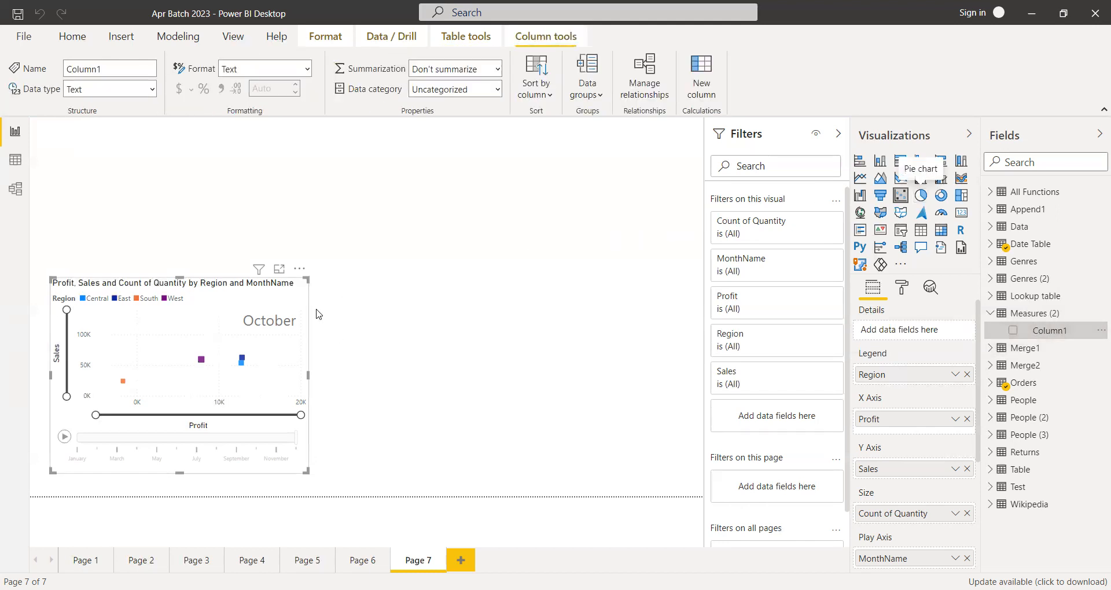
# Step: Shrink the scatter chart further, then add an empty pie chart to its right on Page 7 and reduce its height slightly
pyautogui.moveTo(306, 278); pyautogui.dragTo(279, 302)
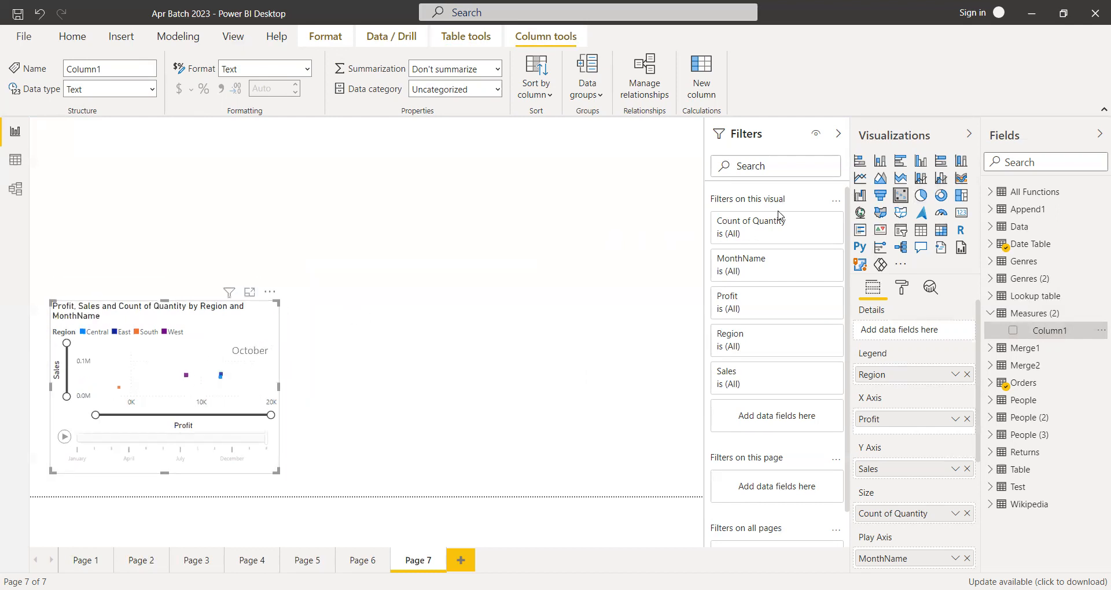
pyautogui.click(598, 266)
pyautogui.click(921, 195)
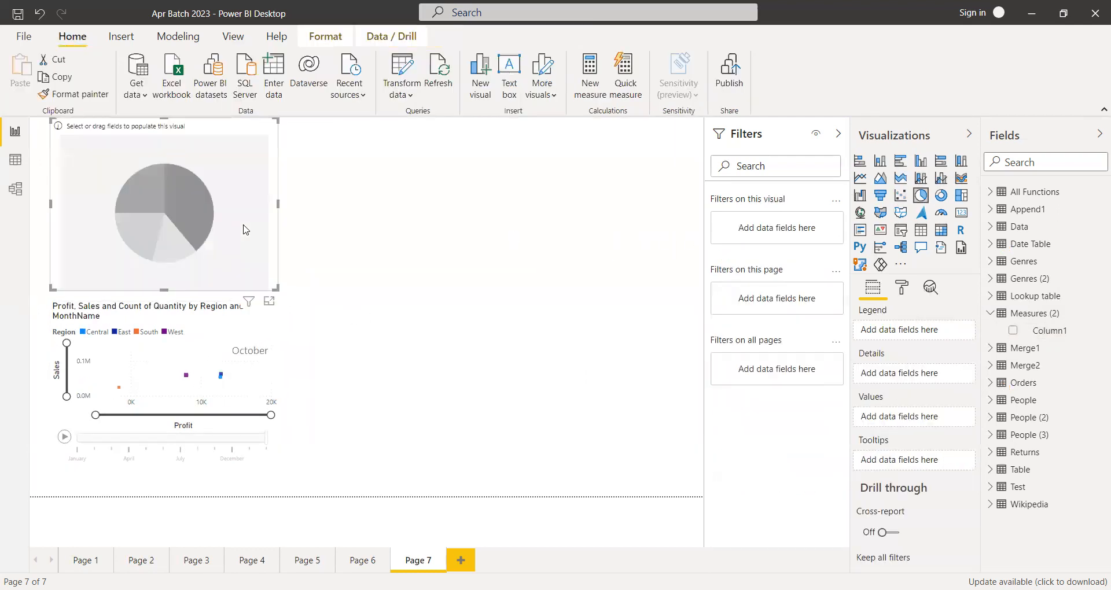
pyautogui.moveTo(211, 209); pyautogui.dragTo(522, 364)
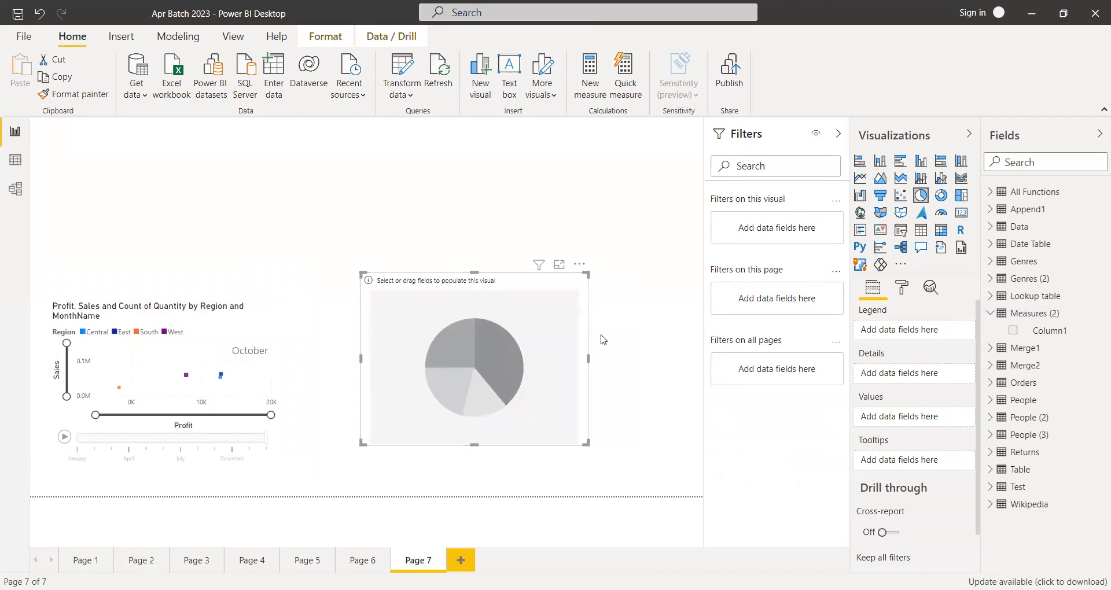
pyautogui.moveTo(474, 272); pyautogui.dragTo(476, 280)
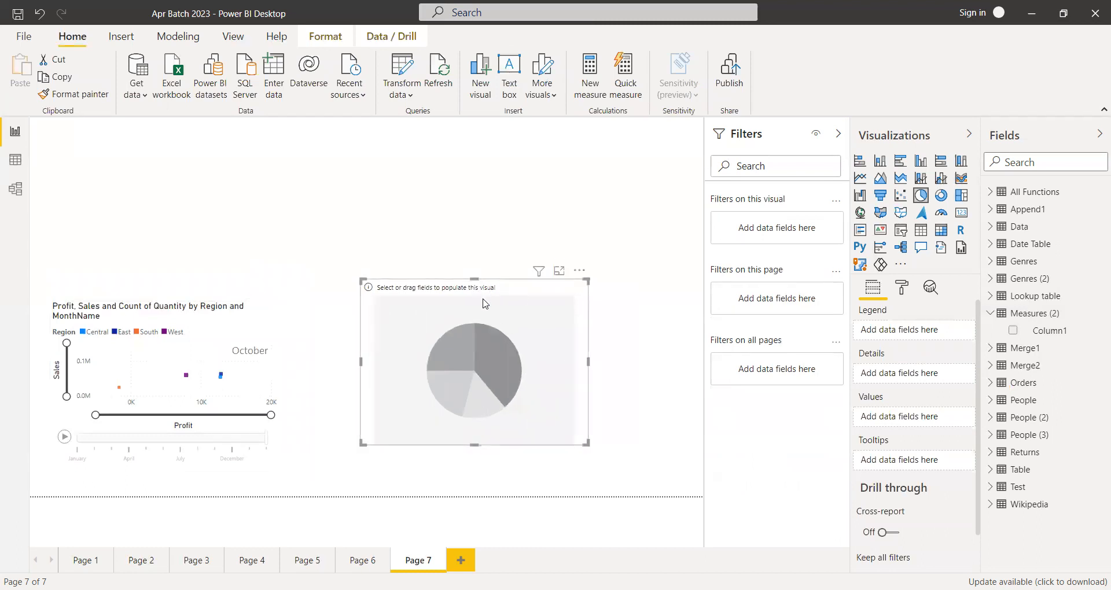
# Step: Put Category from the Orders table in the pie chart's Legend
pyautogui.click(991, 313)
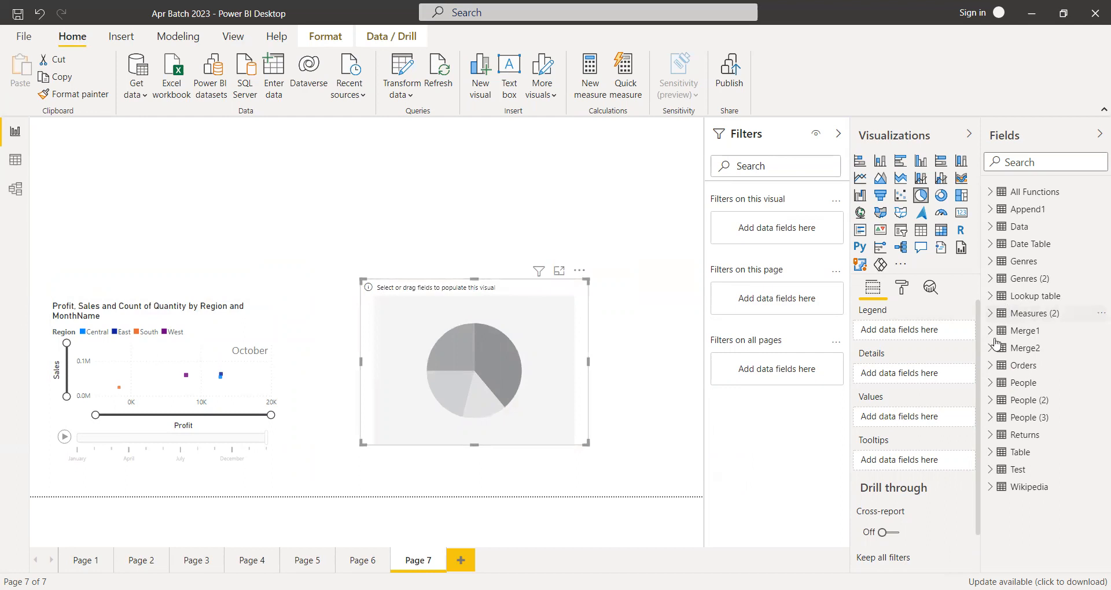
pyautogui.click(991, 366)
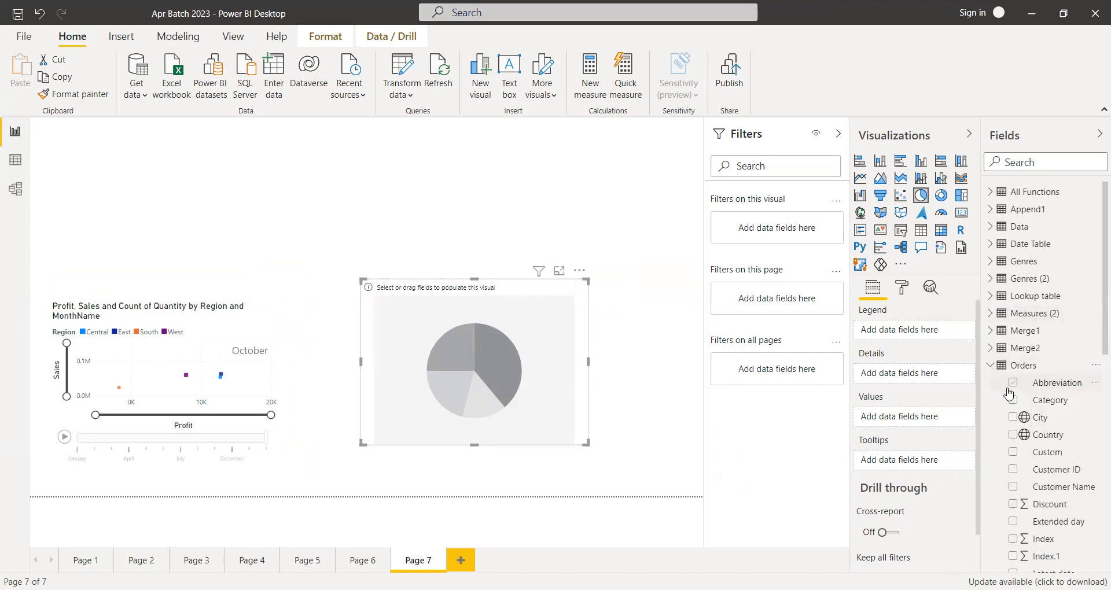
pyautogui.scroll(-1, 1033, 402)
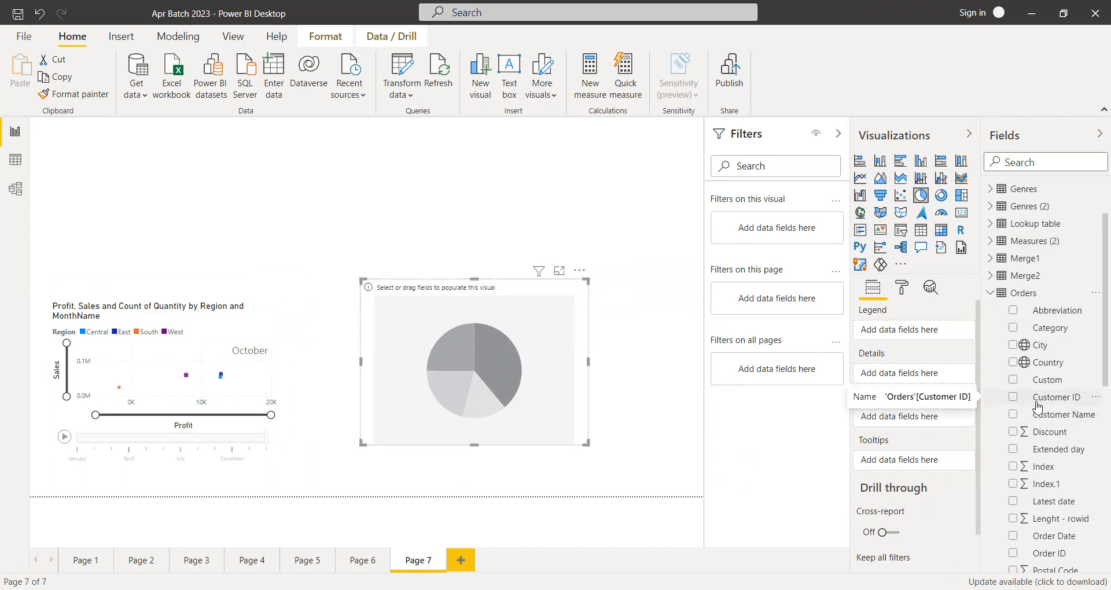
pyautogui.moveTo(1049, 331); pyautogui.dragTo(916, 333)
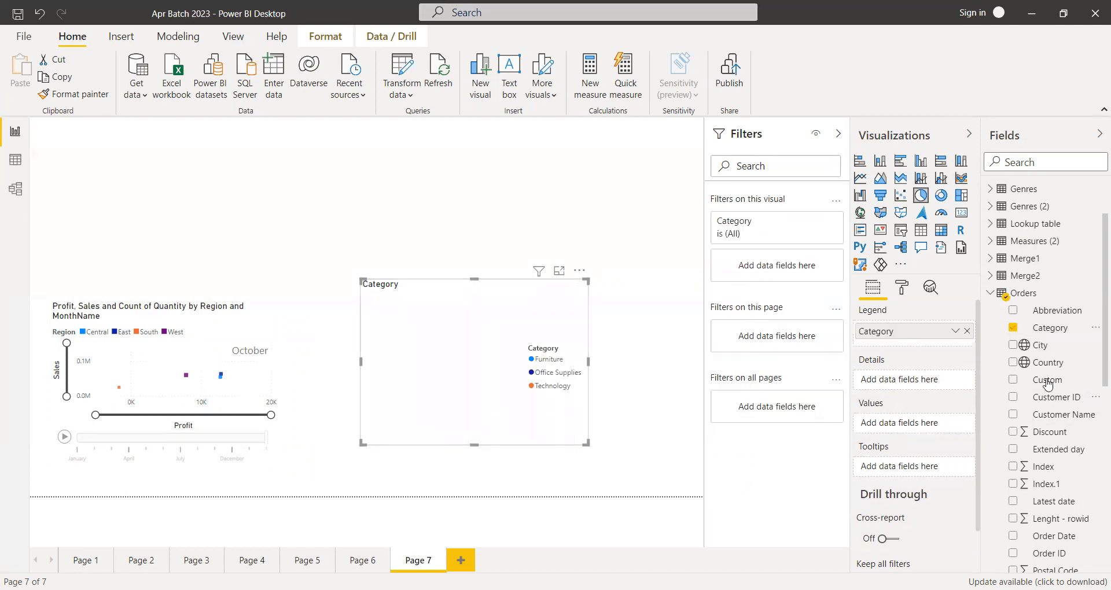
# Step: Select Column1 in the Measures (2) table and start a new measure in that table
pyautogui.scroll(-4, 1035, 445)
pyautogui.scroll(5, 1007, 376)
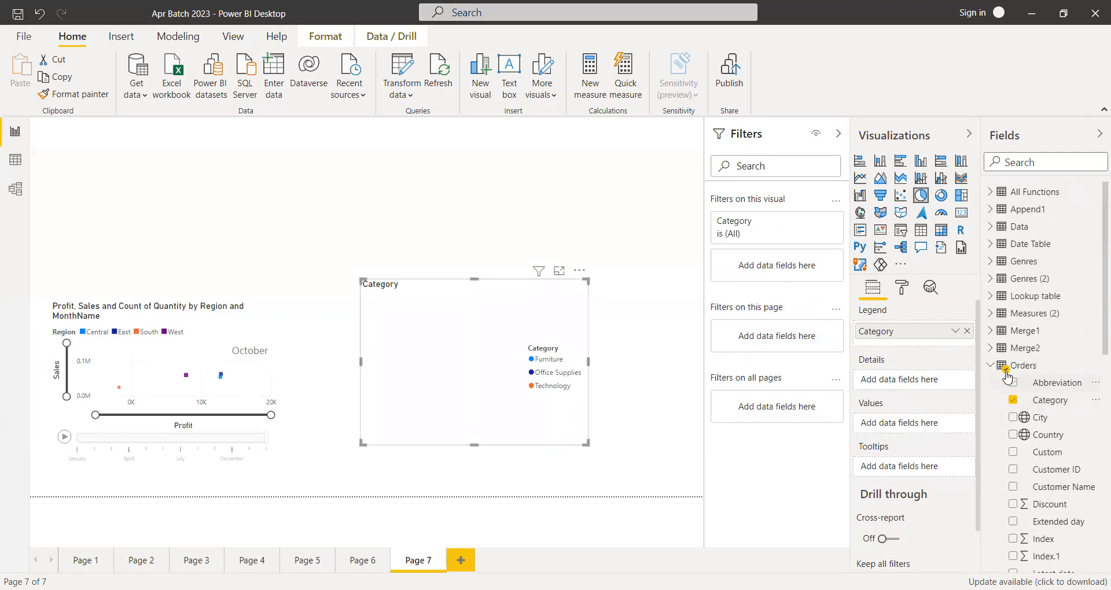
pyautogui.click(990, 366)
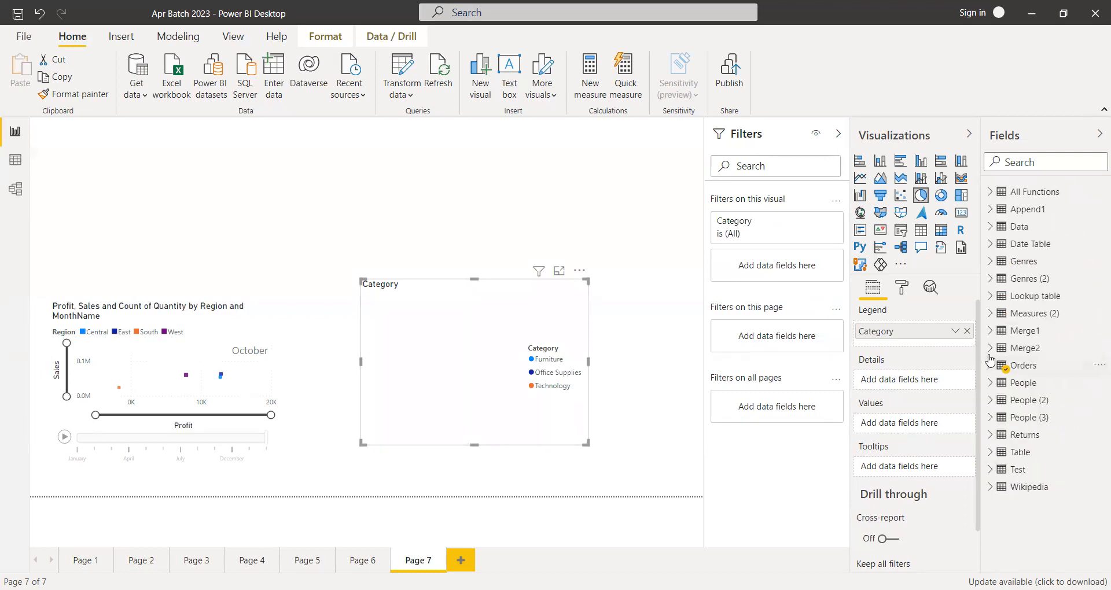
pyautogui.click(989, 315)
pyautogui.click(1047, 330)
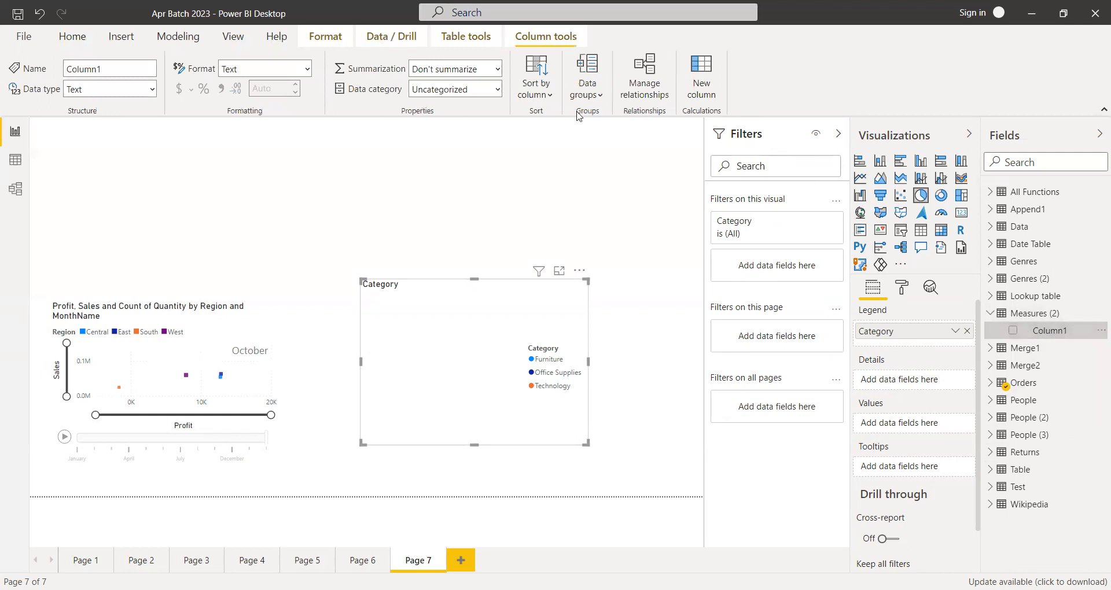
pyautogui.click(72, 39)
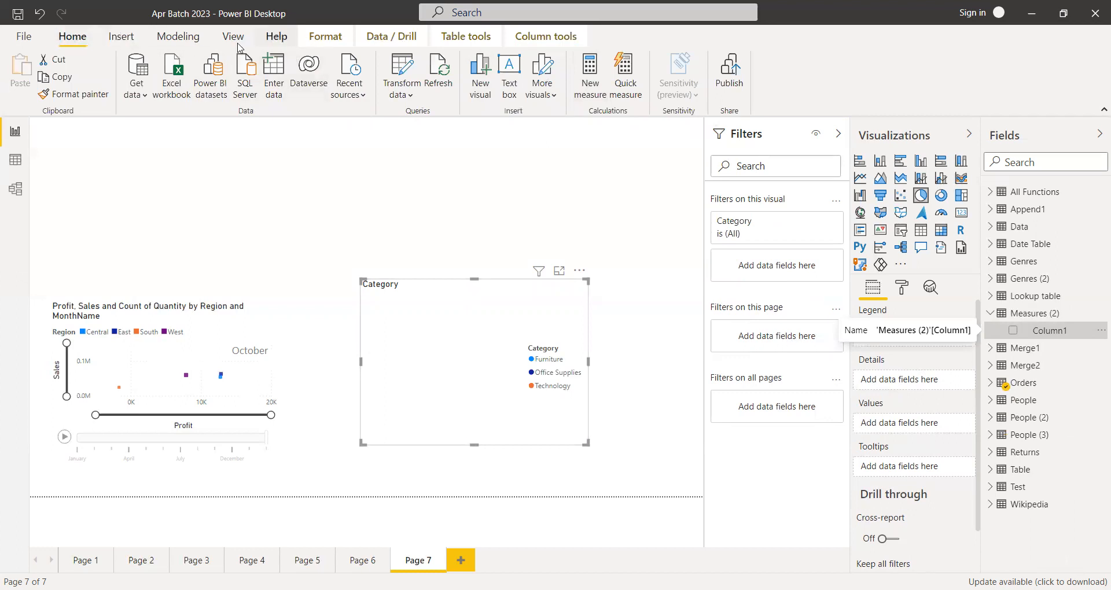
pyautogui.click(198, 45)
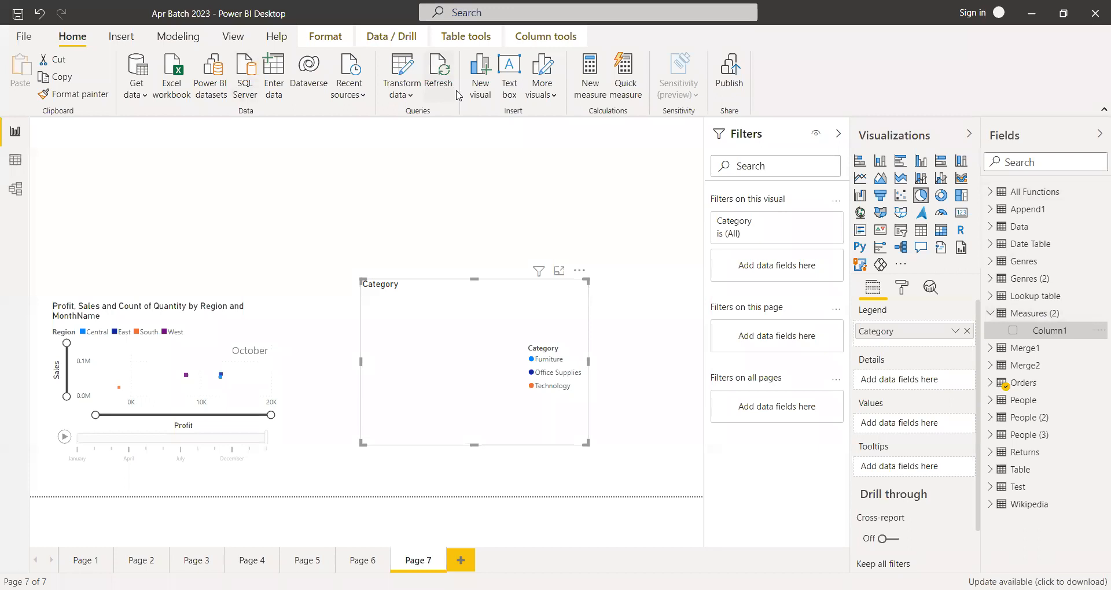
pyautogui.click(121, 37)
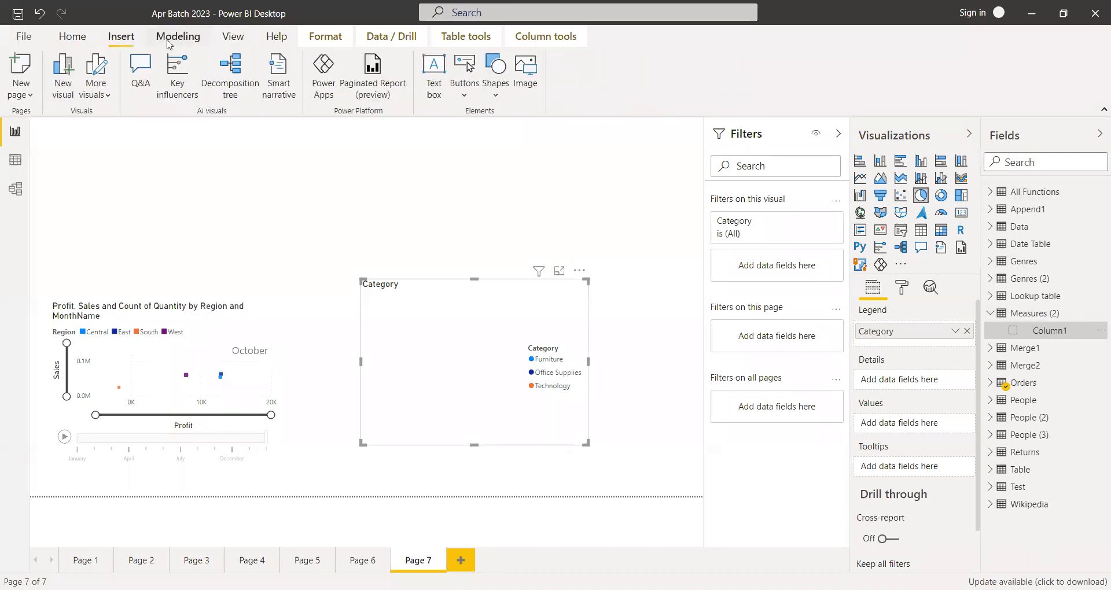
pyautogui.click(169, 42)
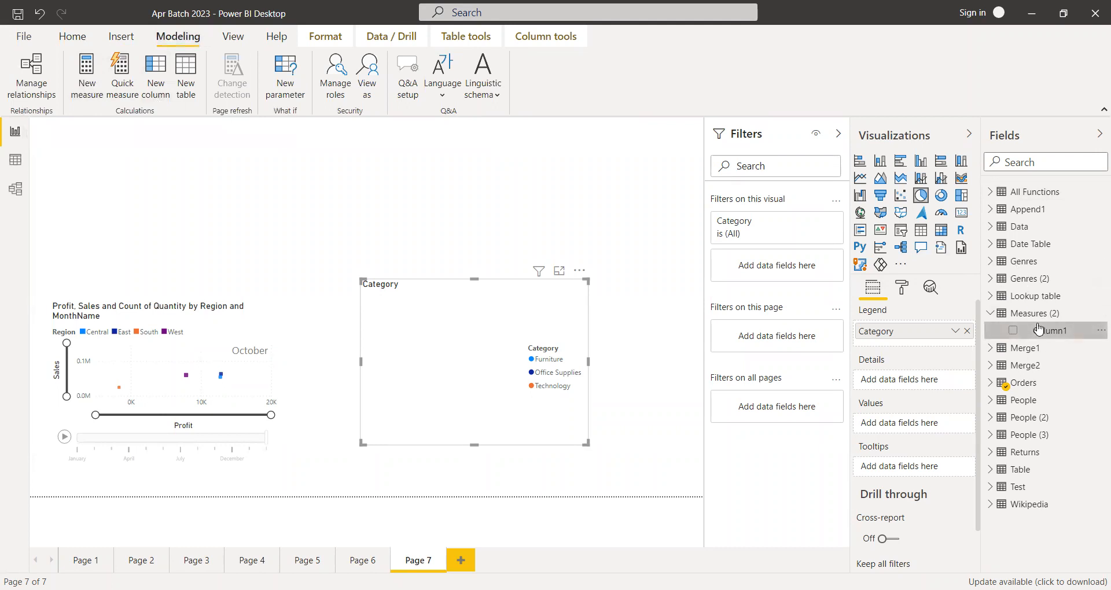
pyautogui.click(74, 39)
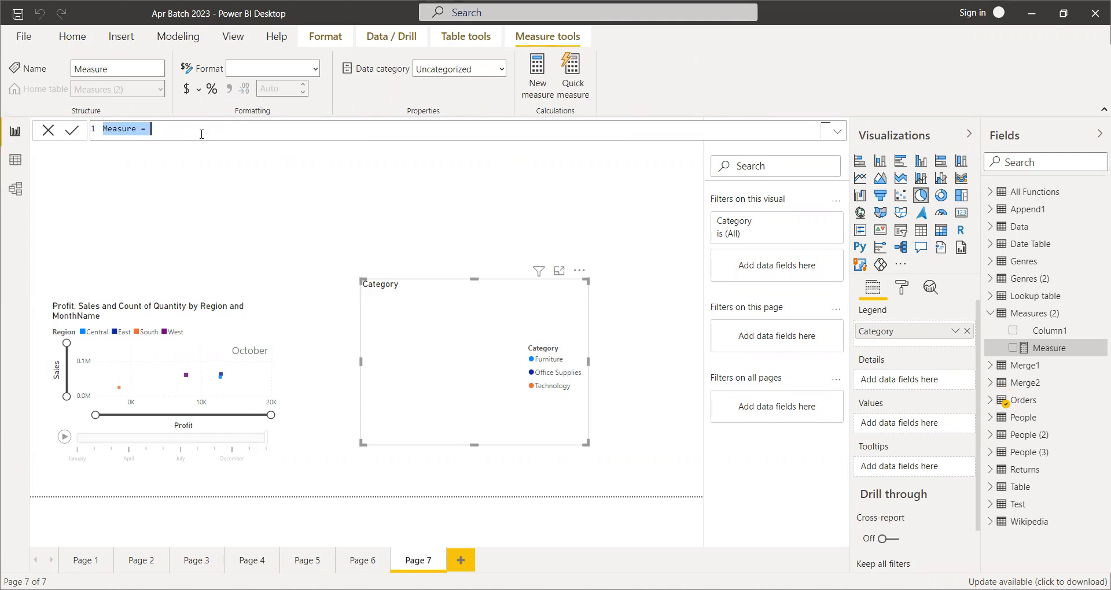
# Step: Name the new measure Total Sales in its formula
pyautogui.write('total Sa')
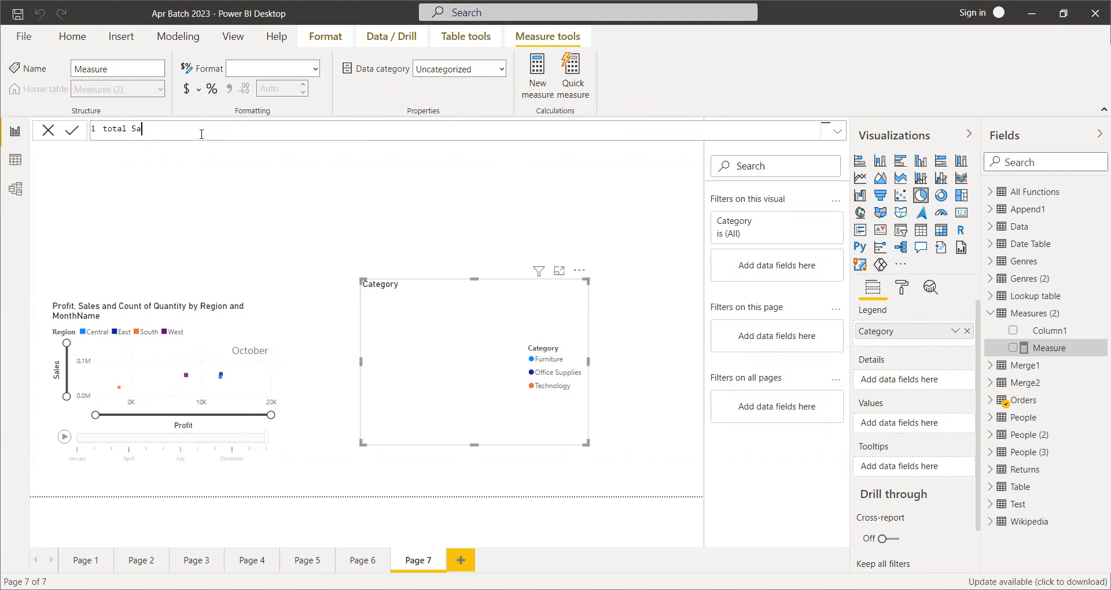
pyautogui.press('BackSpace')
pyautogui.press('BackSpace')
pyautogui.press('BackSpace')
pyautogui.press('BackSpace')
pyautogui.press('BackSpace')
pyautogui.press('BackSpace')
pyautogui.press('BackSpace')
pyautogui.write('Total Sa')
pyautogui.write('les =')
# Step: Define Total Sales as SUM(Orders[Sales]) and commit the measure
pyautogui.write(' calc')
pyautogui.press('BackSpace')
pyautogui.press('BackSpace')
pyautogui.press('BackSpace')
pyautogui.press('BackSpace')
pyautogui.write('su')
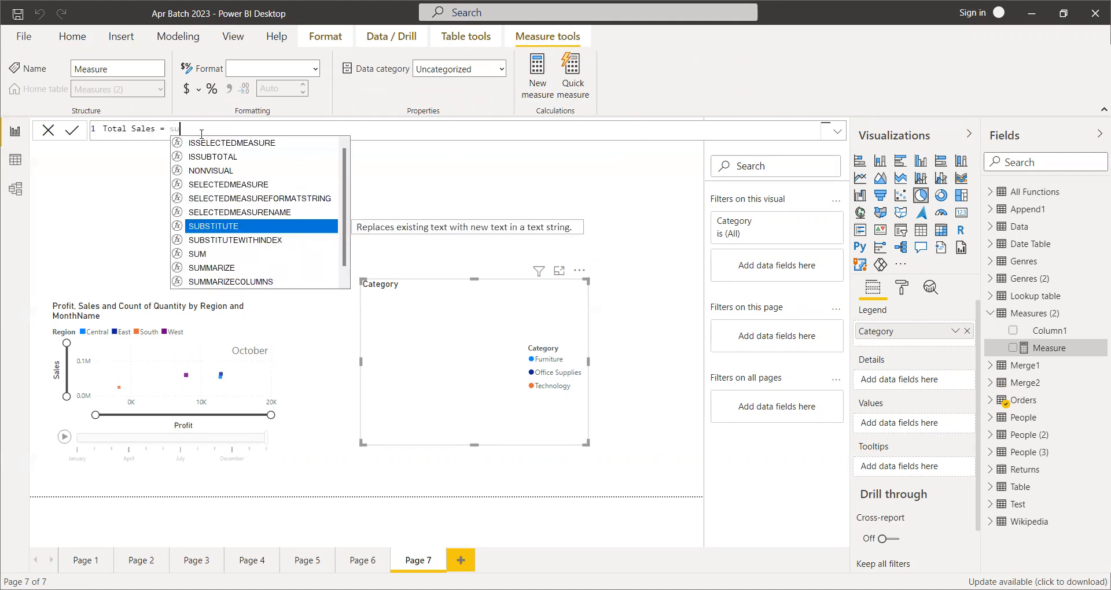
pyautogui.write('m(')
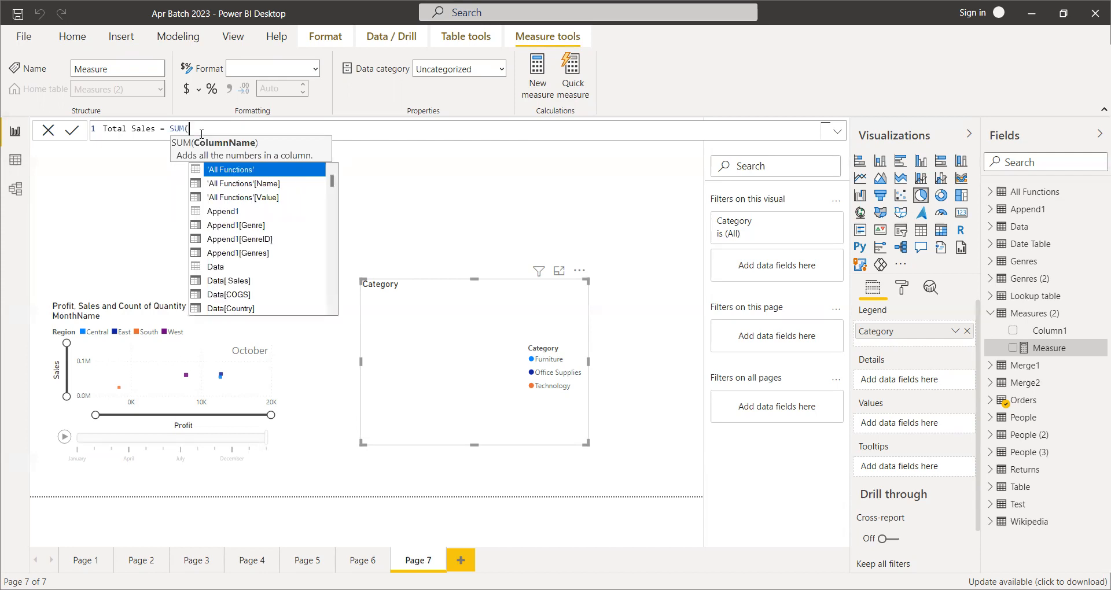
pyautogui.write('Sales')
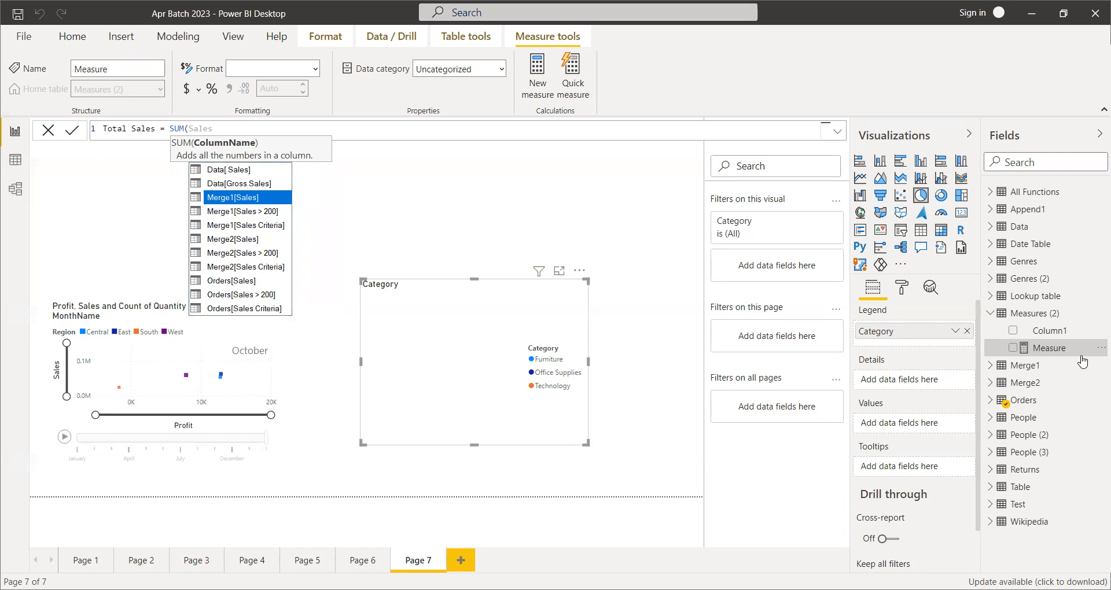
pyautogui.click(237, 282)
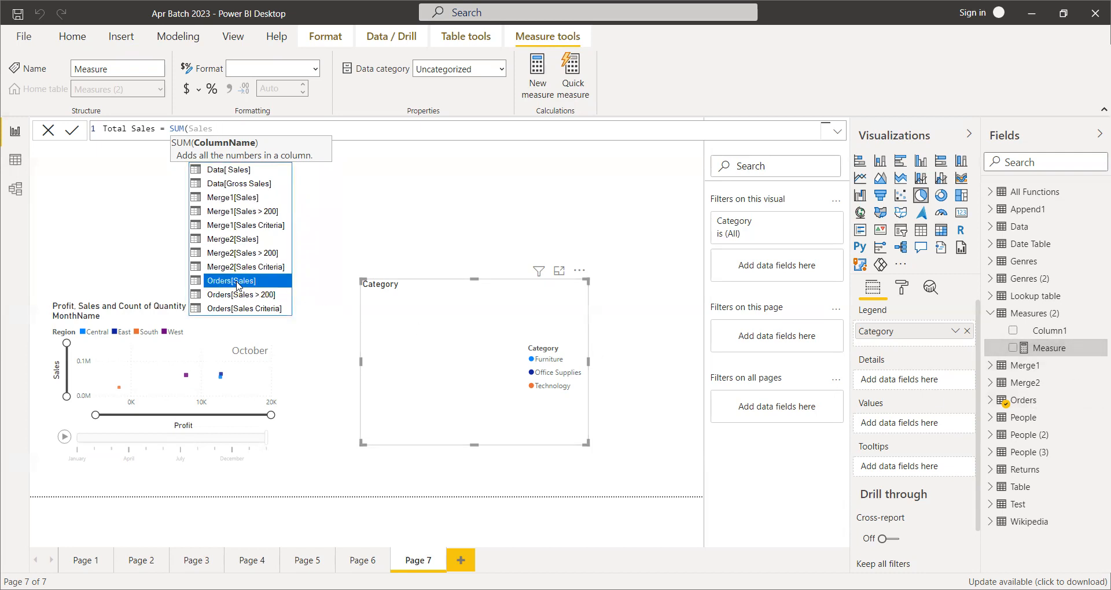
pyautogui.doubleClick(237, 281)
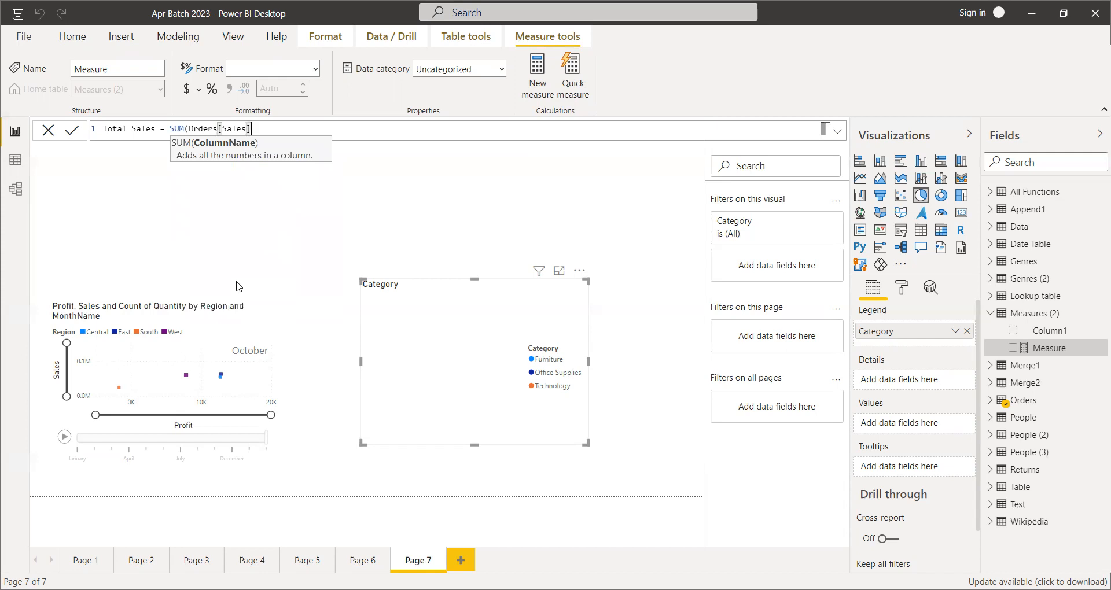
pyautogui.write(')')
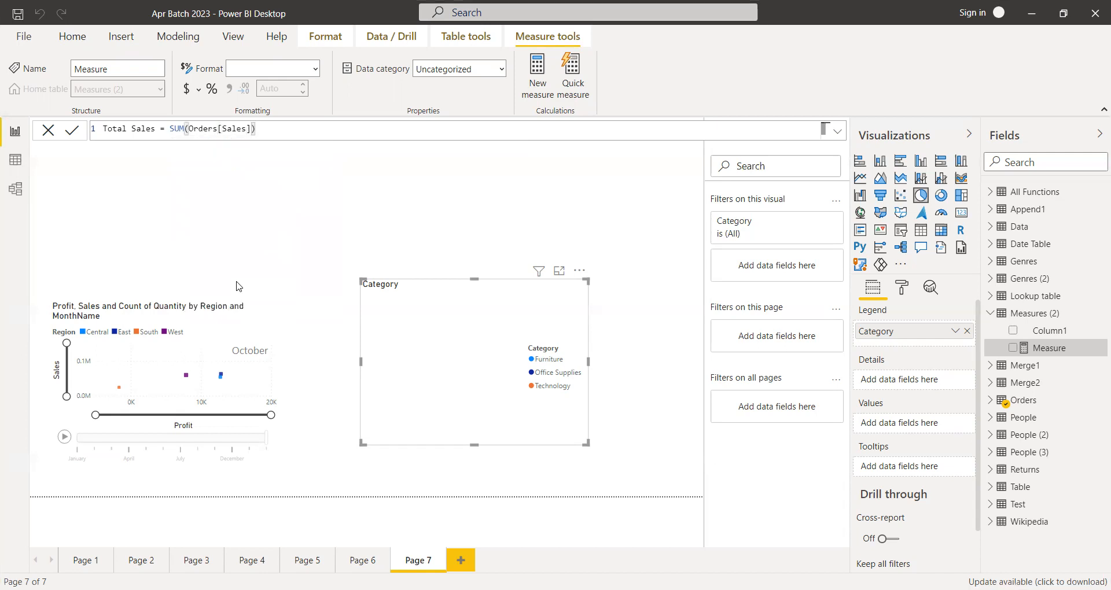
pyautogui.press('Return')
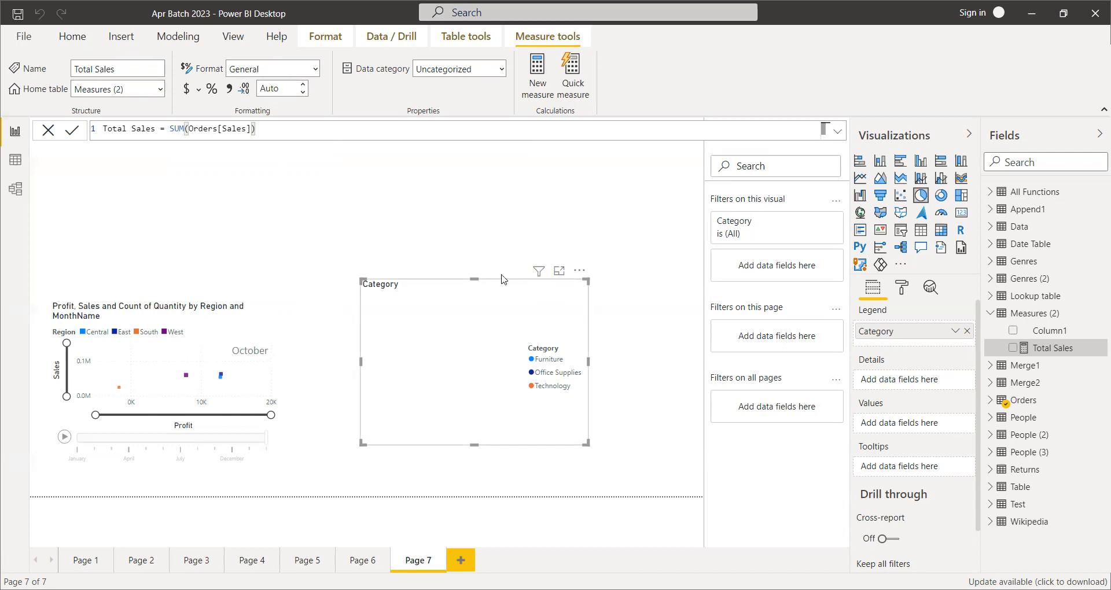
# Step: Use the Total Sales measure as the pie chart's Values and move the chart to the upper part of Page 7
pyautogui.moveTo(1049, 354); pyautogui.dragTo(925, 428)
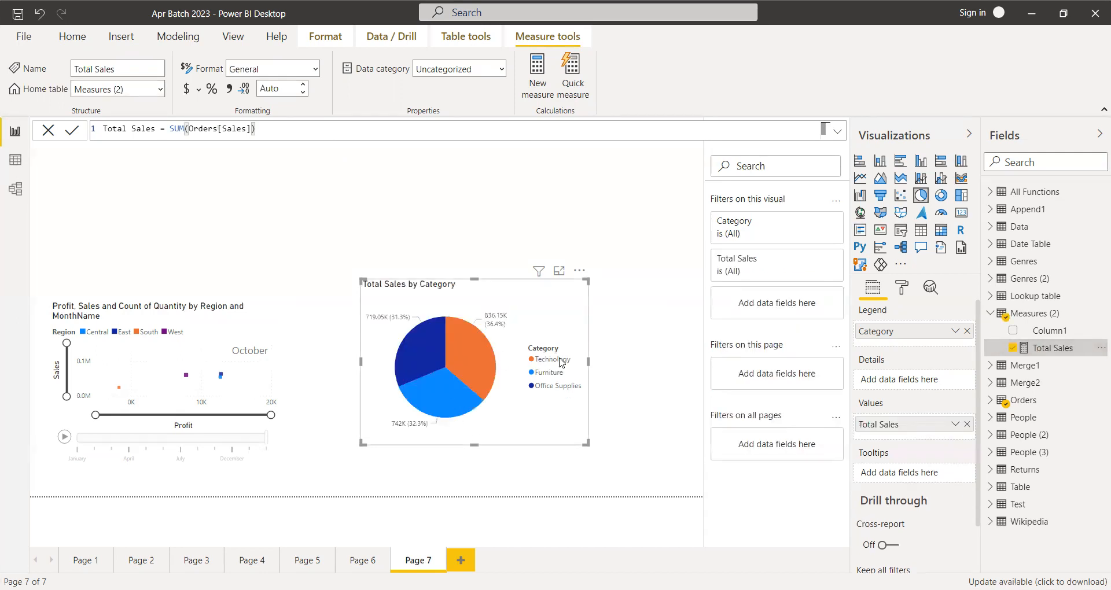
pyautogui.moveTo(550, 413); pyautogui.dragTo(508, 281)
pyautogui.click(48, 132)
# Step: Add a second, empty pie chart and place it directly below the Total Sales by Category chart
pyautogui.click(654, 372)
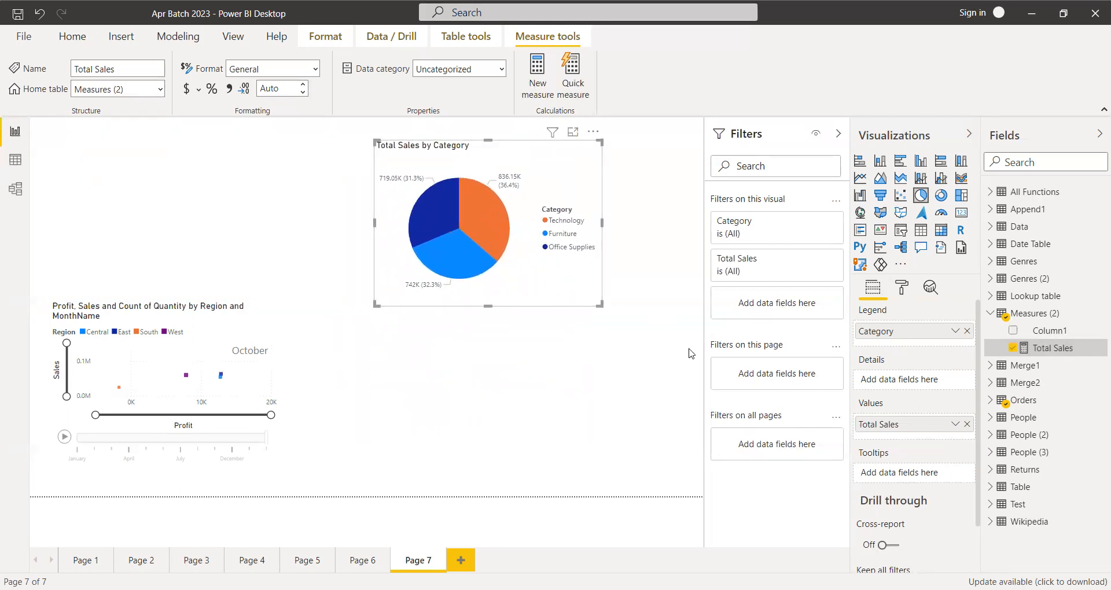
pyautogui.click(918, 198)
pyautogui.moveTo(169, 220); pyautogui.dragTo(519, 398)
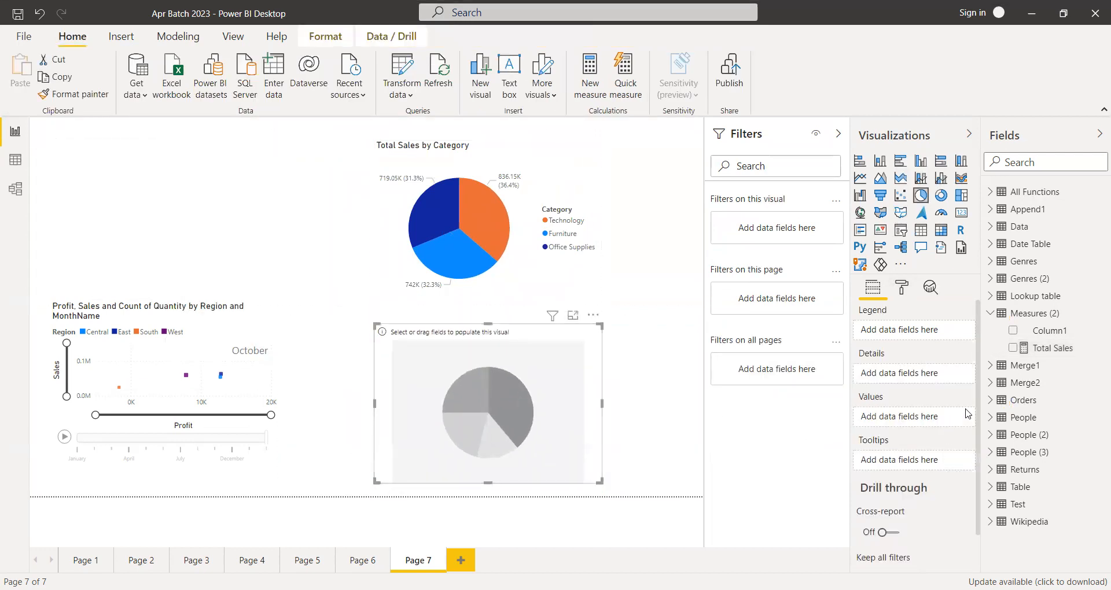
# Step: Fill the second pie chart with Category as Legend and Sales as Values, both from the Orders table
pyautogui.click(992, 315)
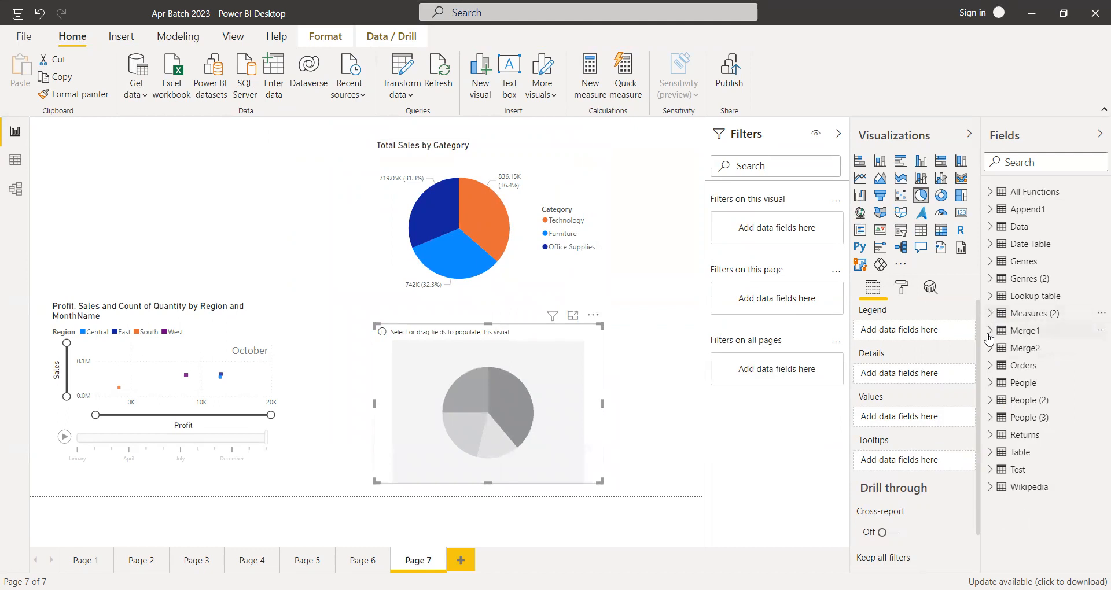
pyautogui.click(990, 366)
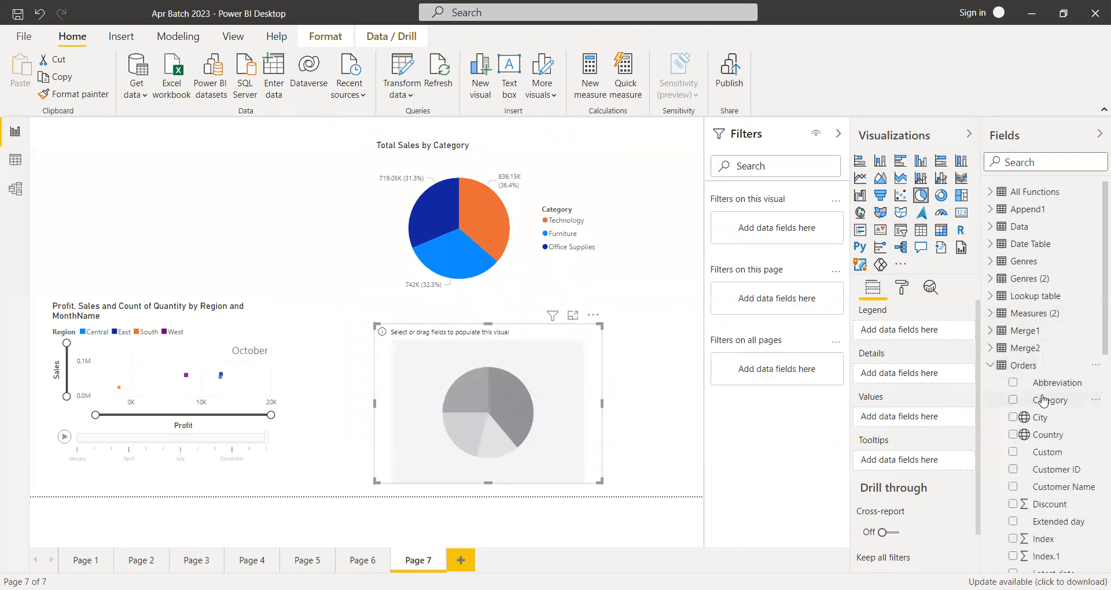
pyautogui.moveTo(1009, 392); pyautogui.dragTo(903, 332)
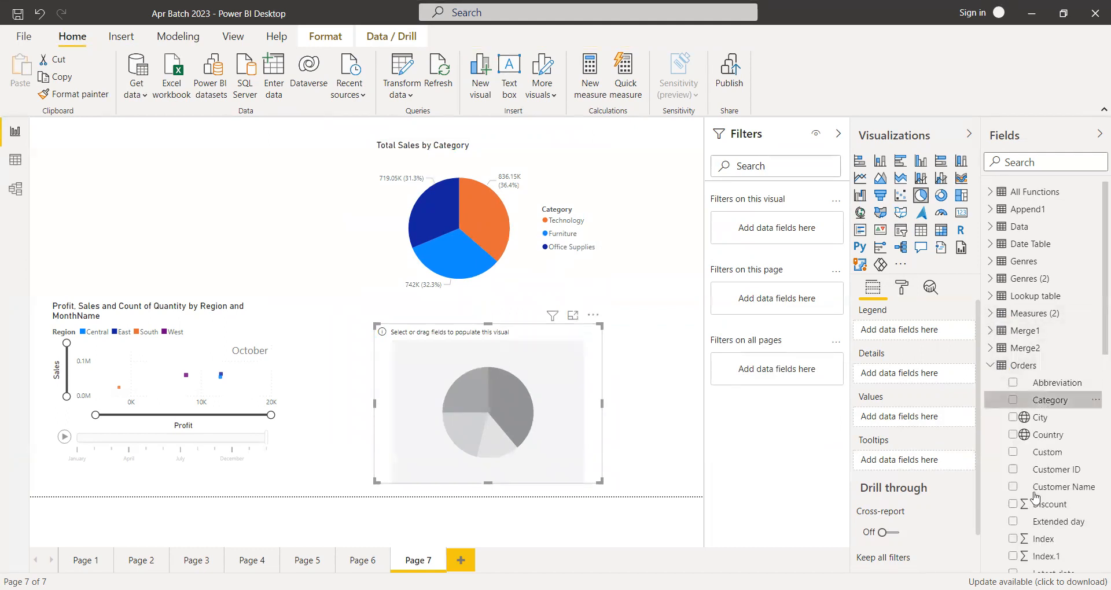
pyautogui.scroll(-10, 1042, 501)
pyautogui.moveTo(1051, 494); pyautogui.dragTo(919, 433)
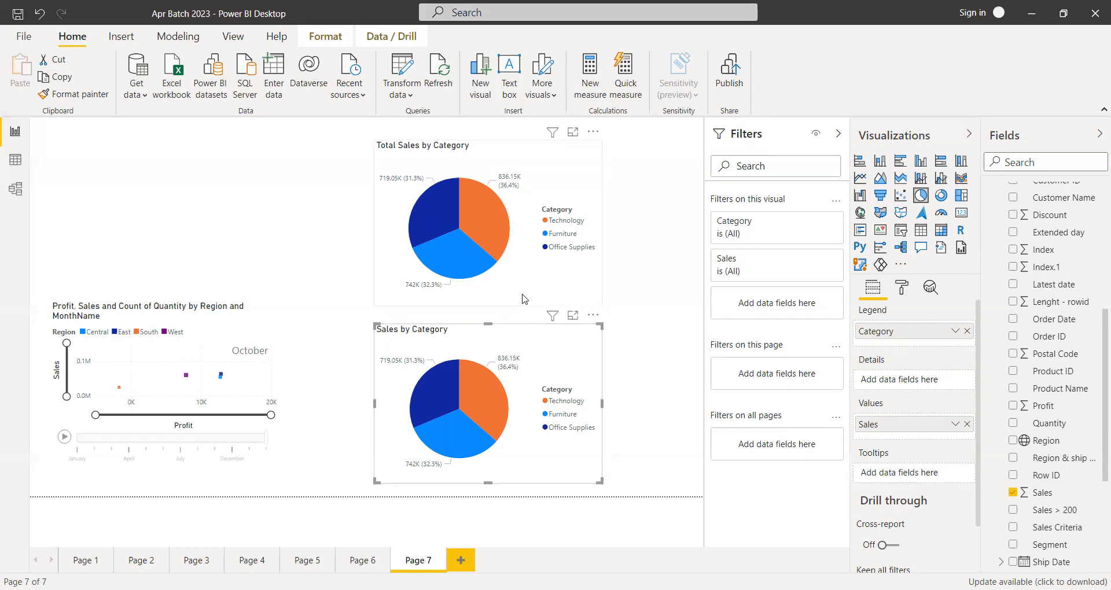
# Step: Compare the available field options for Sales in the lower pie chart with those for Total Sales in the upper one
pyautogui.click(628, 338)
pyautogui.click(581, 351)
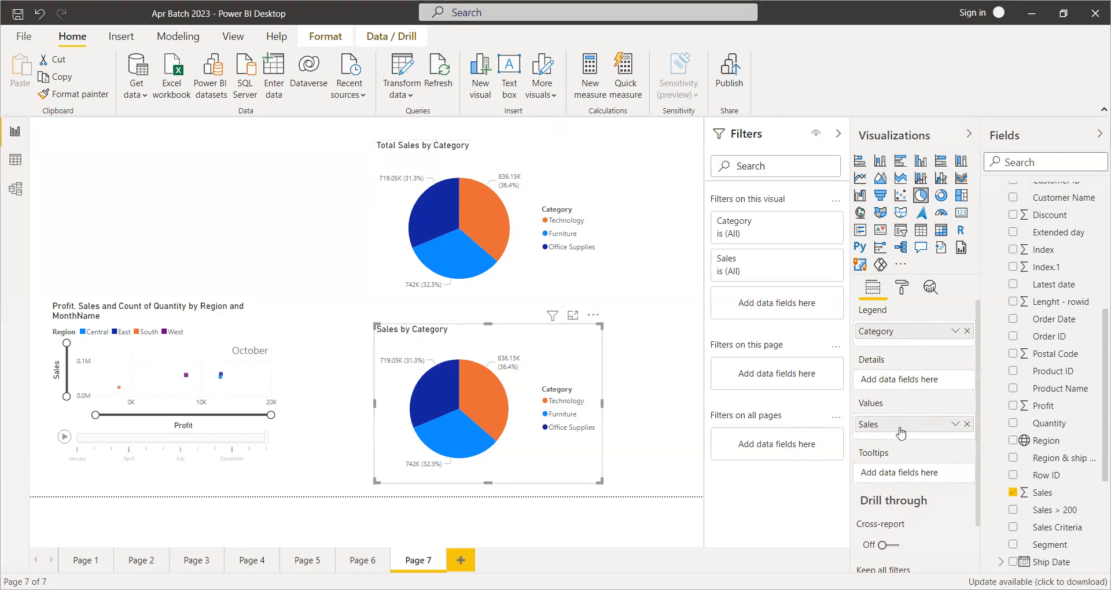
pyautogui.click(957, 426)
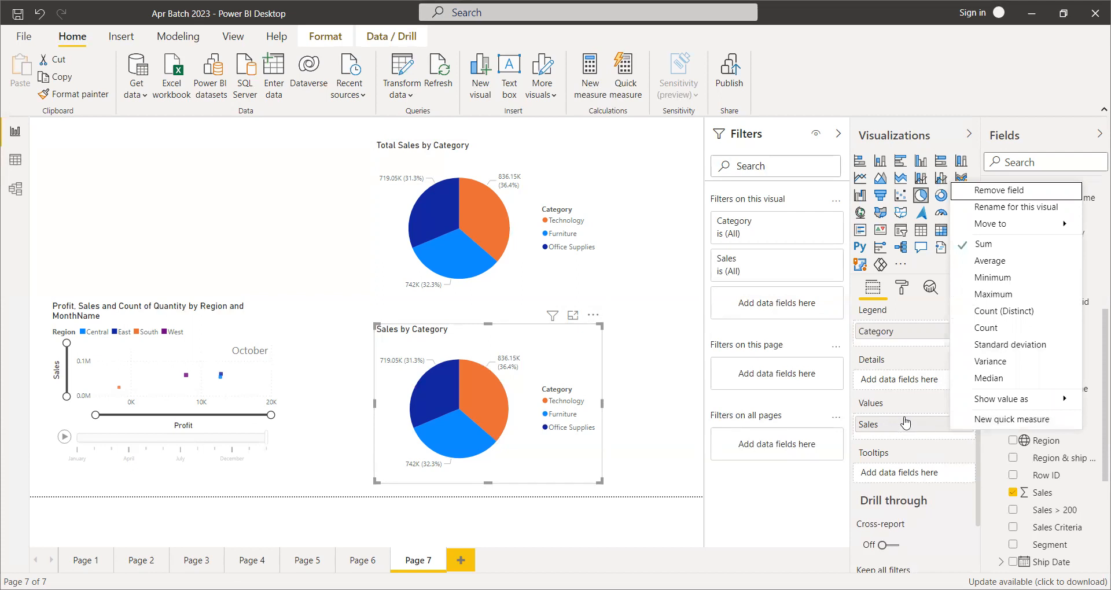
pyautogui.click(914, 455)
pyautogui.click(540, 277)
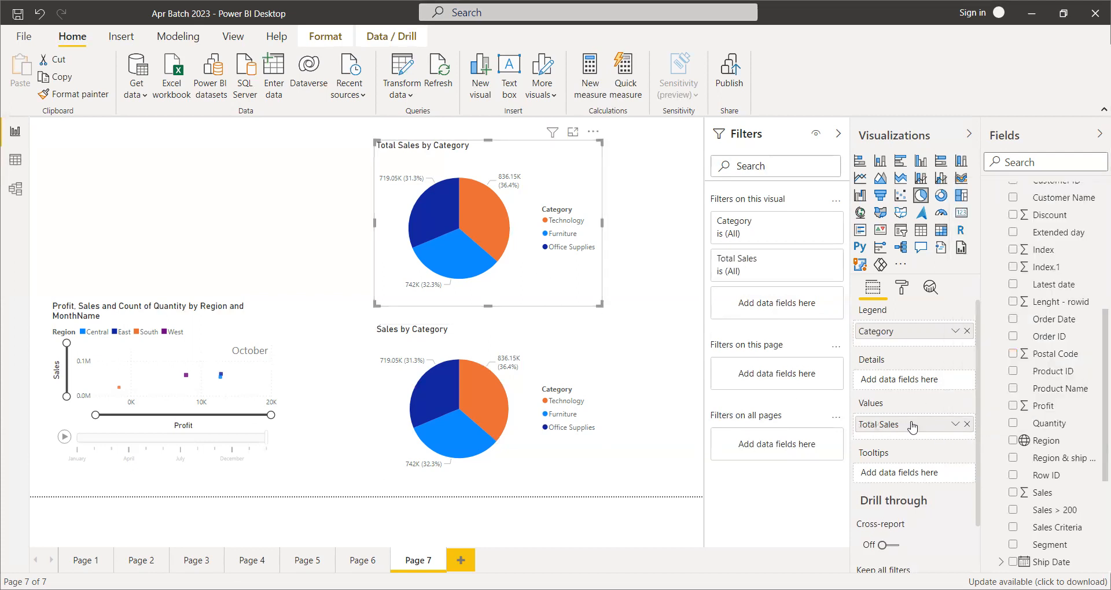
pyautogui.click(955, 426)
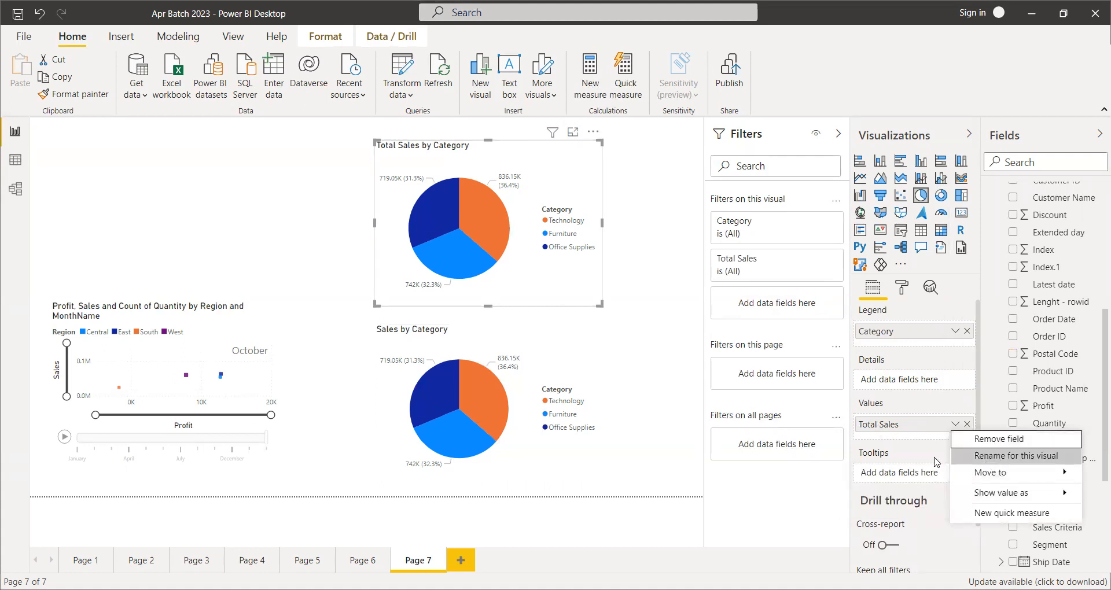
pyautogui.press('Escape')
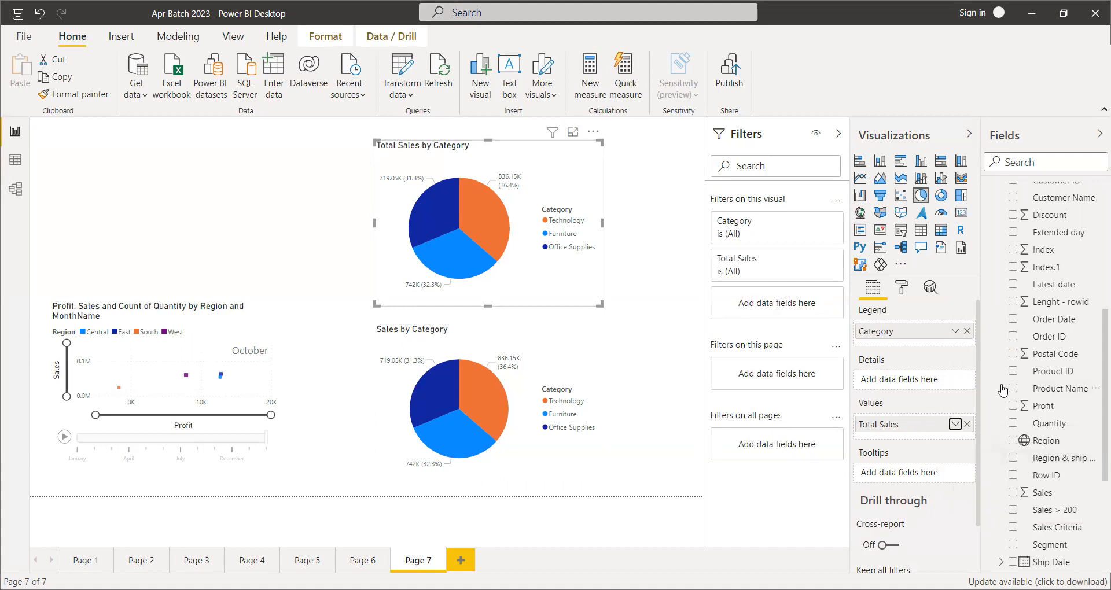
# Step: Show the formula of the Total Sales measure and list the fields of the Orders table beside it
pyautogui.scroll(5, 1008, 382)
pyautogui.click(991, 292)
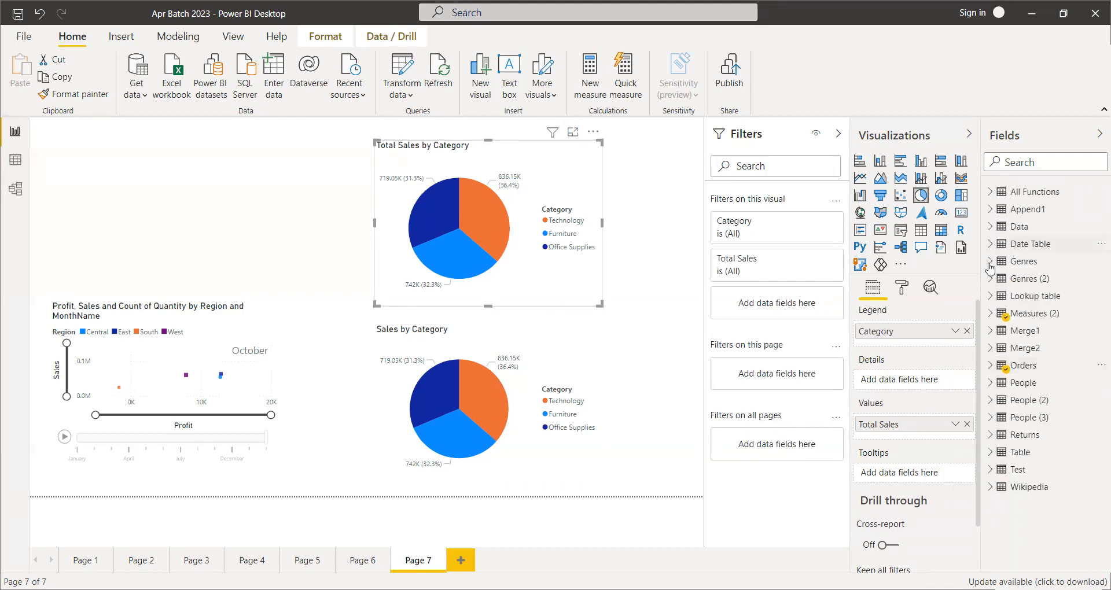
pyautogui.click(990, 313)
pyautogui.click(1048, 348)
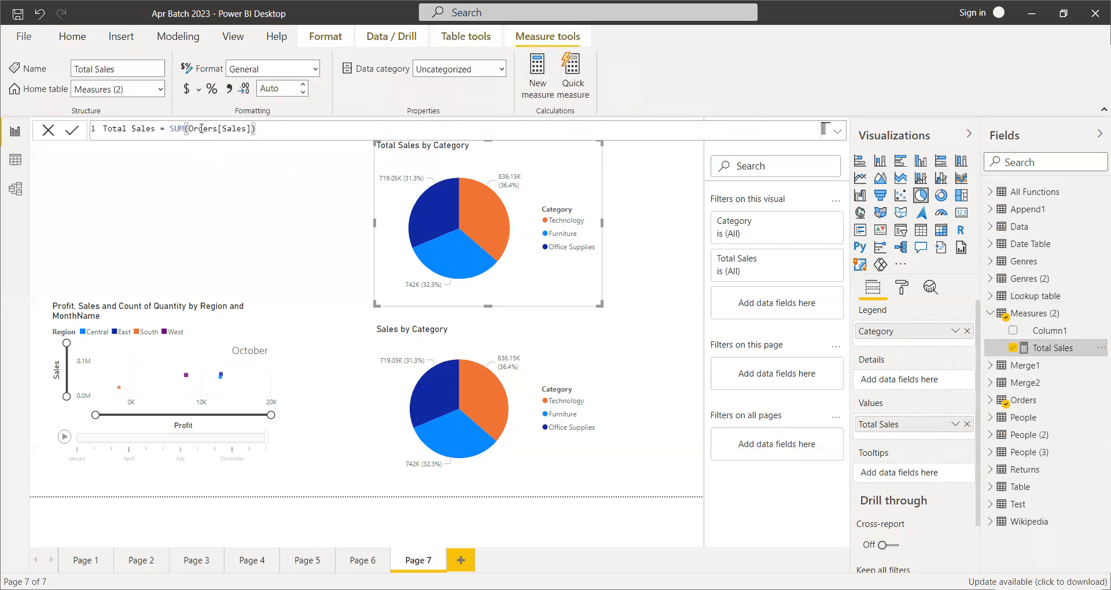
pyautogui.click(991, 314)
pyautogui.click(992, 366)
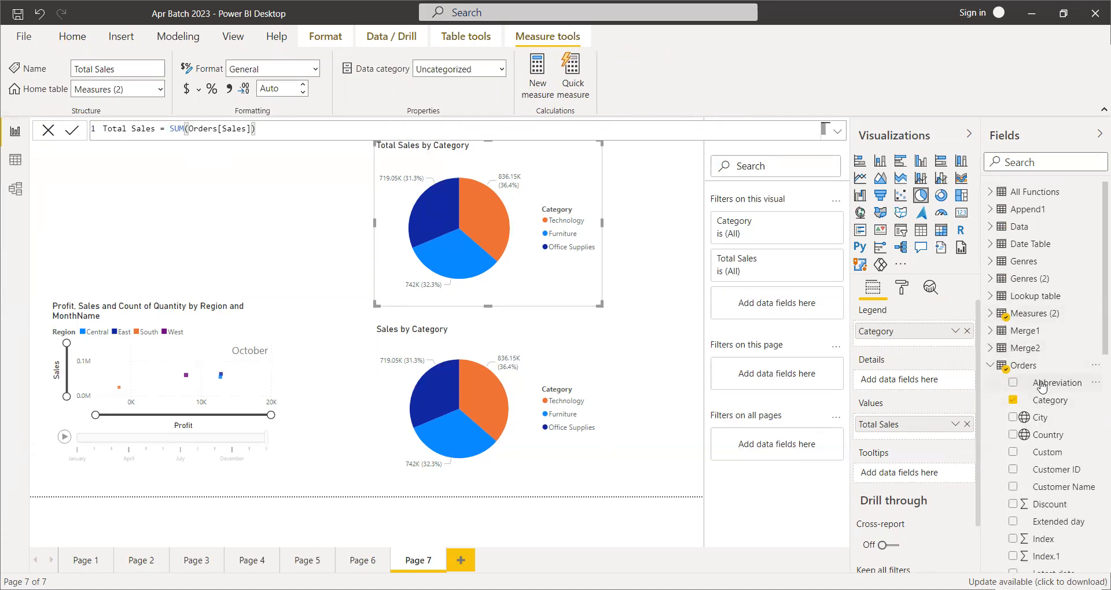
# Step: Highlight the Sales column and the Orders table reference in the Total Sales formula, leaving the formula as it is
pyautogui.doubleClick(232, 129)
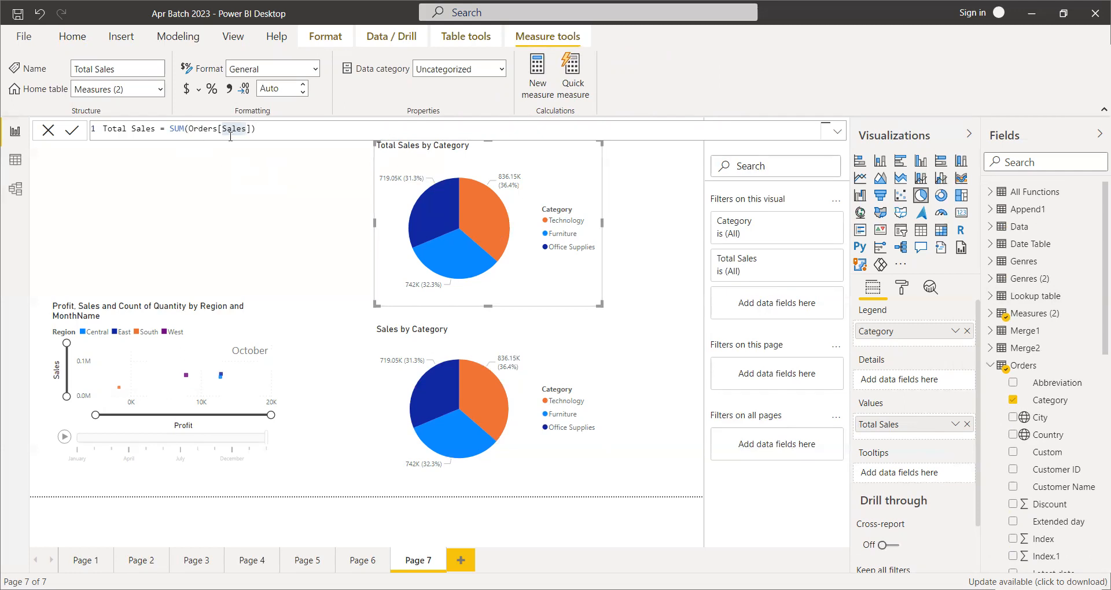
pyautogui.doubleClick(194, 127)
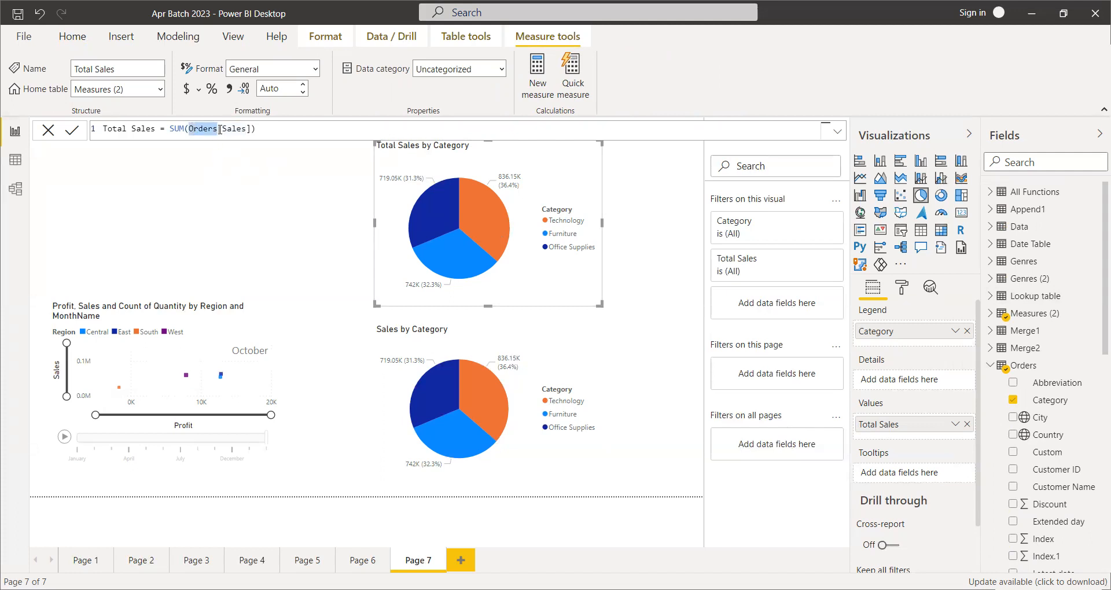
pyautogui.press('Left')
pyautogui.press('Left')
pyautogui.press('Left')
pyautogui.click(258, 129)
pyautogui.click(993, 367)
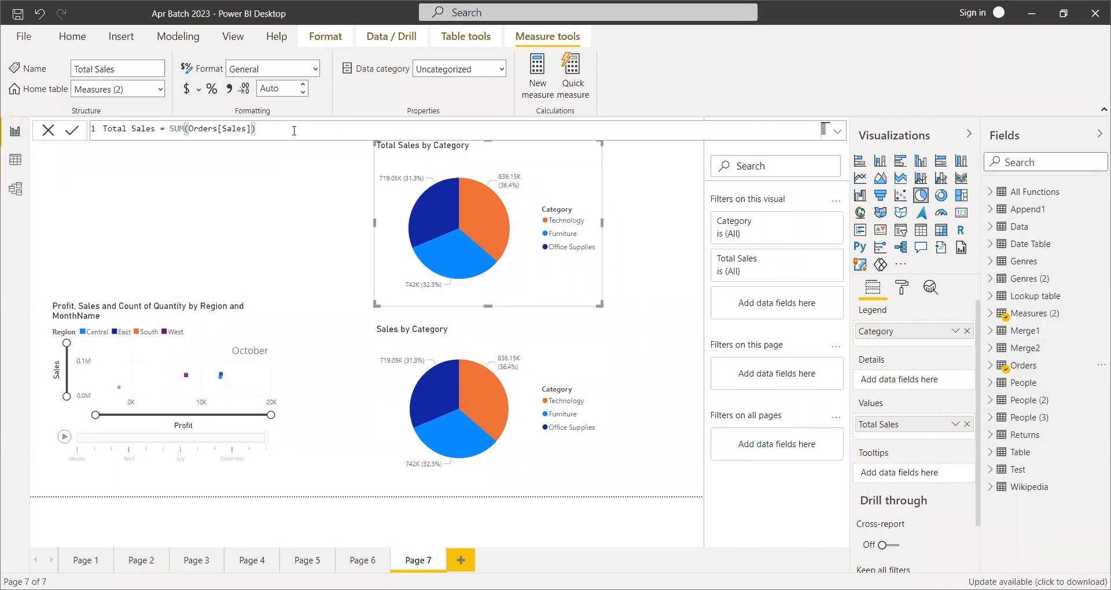
# Step: Go over the SUM function, table and column in the Total Sales formula again, and locate Sales among the Orders fields
pyautogui.doubleClick(207, 128)
pyautogui.doubleClick(227, 129)
pyautogui.click(266, 133)
pyautogui.doubleClick(231, 128)
pyautogui.doubleClick(203, 129)
pyautogui.doubleClick(233, 129)
pyautogui.click(266, 136)
pyautogui.doubleClick(178, 128)
pyautogui.click(266, 130)
pyautogui.tripleClick(209, 128)
pyautogui.doubleClick(231, 128)
pyautogui.doubleClick(207, 129)
pyautogui.click(272, 133)
pyautogui.click(992, 367)
pyautogui.scroll(-7, 1038, 401)
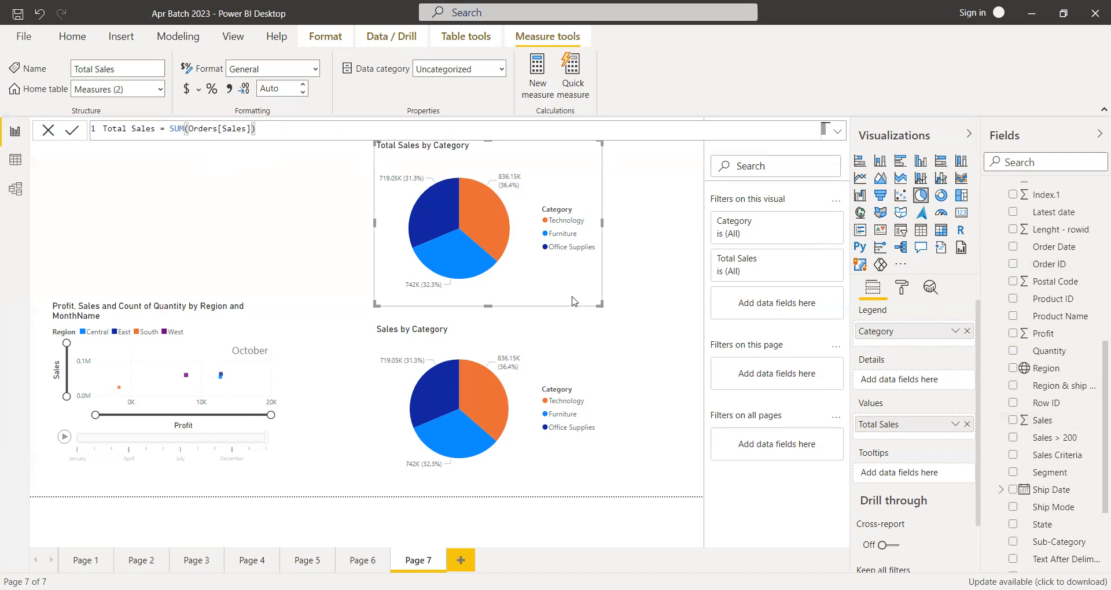
# Step: Remove Category from the legend of the lower Sales by Category pie chart
pyautogui.click(570, 319)
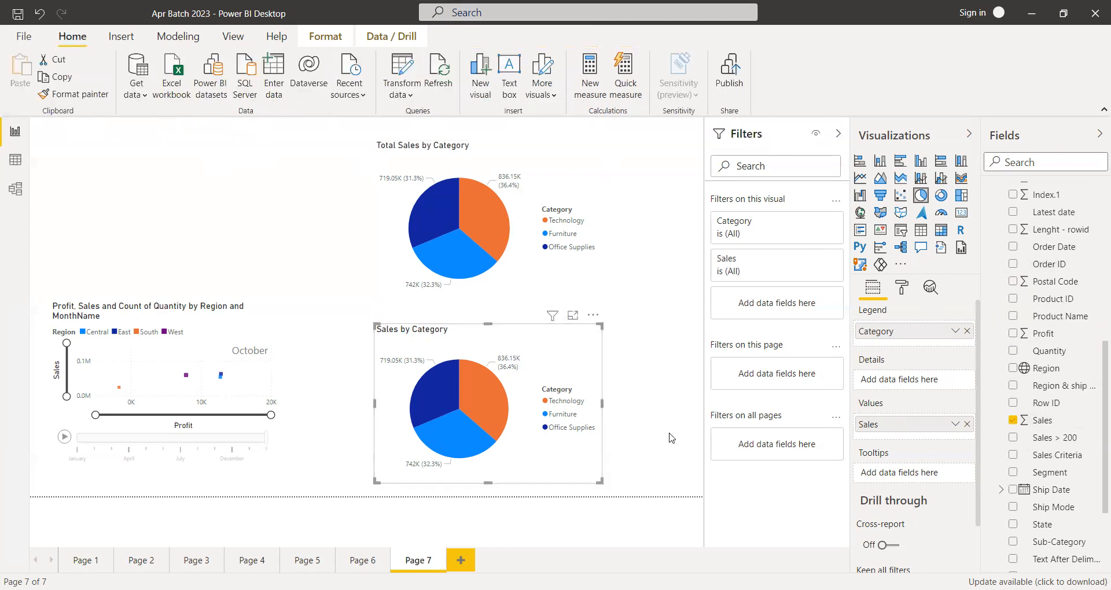
pyautogui.scroll(7, 1008, 347)
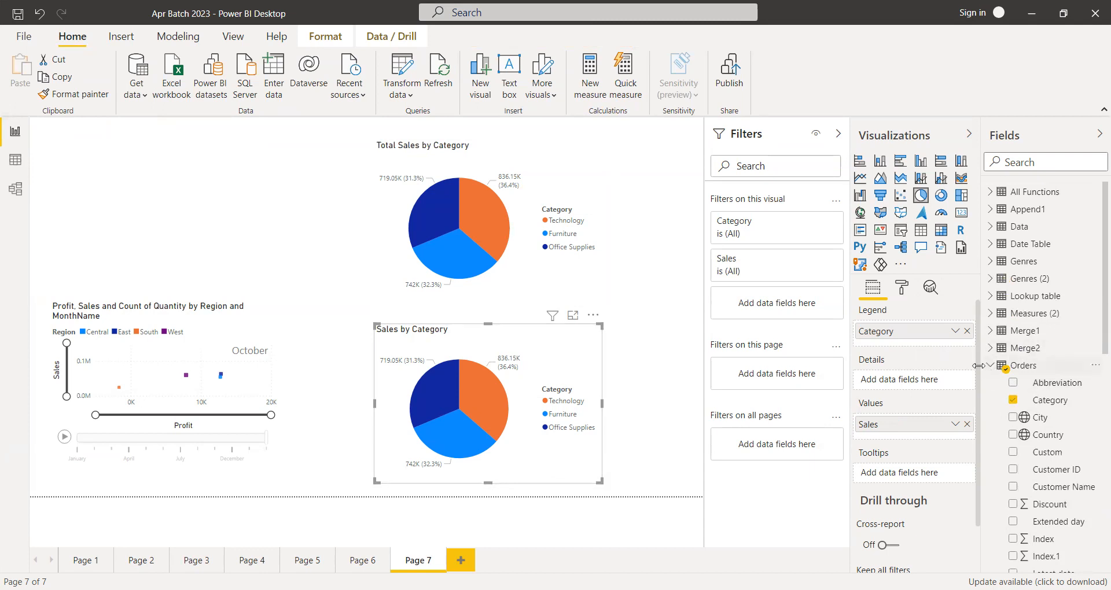
pyautogui.click(966, 331)
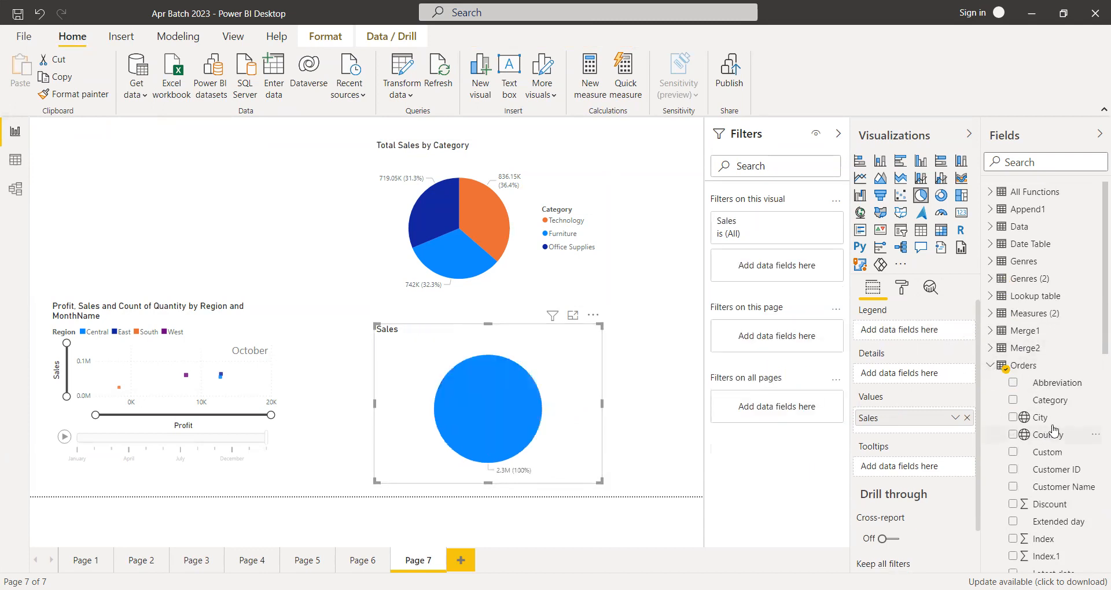
# Step: Set Year from the Data table as the legend of the lower Sales pie chart and examine the resulting split
pyautogui.scroll(-5, 1070, 441)
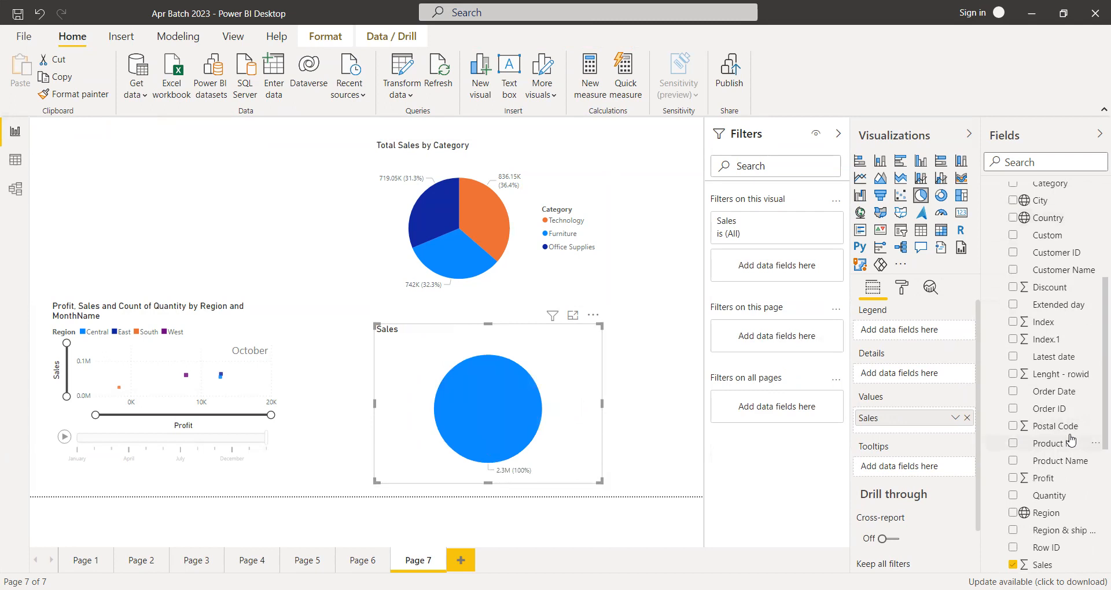
pyautogui.scroll(5, 1071, 441)
pyautogui.click(991, 365)
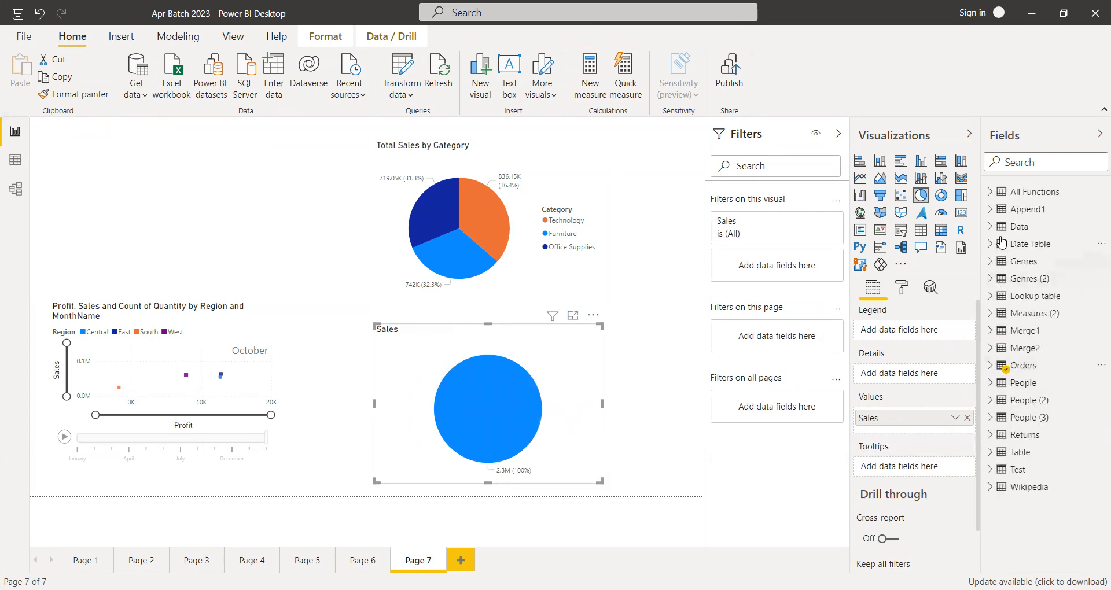
pyautogui.click(992, 228)
pyautogui.scroll(-3, 1069, 464)
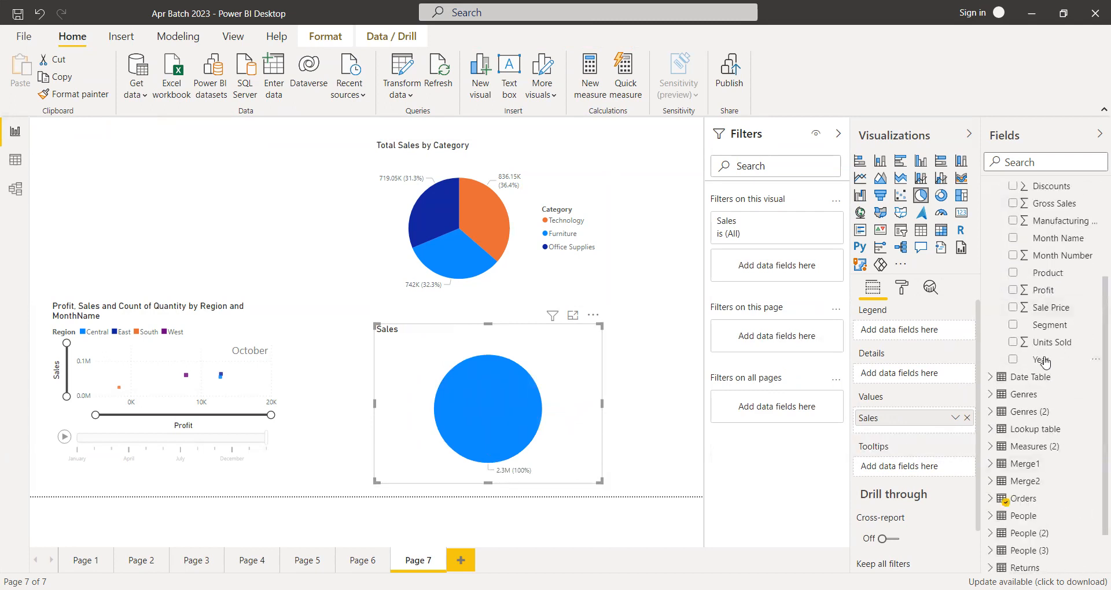
pyautogui.moveTo(1045, 364); pyautogui.dragTo(926, 336)
pyautogui.moveTo(463, 415)
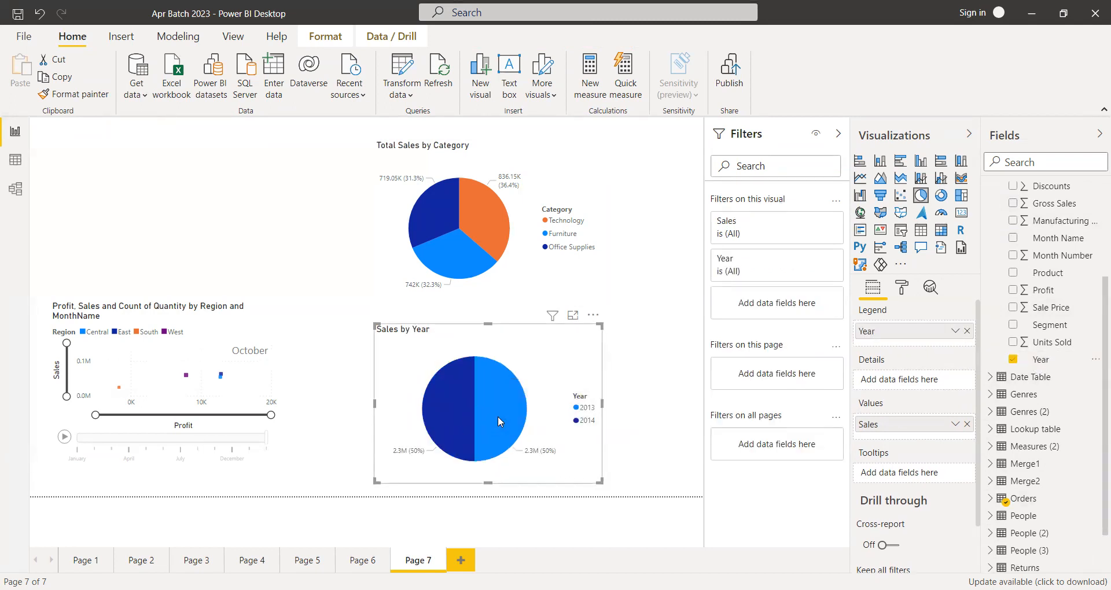
# Step: Replace the lower pie chart's legend field with Year from the Date Table
pyautogui.scroll(3, 1059, 316)
pyautogui.scroll(-4, 1033, 369)
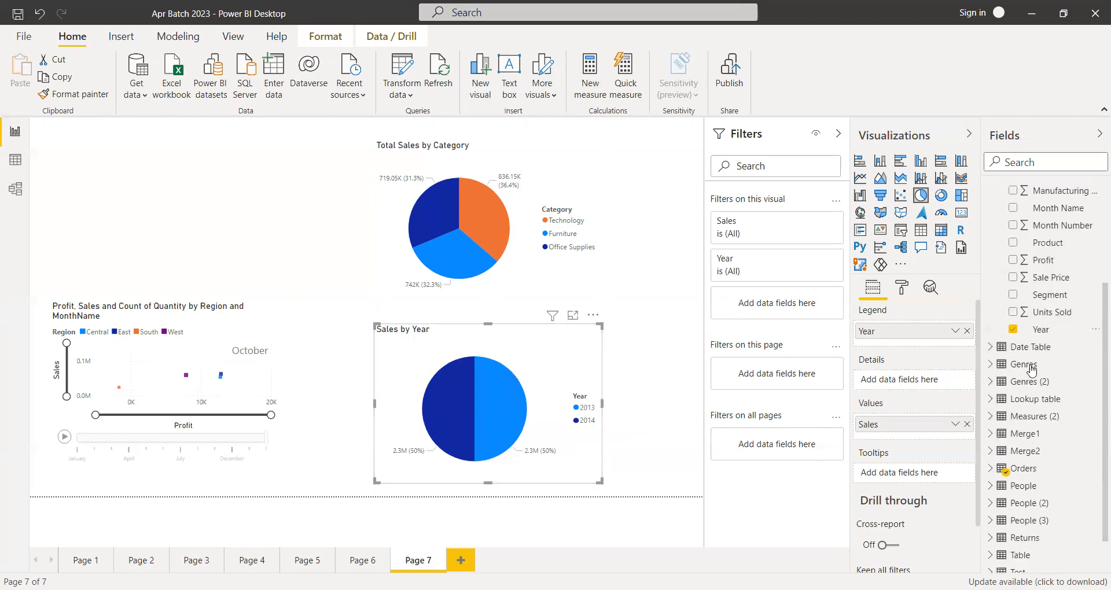
pyautogui.click(1014, 304)
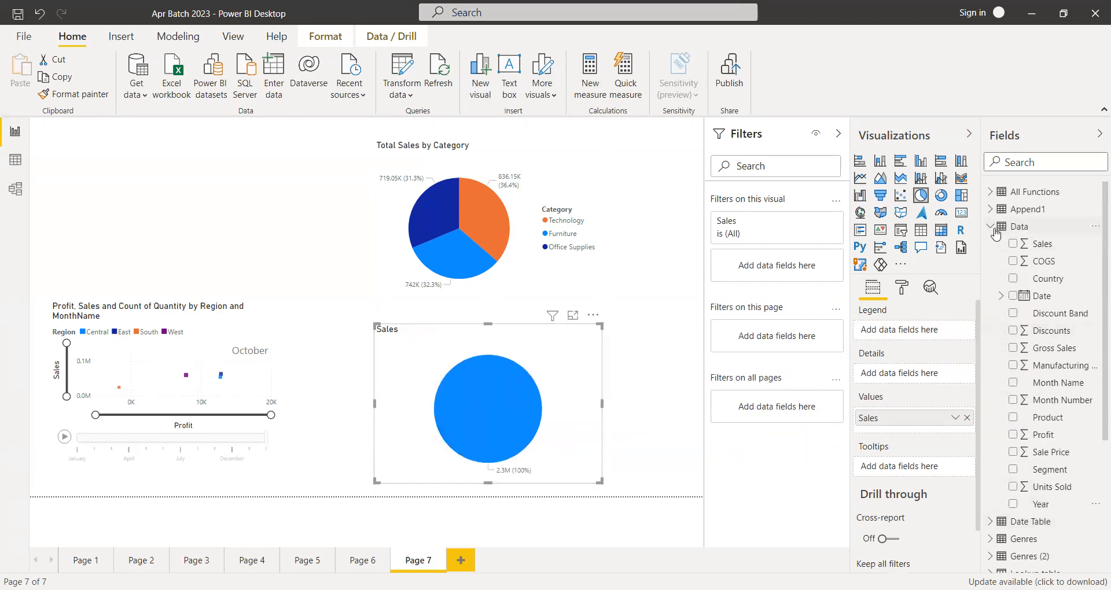
pyautogui.click(990, 226)
pyautogui.click(990, 244)
pyautogui.scroll(-5, 1056, 492)
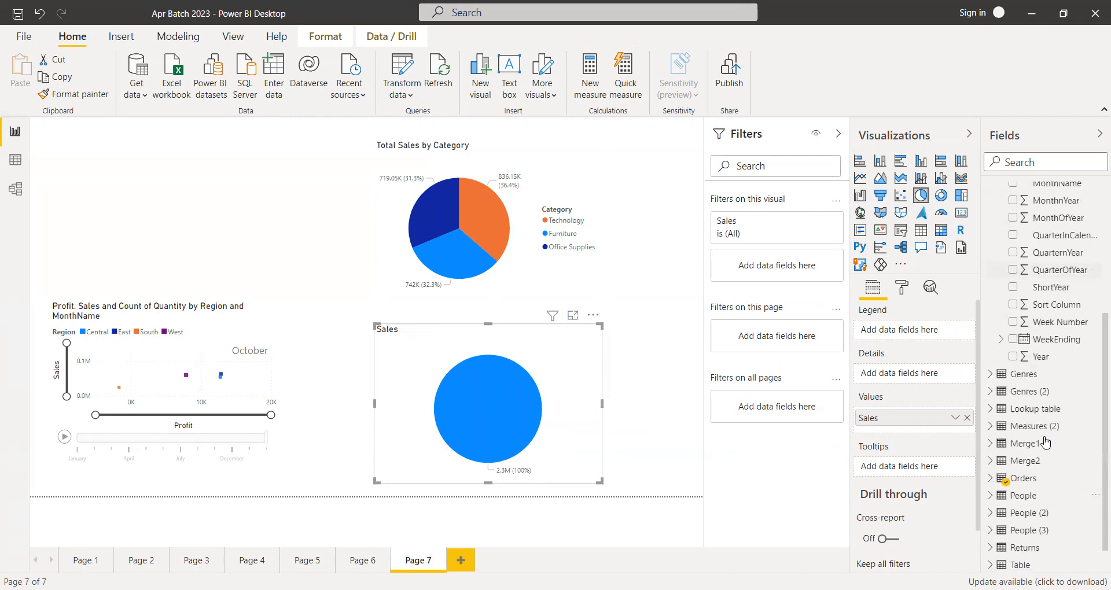
pyautogui.moveTo(1045, 364); pyautogui.dragTo(900, 336)
pyautogui.moveTo(538, 433); pyautogui.dragTo(483, 403)
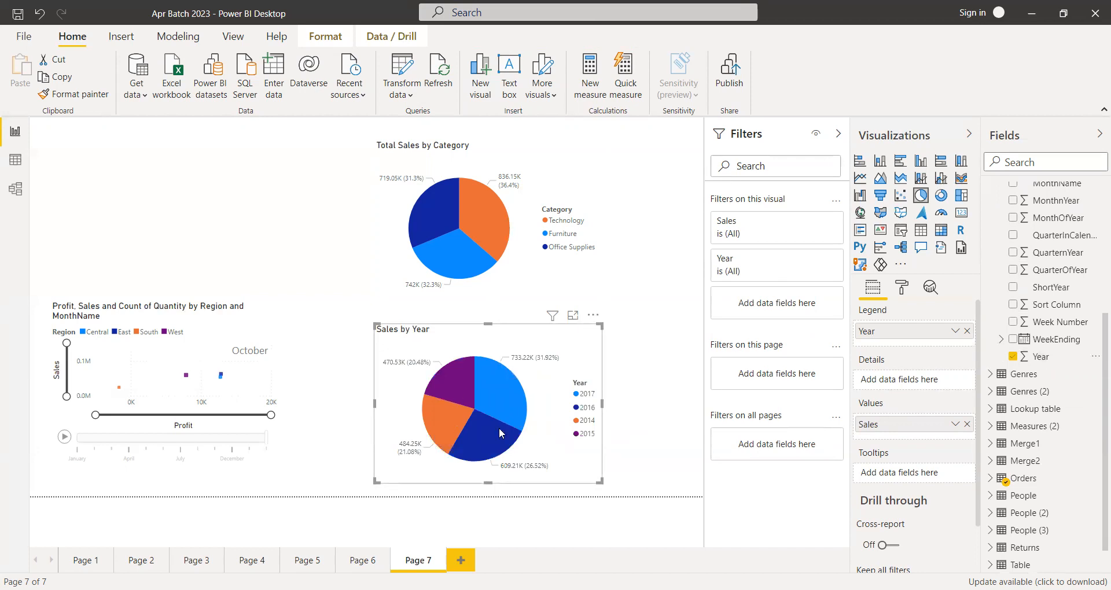
# Step: Move the Sales by Year pie chart above the scatter chart and place a copy of it below the Total Sales by Category chart
pyautogui.moveTo(577, 403); pyautogui.dragTo(273, 213)
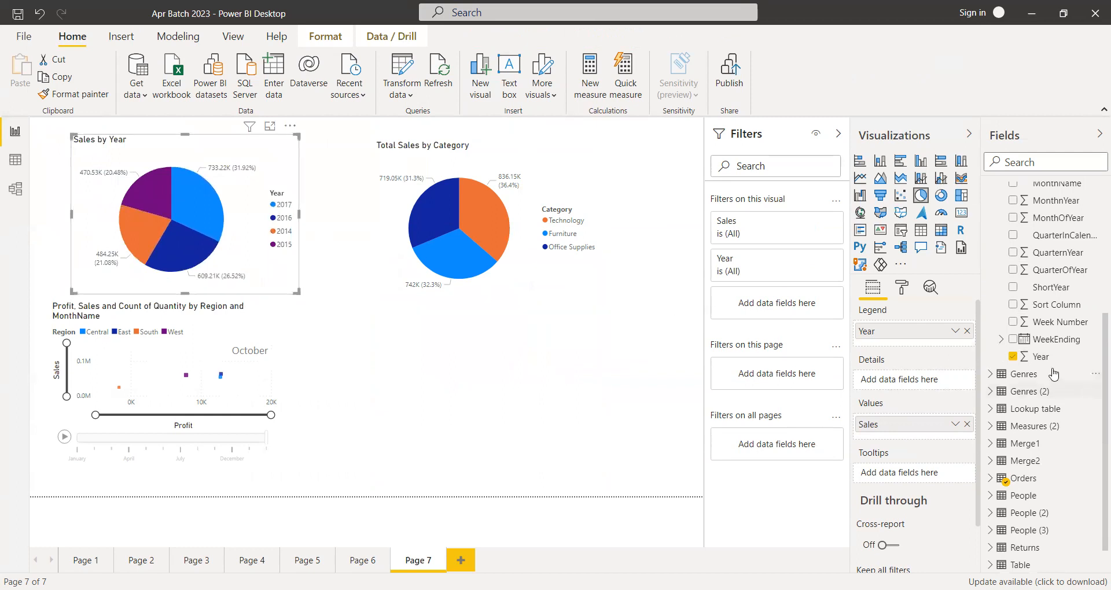
pyautogui.scroll(5, 1052, 369)
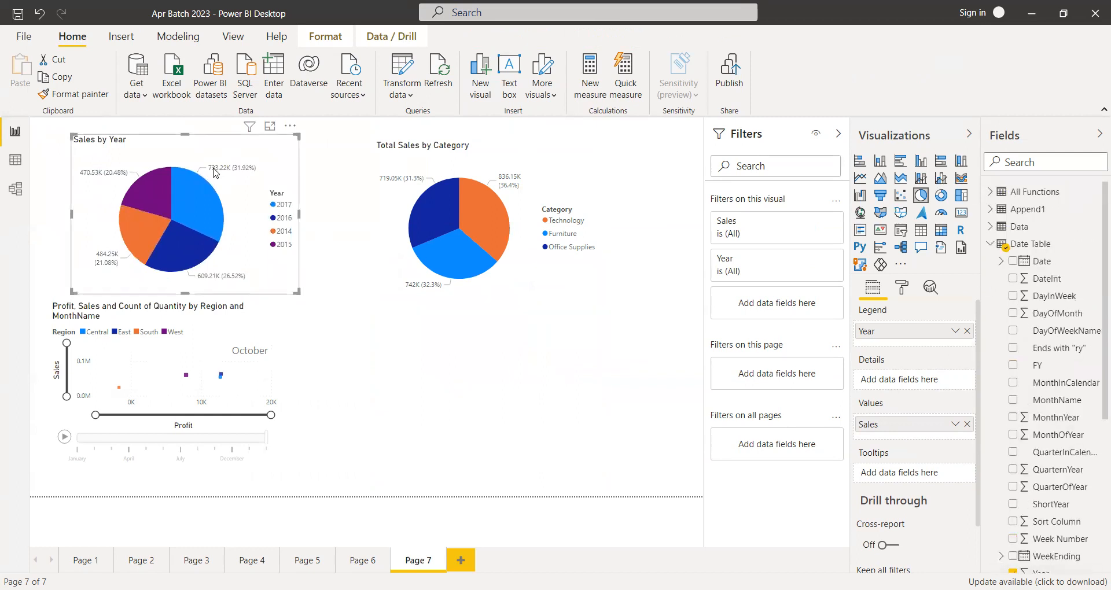
pyautogui.click(421, 371)
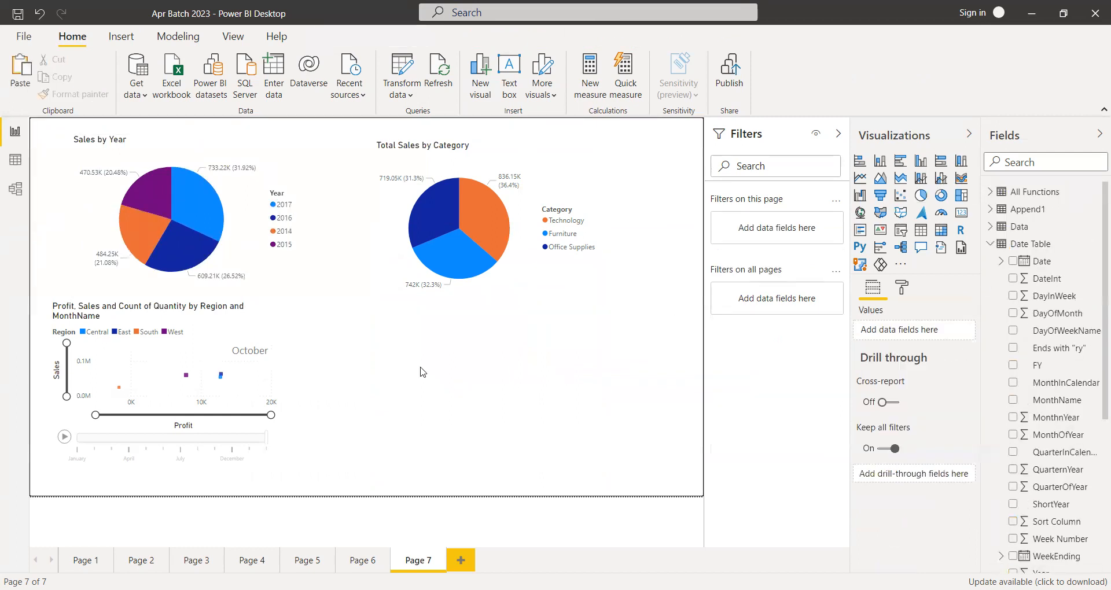
pyautogui.click(240, 235)
pyautogui.hotkey('ctrl', 'c')
pyautogui.hotkey('ctrl', 'v')
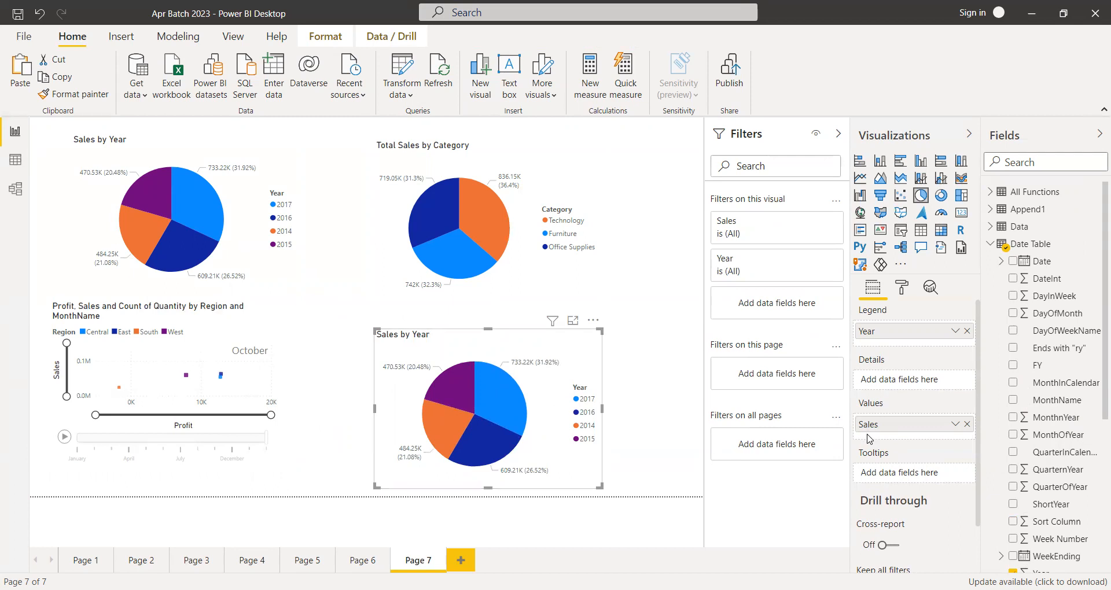
# Step: In the copied Sales by Year pie chart, replace the legend's Date Table Year with Year from the Data table
pyautogui.scroll(-5, 1050, 405)
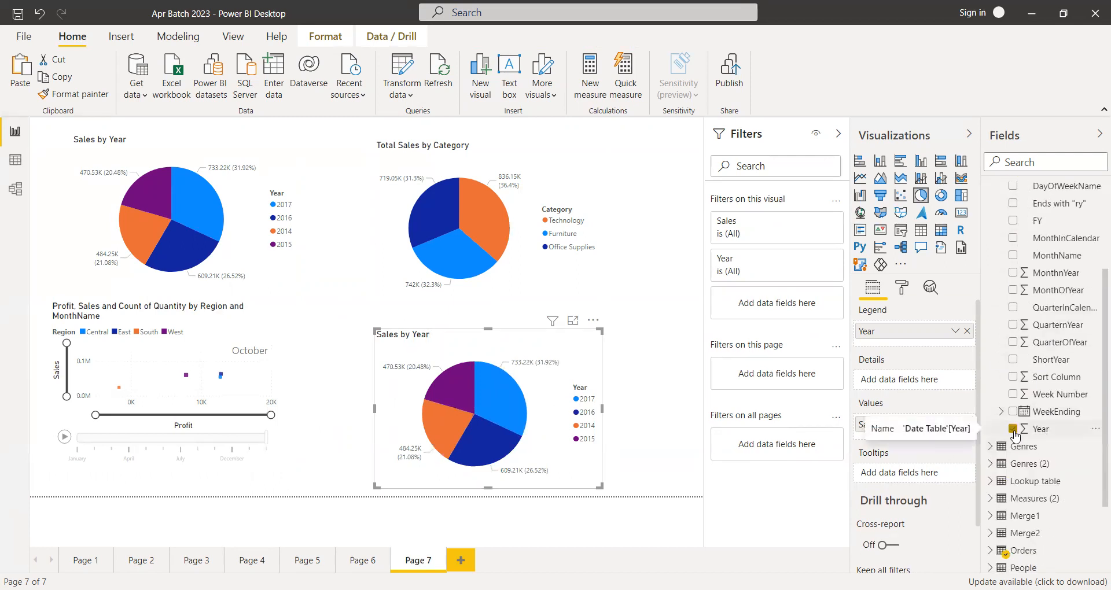
pyautogui.scroll(4, 1013, 420)
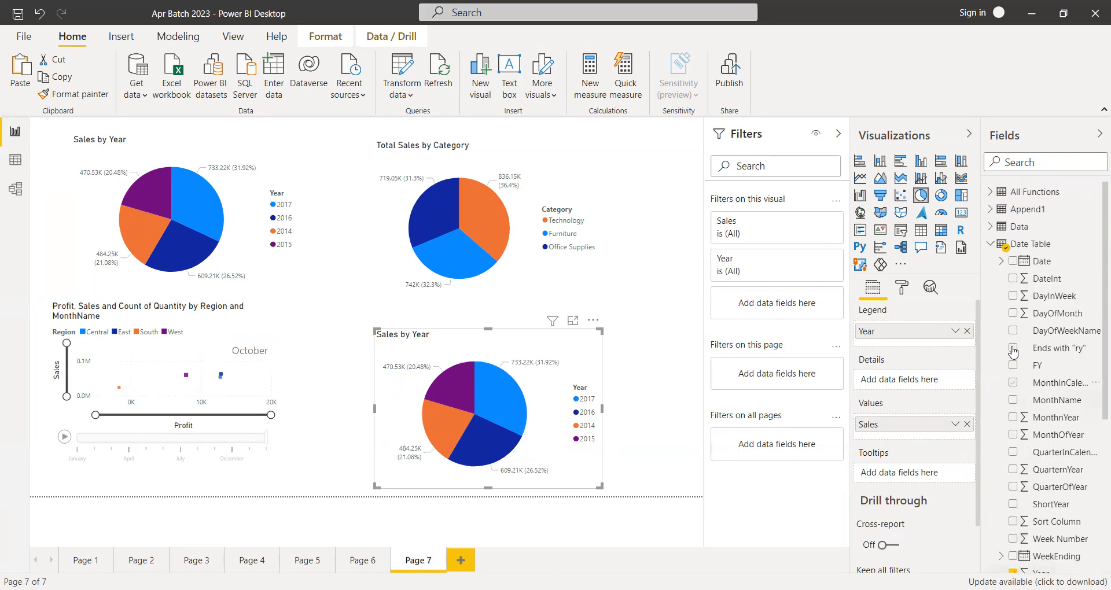
pyautogui.scroll(-4, 1026, 475)
pyautogui.click(1013, 428)
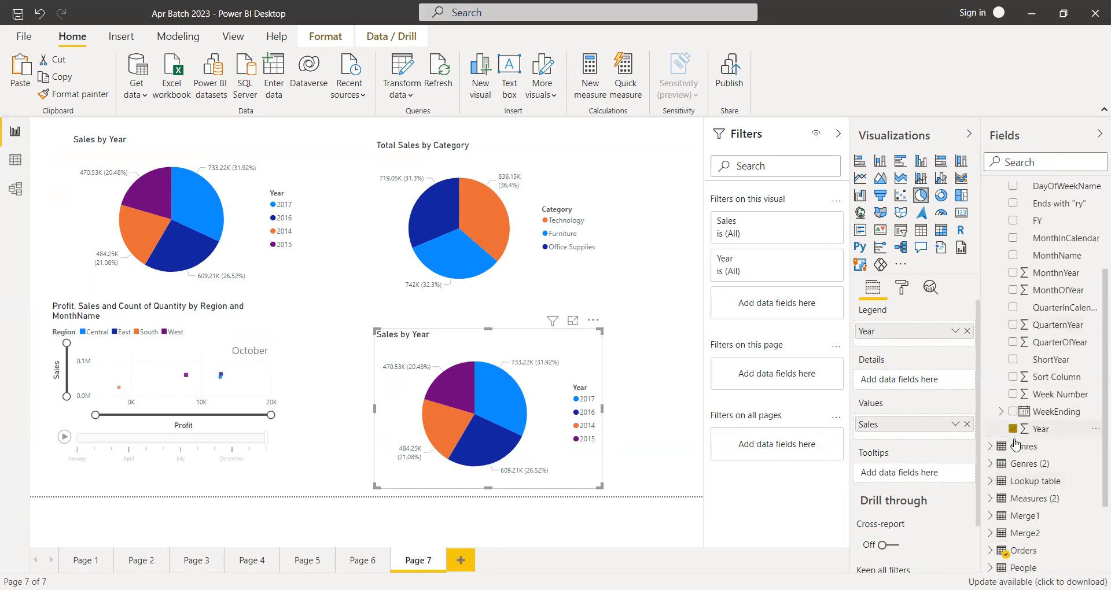
pyautogui.scroll(4, 1013, 405)
pyautogui.click(990, 244)
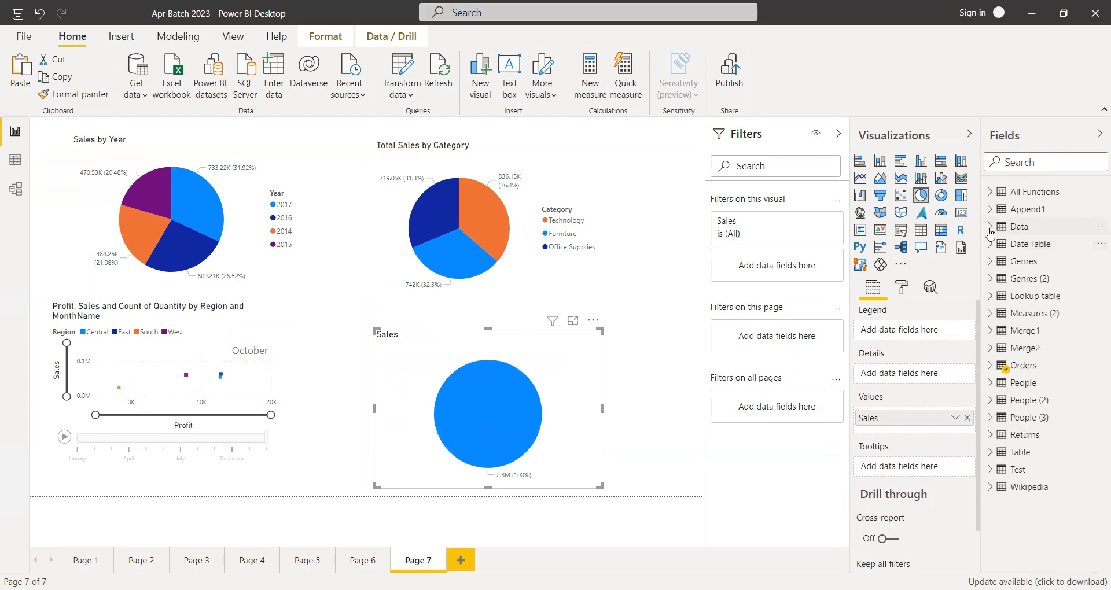
pyautogui.click(991, 227)
pyautogui.moveTo(1020, 501); pyautogui.dragTo(910, 332)
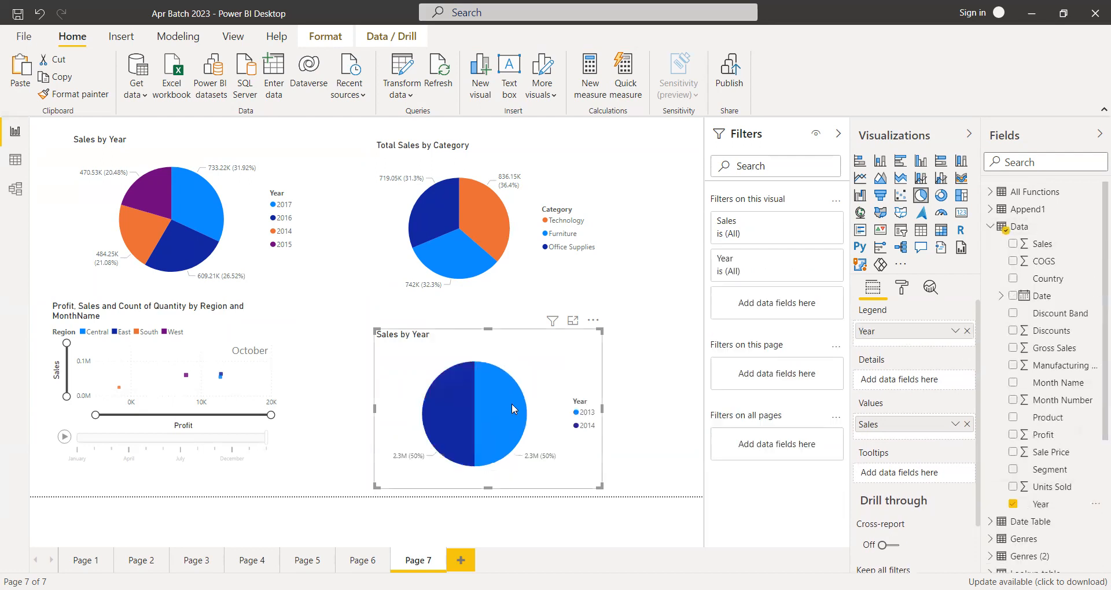
pyautogui.moveTo(510, 405)
# Step: Switch to the Data view and look at the Measures (2) table, collapsing its field list
pyautogui.click(15, 159)
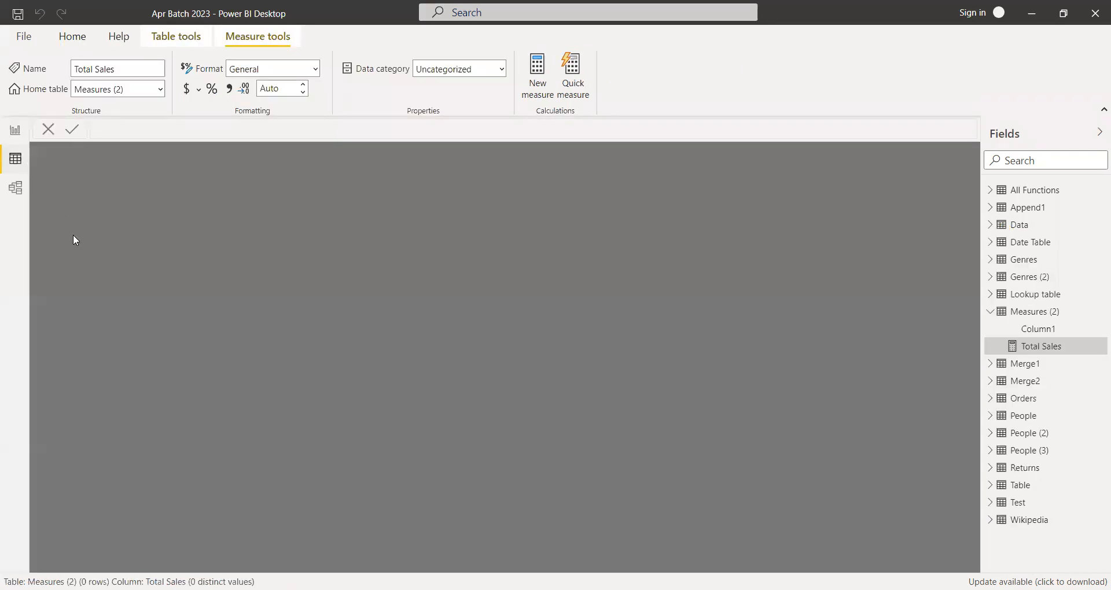
pyautogui.click(997, 313)
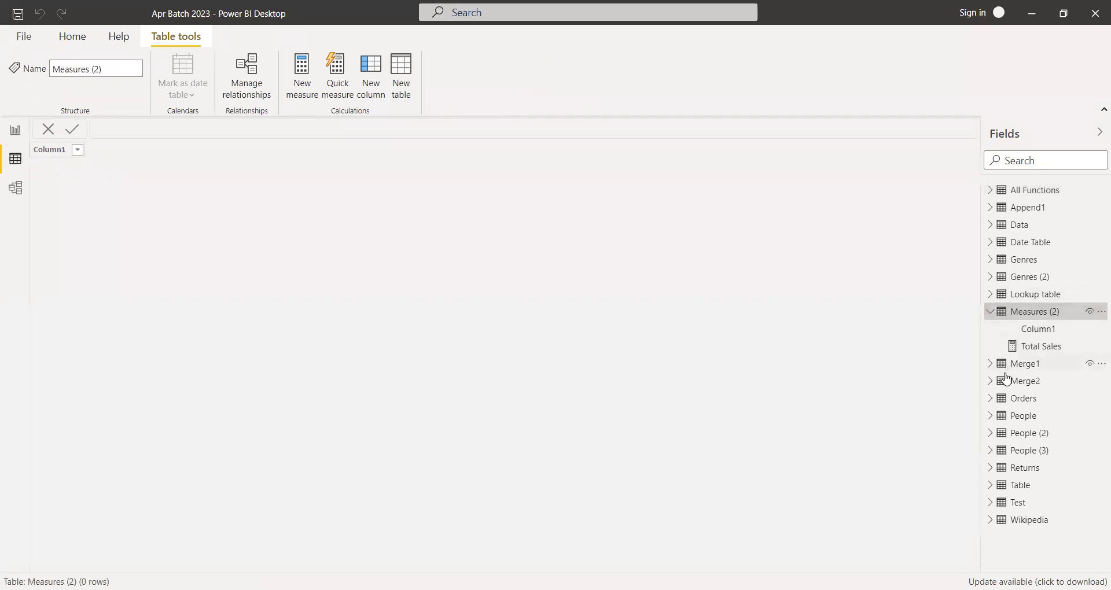
pyautogui.click(992, 313)
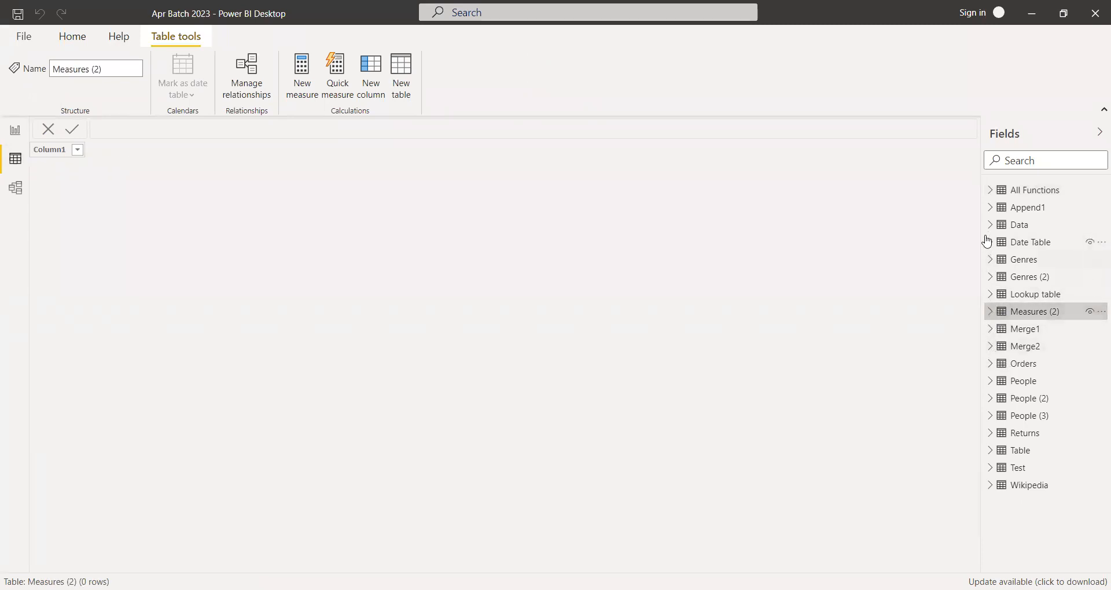
# Step: Open the model diagram, shift the Orders card closer to Date Table, and move the Lookup table card below them
pyautogui.click(18, 190)
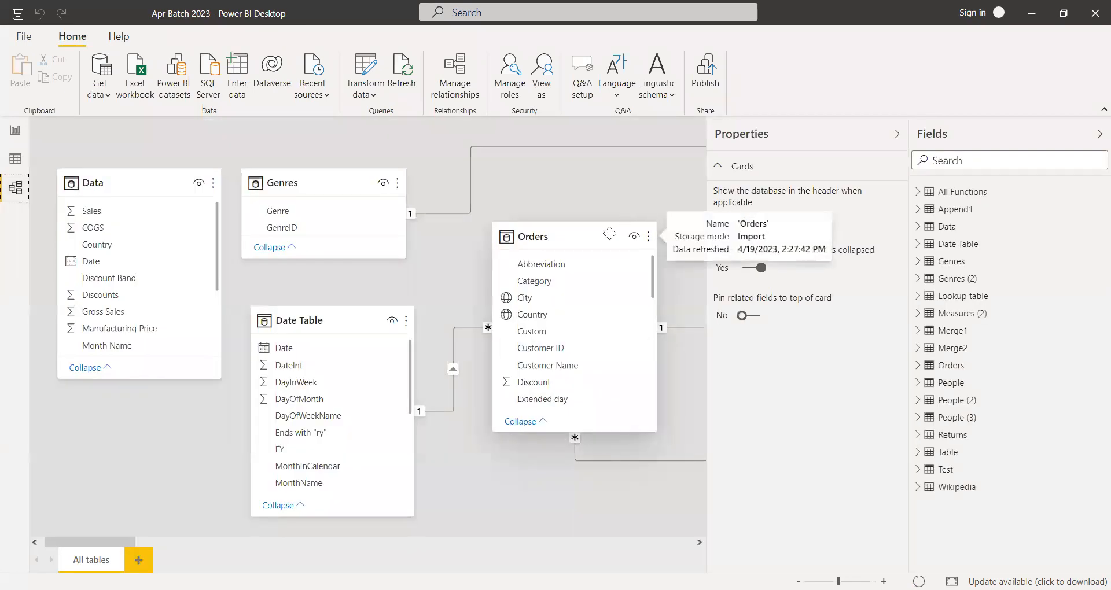
pyautogui.moveTo(608, 233); pyautogui.dragTo(580, 238)
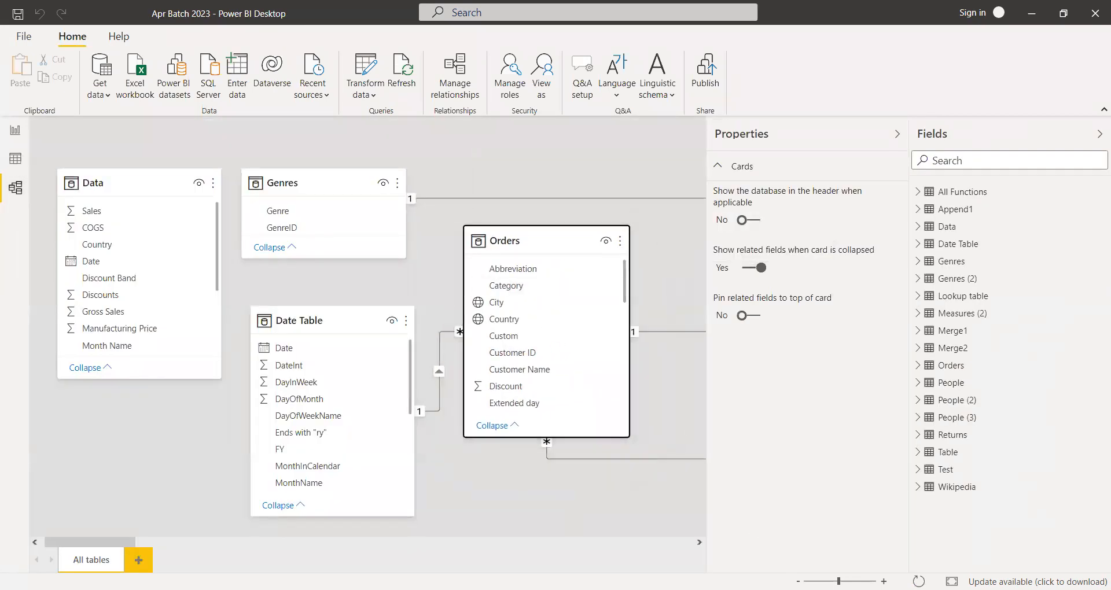
pyautogui.scroll(-6, 581, 238)
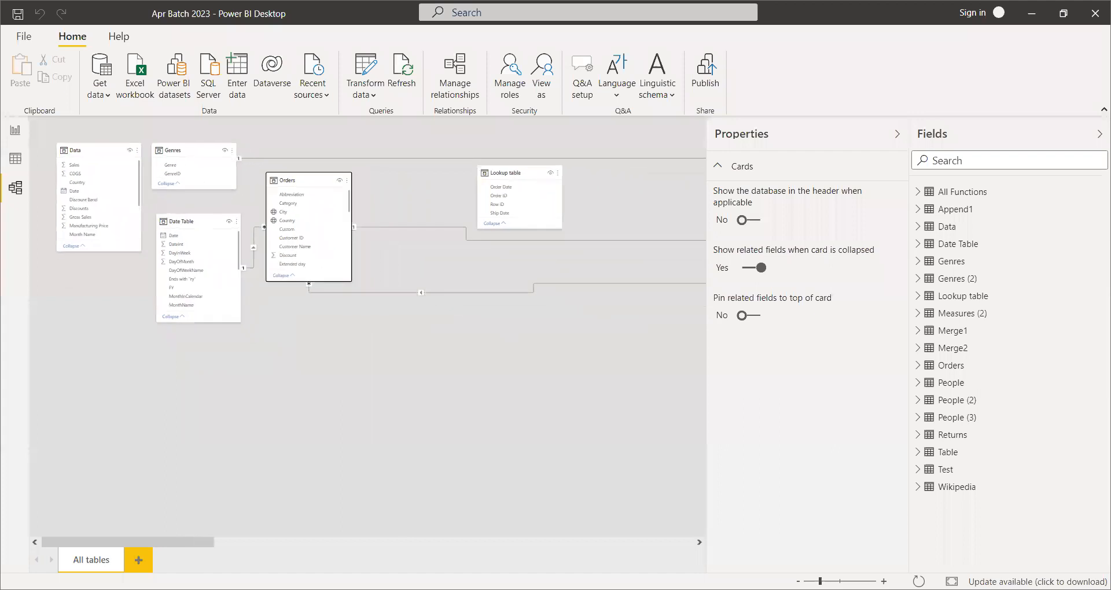
pyautogui.moveTo(509, 174); pyautogui.dragTo(256, 355)
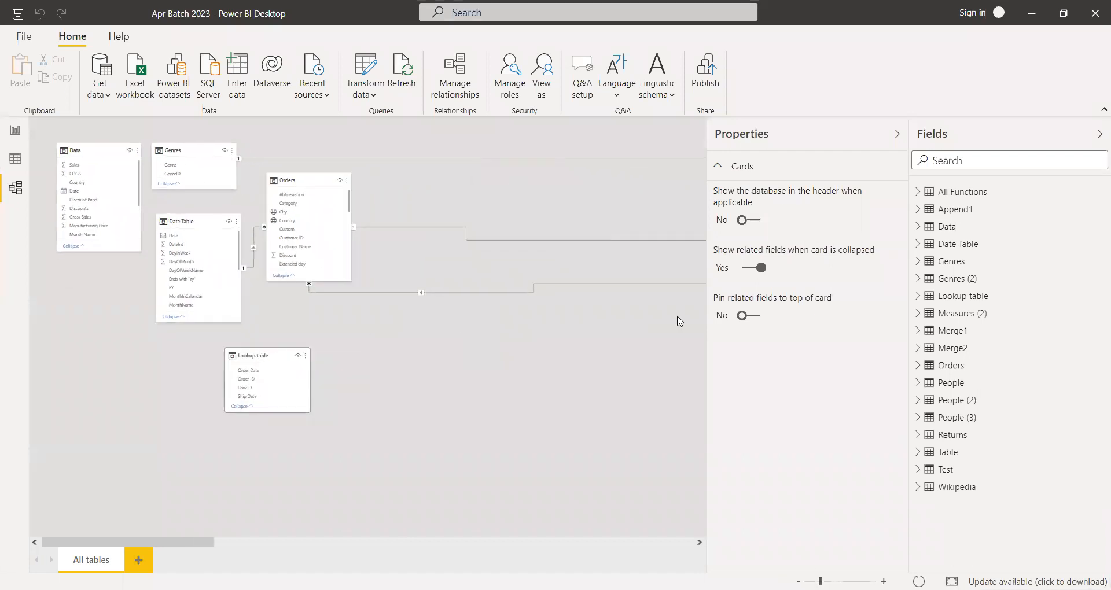
# Step: Pull the widely spaced table cards further along the model diagram closer to the tables at its start
pyautogui.moveTo(166, 545); pyautogui.dragTo(414, 566)
pyautogui.moveTo(479, 153); pyautogui.dragTo(102, 410)
pyautogui.moveTo(615, 144); pyautogui.dragTo(259, 350)
pyautogui.moveTo(704, 183); pyautogui.dragTo(136, 275)
pyautogui.moveTo(379, 542); pyautogui.dragTo(538, 543)
pyautogui.moveTo(261, 176); pyautogui.dragTo(92, 341)
pyautogui.moveTo(392, 270); pyautogui.dragTo(113, 140)
pyautogui.moveTo(550, 151); pyautogui.dragTo(181, 231)
pyautogui.moveTo(688, 151); pyautogui.dragTo(494, 501)
# Step: Bring the outlying Measures (2) card below Append1 and the Table card beside Genres (2)
pyautogui.moveTo(515, 544); pyautogui.dragTo(672, 553)
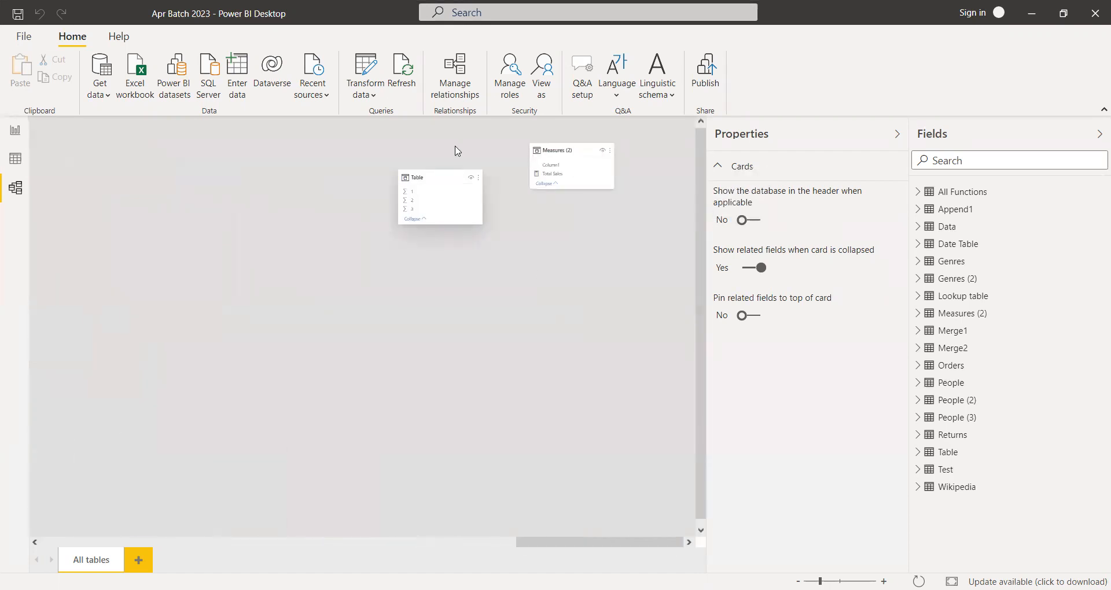
pyautogui.moveTo(457, 180); pyautogui.dragTo(205, 193)
pyautogui.moveTo(547, 150); pyautogui.dragTo(107, 442)
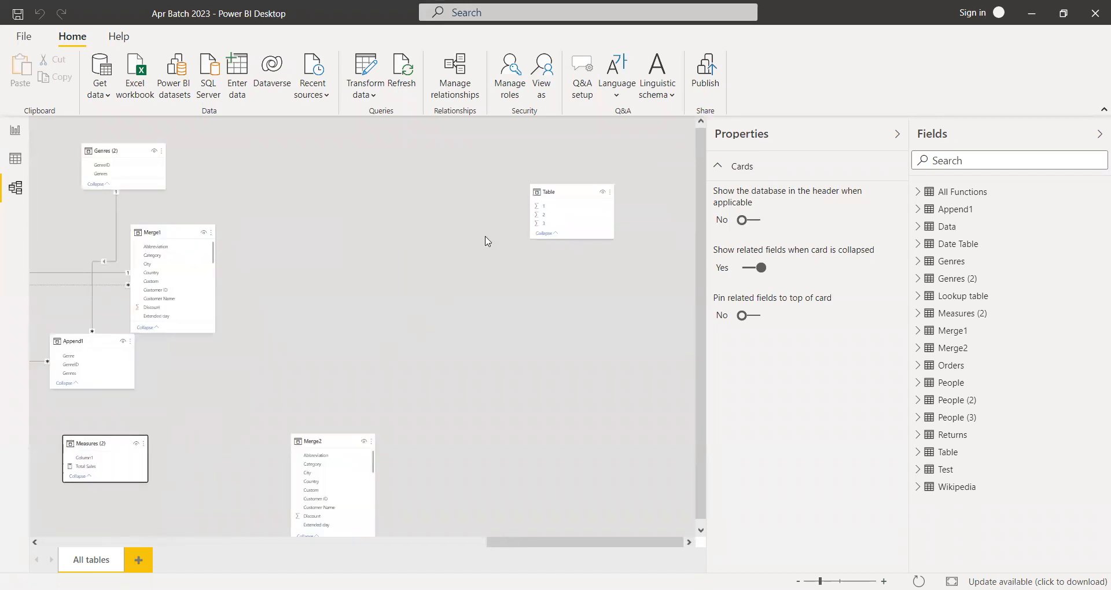
pyautogui.moveTo(578, 190); pyautogui.dragTo(193, 200)
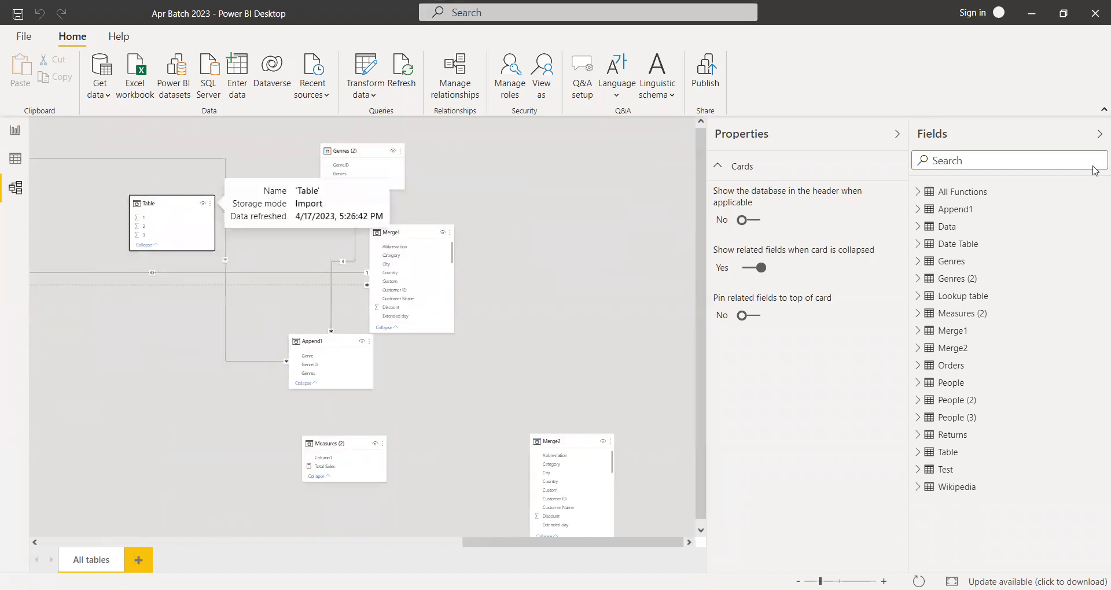
# Step: Move the Merge2, Genres (2), Merge1 and Append1 cards closer to the Test and People (3) cards
pyautogui.moveTo(566, 442); pyautogui.dragTo(223, 404)
pyautogui.moveTo(515, 153); pyautogui.dragTo(151, 274)
pyautogui.moveTo(588, 234); pyautogui.dragTo(310, 162)
pyautogui.moveTo(566, 345); pyautogui.dragTo(363, 287)
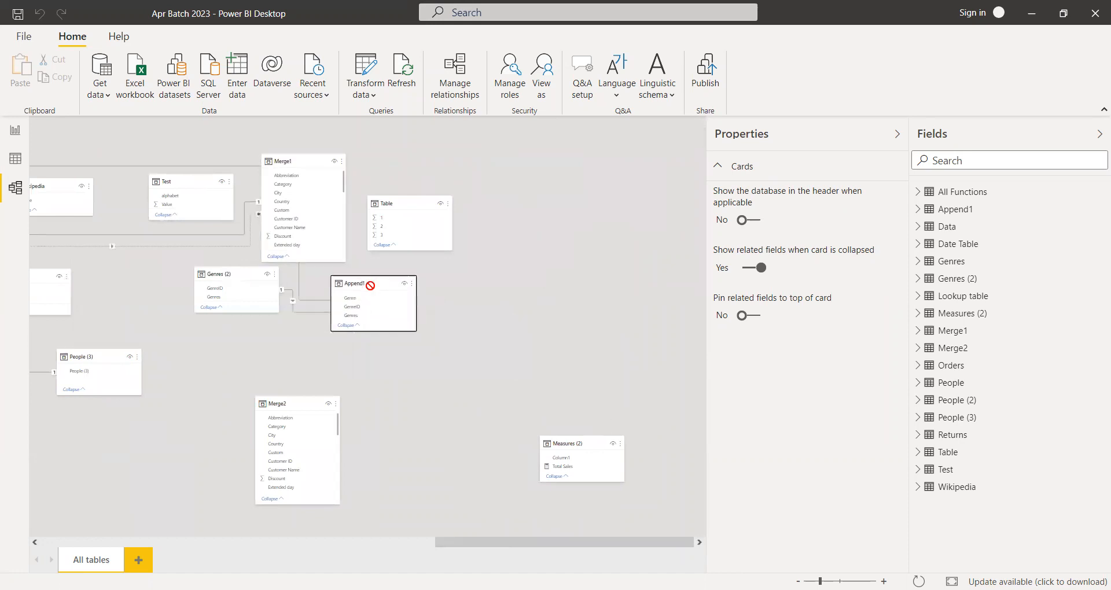
# Step: Place Measures (2) below People (2), Table beside All Functions, and Append1 below People (3) in the diagram
pyautogui.moveTo(584, 436); pyautogui.dragTo(175, 463)
pyautogui.moveTo(579, 204); pyautogui.dragTo(77, 312)
pyautogui.moveTo(586, 279); pyautogui.dragTo(413, 436)
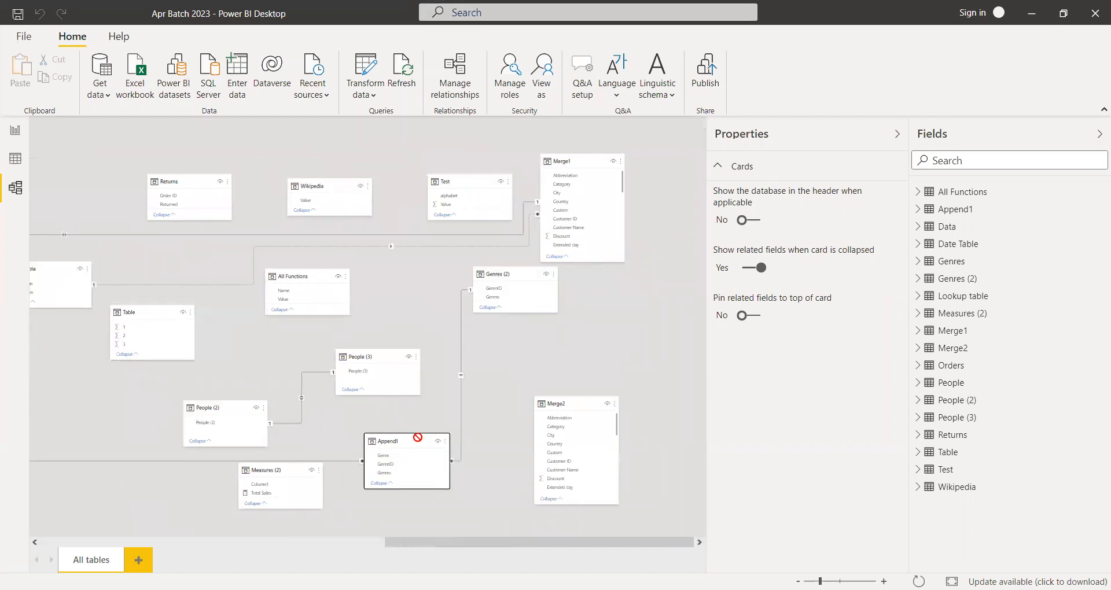
# Step: Move Merge1 above People, Merge2 below Table, Genres (2) beside Merge2, and Test below People
pyautogui.moveTo(576, 405); pyautogui.dragTo(89, 418)
pyautogui.moveTo(588, 163); pyautogui.dragTo(166, 153)
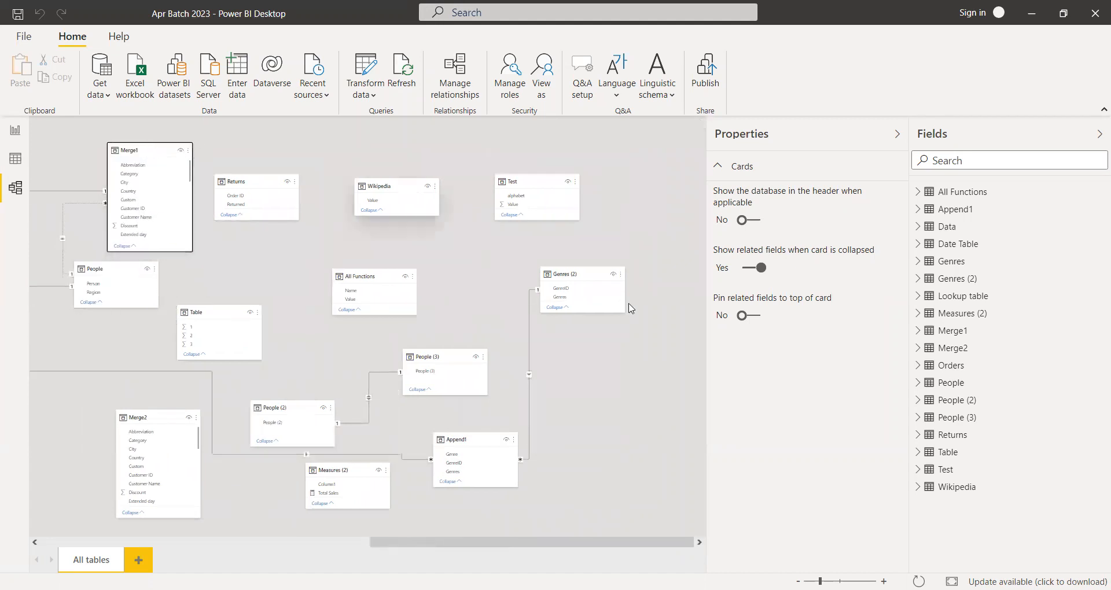
pyautogui.moveTo(594, 276); pyautogui.dragTo(72, 428)
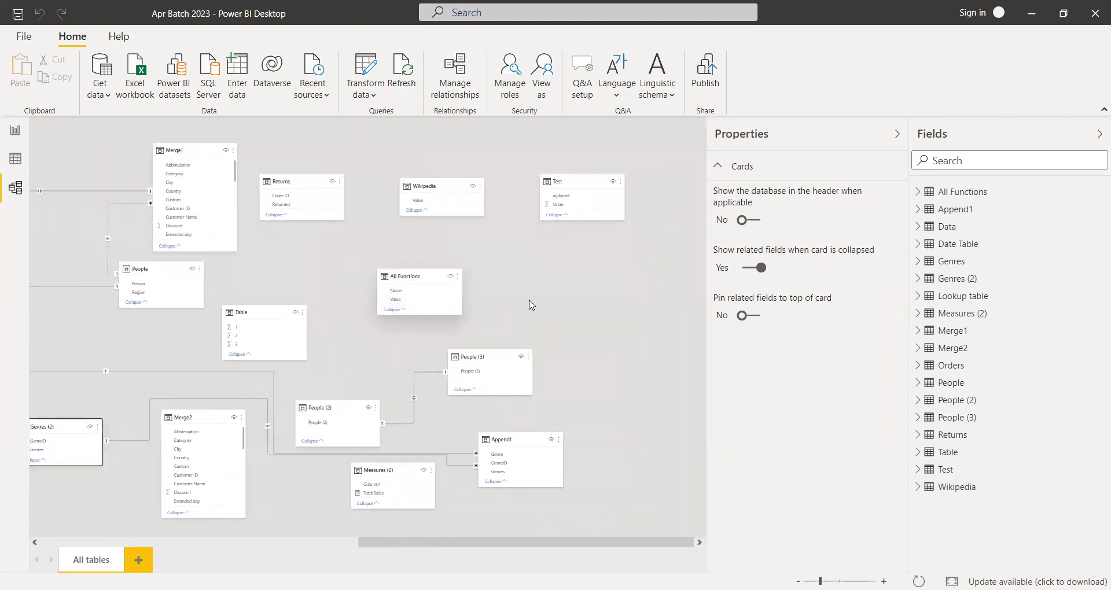
pyautogui.moveTo(593, 182); pyautogui.dragTo(114, 315)
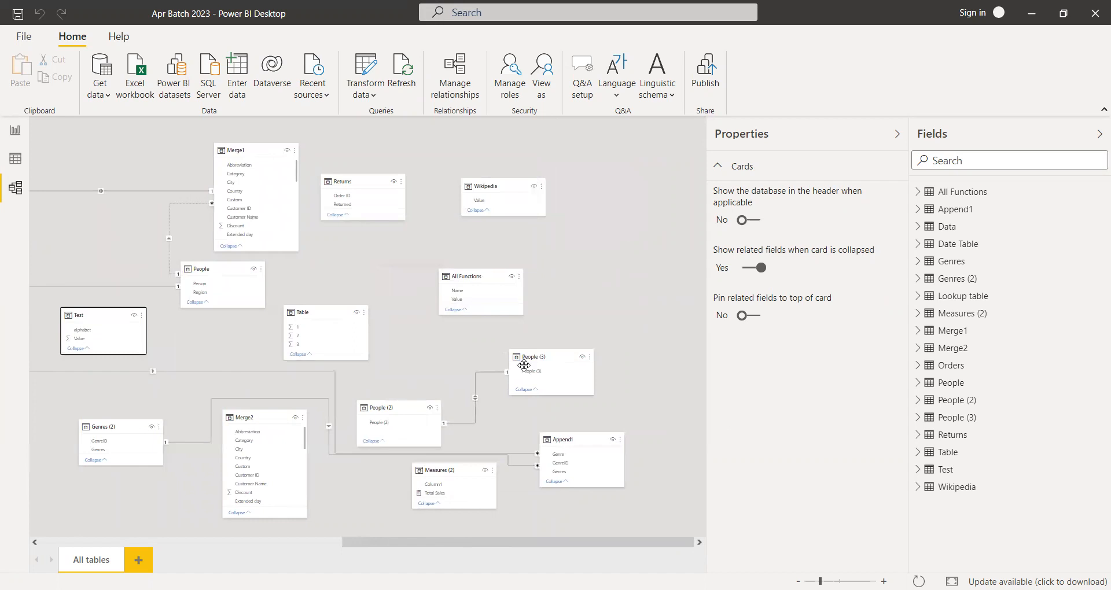
# Step: Move Append1 beside Genres (2), People (3) beside Merge1, Wikipedia below People (3), All Functions beside Test, and Measures (2) beside People (3)
pyautogui.moveTo(546, 439); pyautogui.dragTo(32, 401)
pyautogui.moveTo(625, 355); pyautogui.dragTo(229, 176)
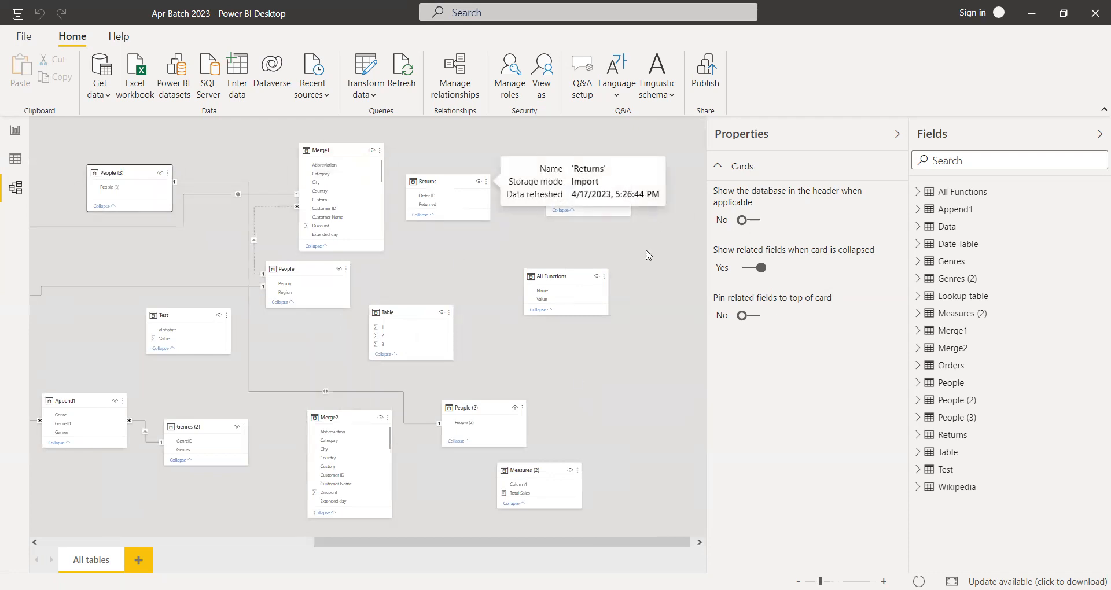
pyautogui.moveTo(591, 183); pyautogui.dragTo(422, 212)
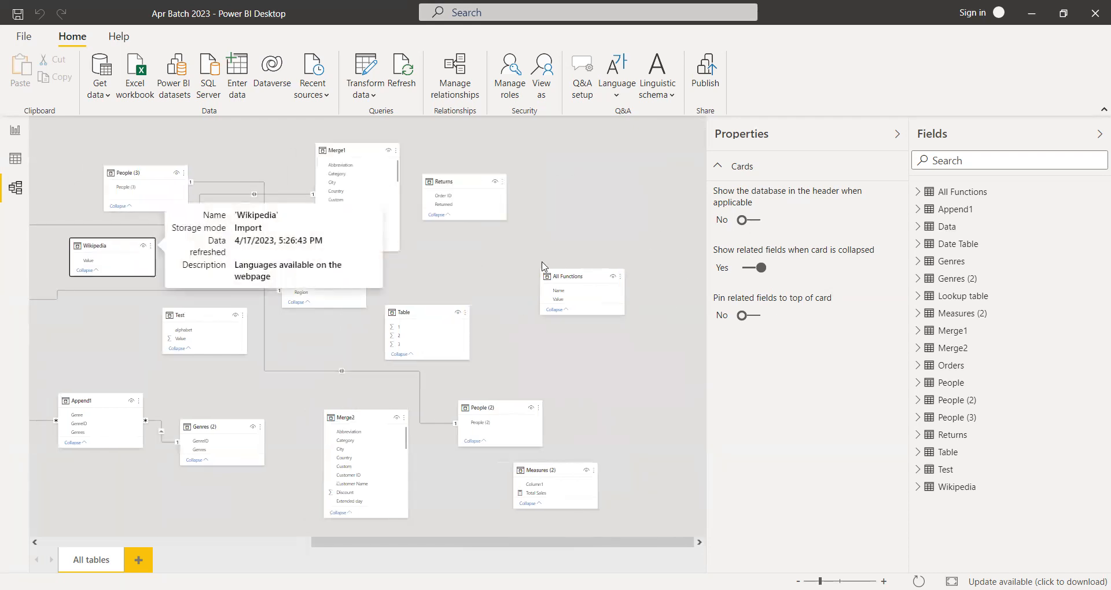
pyautogui.moveTo(575, 281); pyautogui.dragTo(133, 322)
pyautogui.moveTo(605, 481); pyautogui.dragTo(123, 151)
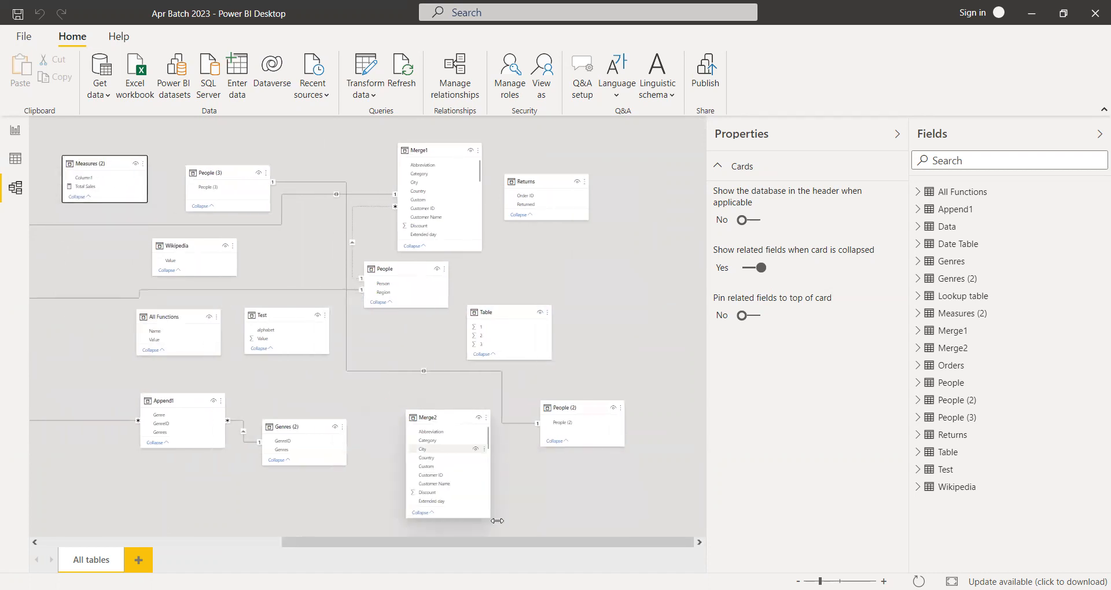
# Step: Move the People (2), Returns and Table cards closer to Orders, placing Table above Returns and People (2) below them
pyautogui.moveTo(599, 408); pyautogui.dragTo(46, 460)
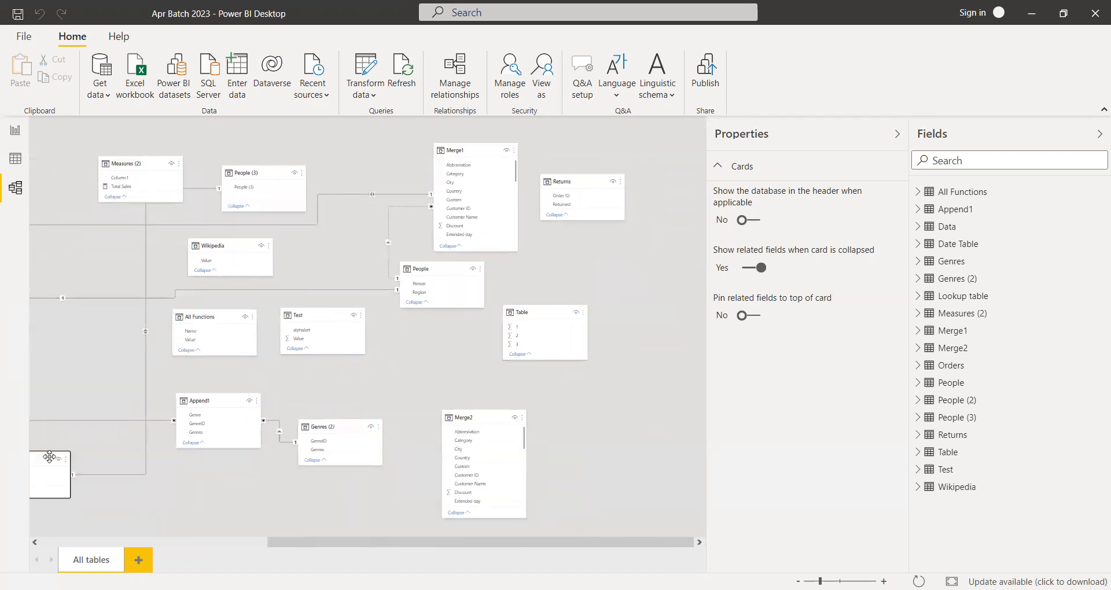
pyautogui.moveTo(585, 185); pyautogui.dragTo(119, 354)
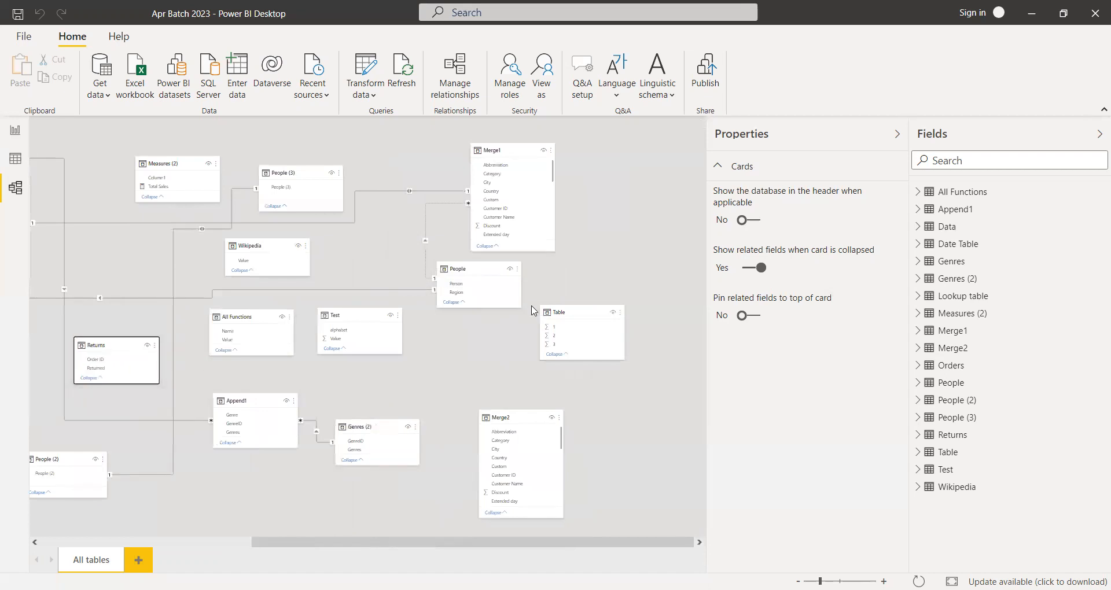
pyautogui.moveTo(584, 313); pyautogui.dragTo(184, 265)
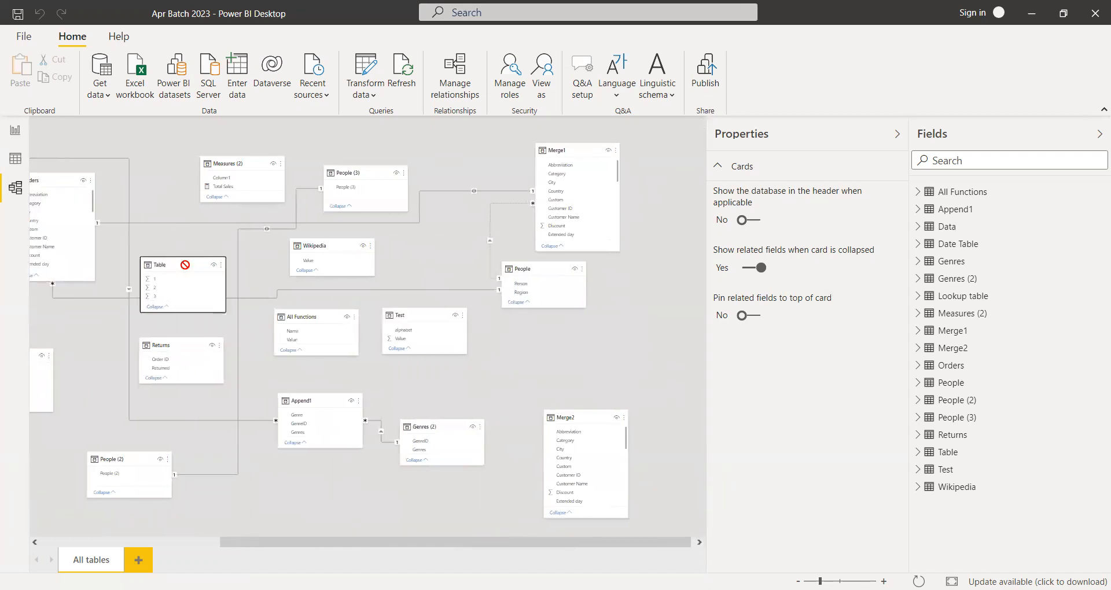
# Step: Move the Merge1 card closer to People (3) and place Merge2 between People (2) and Append1
pyautogui.moveTo(548, 145); pyautogui.dragTo(448, 147)
pyautogui.moveTo(575, 413); pyautogui.dragTo(227, 428)
pyautogui.moveTo(440, 543); pyautogui.dragTo(630, 439)
# Step: Place People below Lookup table, shift Date Table away from Orders, and put Data below Date Table
pyautogui.moveTo(582, 270); pyautogui.dragTo(90, 457)
pyautogui.moveTo(495, 551); pyautogui.dragTo(373, 552)
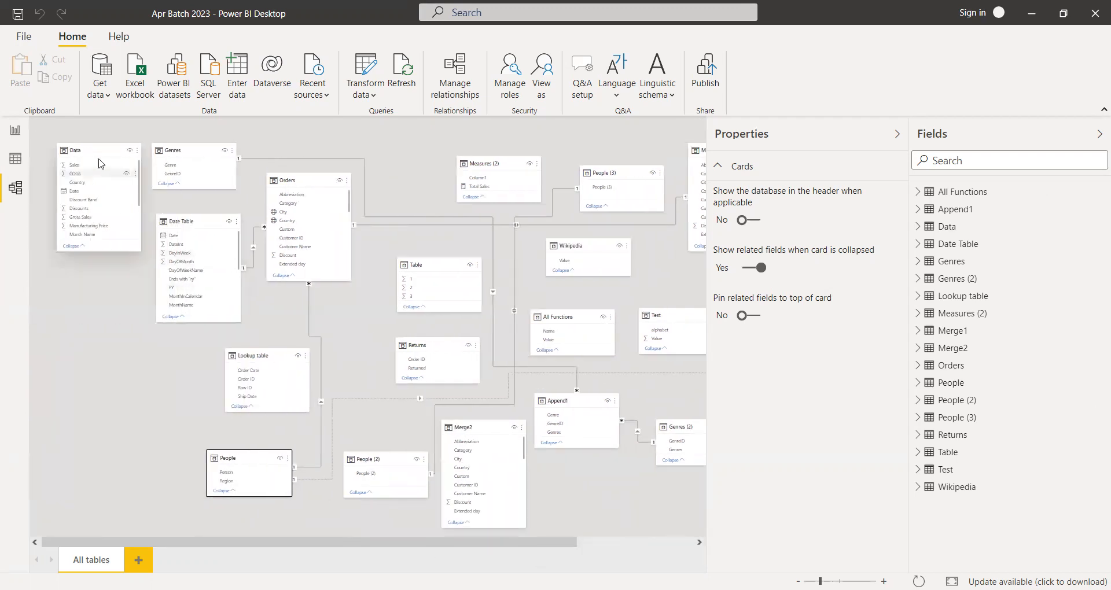
pyautogui.moveTo(65, 147); pyautogui.dragTo(65, 339)
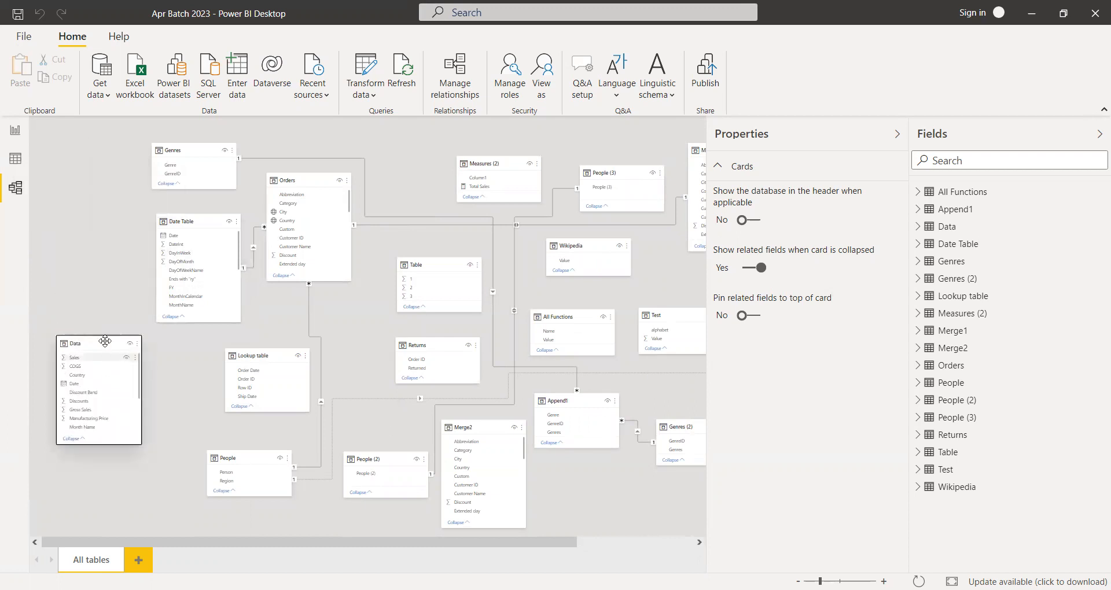
pyautogui.moveTo(200, 225); pyautogui.dragTo(166, 217)
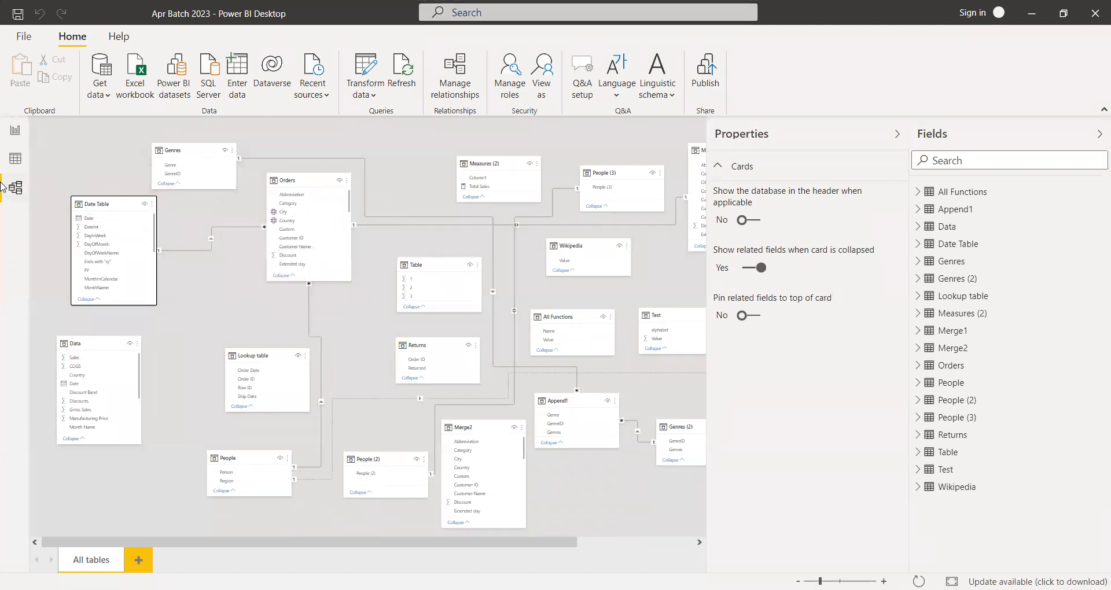
# Step: Return to the report and examine both Sales by Year pies, cross-highlighting the visuals by 2015 and clearing the selection
pyautogui.click(15, 159)
pyautogui.click(16, 130)
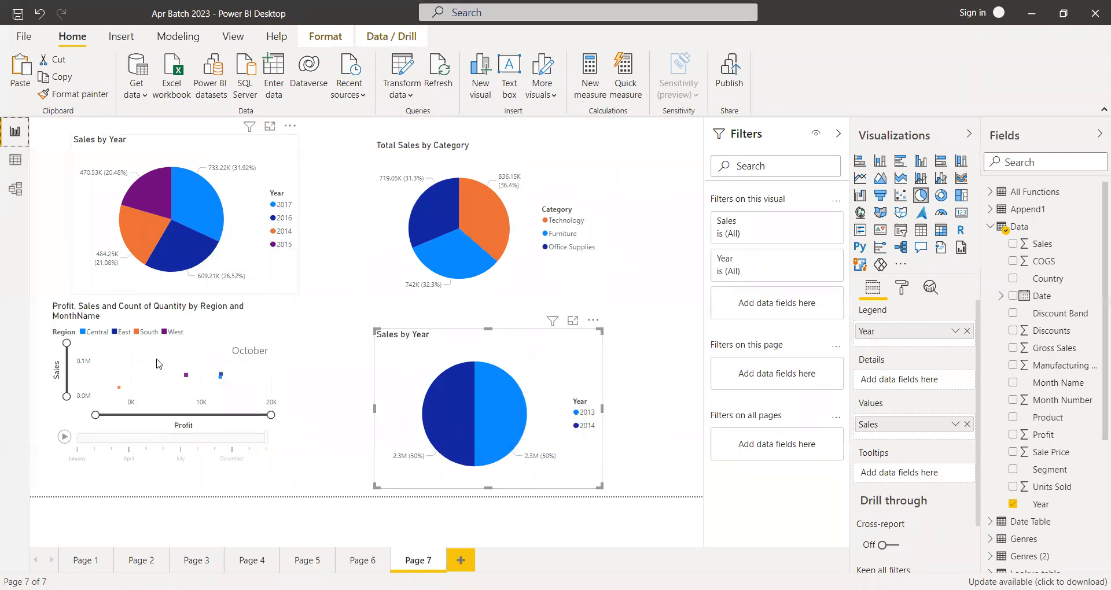
pyautogui.click(16, 188)
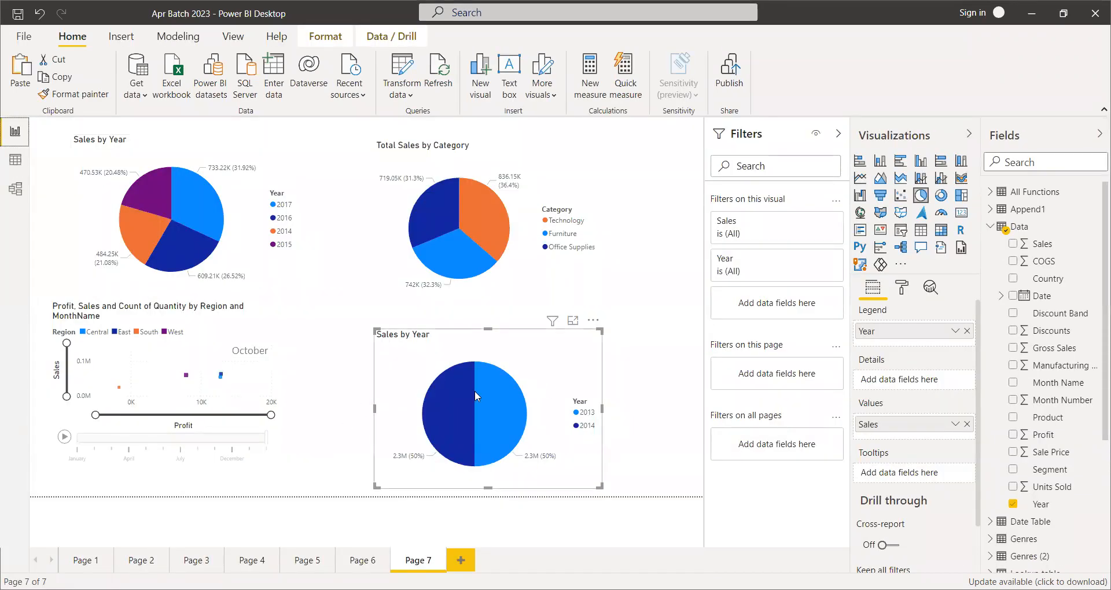
pyautogui.moveTo(476, 395)
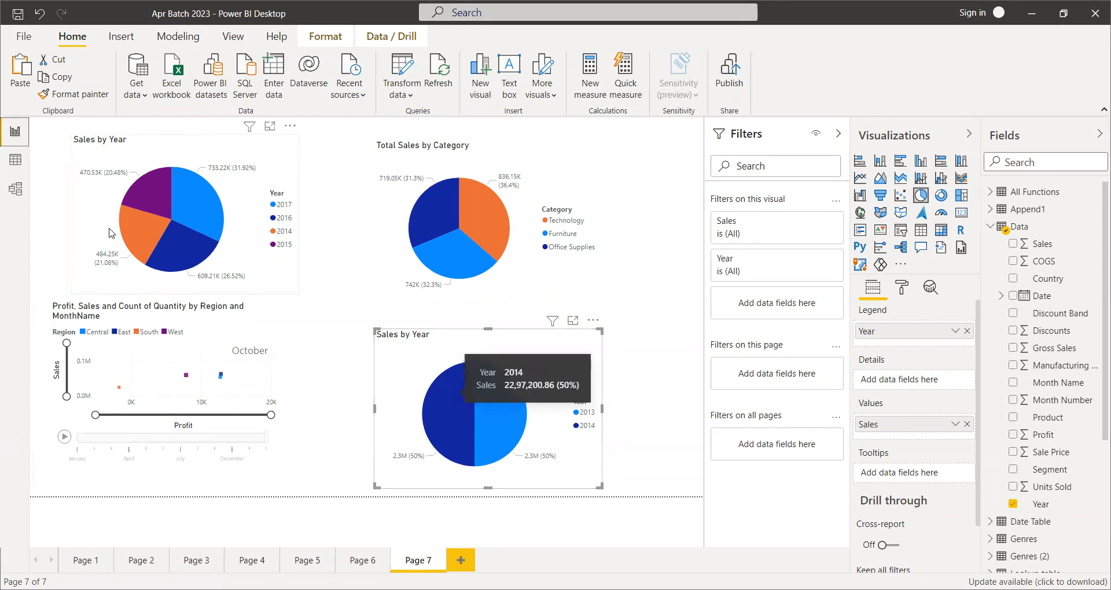
pyautogui.moveTo(137, 215)
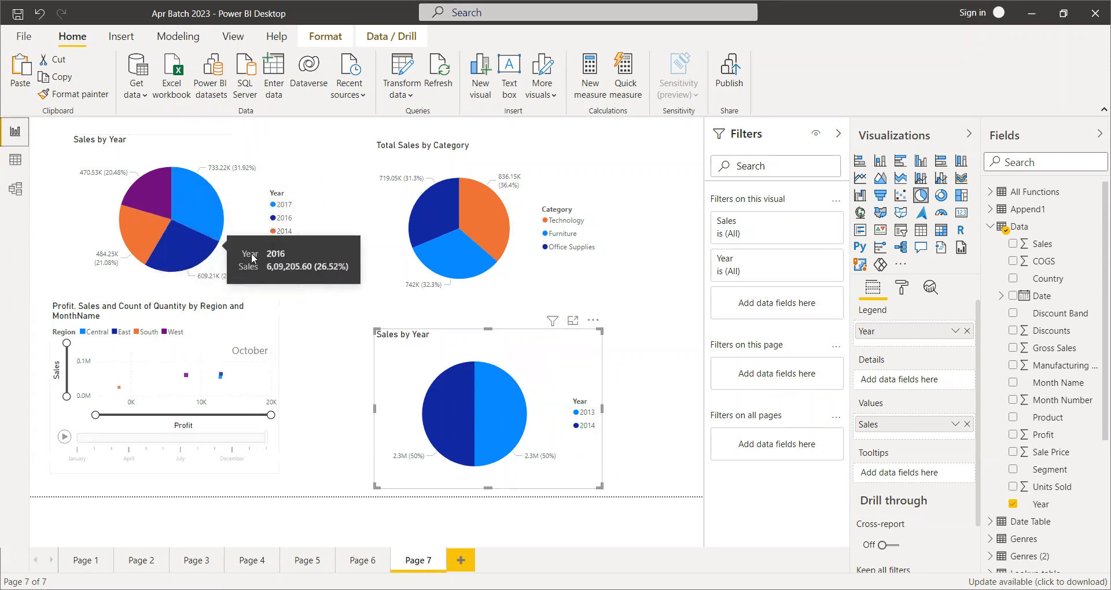
pyautogui.click(282, 244)
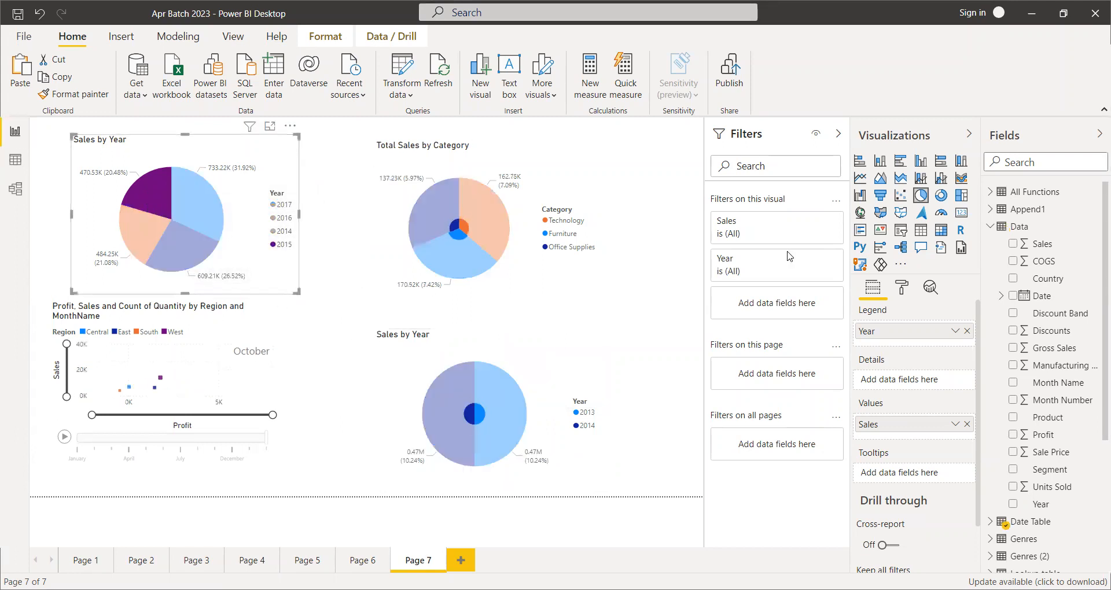
pyautogui.click(150, 203)
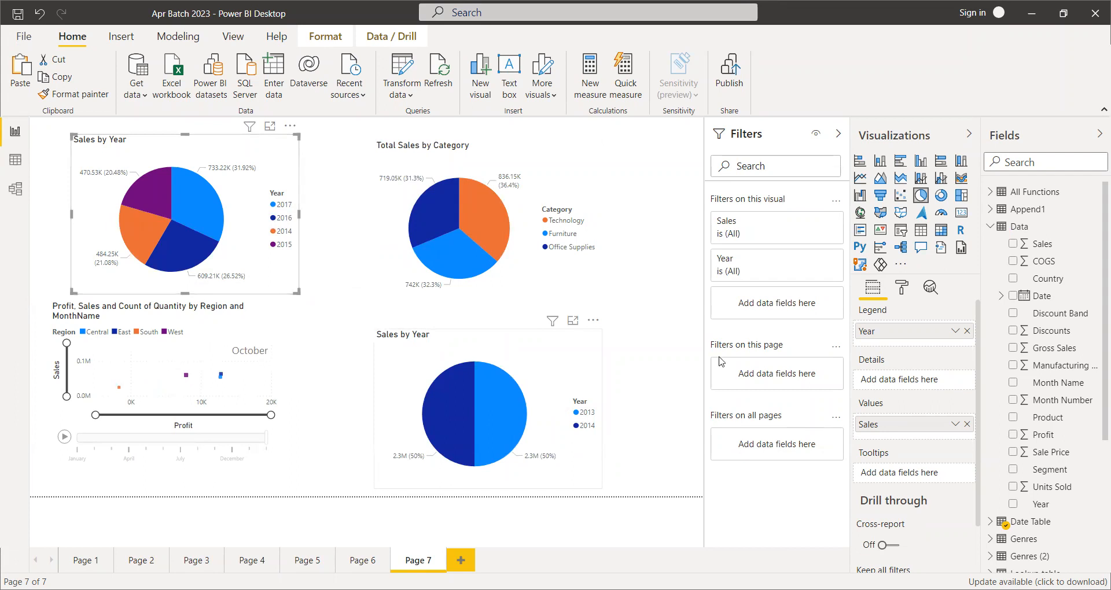
# Step: Remove the Date Table's Year field from the Sales by Year pie covering 2014 to 2017
pyautogui.click(991, 227)
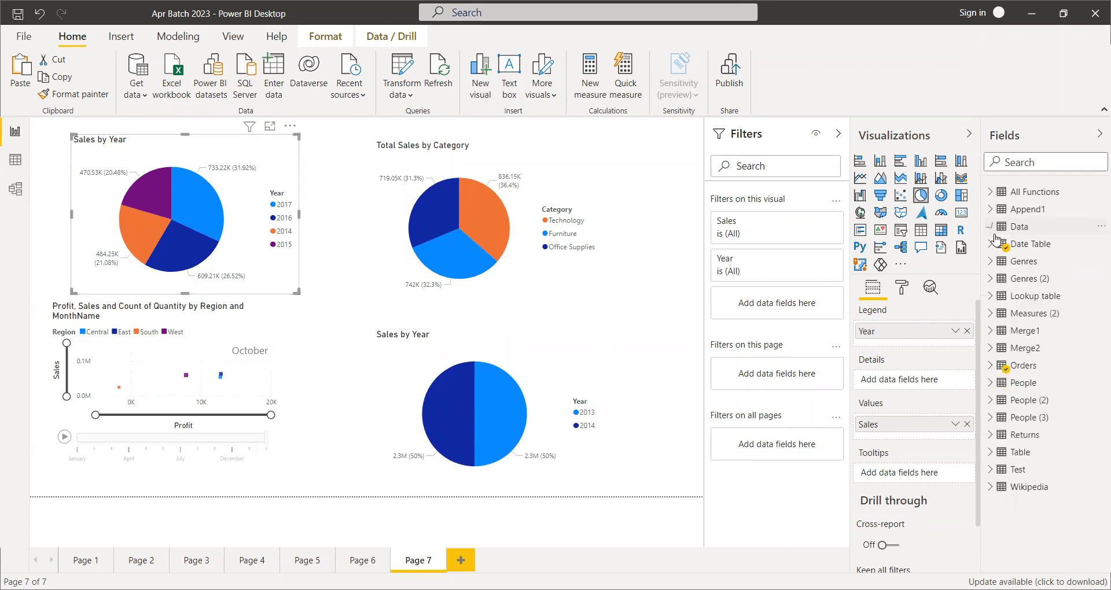
pyautogui.click(990, 246)
pyautogui.scroll(-1, 1043, 544)
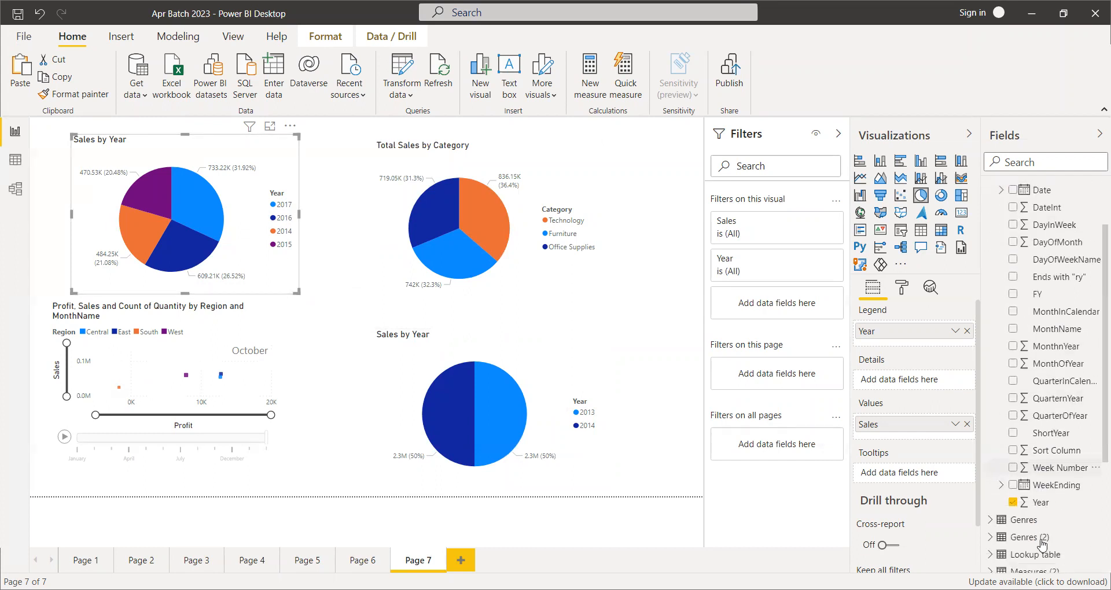
pyautogui.click(1013, 501)
# Step: Try splitting the Sales pie by MonthName and then by QuarterOfYear from Date Table, removing each field again
pyautogui.click(1013, 327)
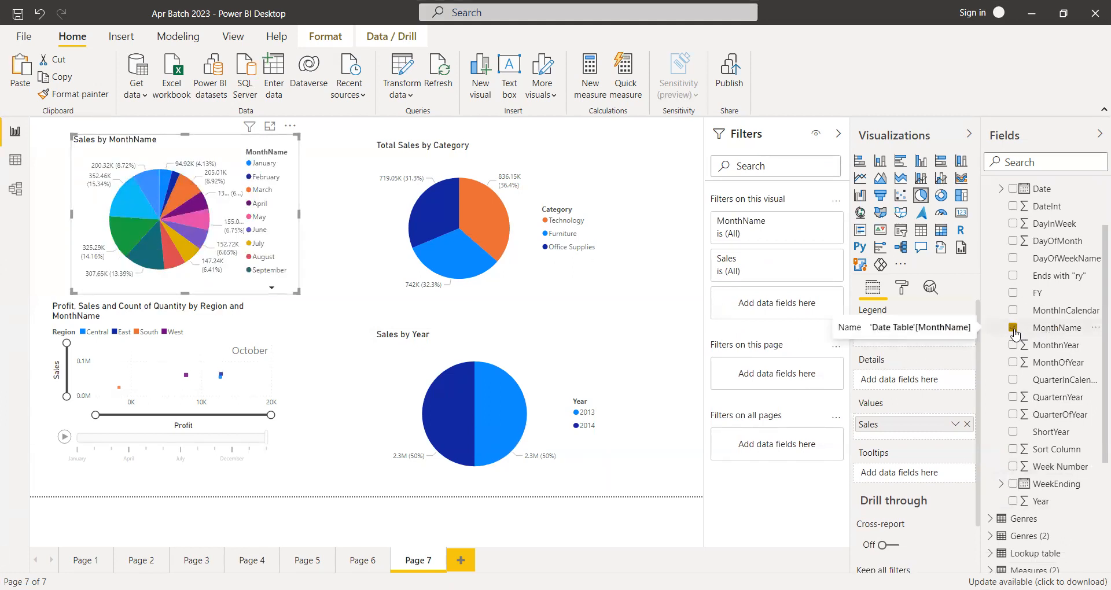
pyautogui.click(1013, 327)
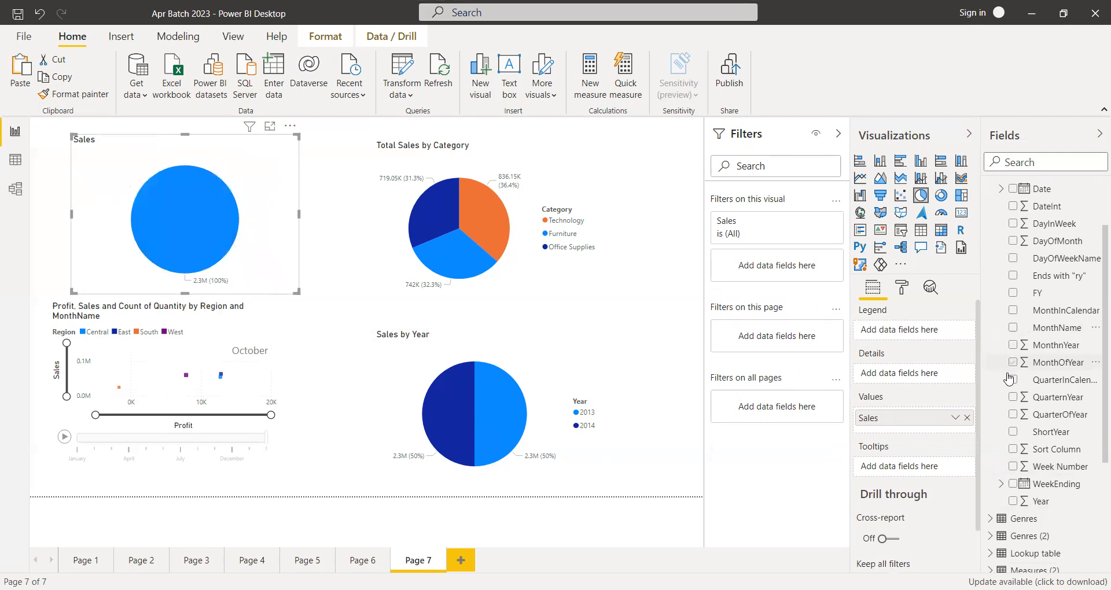
pyautogui.click(1011, 416)
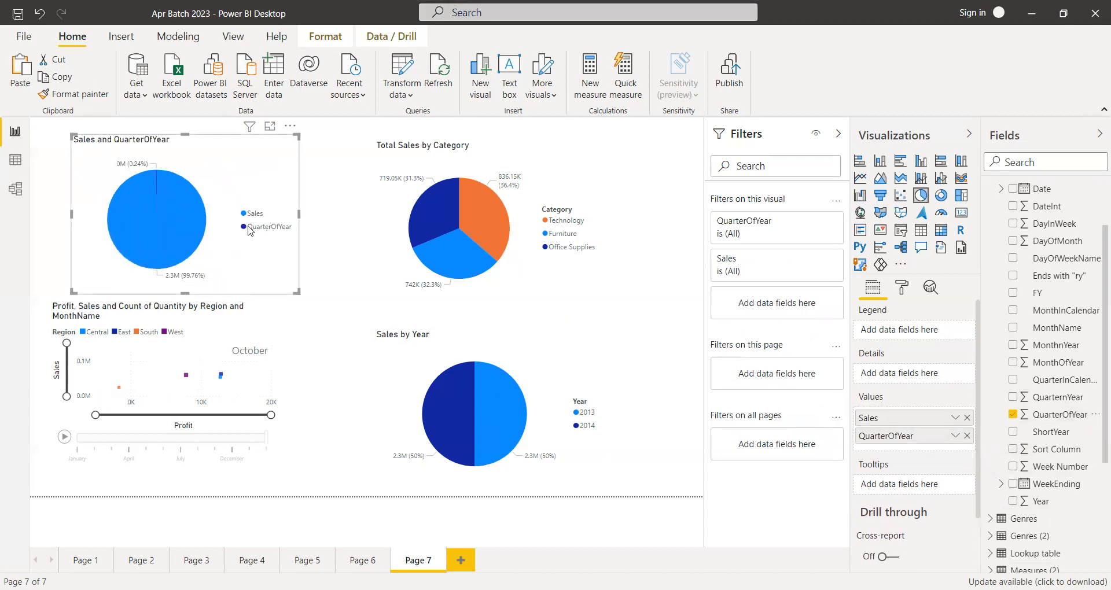
pyautogui.click(1050, 413)
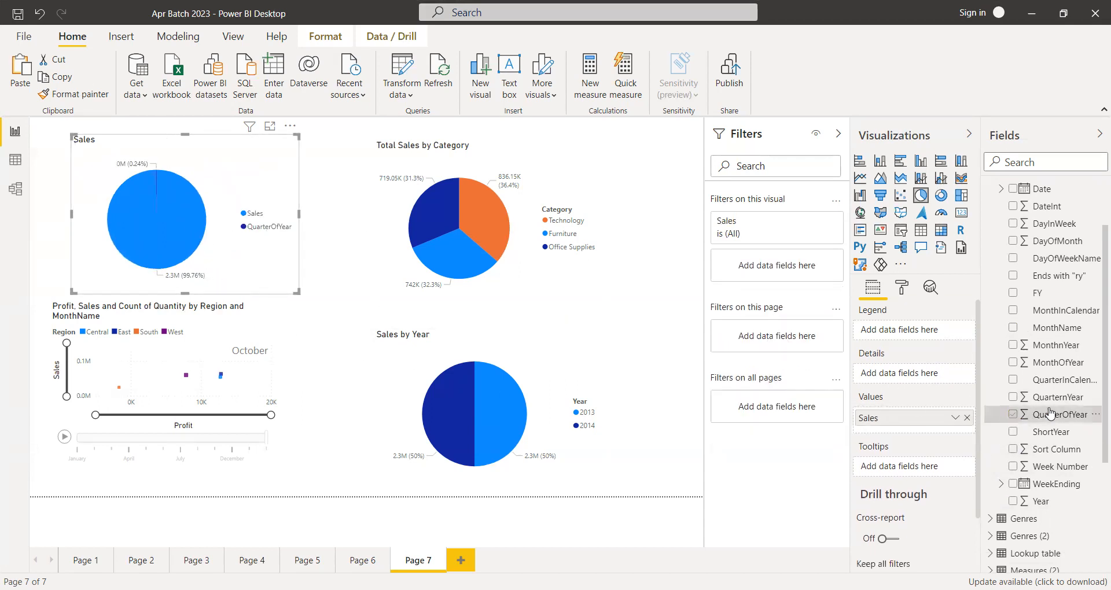
# Step: Add the Date Table's Date hierarchy to the Sales pie, go down through quarter and month levels, and drill back up to year
pyautogui.scroll(3, 1058, 371)
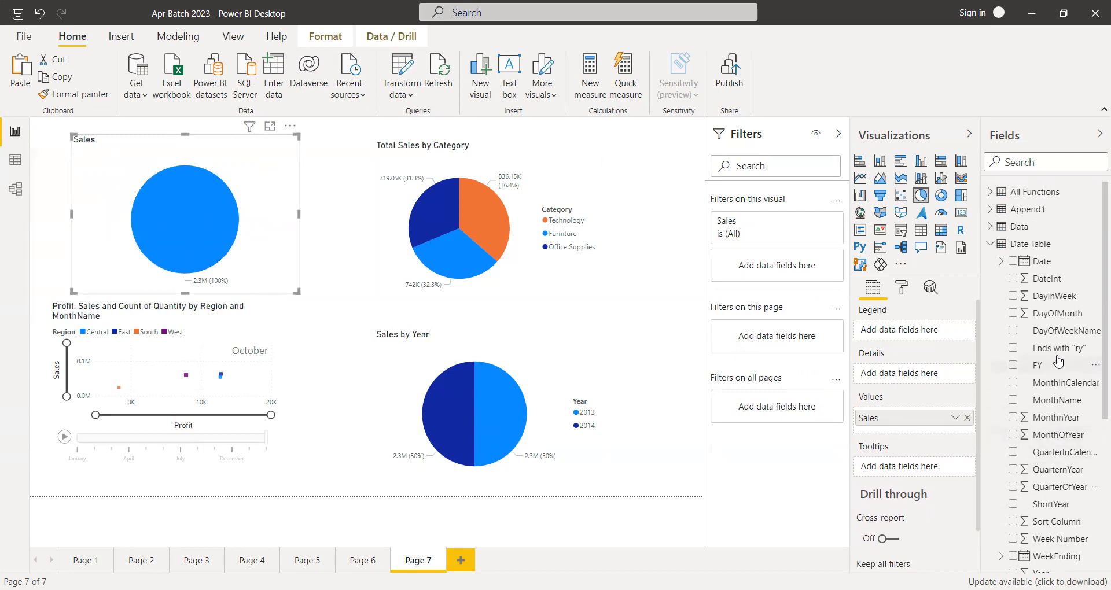
pyautogui.click(1013, 262)
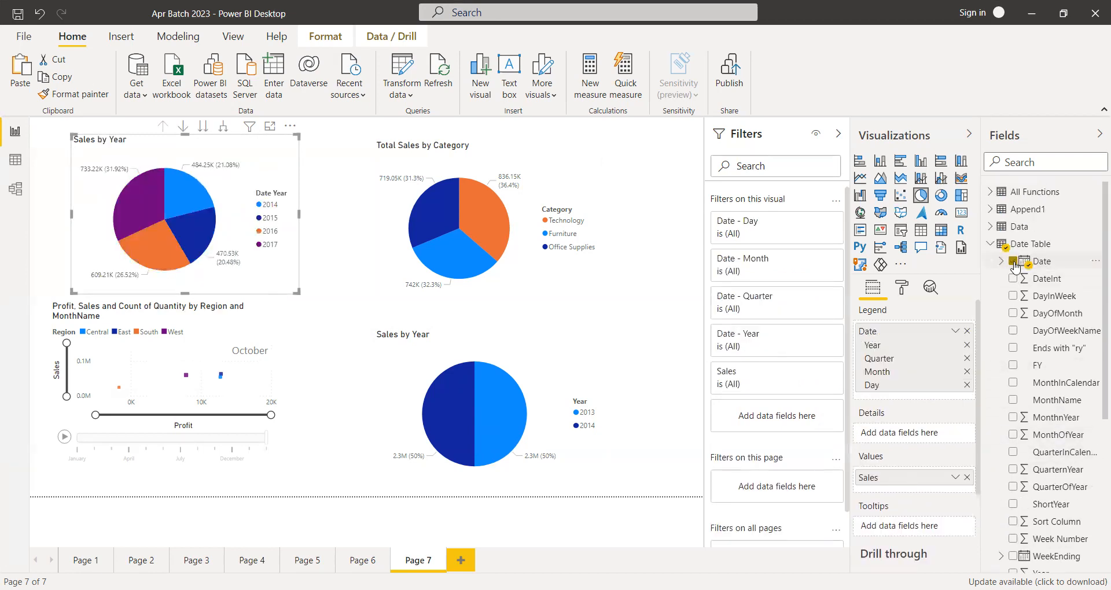
pyautogui.click(202, 126)
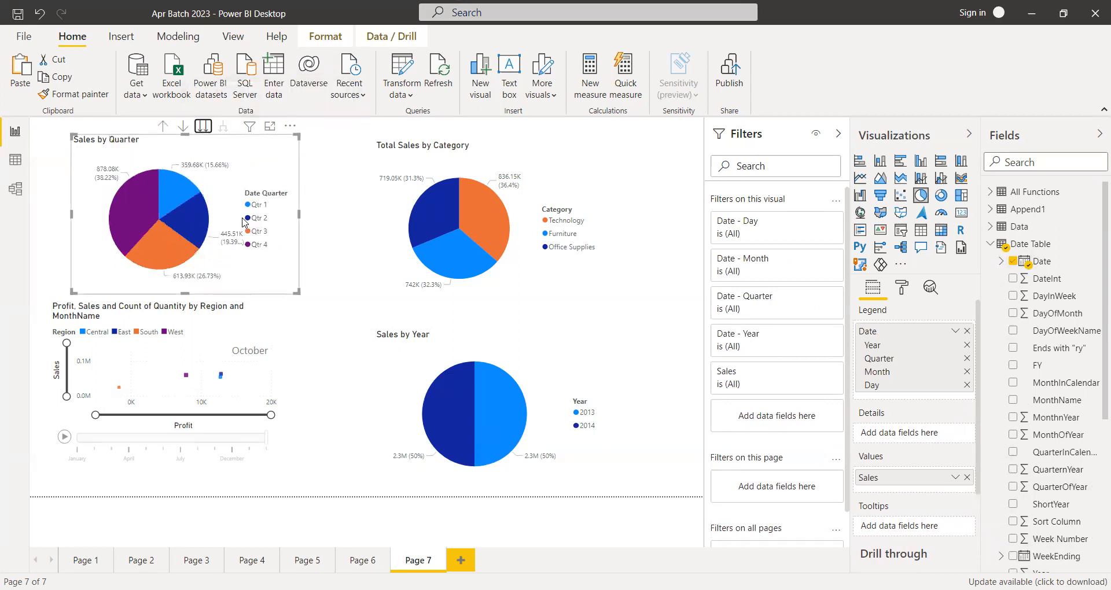
pyautogui.click(202, 127)
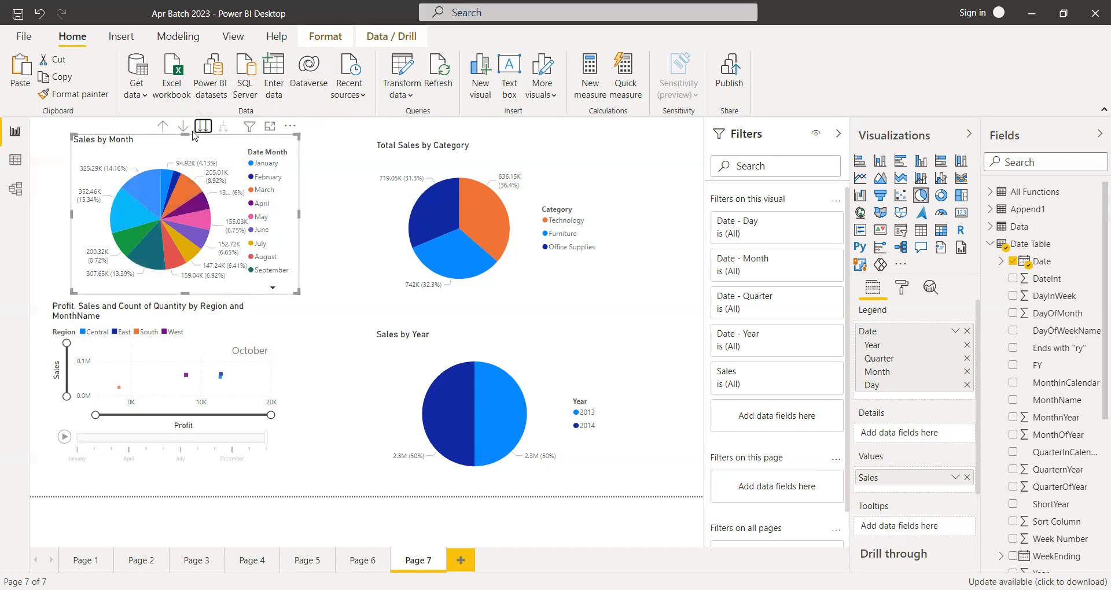
pyautogui.click(163, 127)
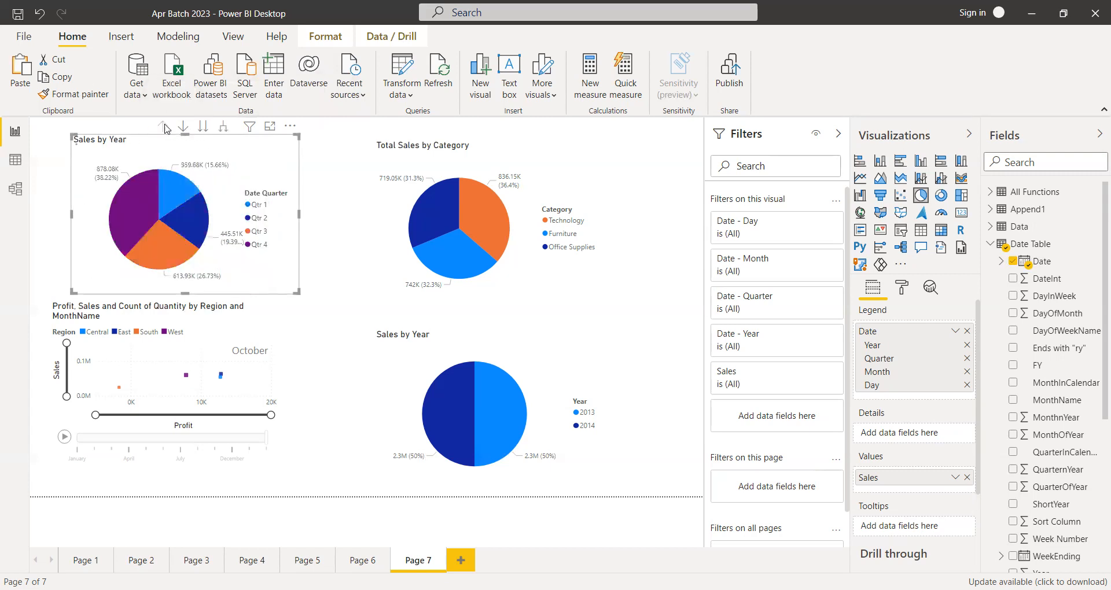
pyautogui.click(164, 127)
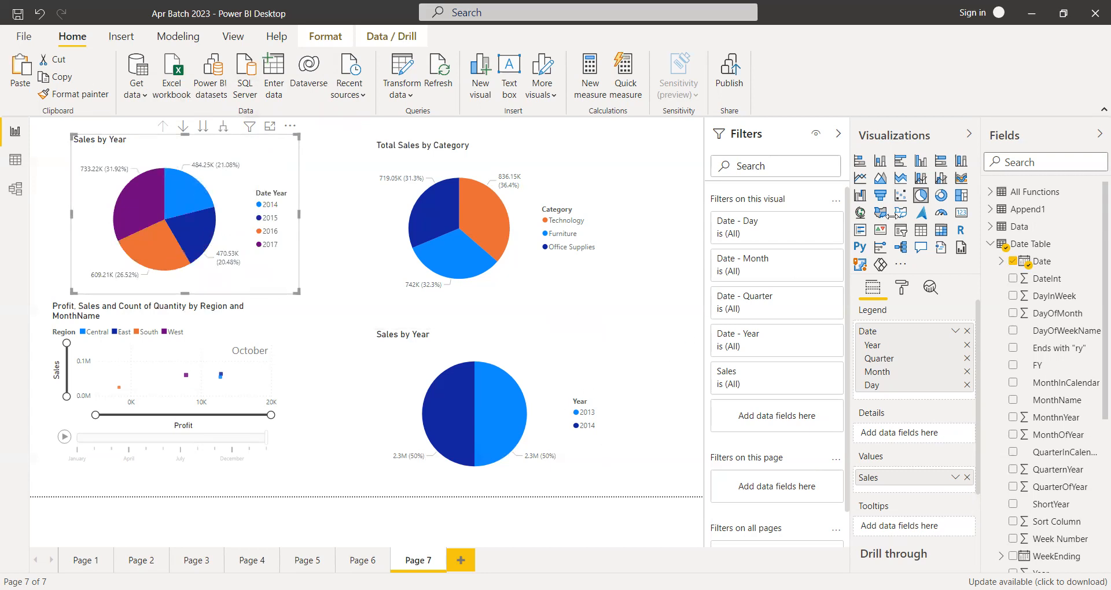
# Step: Remove the Sales by Year pie showing 2013 and 2014, and move the Date-based Sales by Year pie into its place
pyautogui.click(990, 245)
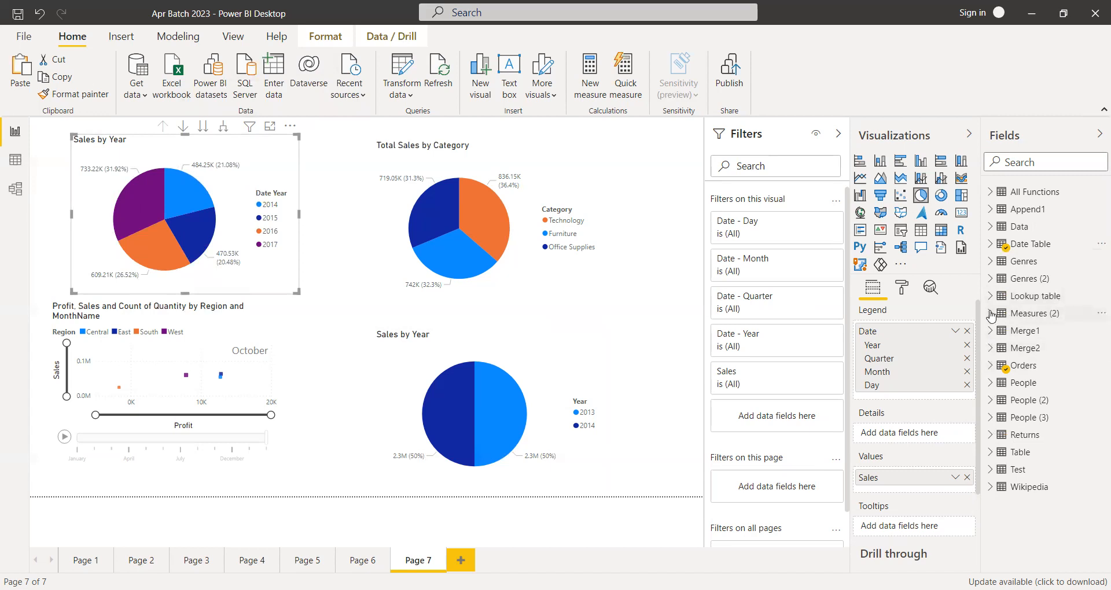
pyautogui.click(991, 314)
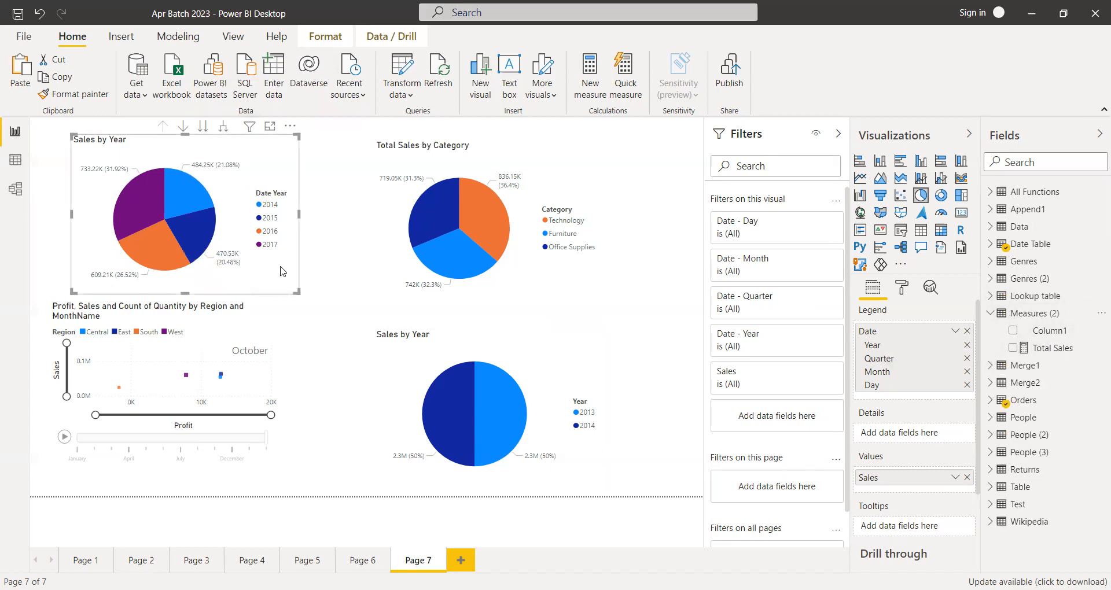
pyautogui.click(535, 363)
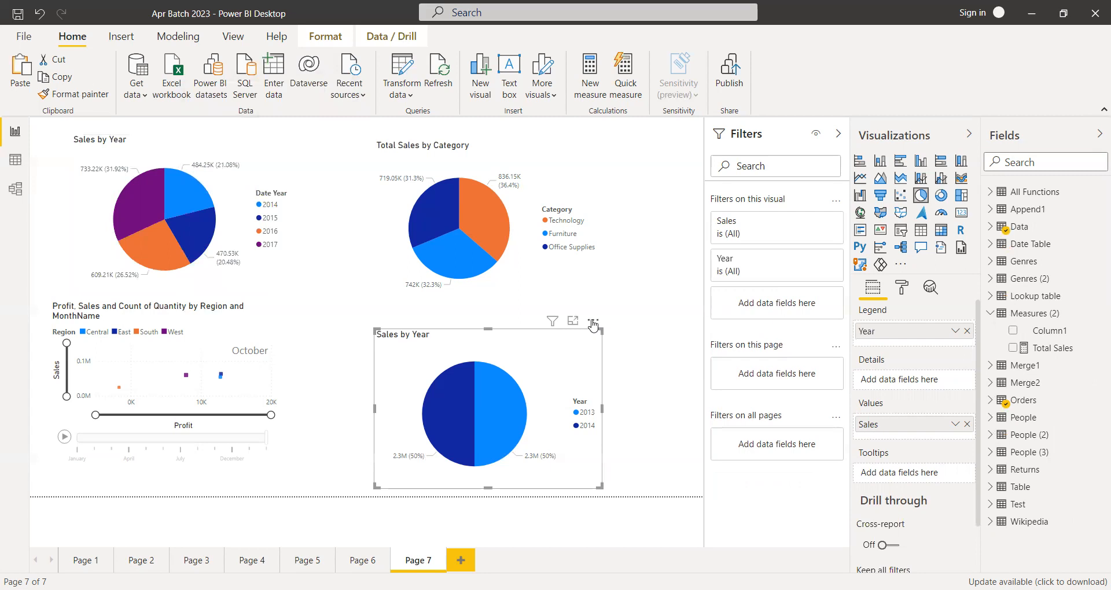
pyautogui.click(593, 320)
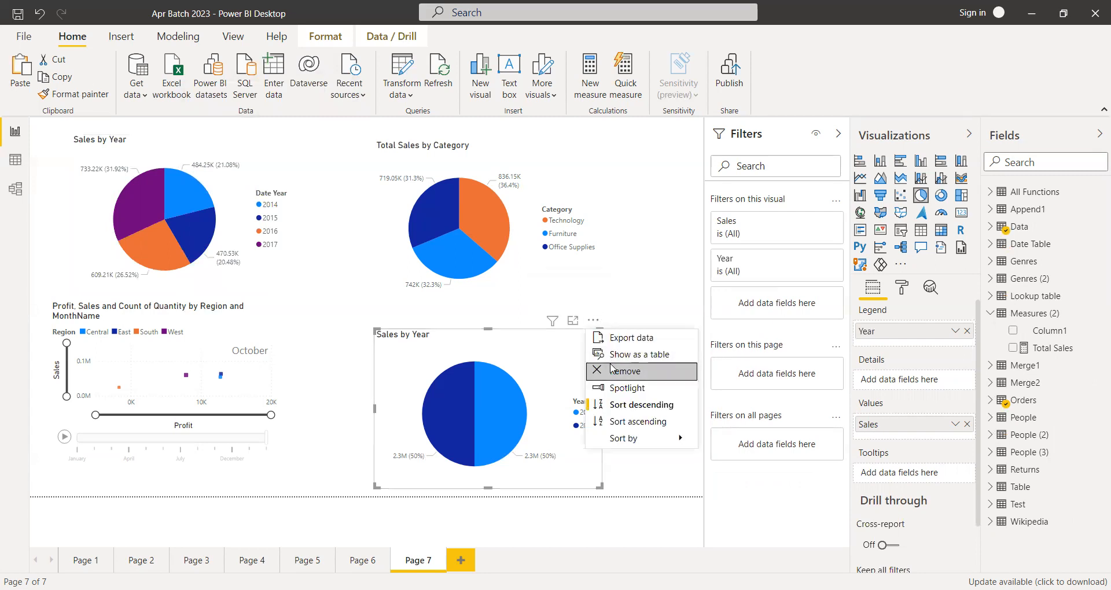
pyautogui.moveTo(203, 199); pyautogui.dragTo(520, 384)
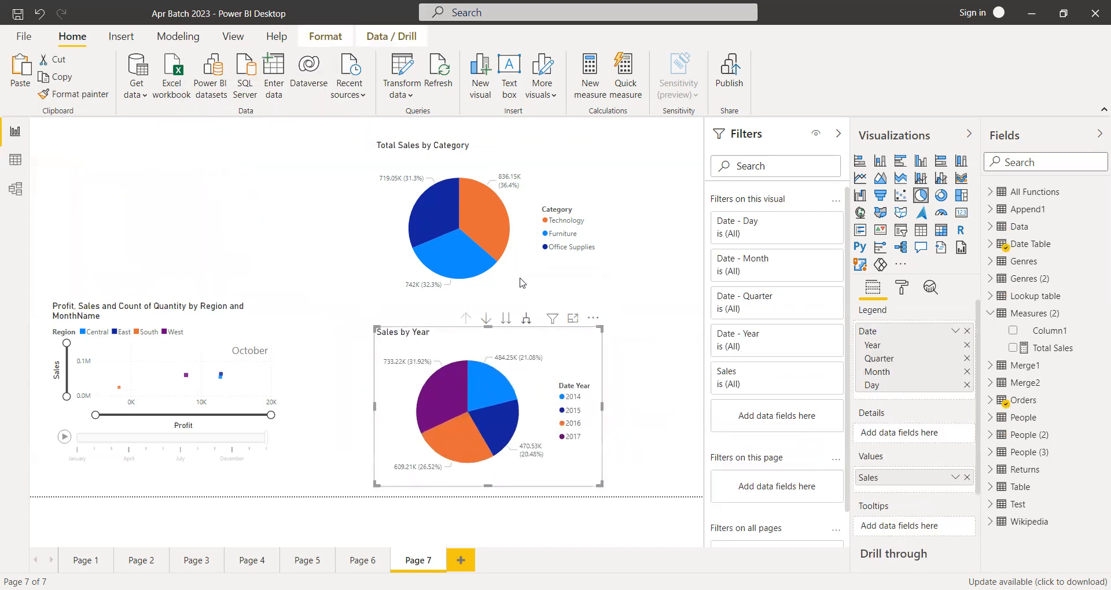
# Step: Review the Total Sales measure's formula in the Measures (2) table, leaving the Measures and Orders tables collapsed
pyautogui.click(991, 313)
pyautogui.click(991, 366)
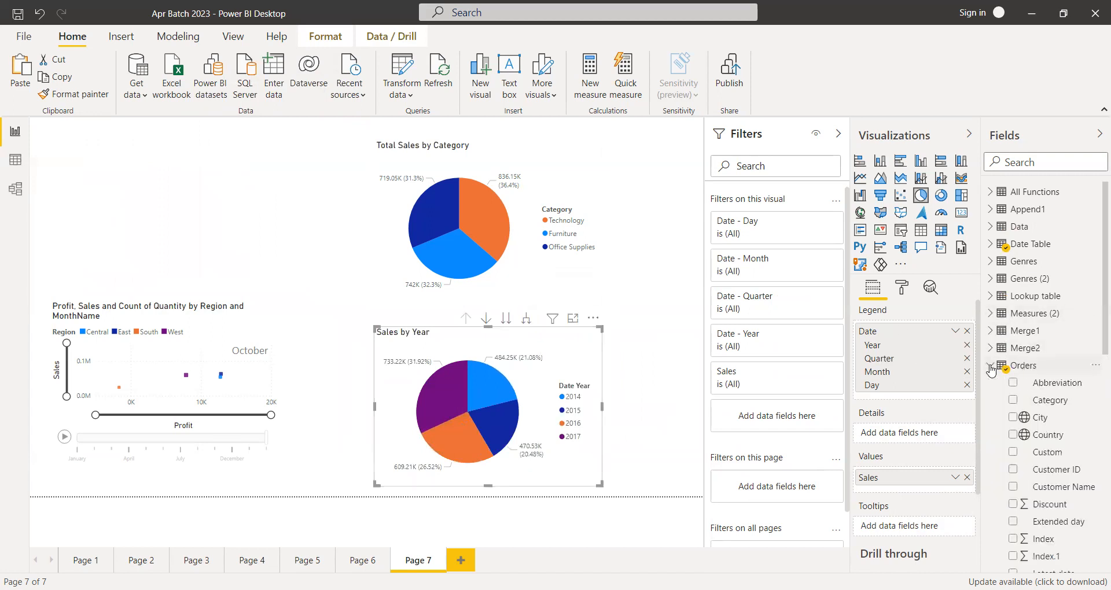
pyautogui.click(992, 367)
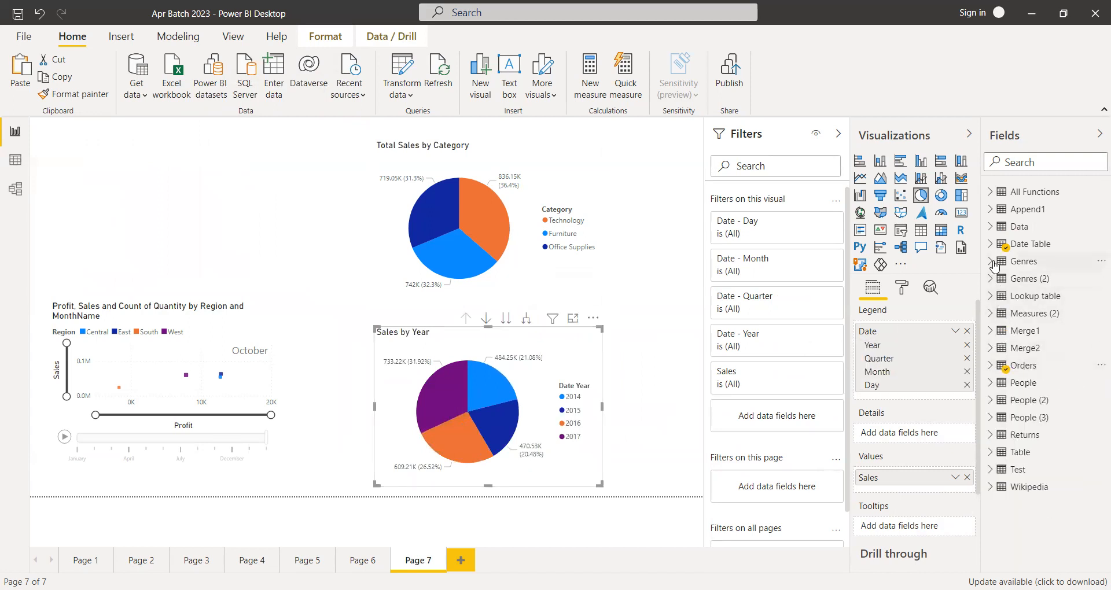
pyautogui.click(990, 318)
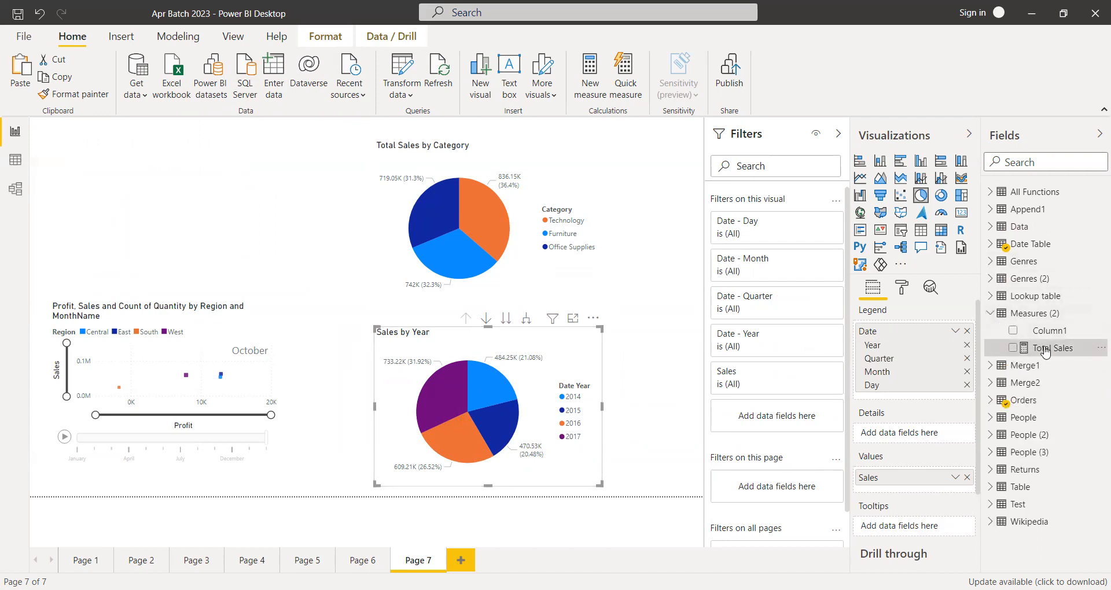
pyautogui.click(1042, 350)
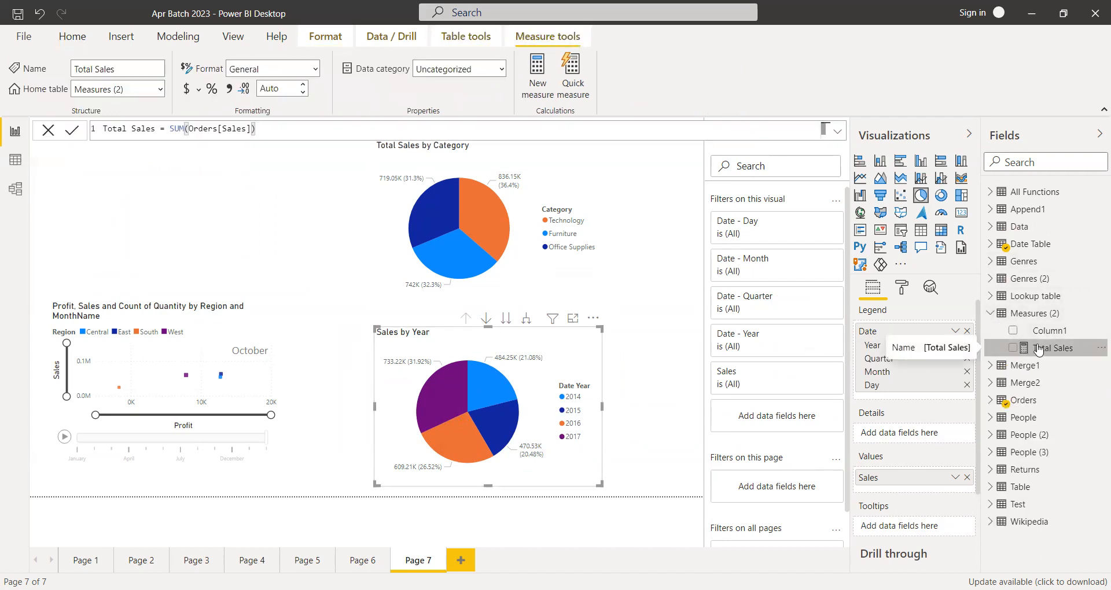
pyautogui.click(991, 313)
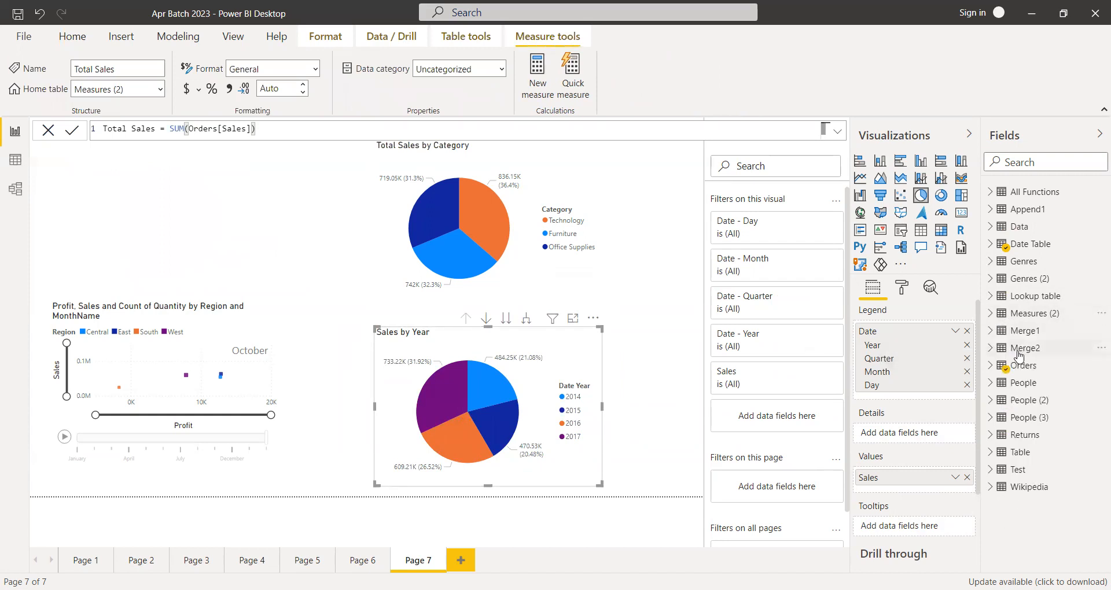
pyautogui.click(657, 344)
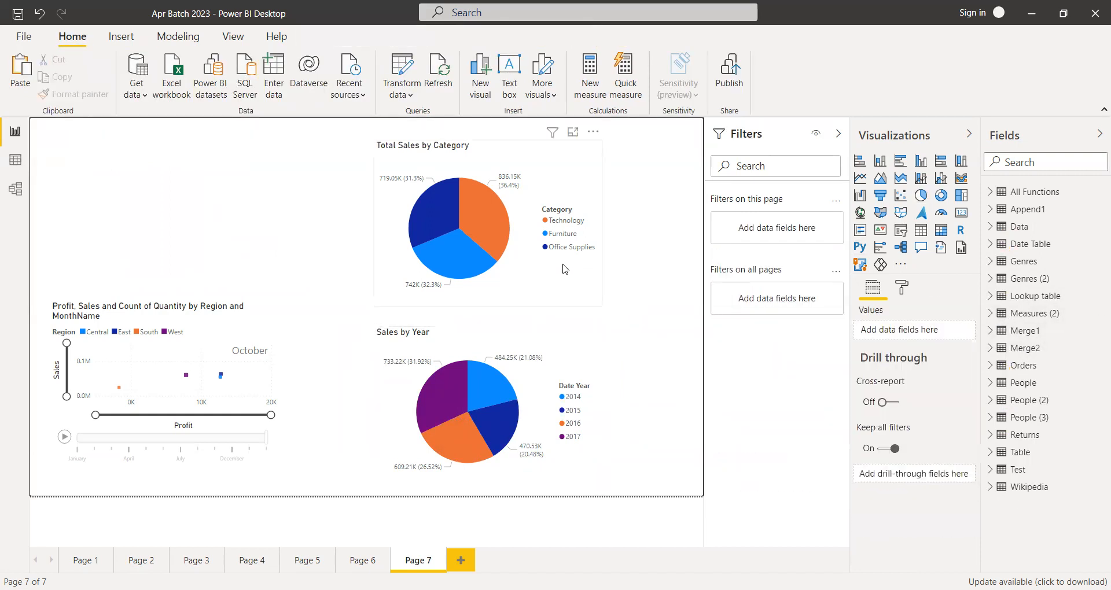
pyautogui.click(564, 269)
pyautogui.click(612, 334)
pyautogui.click(593, 360)
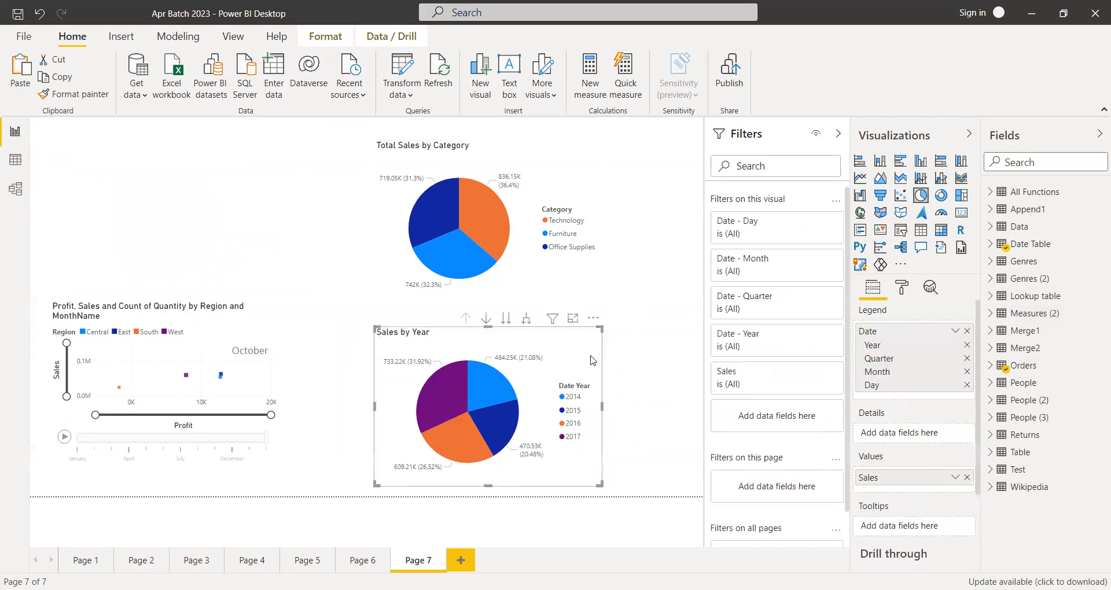
pyautogui.click(659, 352)
pyautogui.click(582, 366)
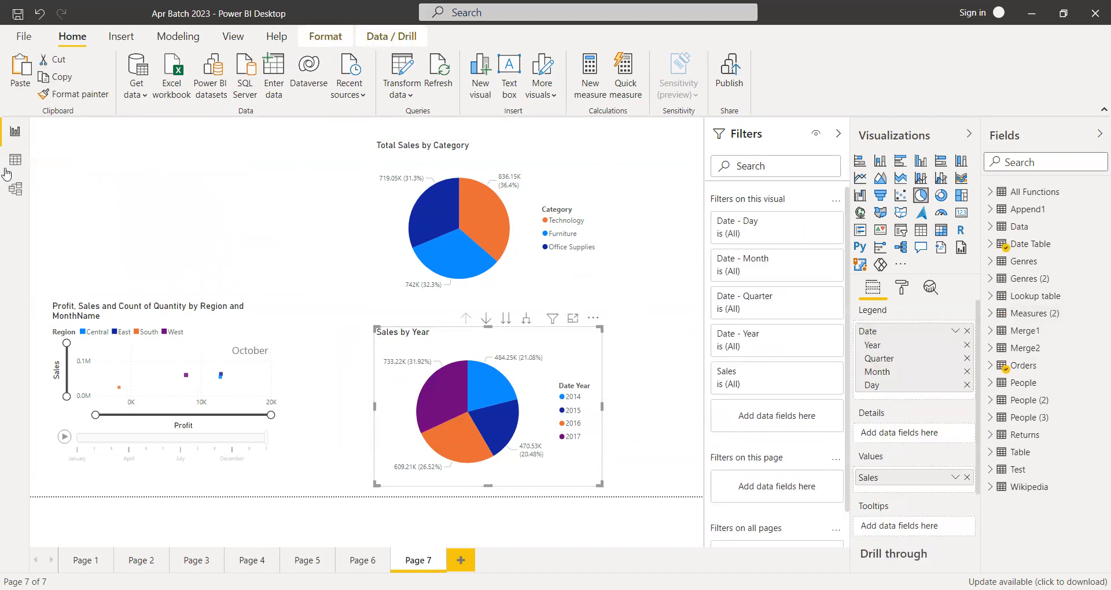
# Step: Show the Orders table's data rows, starting from its first columns
pyautogui.click(15, 188)
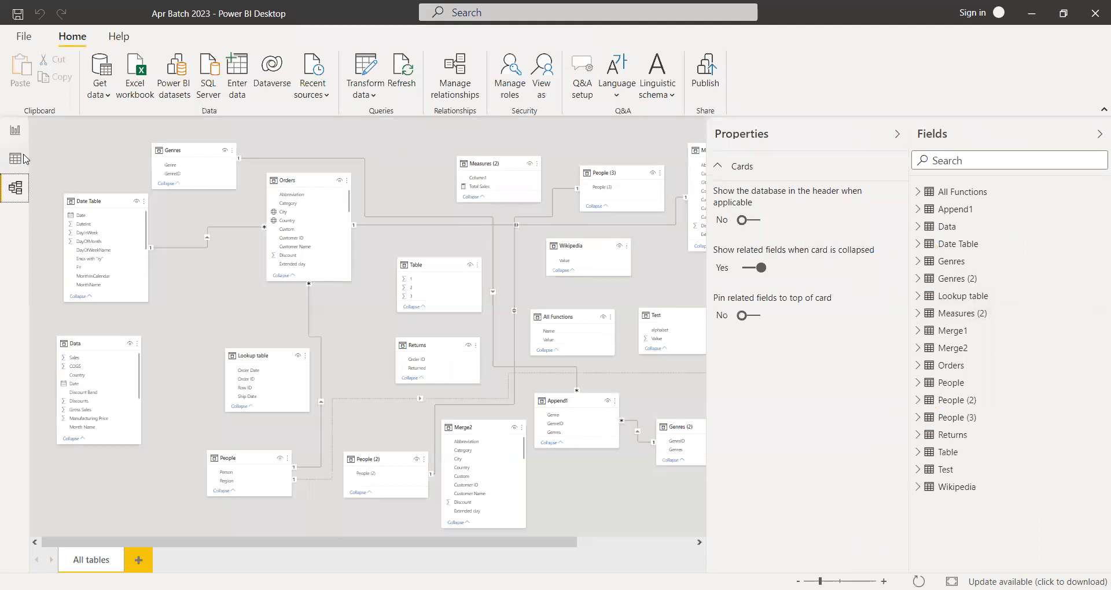
pyautogui.click(23, 159)
pyautogui.click(990, 363)
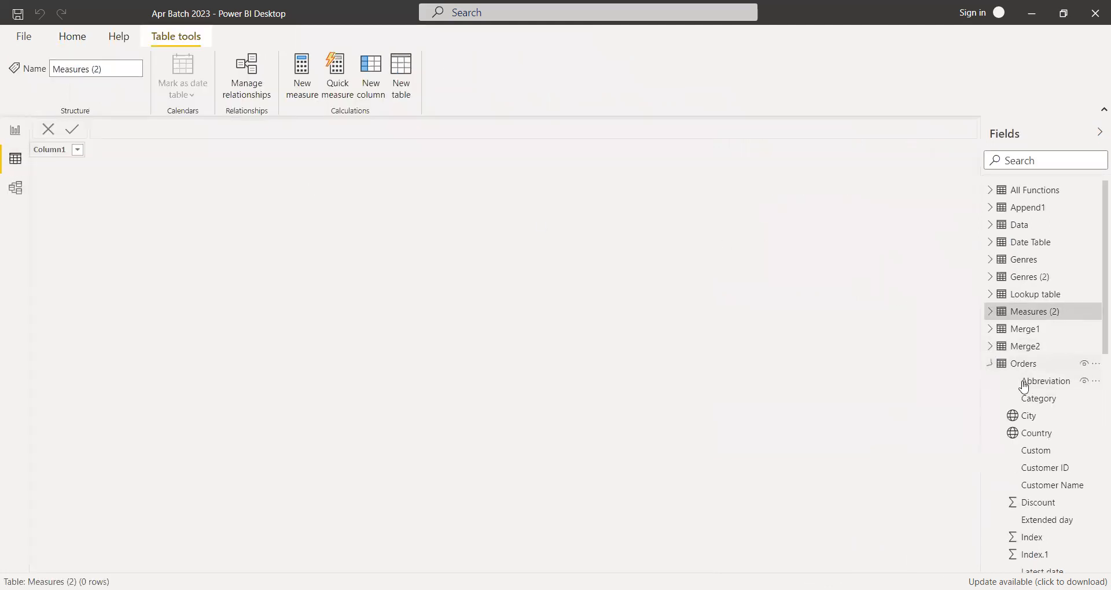
pyautogui.click(1031, 384)
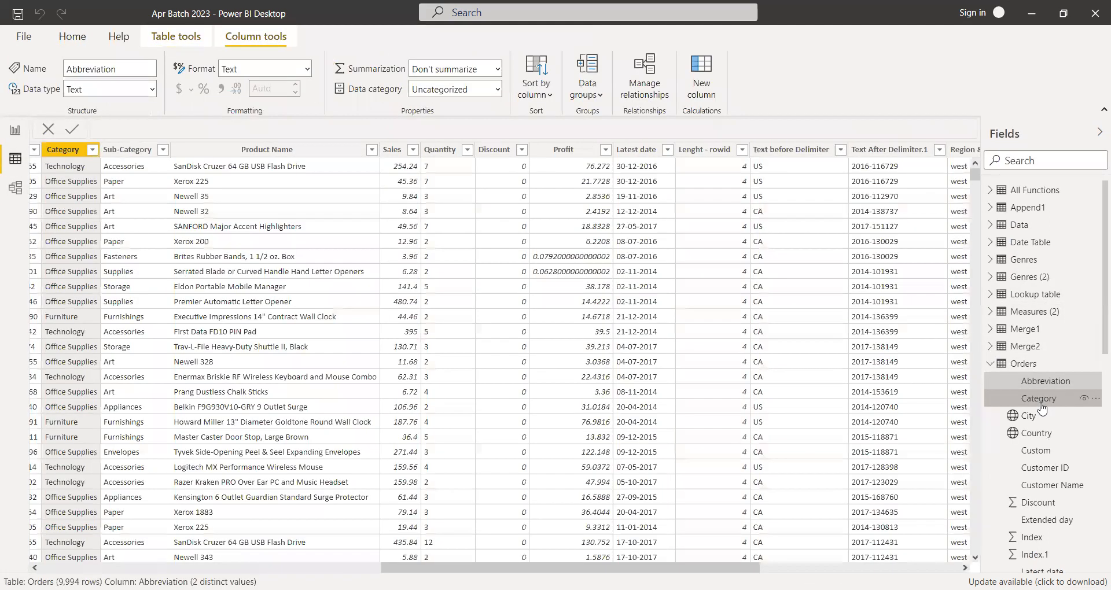
pyautogui.click(1038, 399)
pyautogui.moveTo(534, 568); pyautogui.dragTo(337, 561)
pyautogui.moveTo(266, 554); pyautogui.dragTo(191, 272)
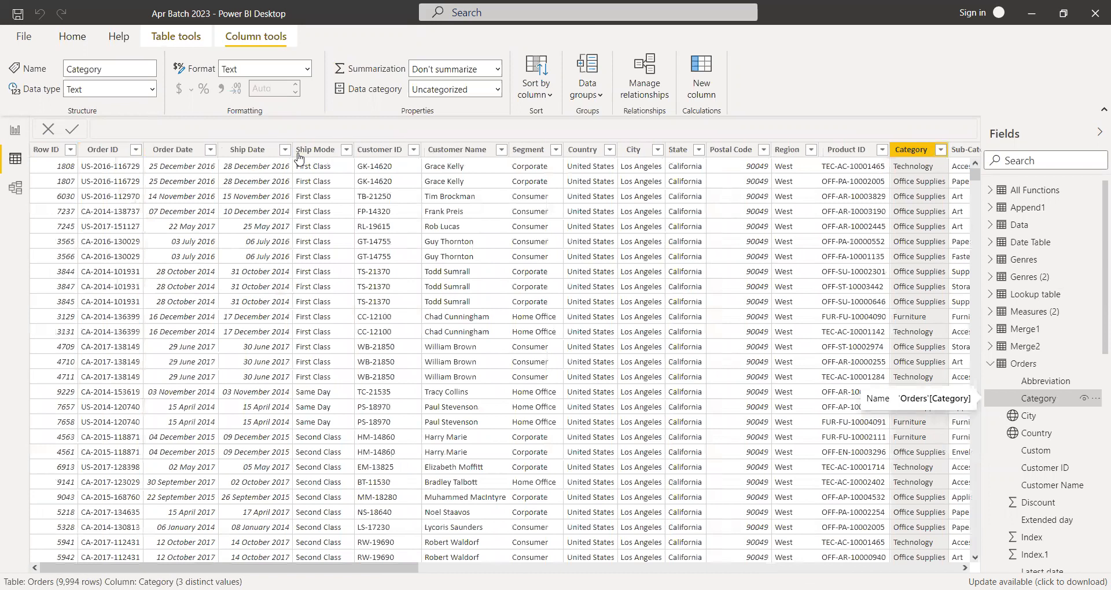
# Step: Examine the distinct values of the Ship Mode column in Orders without filtering the rows
pyautogui.click(302, 153)
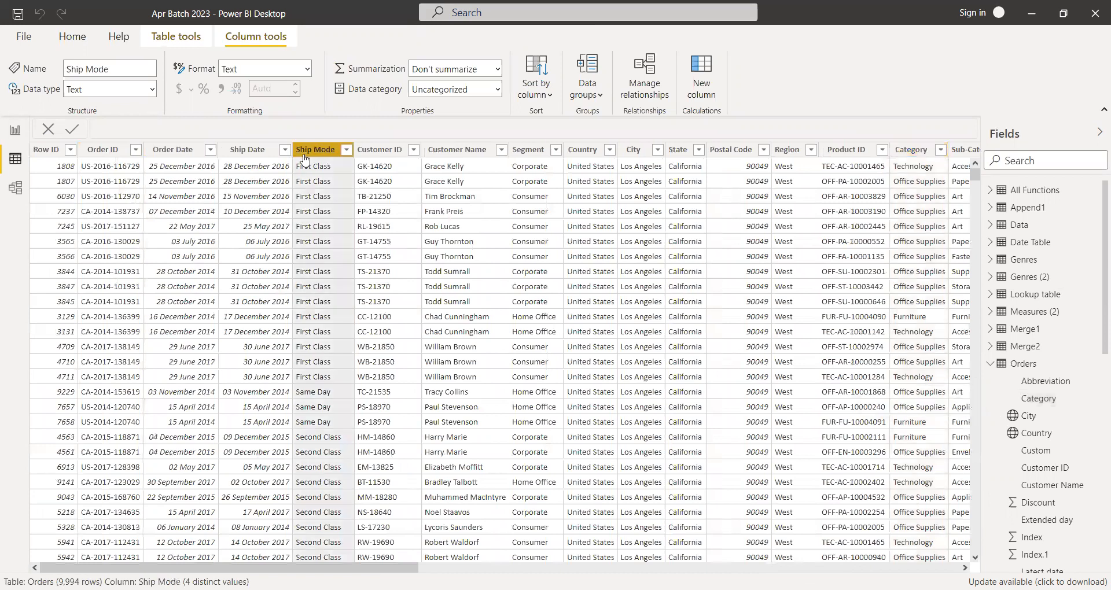
pyautogui.click(346, 150)
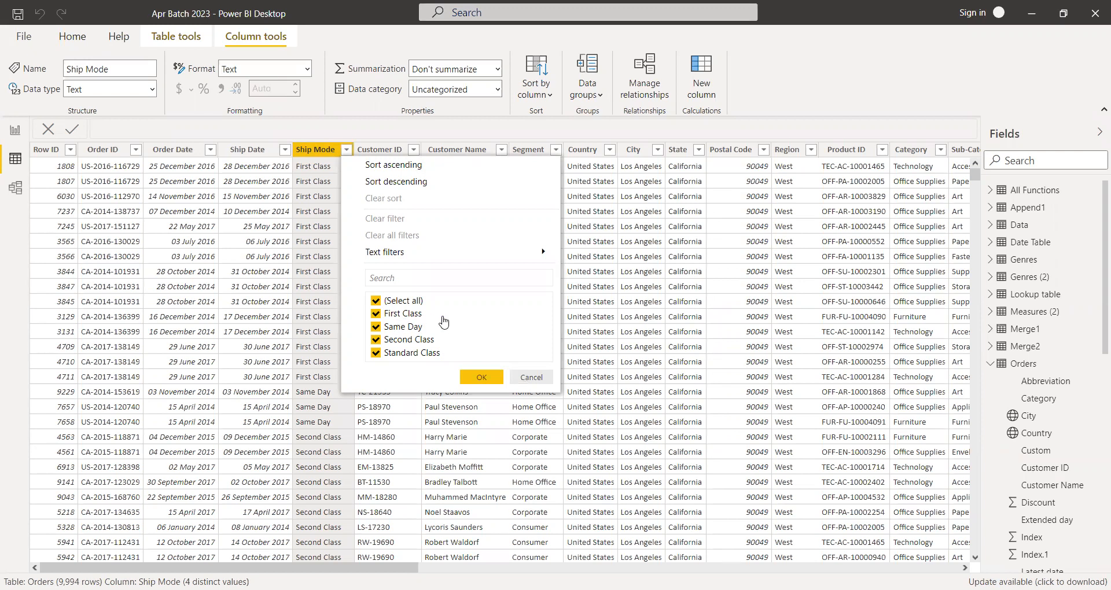
pyautogui.click(317, 153)
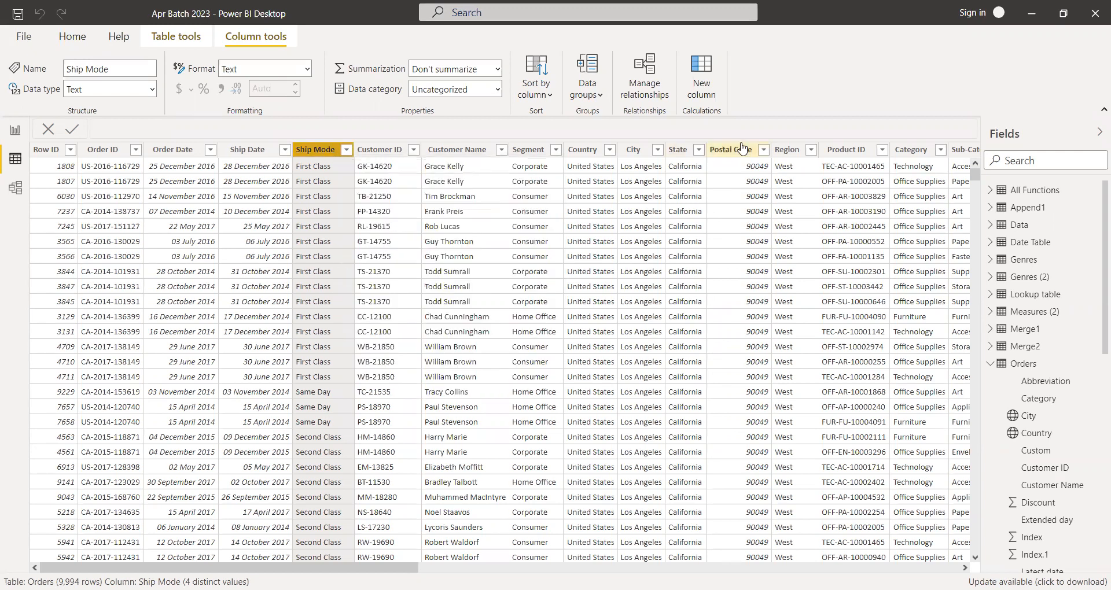
pyautogui.moveTo(388, 567)
pyautogui.mouseDown()
pyautogui.moveTo(845, 567)
pyautogui.moveTo(388, 567)
pyautogui.mouseUp()
pyautogui.click(346, 150)
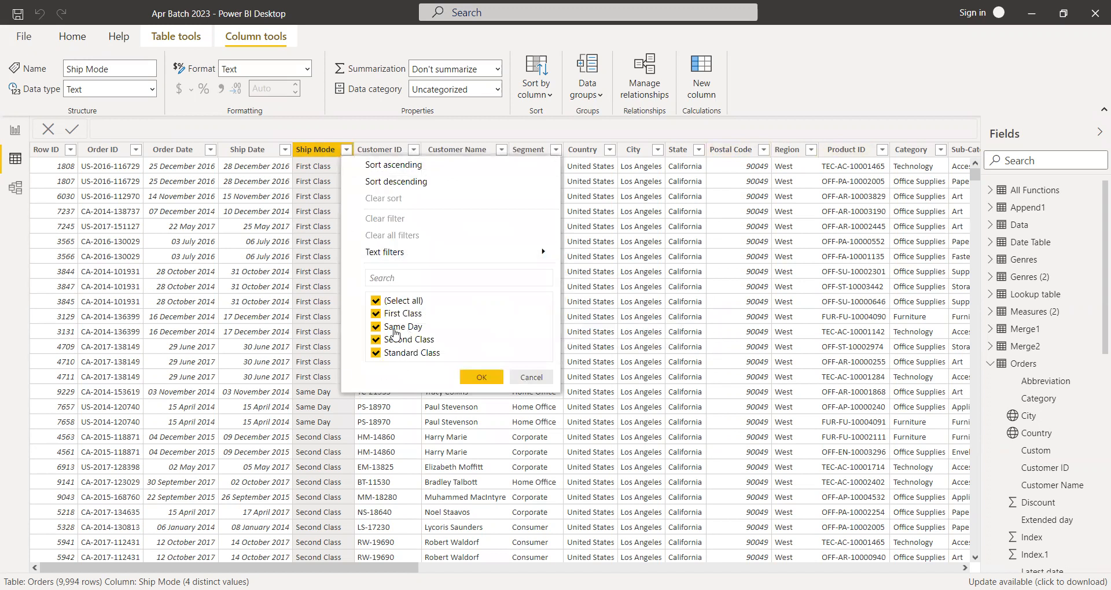
pyautogui.click(316, 154)
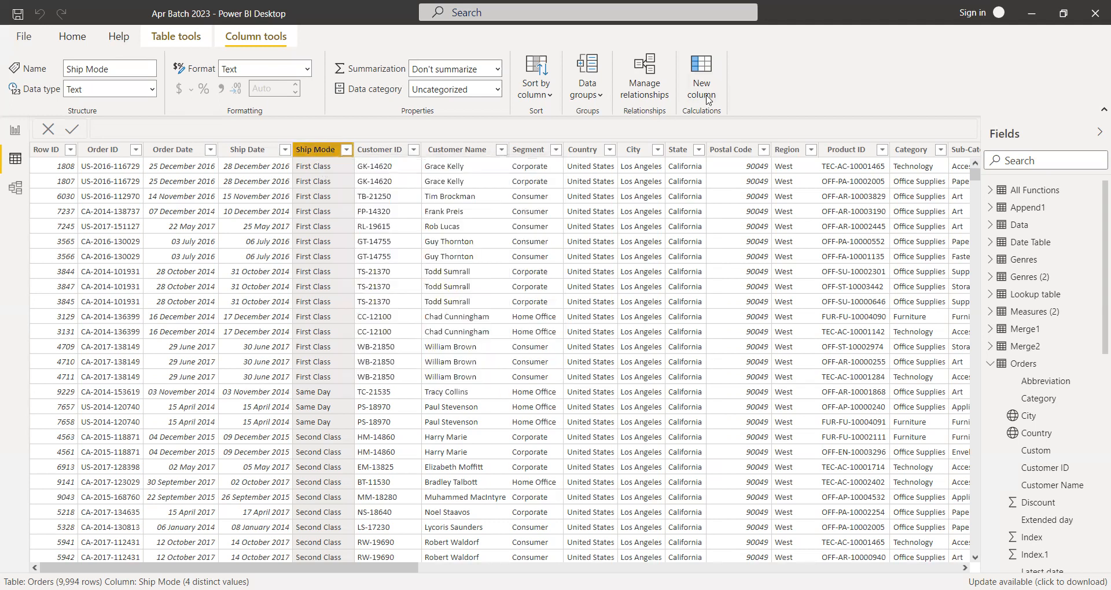
# Step: Add a calculated column named Ship Mode - Updated to the Orders table and begin its formula with an IF function
pyautogui.click(106, 133)
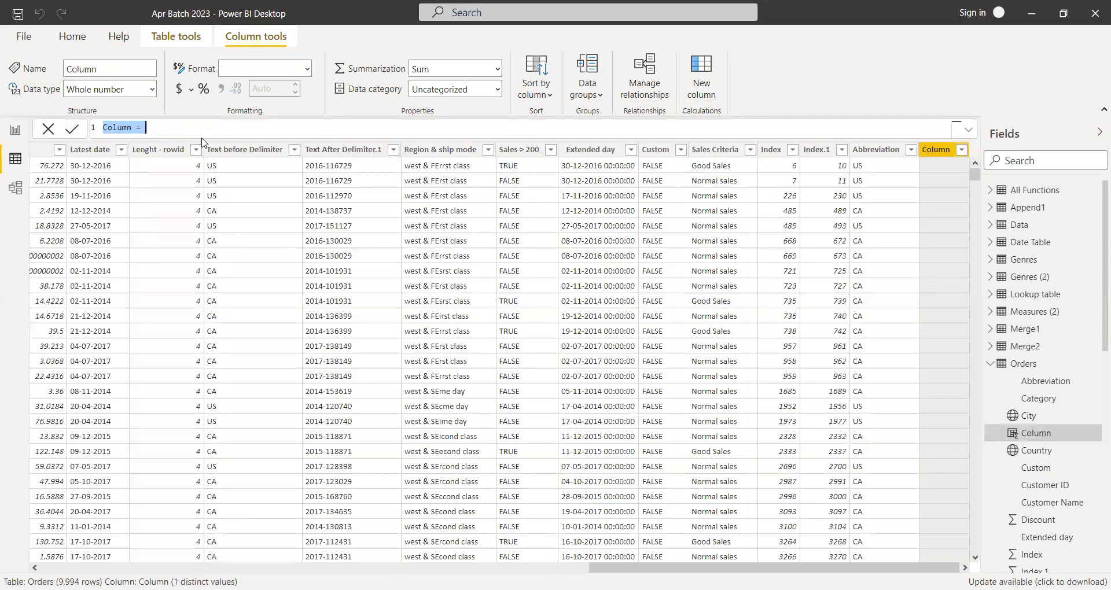
pyautogui.write('U')
pyautogui.write('Ship Mode ')
pyautogui.write('- Updated ')
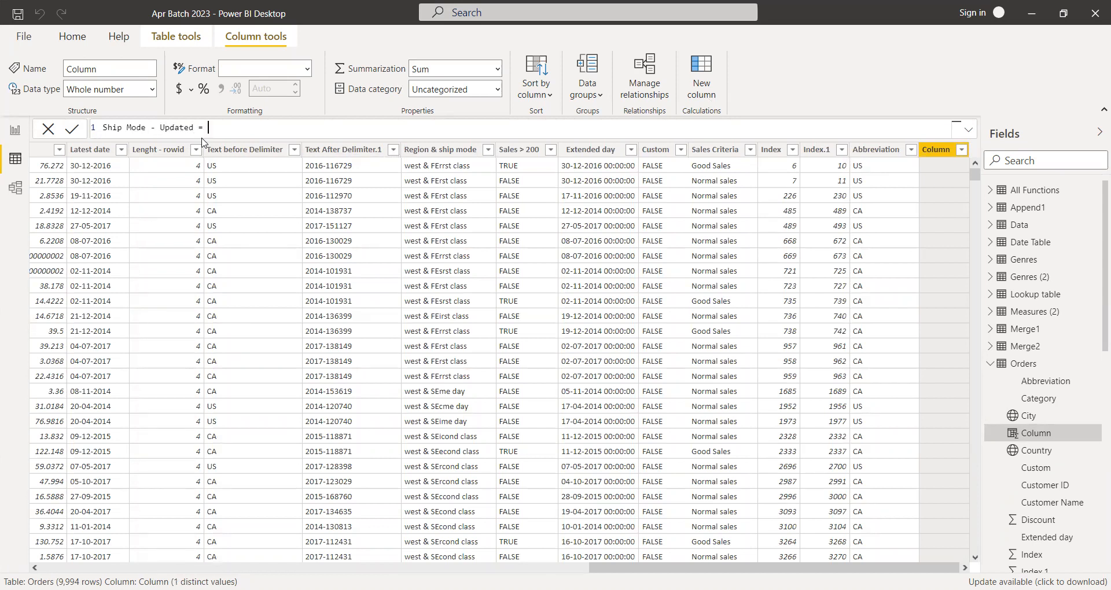
pyautogui.write('= IF(')
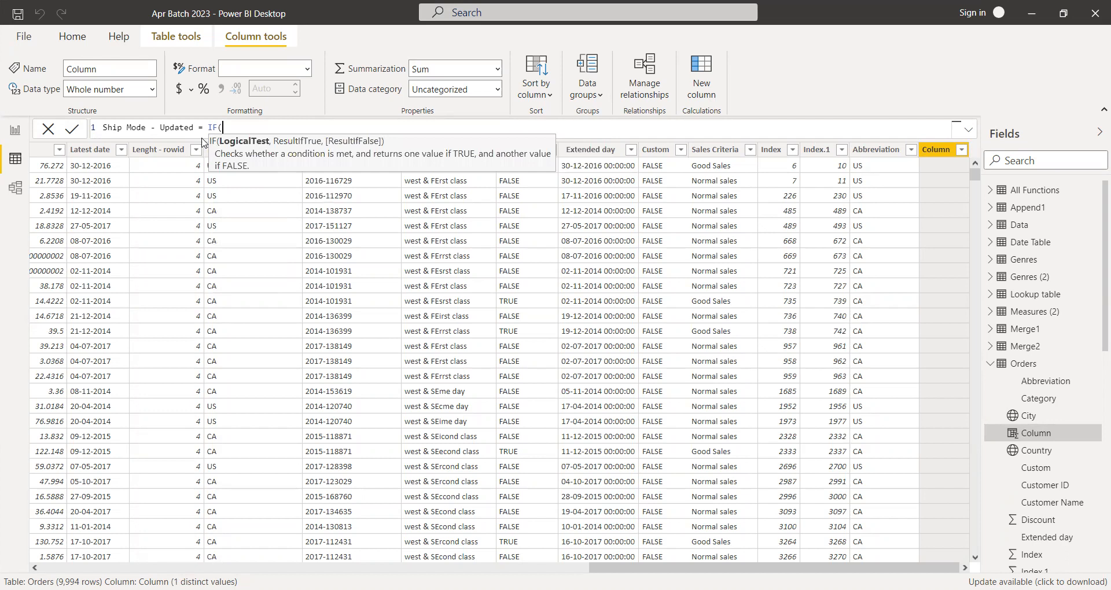
# Step: Start the IF condition by comparing Orders[Ship Mode] with an equals sign, replacing the mistaken Ship Date reference
pyautogui.write('Orders[Ship')
pyautogui.press('Tab')
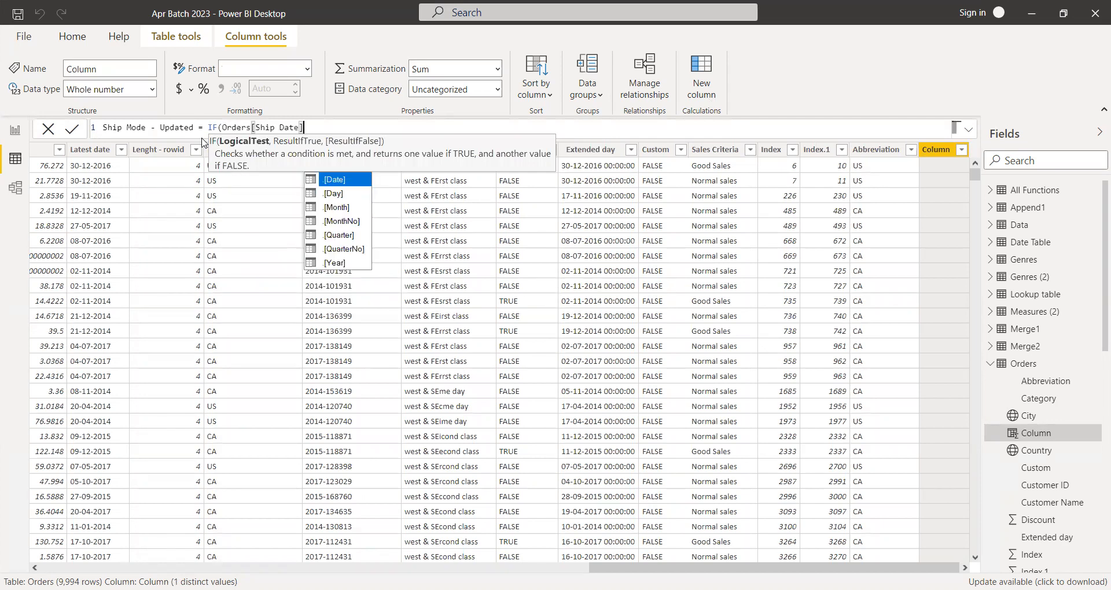
pyautogui.press('BackSpace')
pyautogui.press('BackSpace')
pyautogui.press('BackSpace')
pyautogui.press('BackSpace')
pyautogui.press('BackSpace')
pyautogui.press('BackSpace')
pyautogui.press('BackSpace')
pyautogui.press('Down')
pyautogui.press('Tab')
pyautogui.write('=')
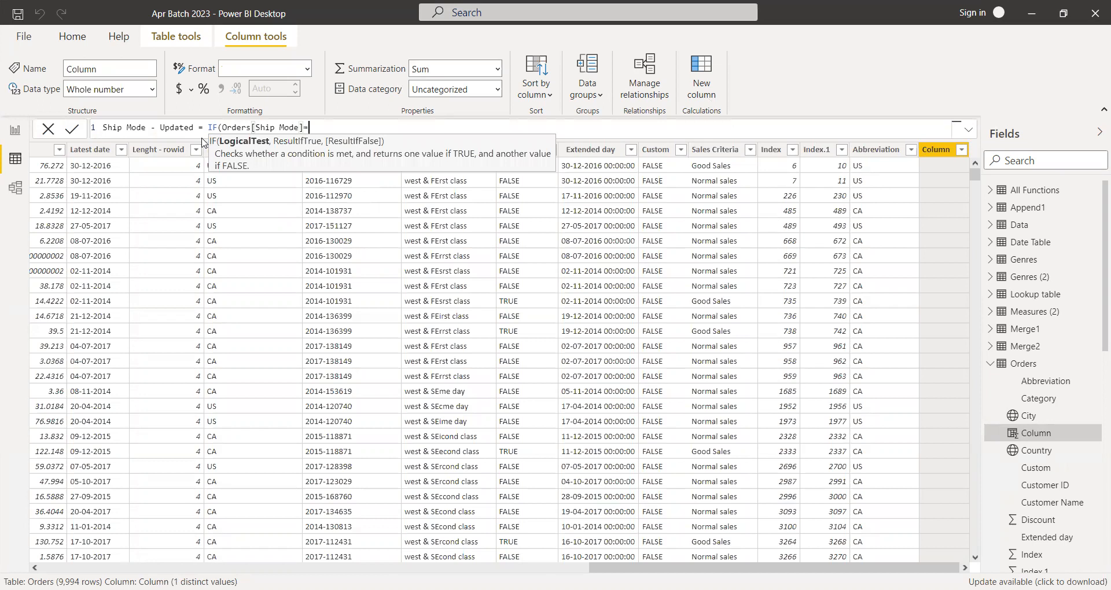
# Step: Complete the IF condition with "Same Day" and set the true result to "First Class"
pyautogui.write("'")
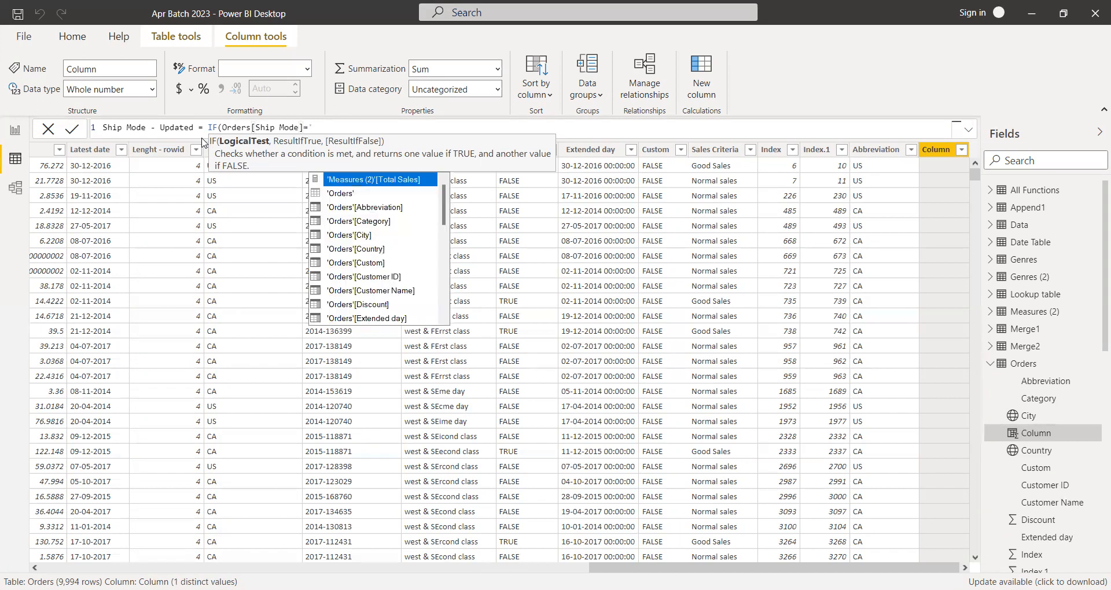
pyautogui.press('BackSpace')
pyautogui.write('"Same Da')
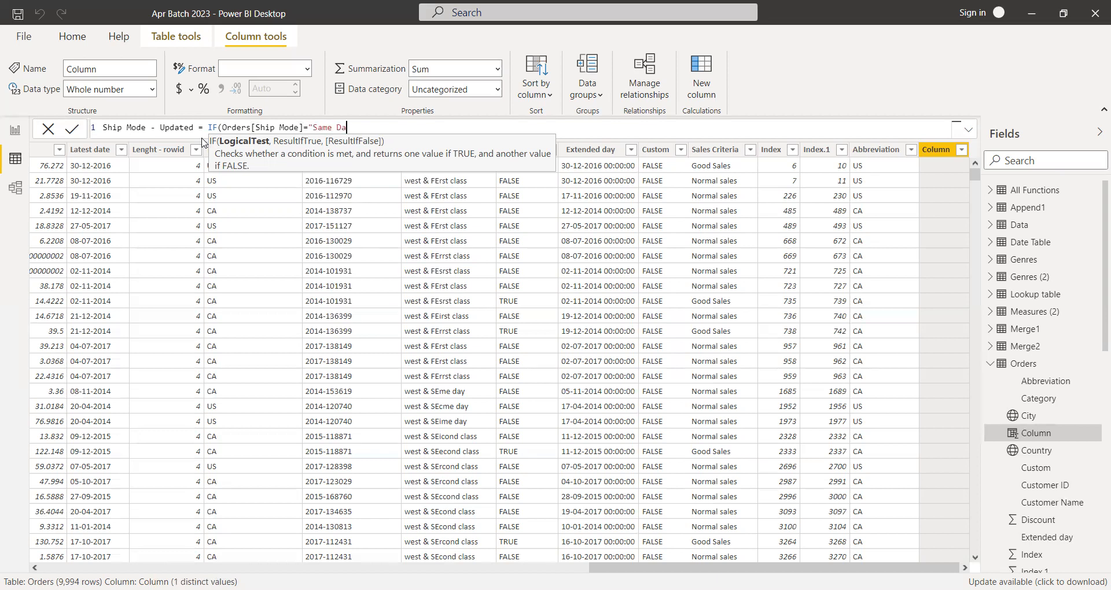
pyautogui.write('y","Fir')
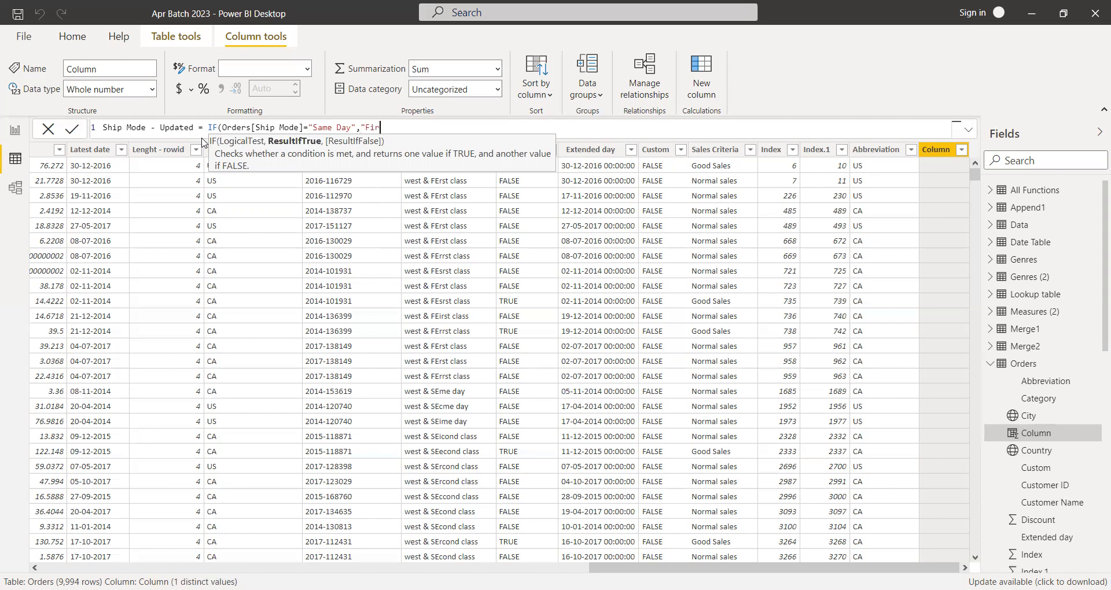
pyautogui.write('st Class",')
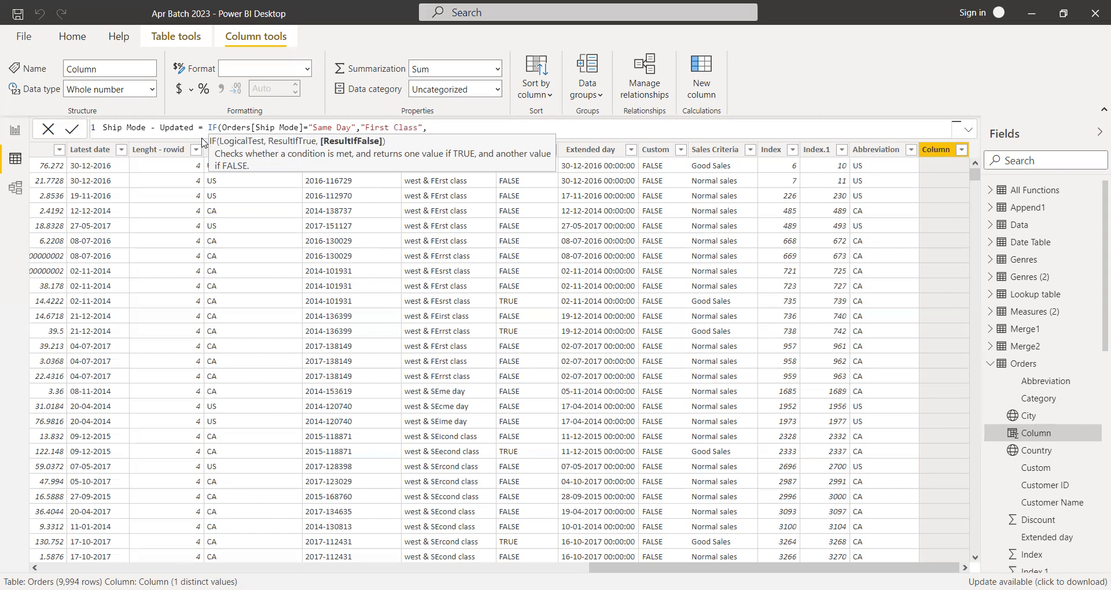
# Step: Use Orders[Ship Mode] as the false result, close the IF formula, and commit the calculated column
pyautogui.write('sh')
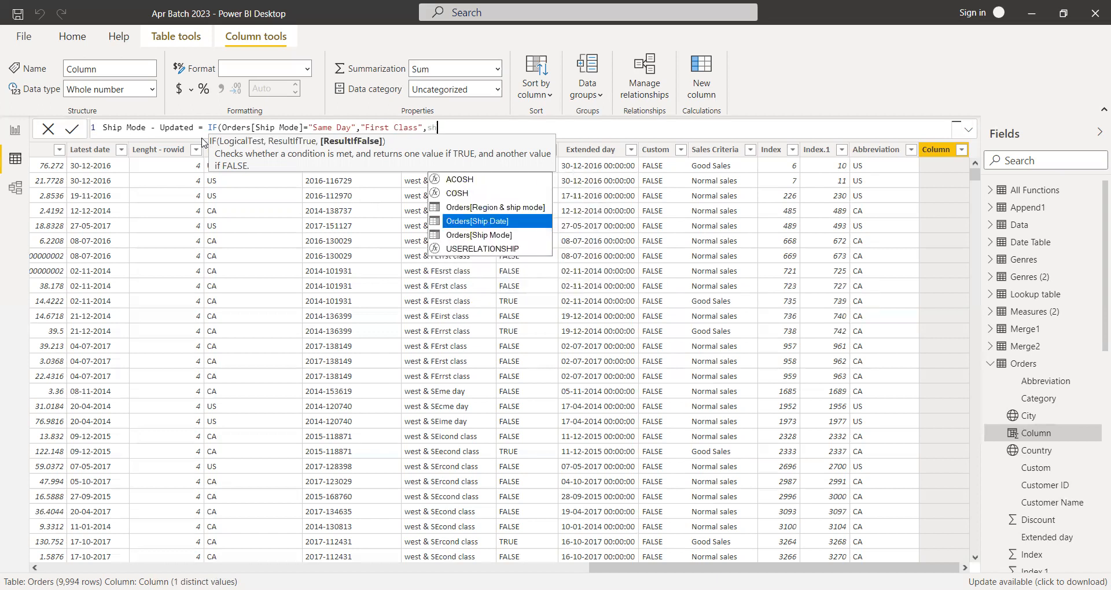
pyautogui.press('Down')
pyautogui.press('Tab')
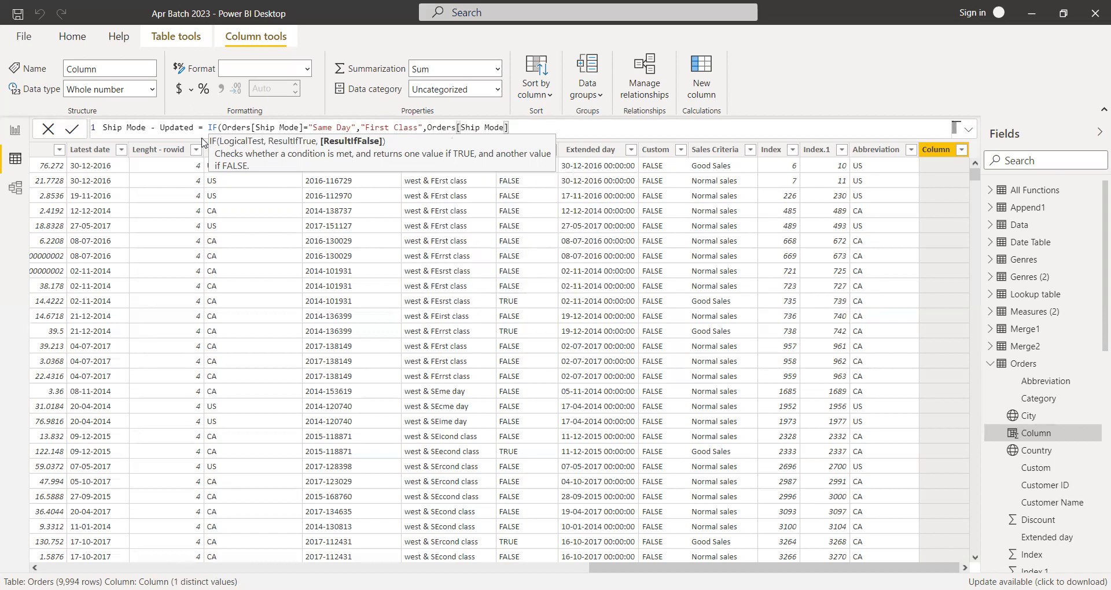
pyautogui.write(')')
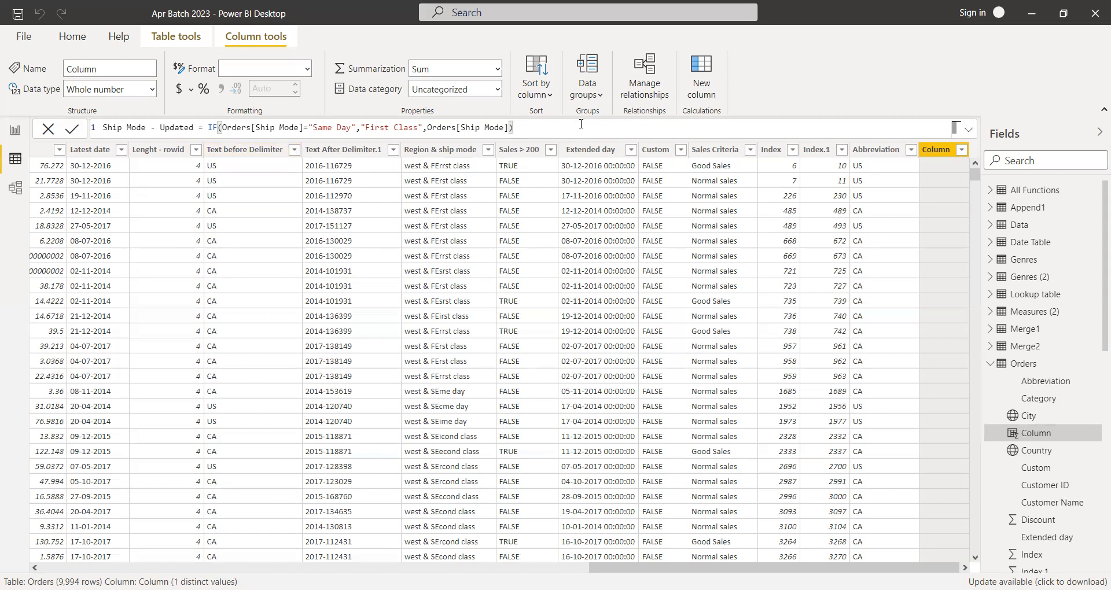
pyautogui.press('Return')
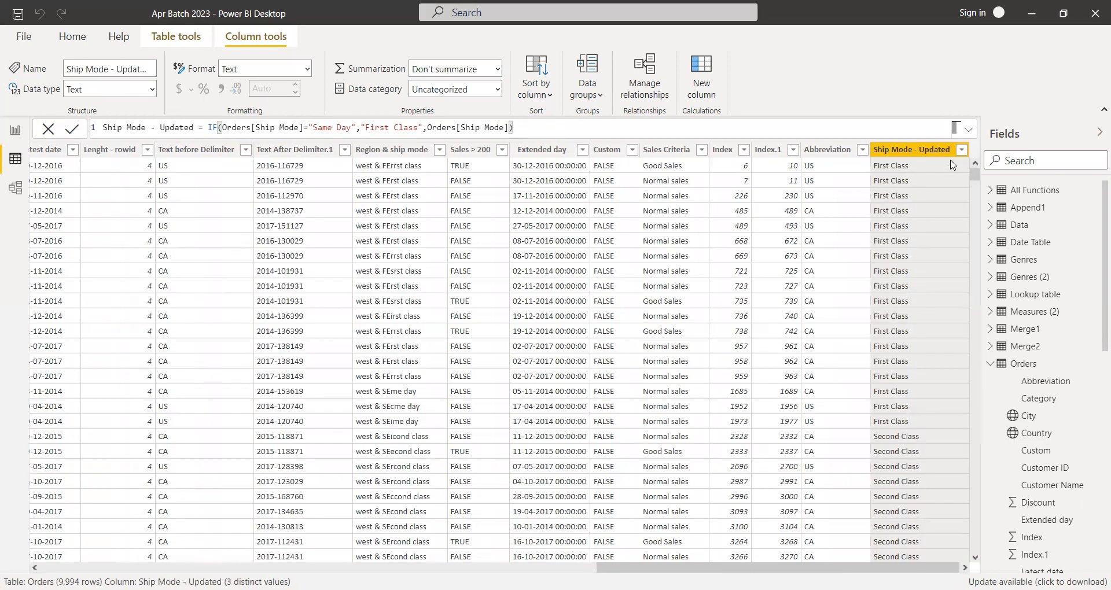
# Step: Check the distinct values of Ship Mode - Updated against the "Same Day" and "First Class" terms in its formula
pyautogui.click(961, 149)
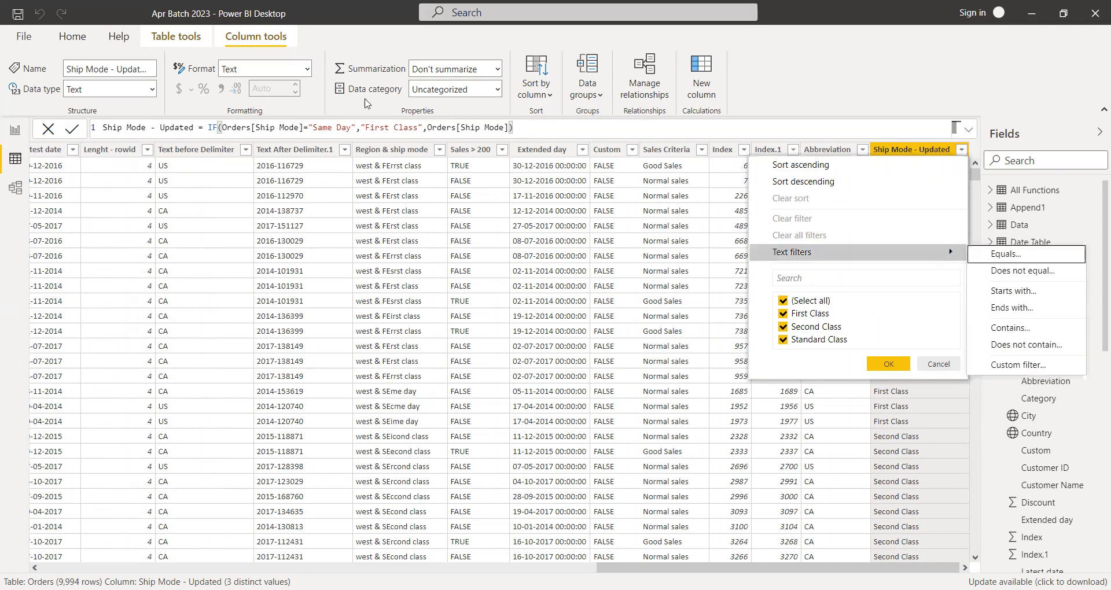
pyautogui.doubleClick(344, 129)
pyautogui.doubleClick(322, 128)
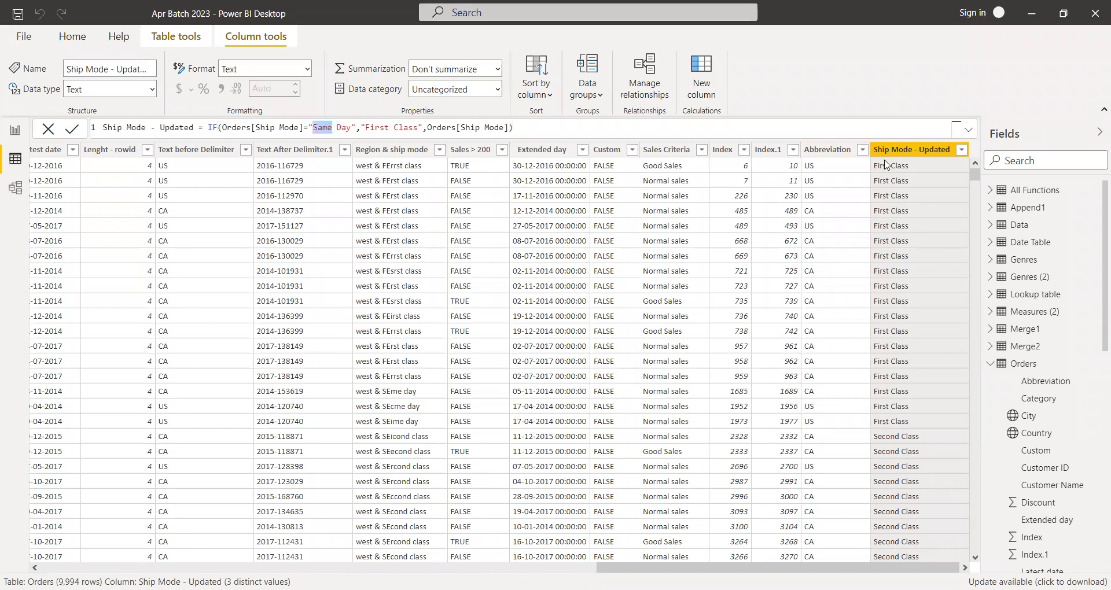
pyautogui.click(343, 128)
pyautogui.doubleClick(377, 128)
pyautogui.doubleClick(409, 128)
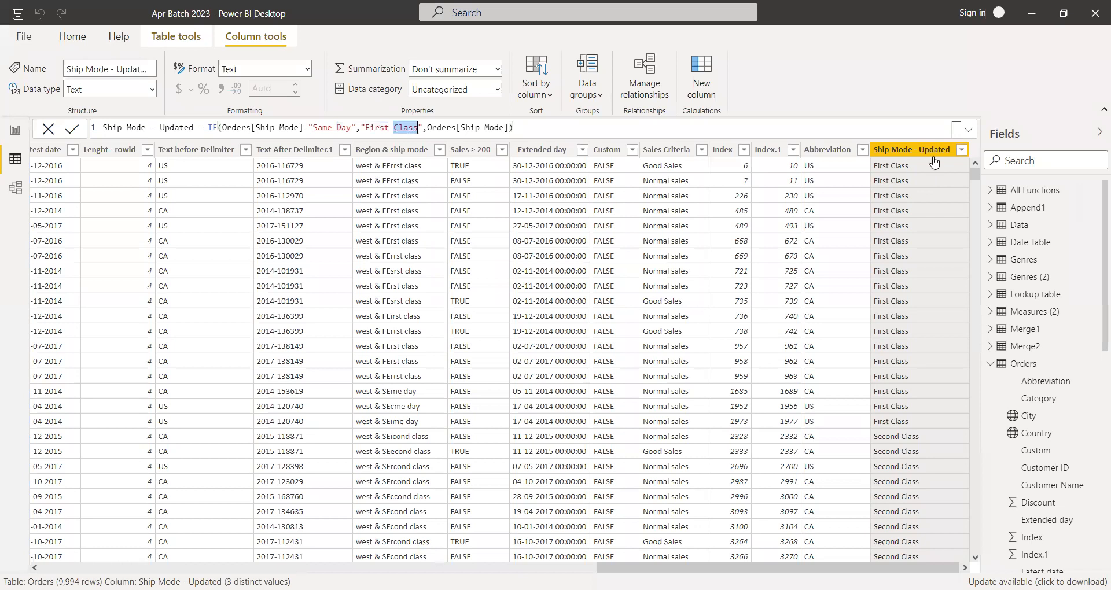
# Step: Build a table visual of Ship Mode - Updated and Sales in the empty upper-left area of report Page 7
pyautogui.click(15, 130)
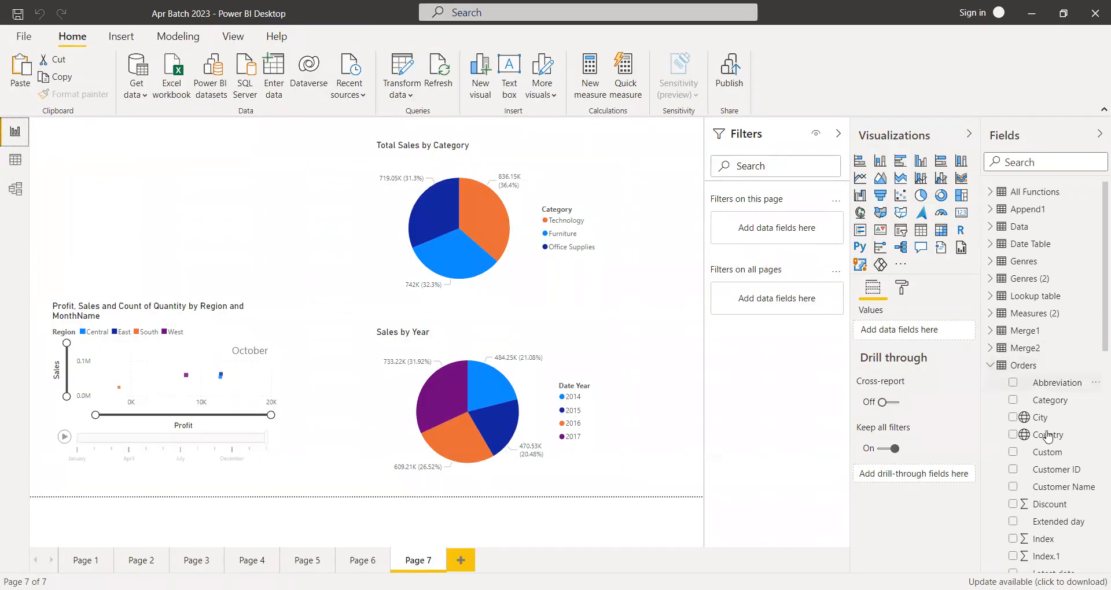
pyautogui.scroll(-4, 1065, 473)
pyautogui.scroll(-2, 1068, 482)
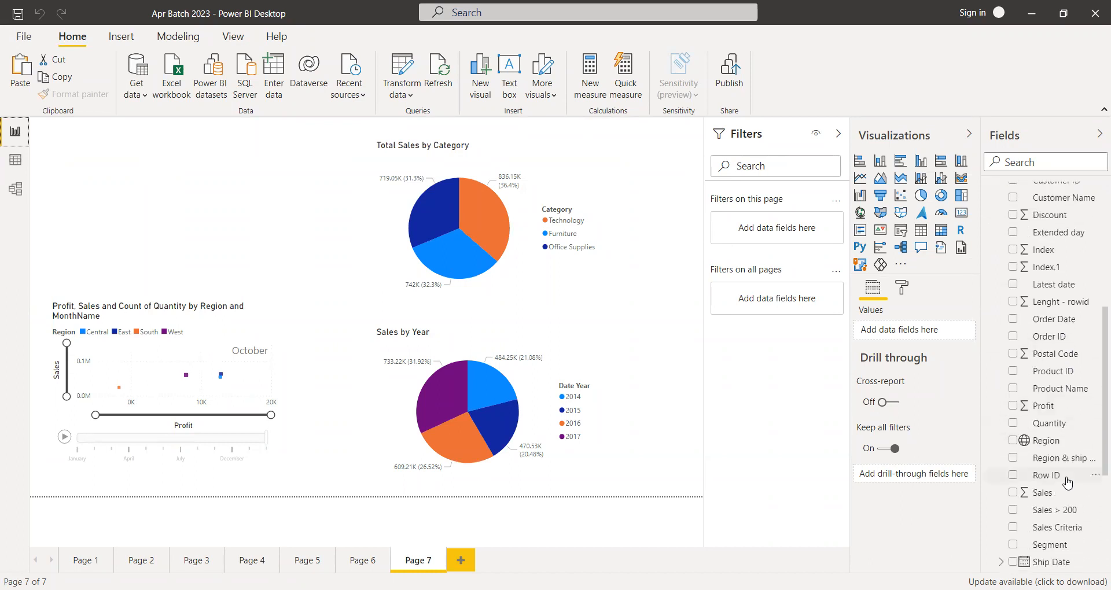
pyautogui.scroll(-1, 1065, 491)
pyautogui.scroll(-1, 1065, 506)
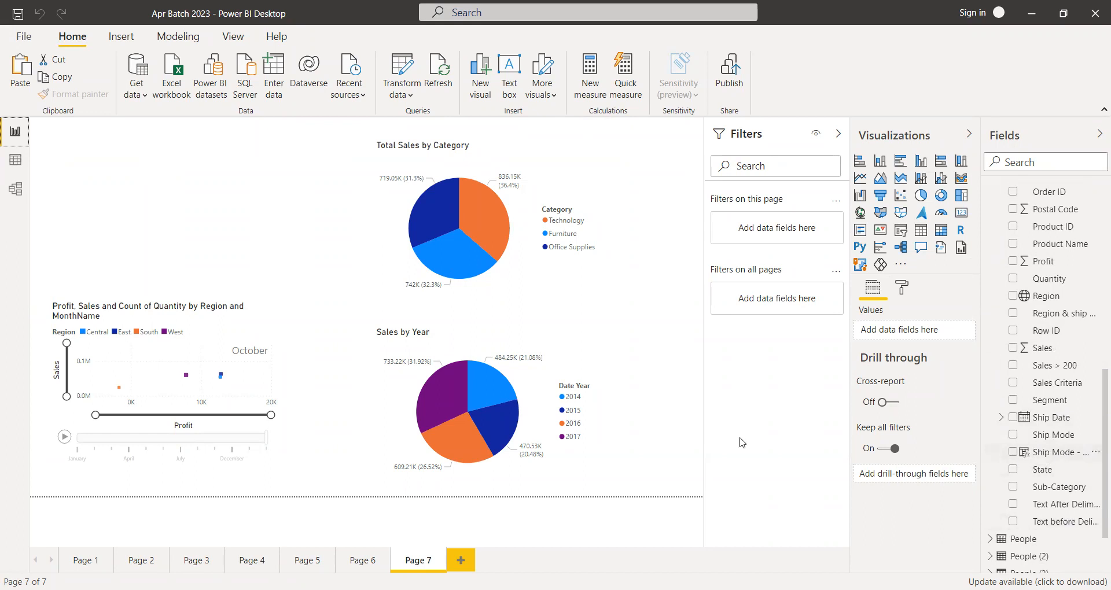
pyautogui.moveTo(1071, 454); pyautogui.dragTo(197, 210)
pyautogui.moveTo(229, 285); pyautogui.dragTo(300, 258)
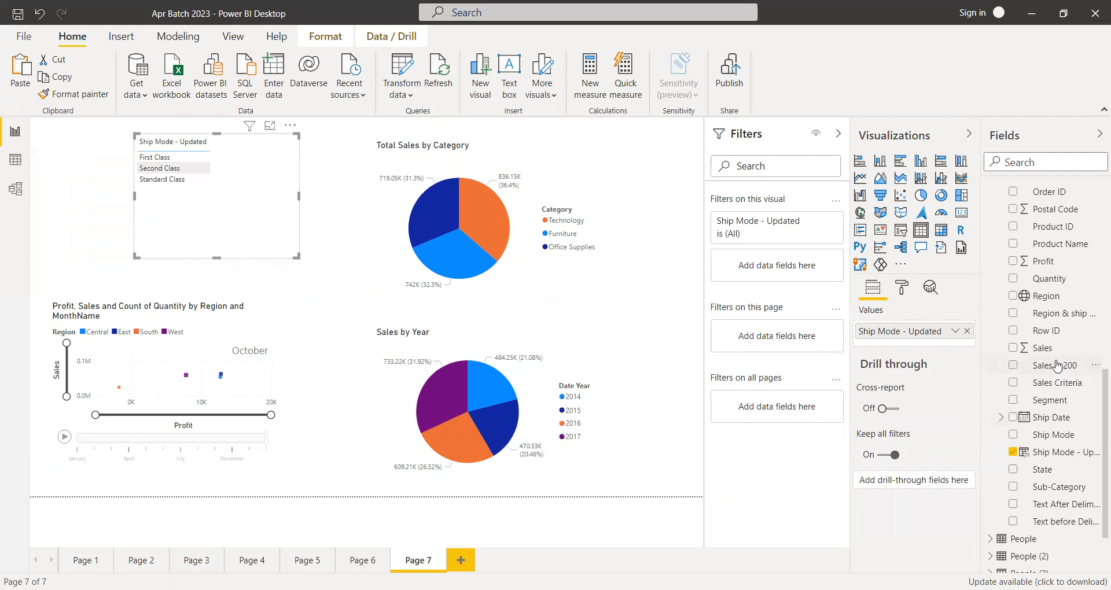
pyautogui.moveTo(1035, 350); pyautogui.dragTo(263, 204)
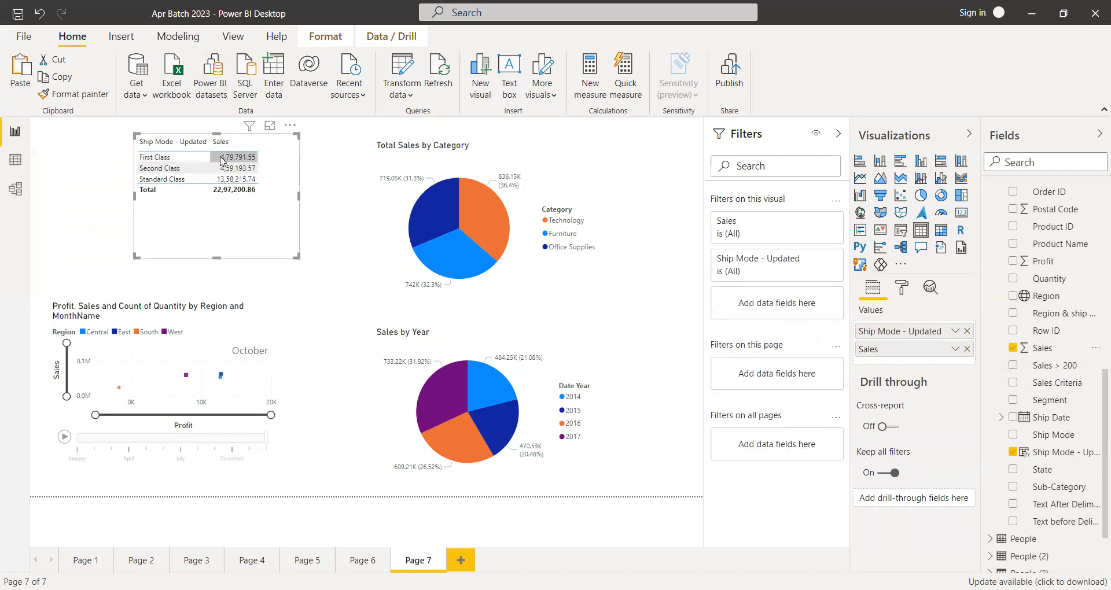
pyautogui.moveTo(234, 234); pyautogui.dragTo(140, 222)
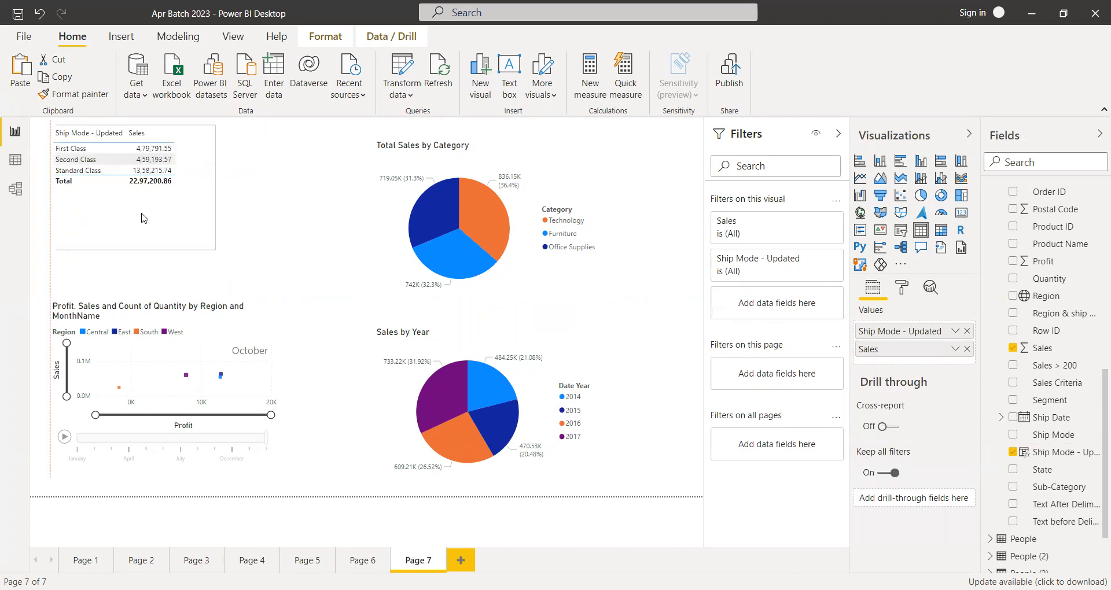
# Step: Add a second table visual of Ship Mode and Sales beside the Ship Mode - Updated table
pyautogui.moveTo(1064, 438); pyautogui.dragTo(305, 167)
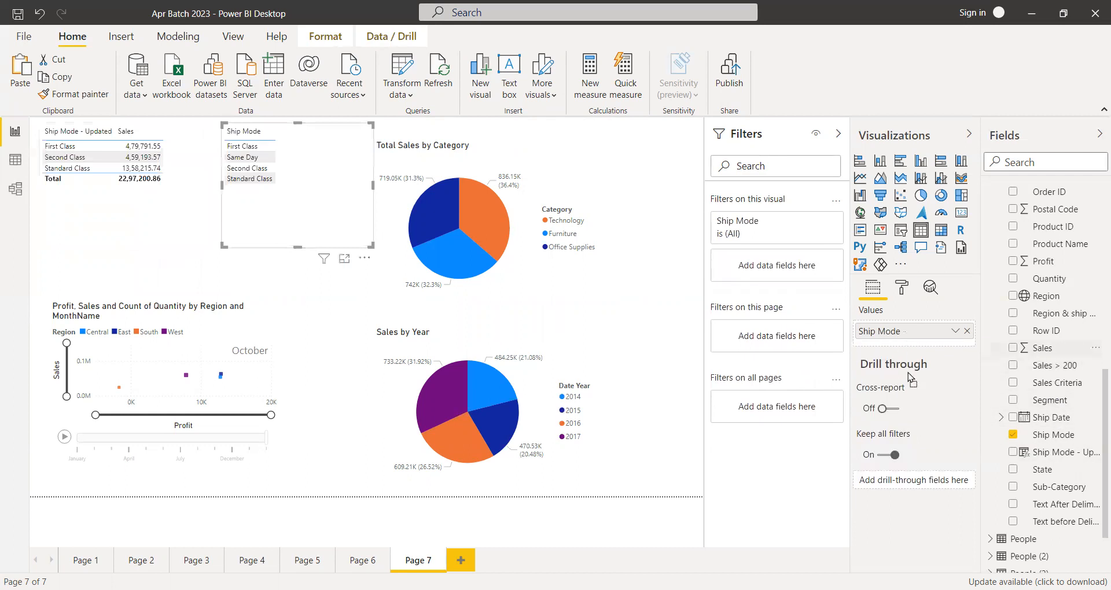
pyautogui.moveTo(908, 373); pyautogui.dragTo(916, 339)
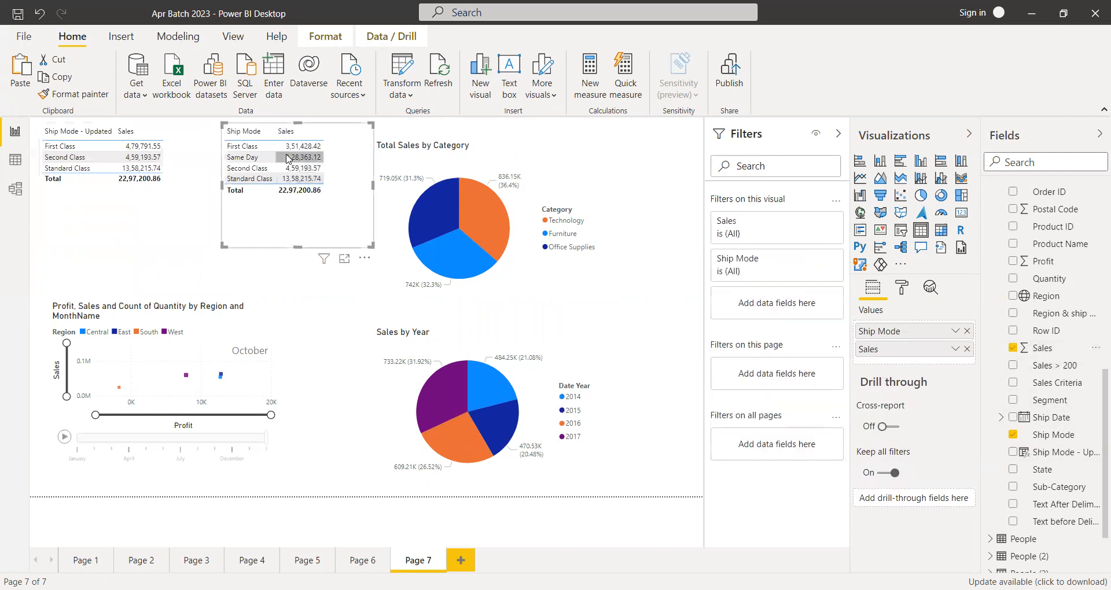
# Step: Cross-filter the page by Standard Class from the Ship Mode - Updated table, and clear the selection
pyautogui.click(91, 169)
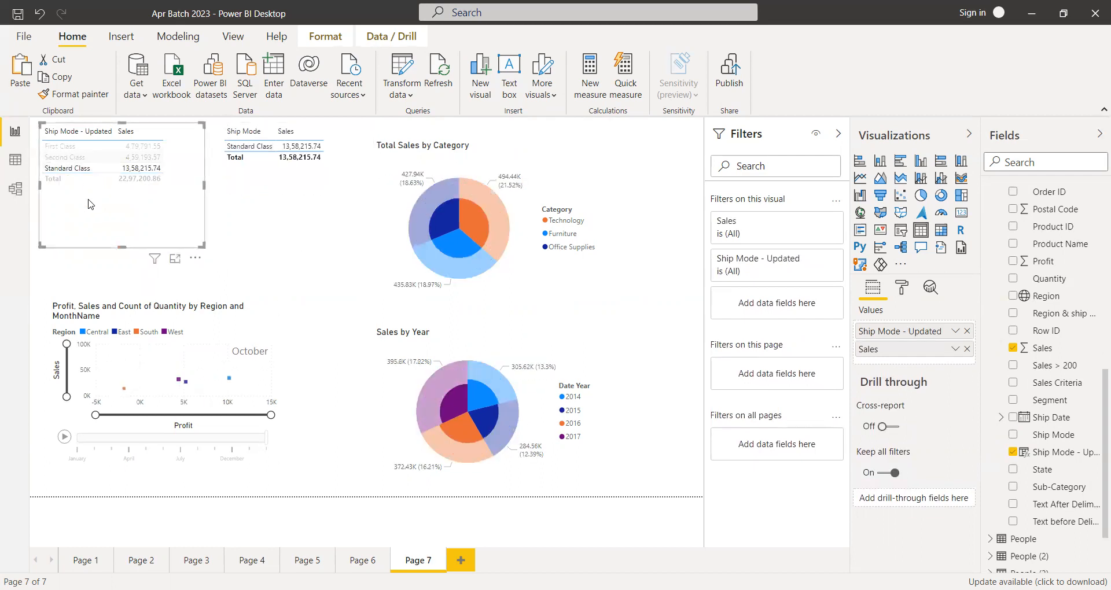
pyautogui.click(88, 199)
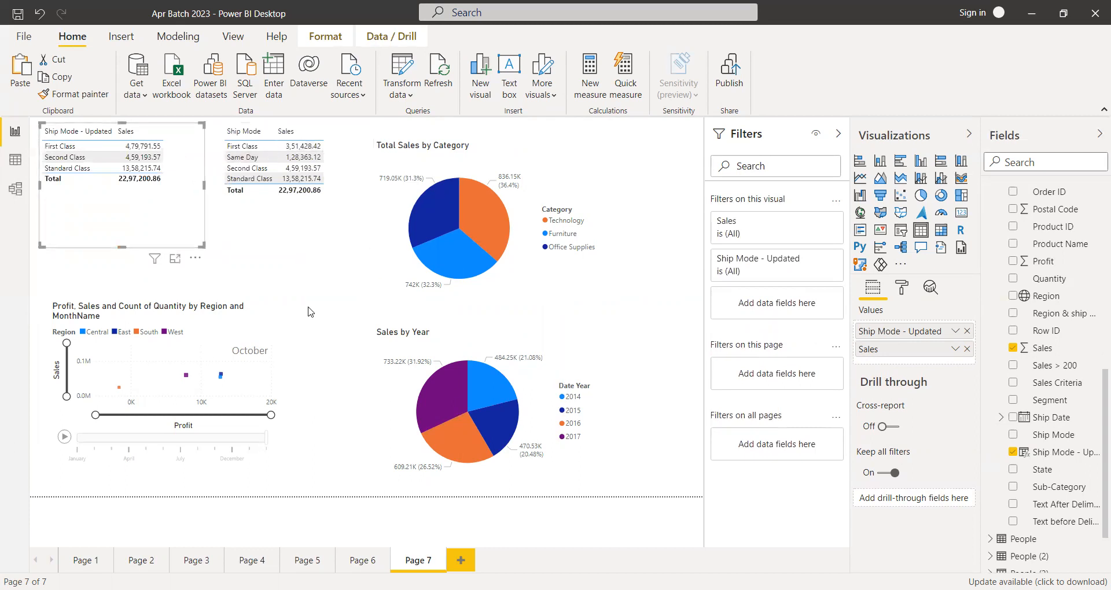
pyautogui.click(311, 313)
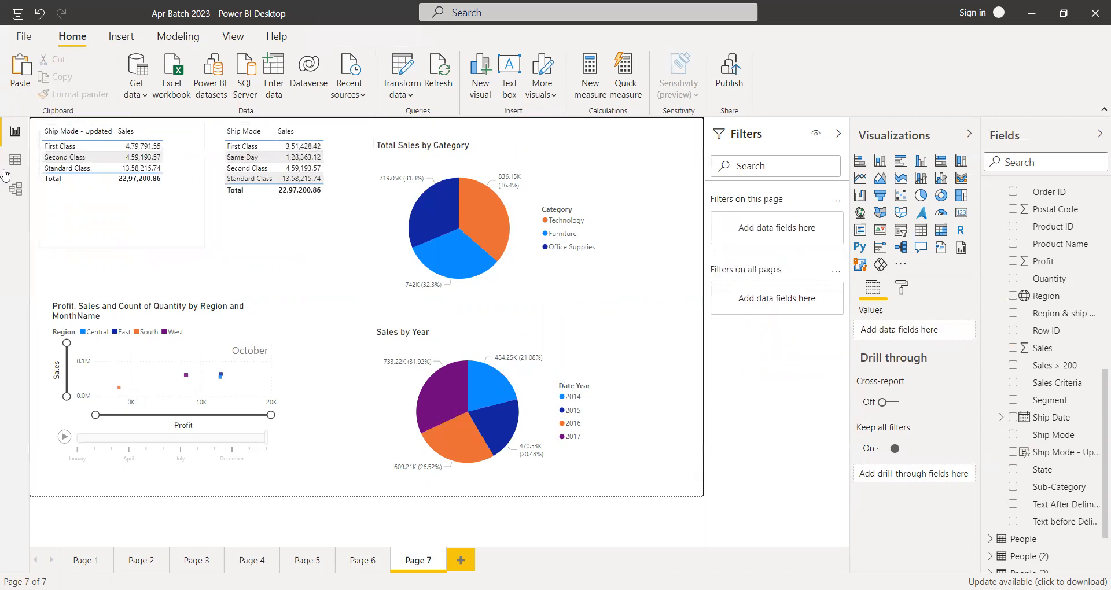
# Step: Shrink the Ship Mode - Updated table's frame and move the Ship Mode table closer to it, away from the pie charts
pyautogui.click(302, 231)
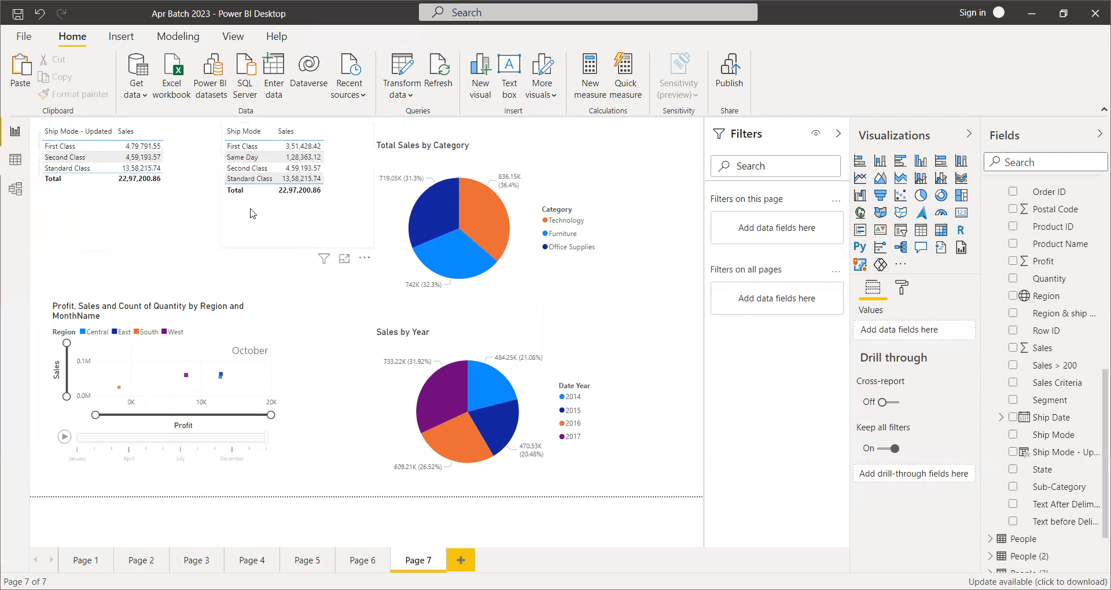
pyautogui.click(533, 281)
pyautogui.click(565, 367)
pyautogui.click(543, 294)
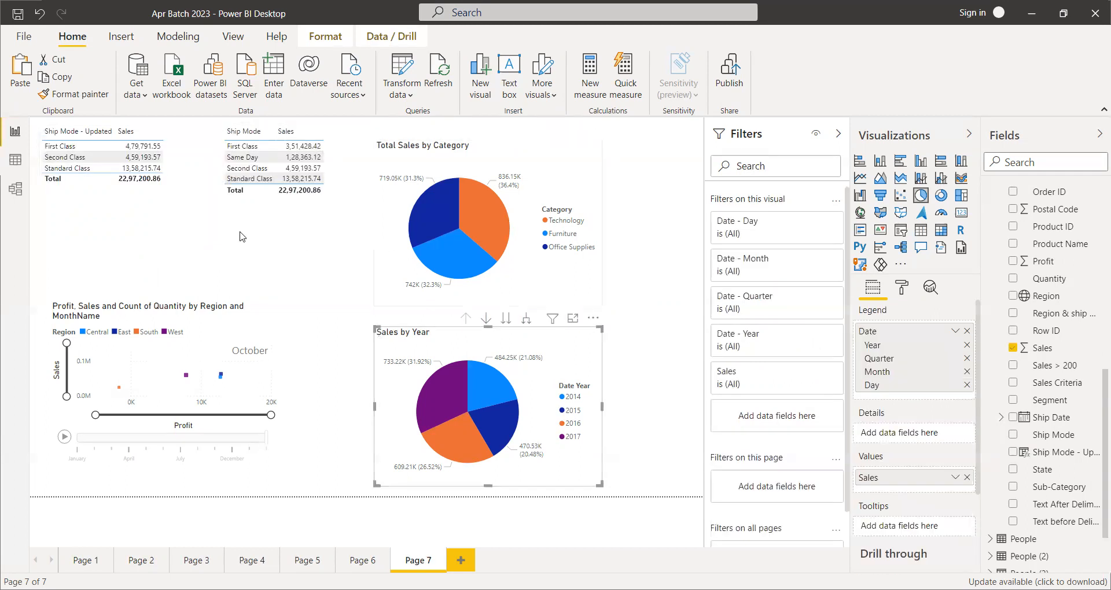
pyautogui.click(237, 217)
pyautogui.click(120, 223)
pyautogui.click(242, 224)
pyautogui.click(191, 228)
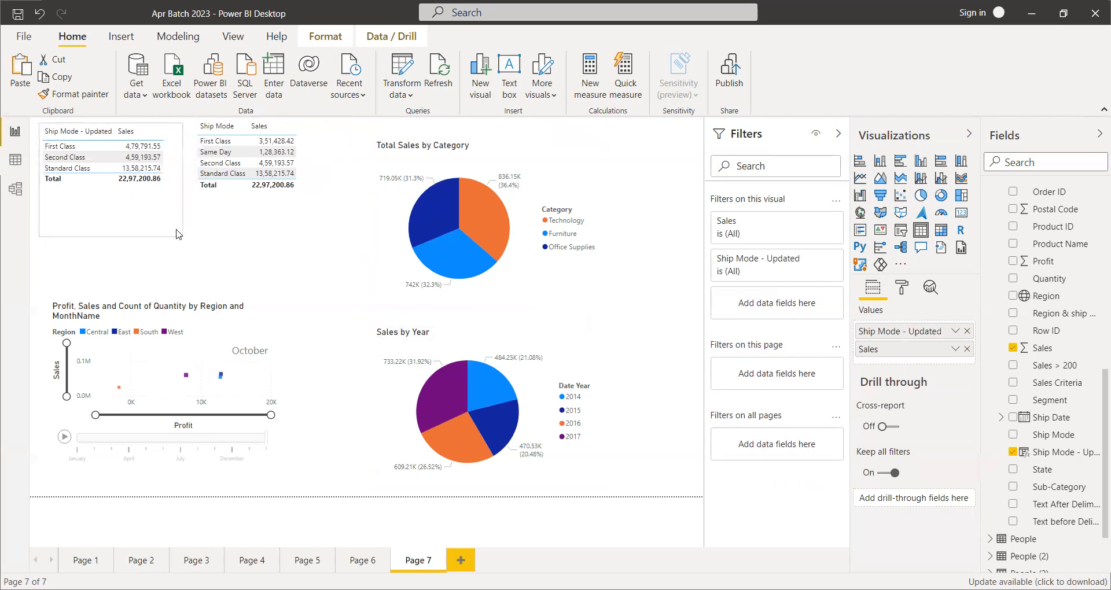
pyautogui.click(250, 222)
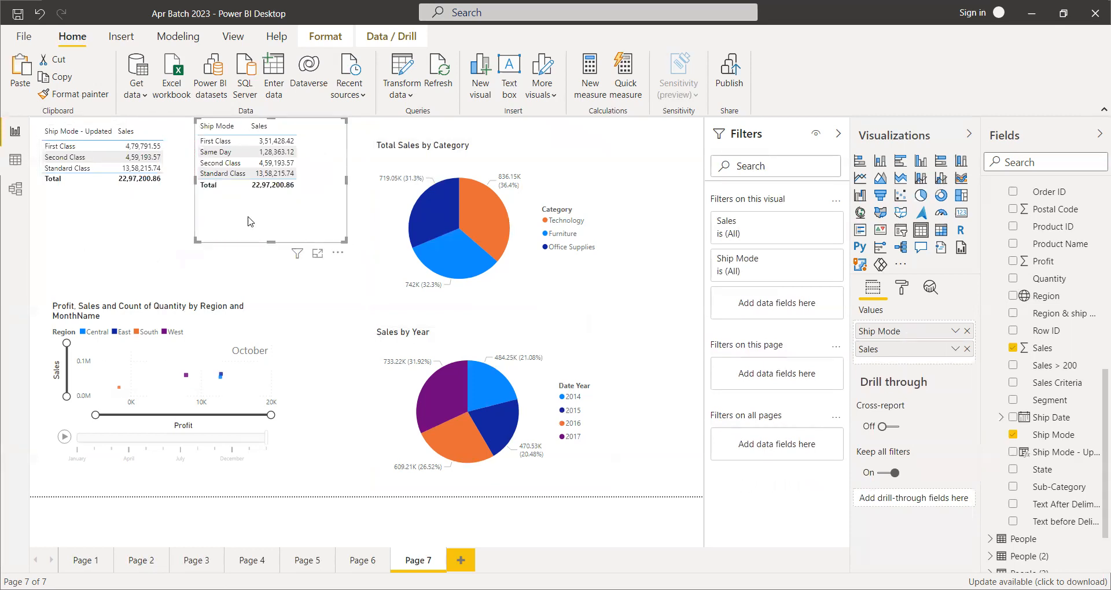
pyautogui.click(326, 327)
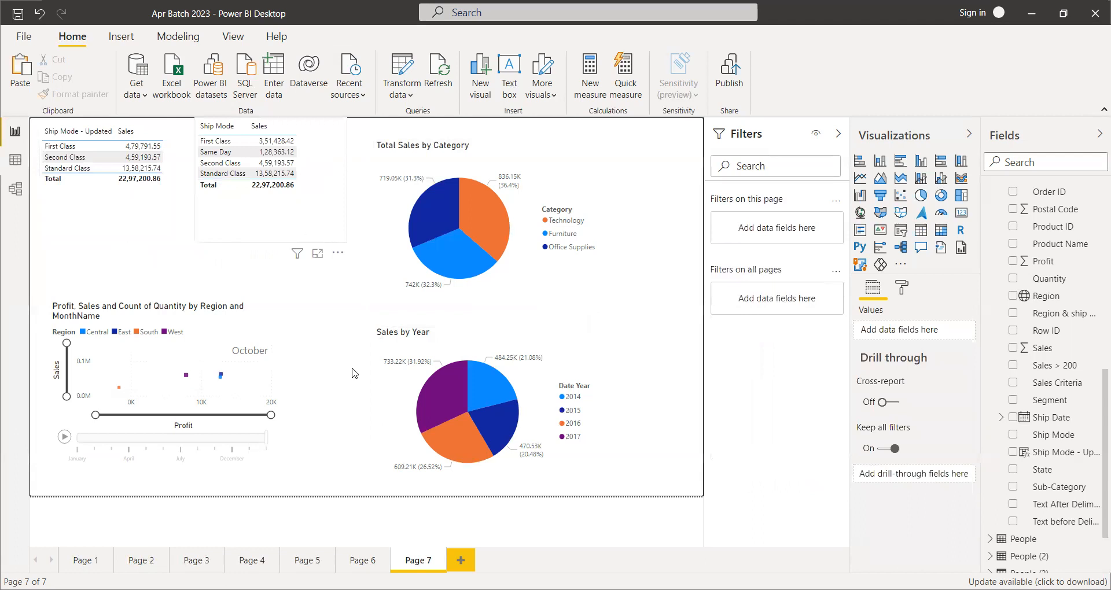